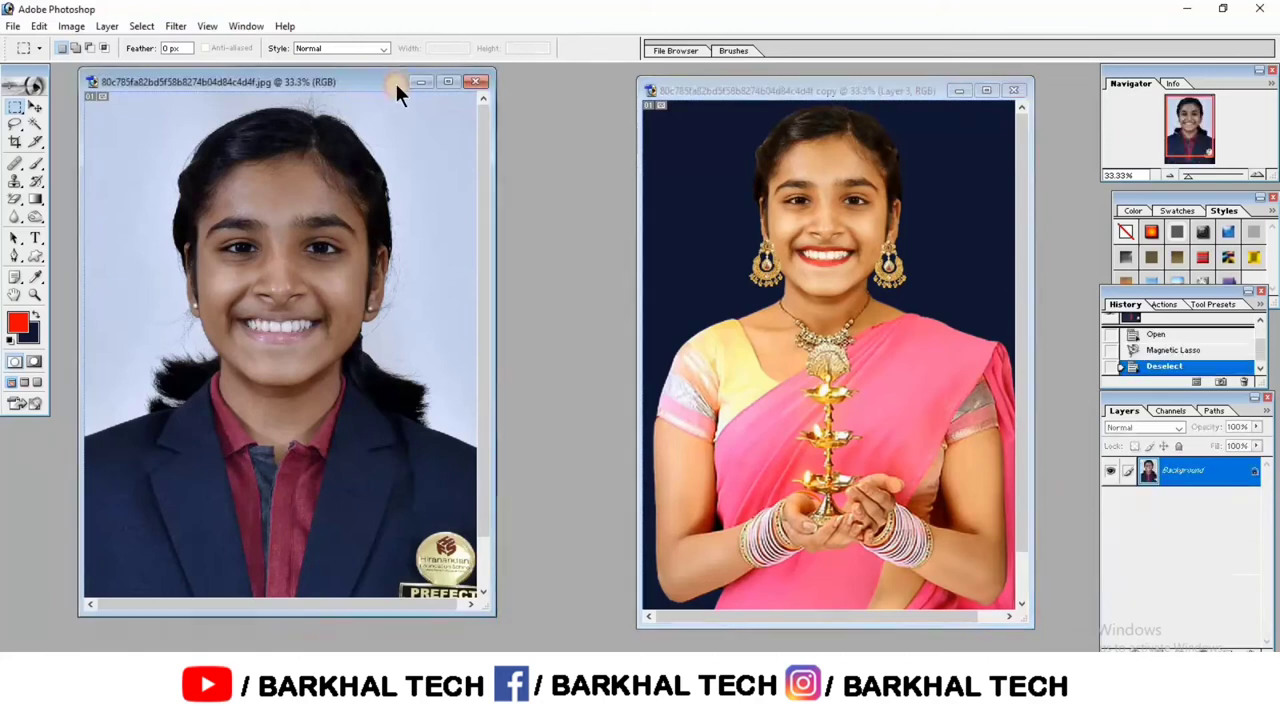
# Step: Shift the student photo window right and maximize it to fill the workspace
pyautogui.moveTo(392, 77); pyautogui.dragTo(481, 87)
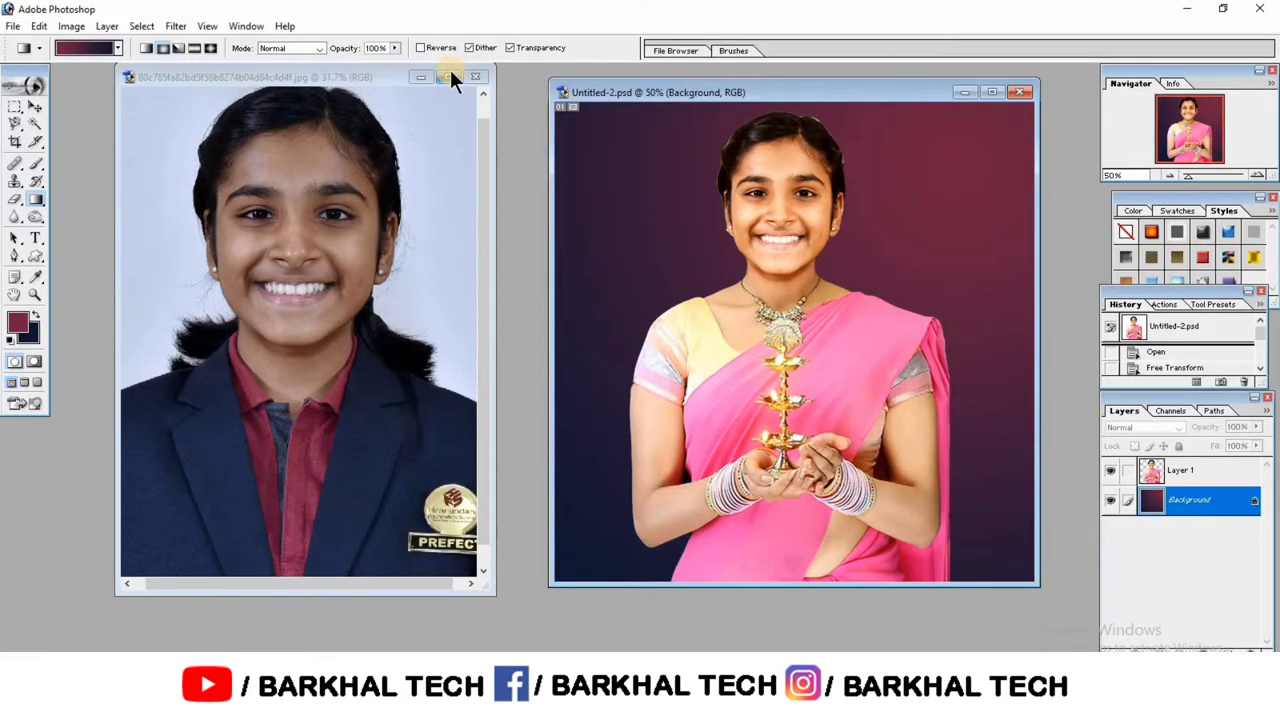
pyautogui.click(448, 76)
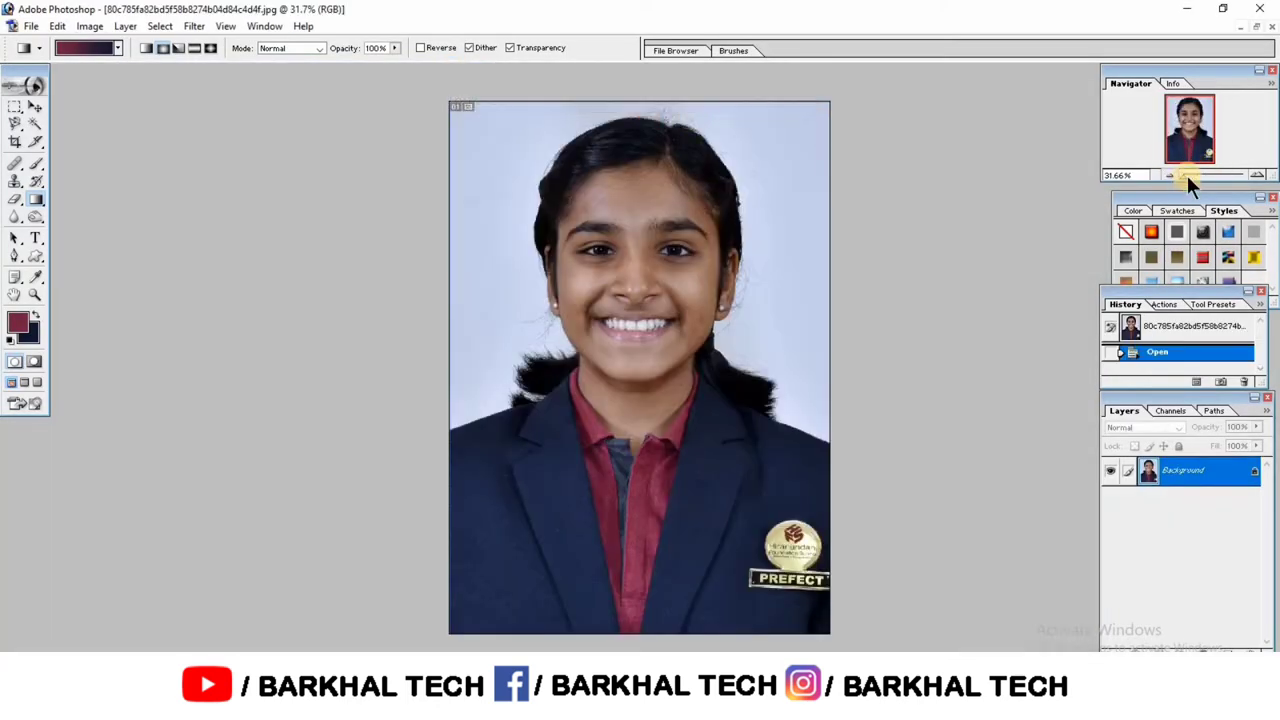
# Step: Zoom in and Magnetic-Lasso a selection around the student's face, hair and neck
pyautogui.moveTo(1186, 175); pyautogui.dragTo(1194, 131)
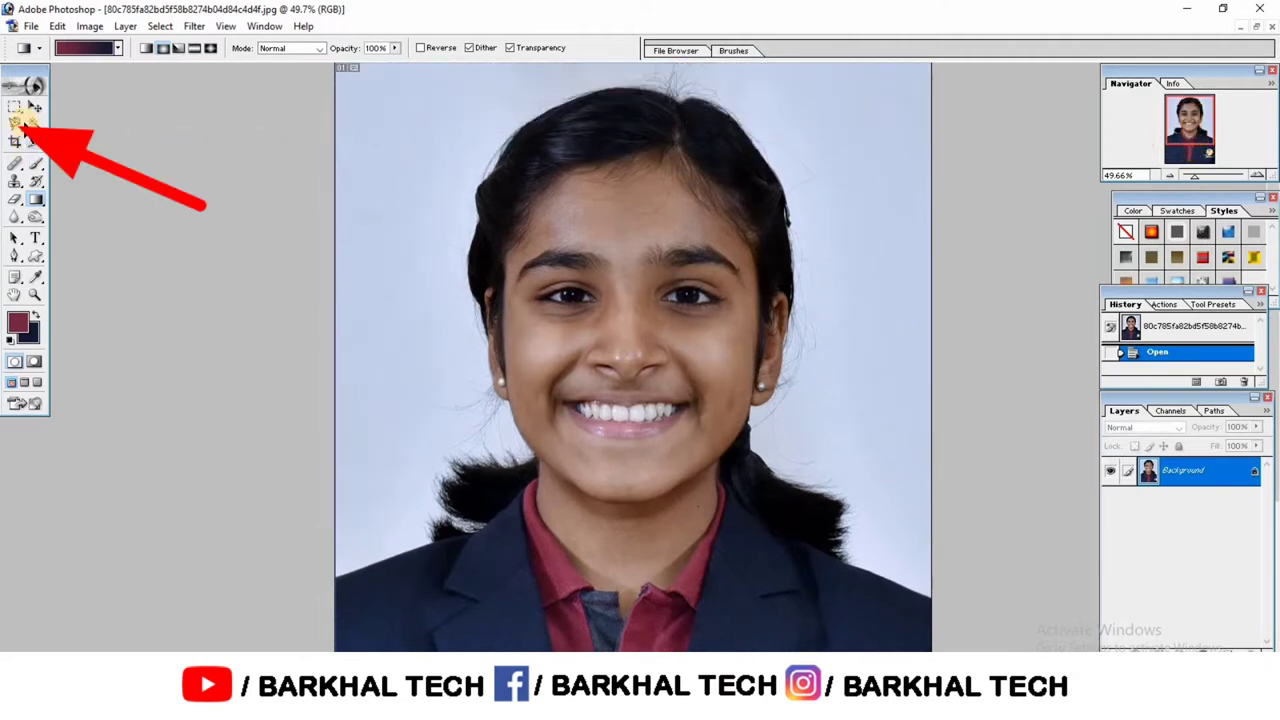
pyautogui.click(15, 123)
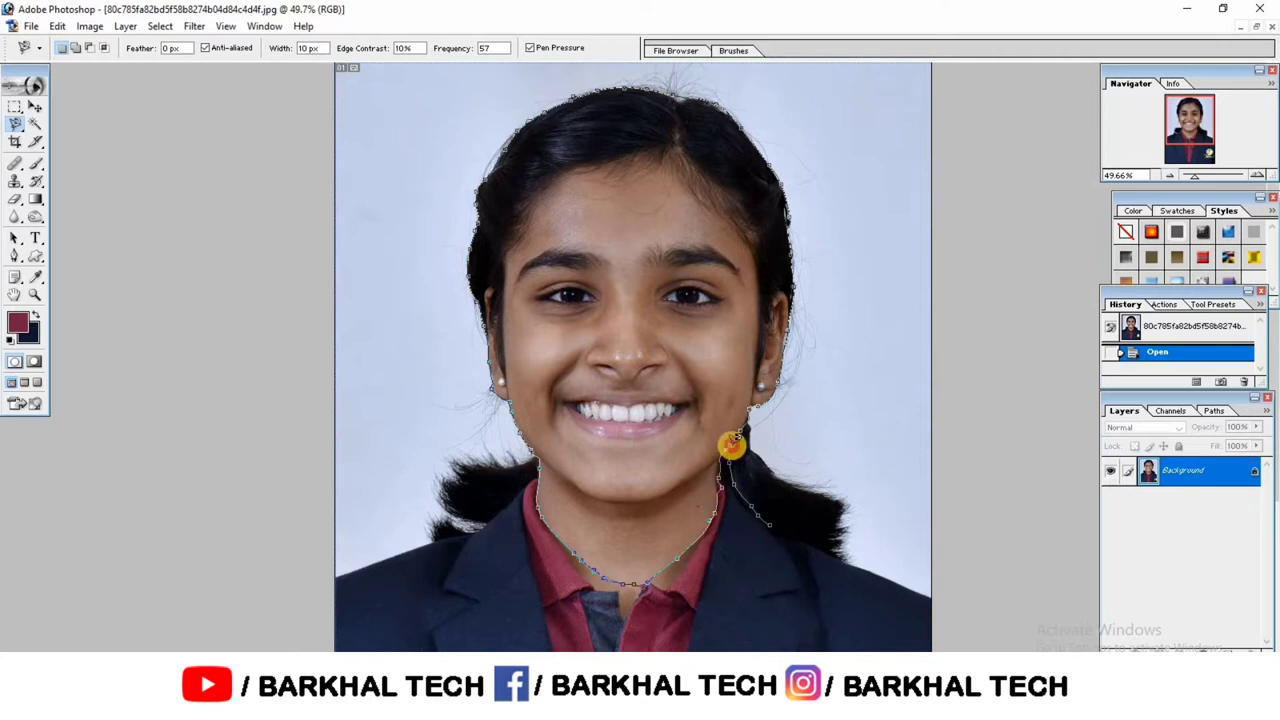
pyautogui.doubleClick(733, 449)
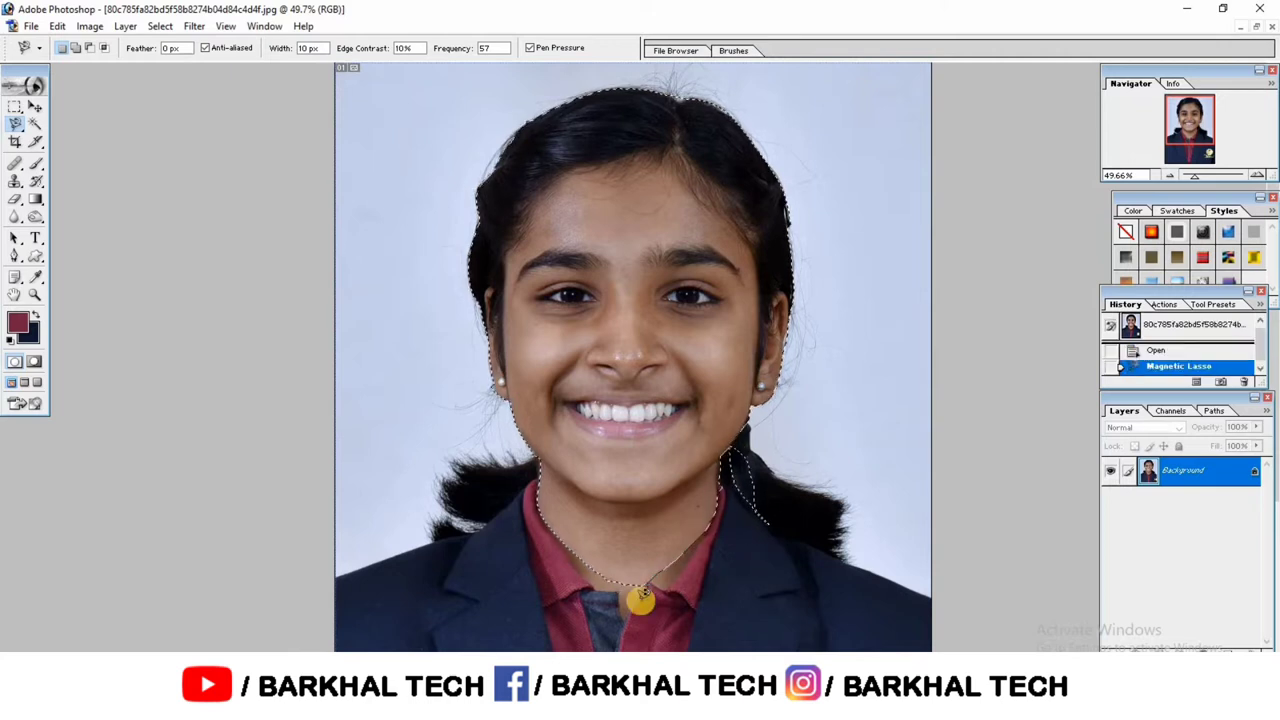
pyautogui.click(1255, 27)
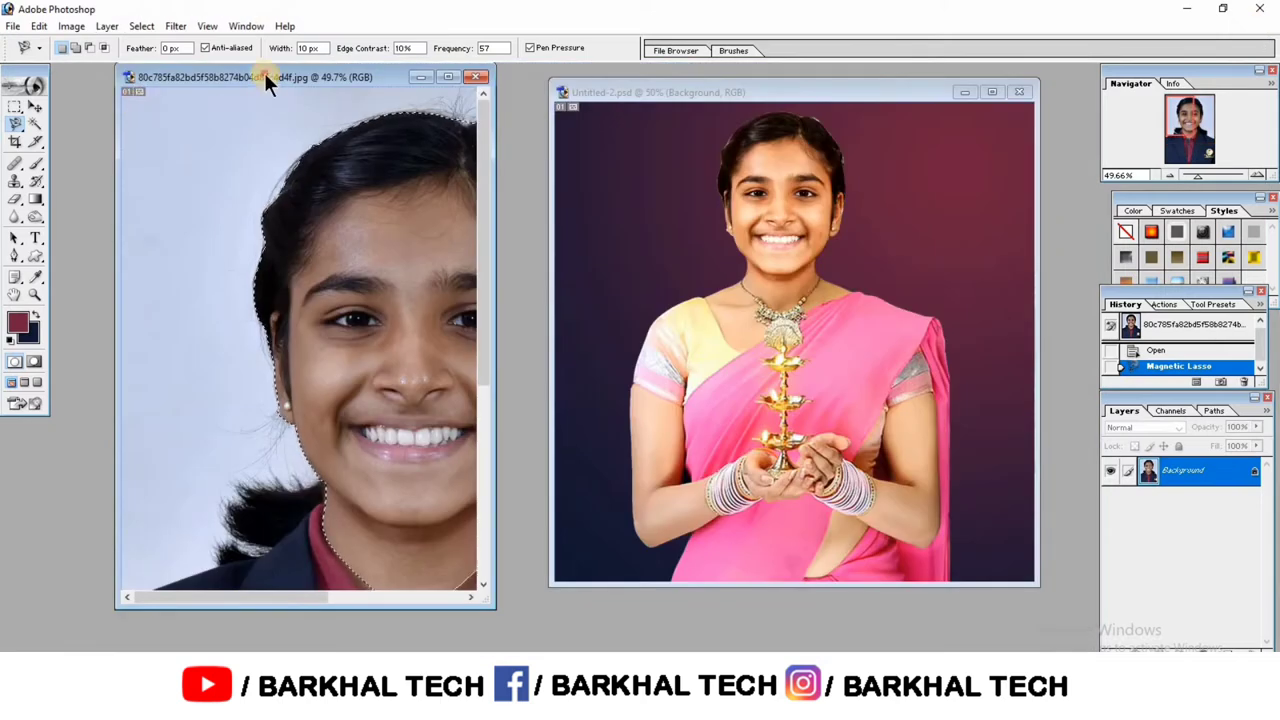
# Step: In Untitled-2, hide Layer 1 so only the gradient background shows
pyautogui.moveTo(264, 76); pyautogui.dragTo(202, 99)
pyautogui.click(802, 149)
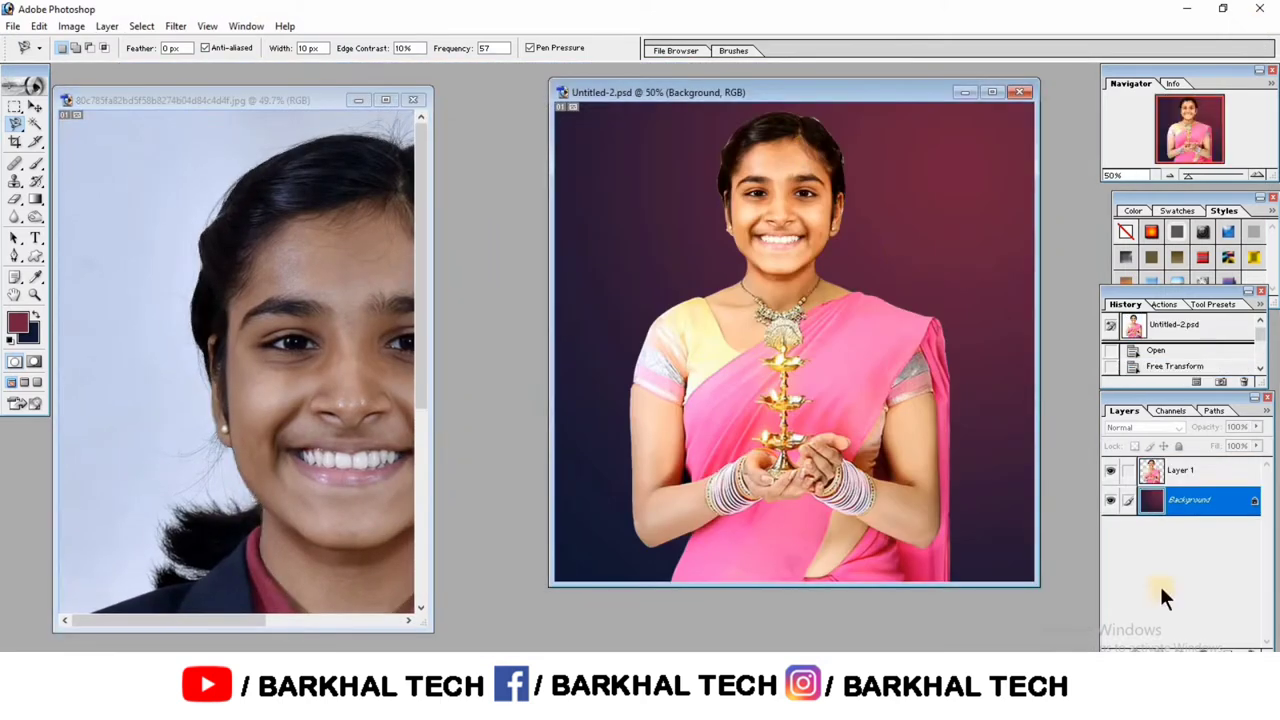
pyautogui.click(1109, 471)
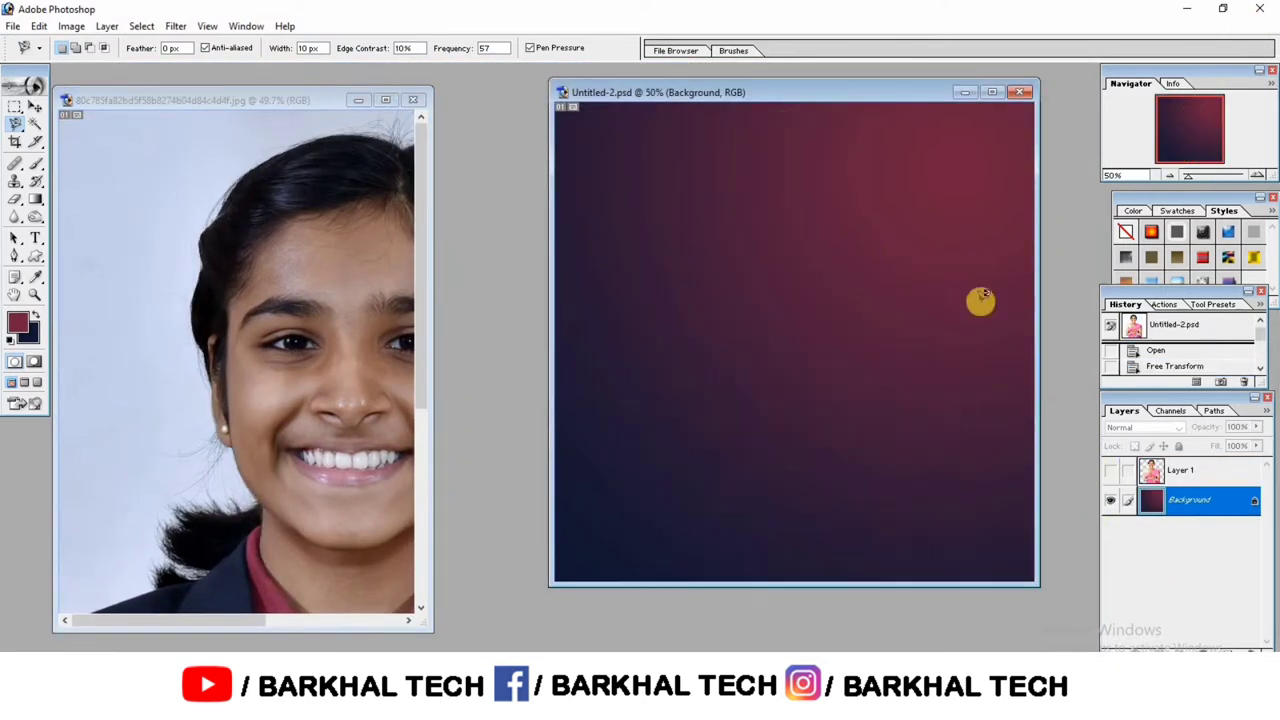
pyautogui.moveTo(865, 95); pyautogui.dragTo(821, 119)
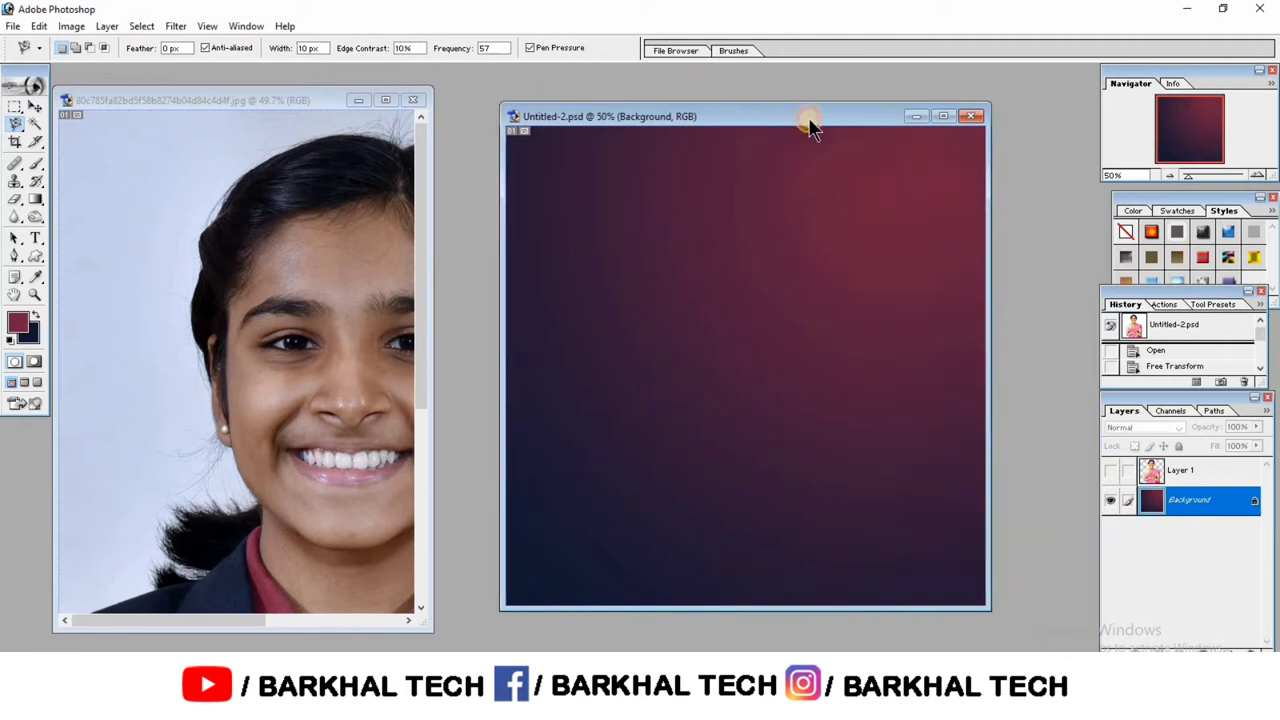
# Step: Drag the pink-saree wallpaper image from the desktop into Photoshop beside the portrait
pyautogui.click(1183, 10)
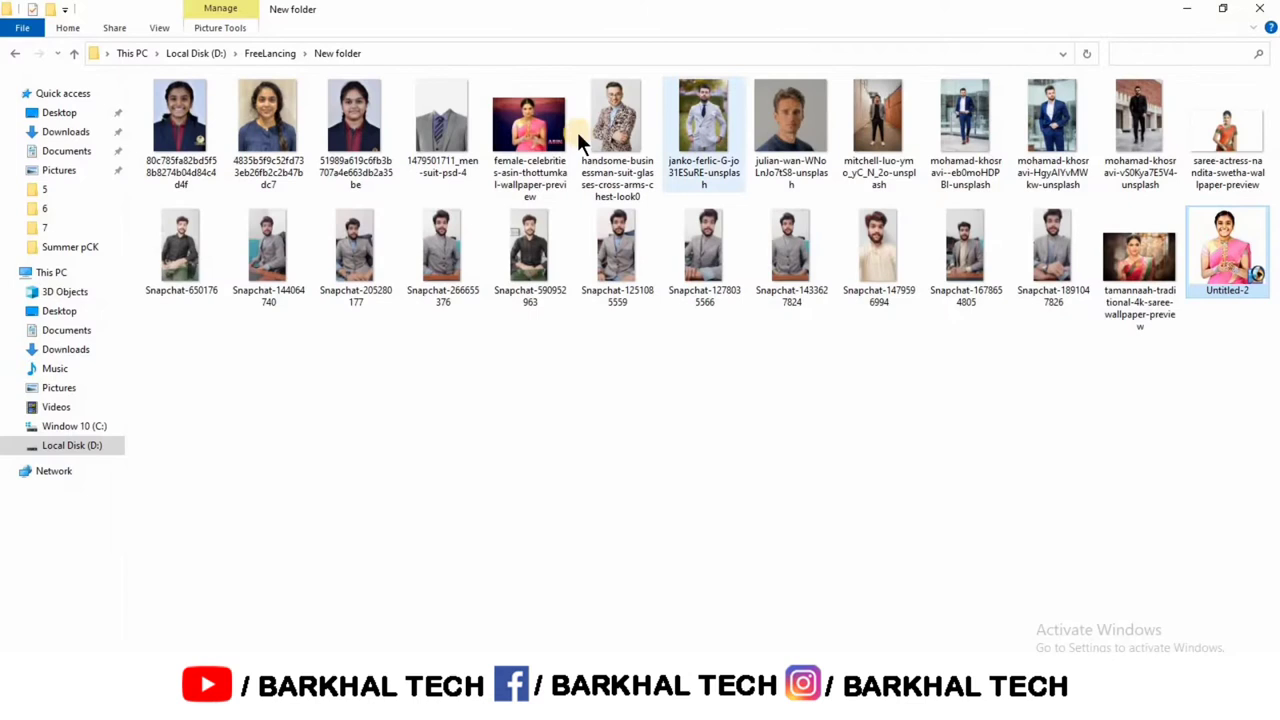
pyautogui.moveTo(531, 130)
pyautogui.mouseDown()
pyautogui.moveTo(554, 317)
pyautogui.moveTo(490, 705)
pyautogui.moveTo(611, 437)
pyautogui.mouseUp()
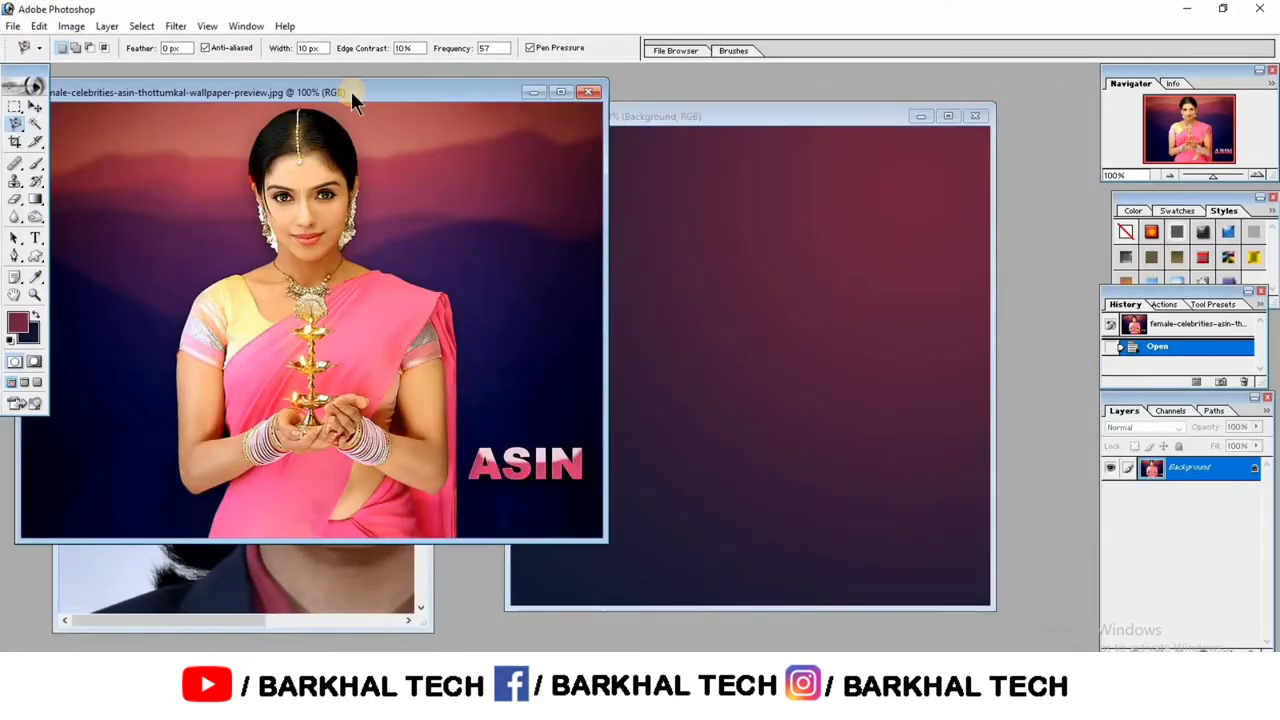
pyautogui.moveTo(413, 86); pyautogui.dragTo(862, 100)
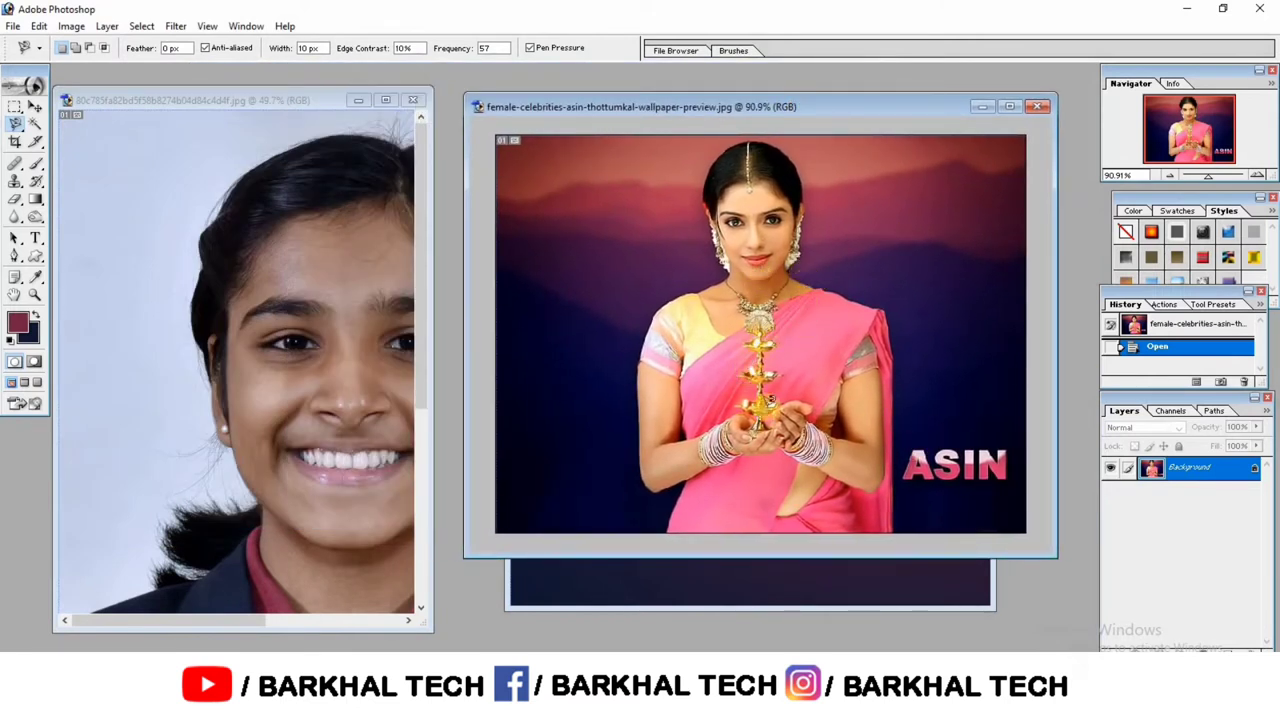
# Step: Start a new document, cancel it, and return to the student photo
pyautogui.click(16, 26)
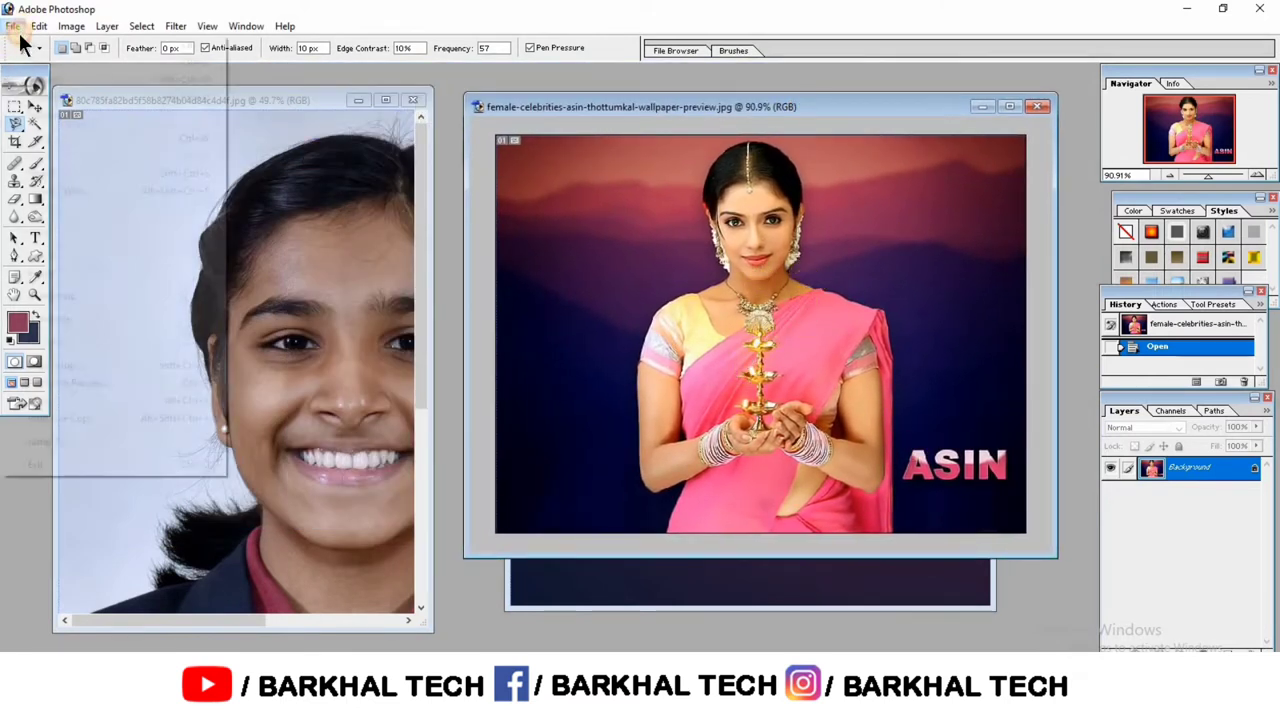
pyautogui.click(33, 42)
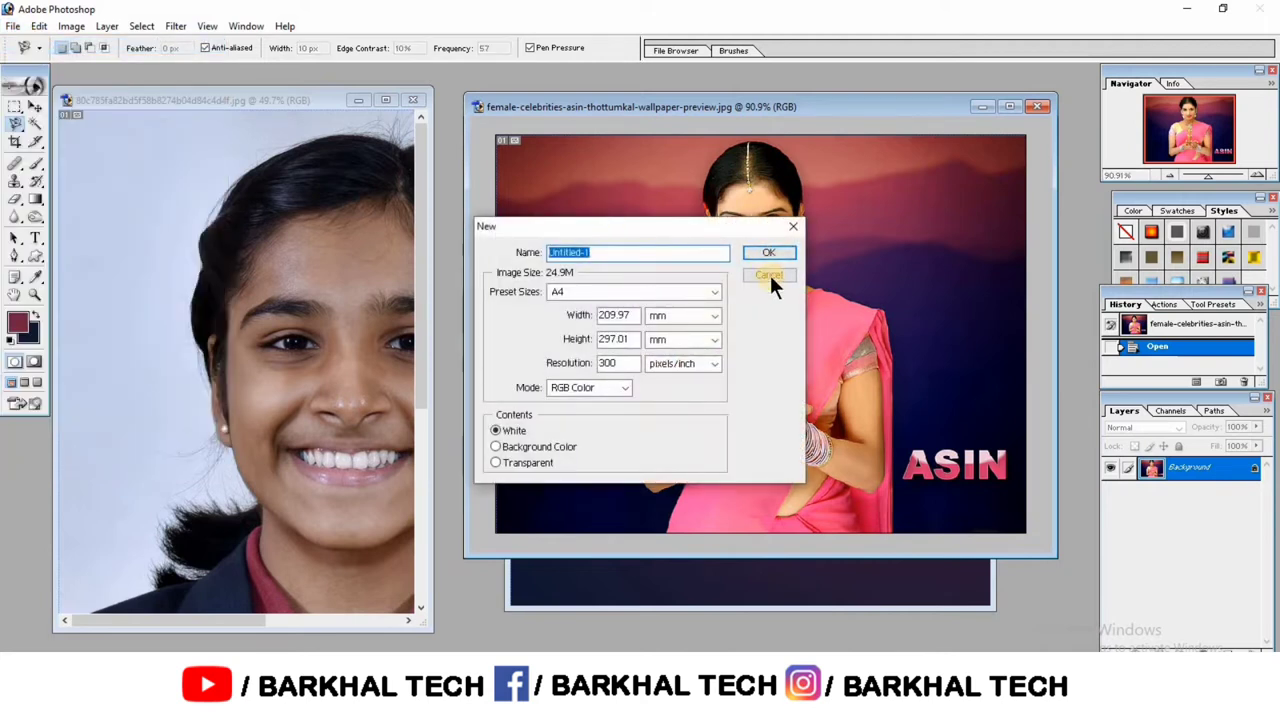
pyautogui.click(770, 275)
pyautogui.click(208, 98)
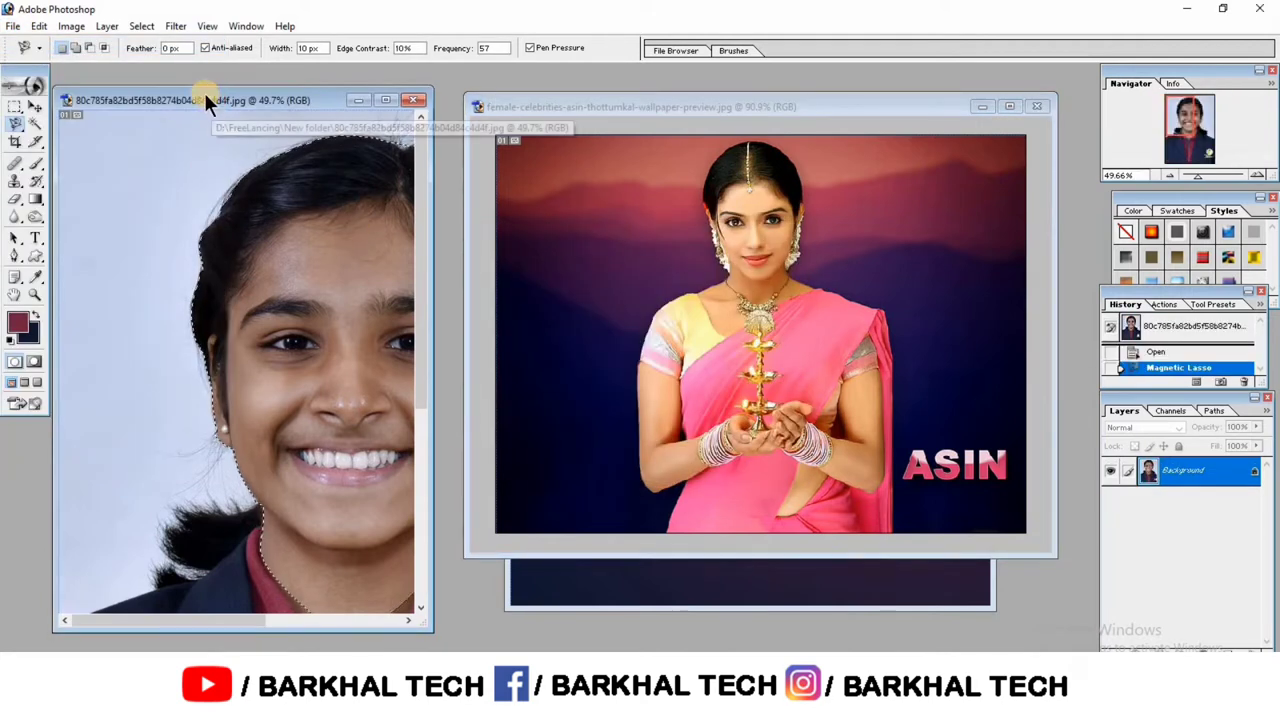
# Step: Duplicate the student photo and fill the copy entirely with the dark navy background colour
pyautogui.rightClick(204, 100)
pyautogui.click(218, 112)
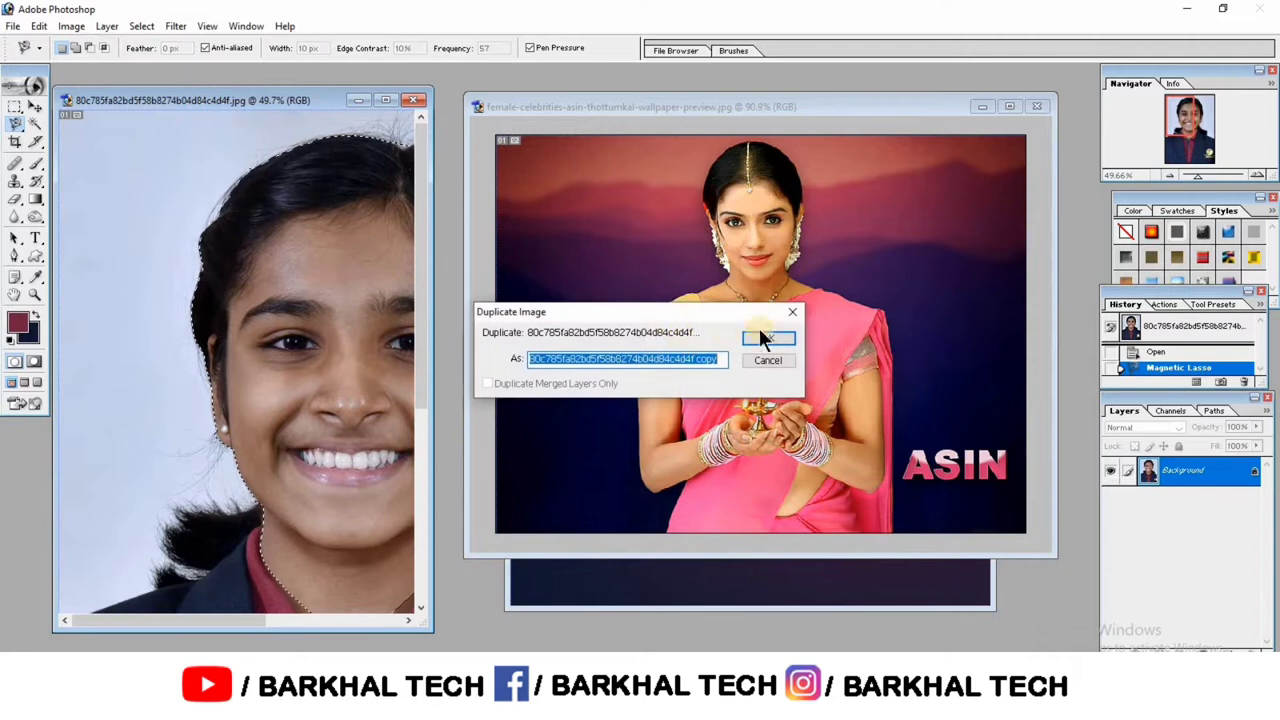
pyautogui.click(781, 334)
pyautogui.hotkey('ctrl', 'a')
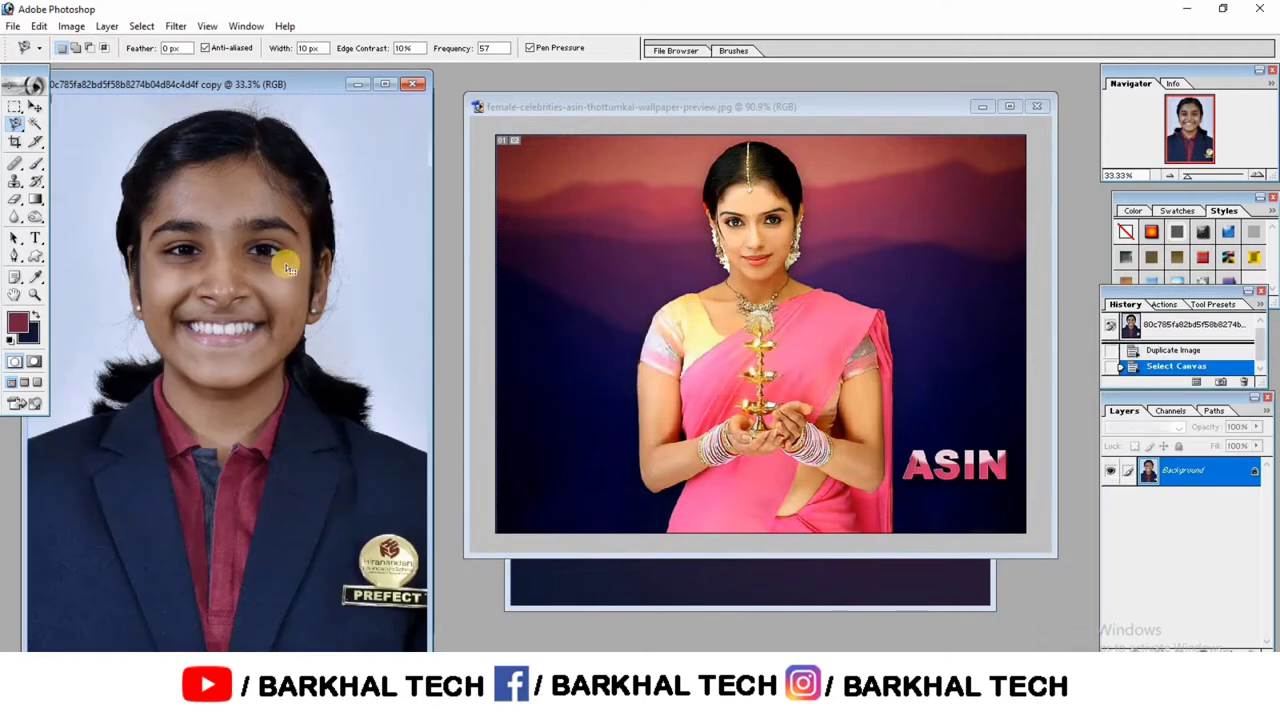
pyautogui.press('Delete')
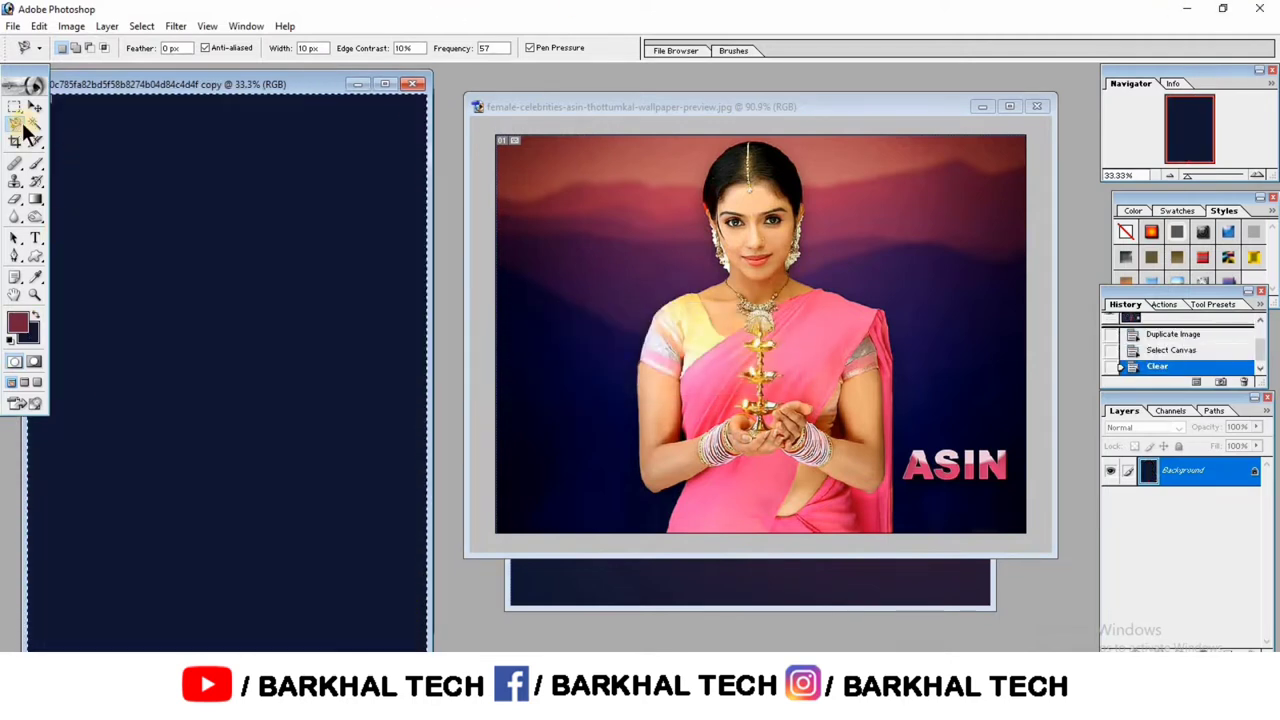
pyautogui.click(14, 105)
pyautogui.click(157, 191)
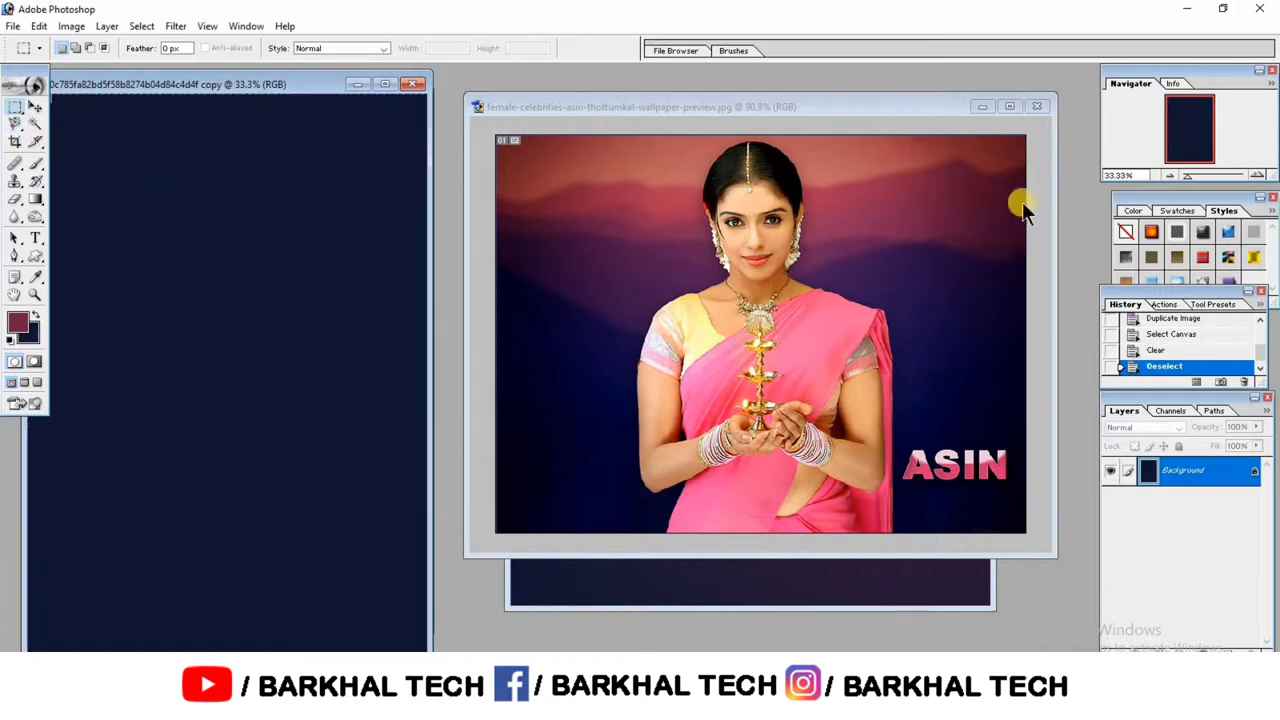
pyautogui.click(1005, 105)
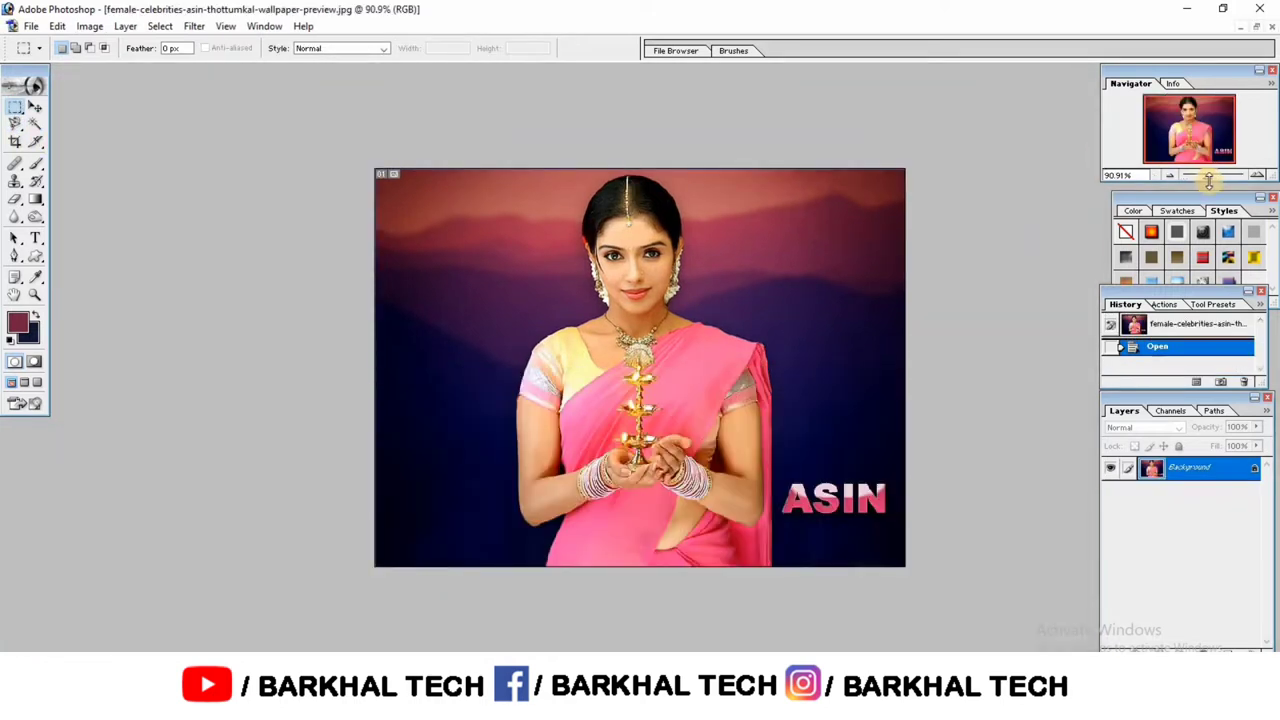
# Step: Lasso the saree-clad body below the chin and drag it into the navy copy
pyautogui.moveTo(1211, 178); pyautogui.dragTo(1215, 178)
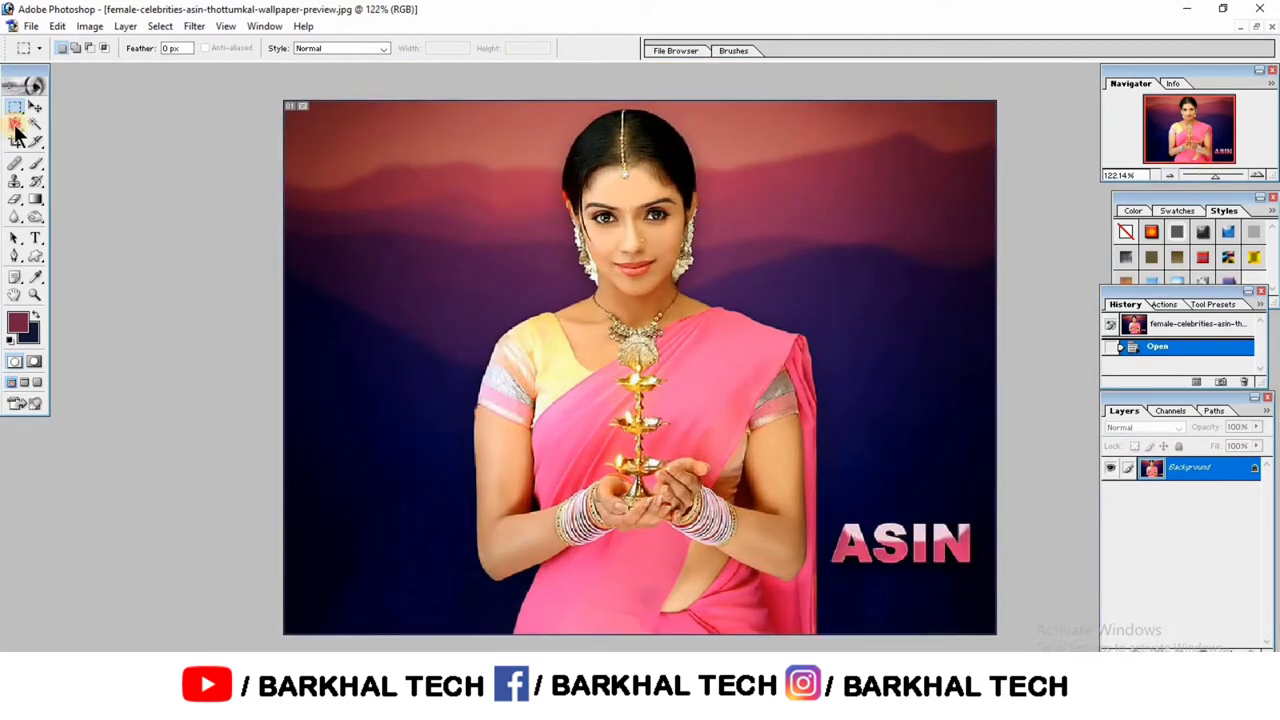
pyautogui.click(14, 123)
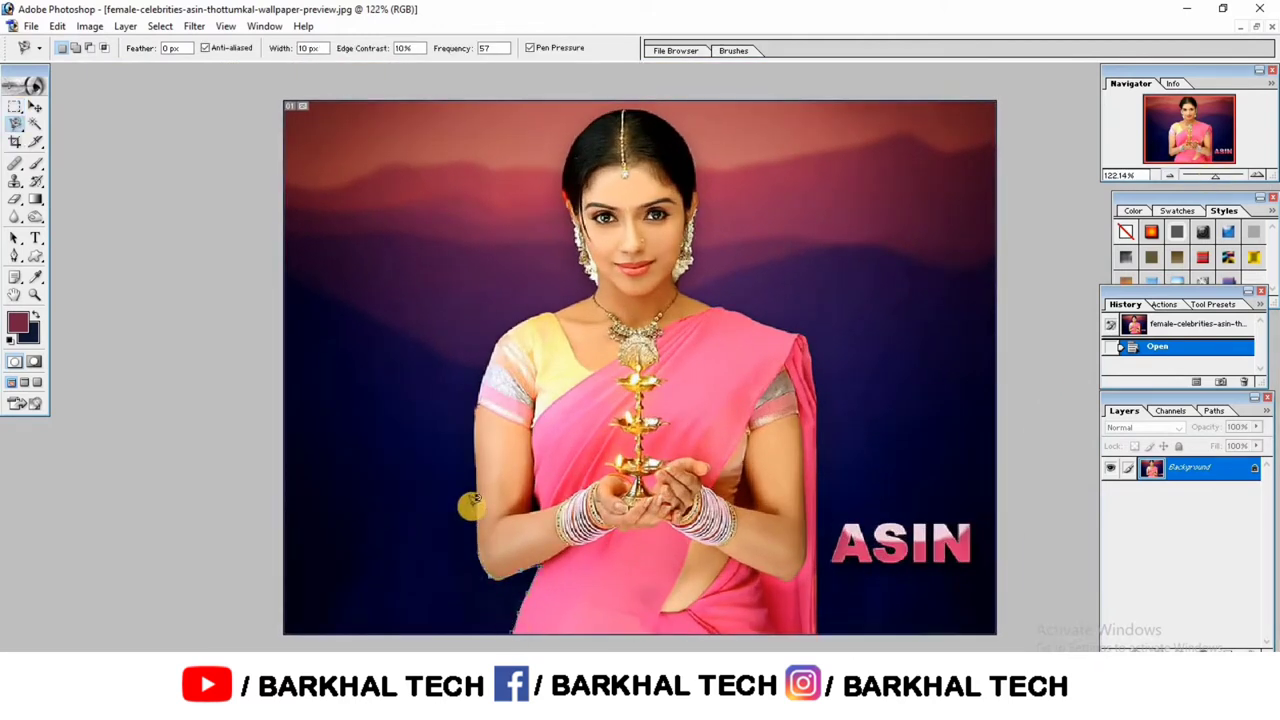
pyautogui.moveTo(670, 277)
pyautogui.mouseDown()
pyautogui.moveTo(798, 322)
pyautogui.moveTo(815, 470)
pyautogui.moveTo(831, 486)
pyautogui.moveTo(814, 597)
pyautogui.mouseUp()
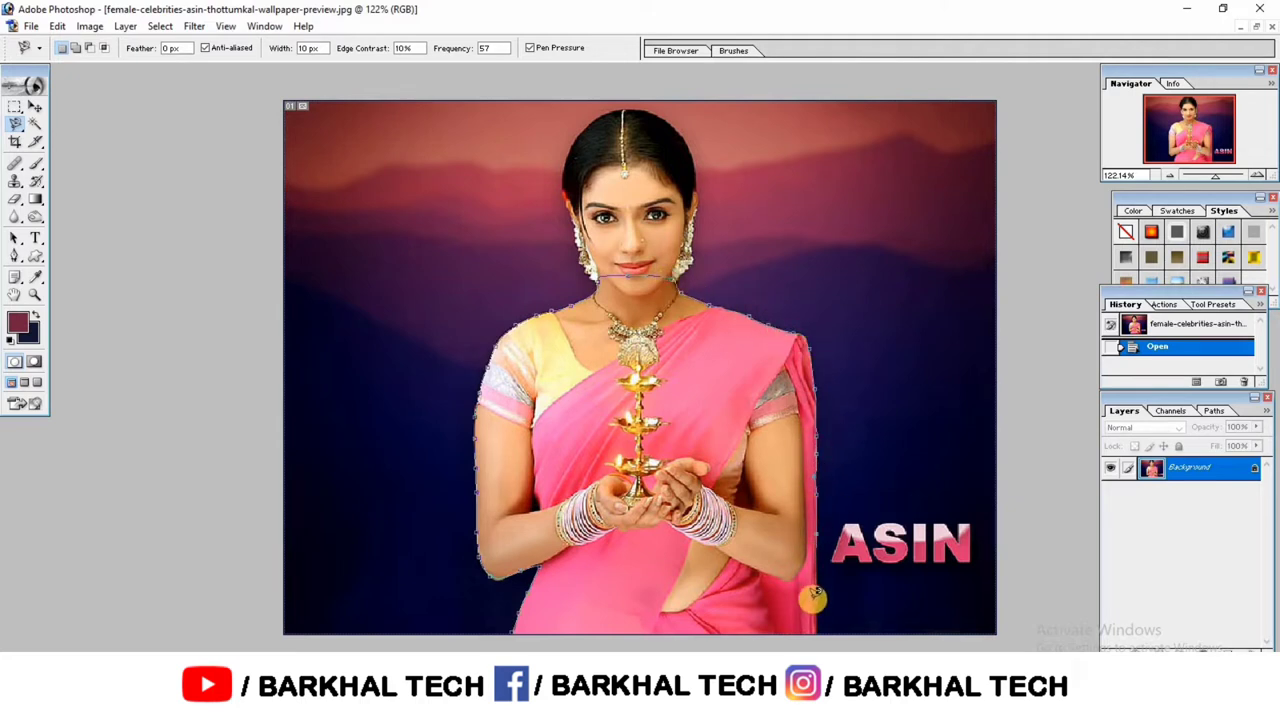
pyautogui.doubleClick(591, 618)
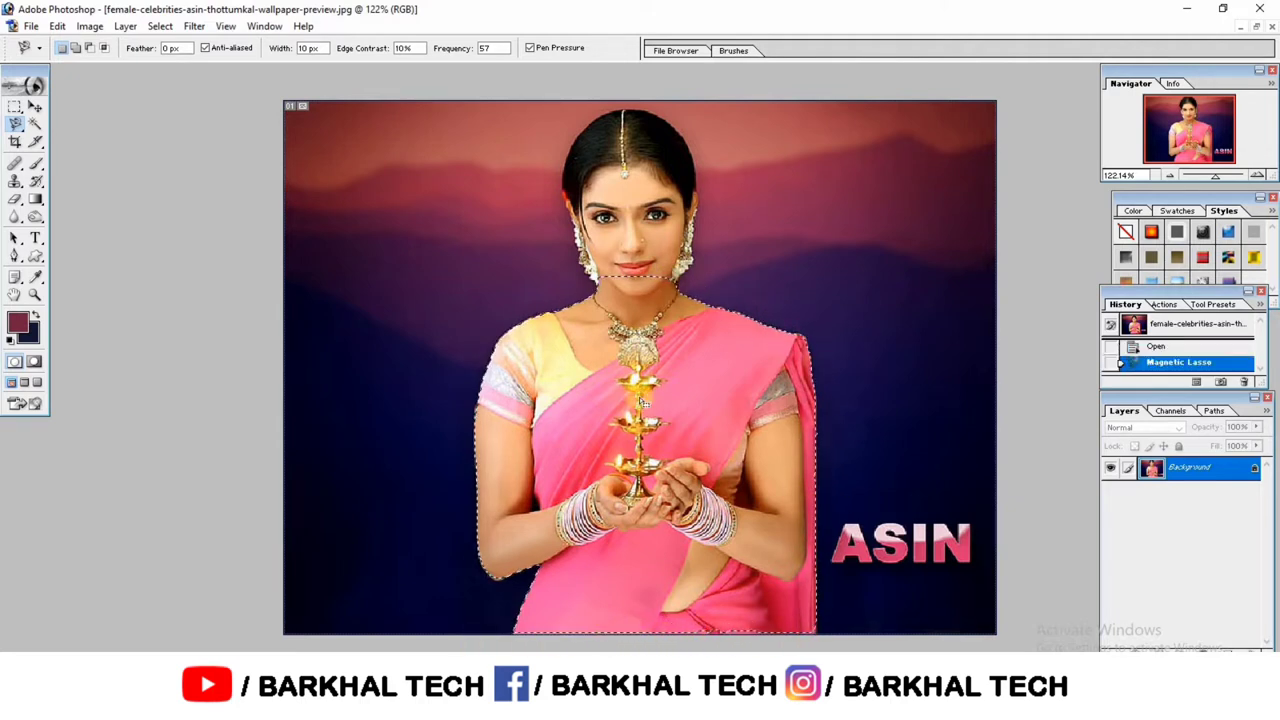
pyautogui.click(1256, 27)
pyautogui.moveTo(814, 356); pyautogui.dragTo(230, 240)
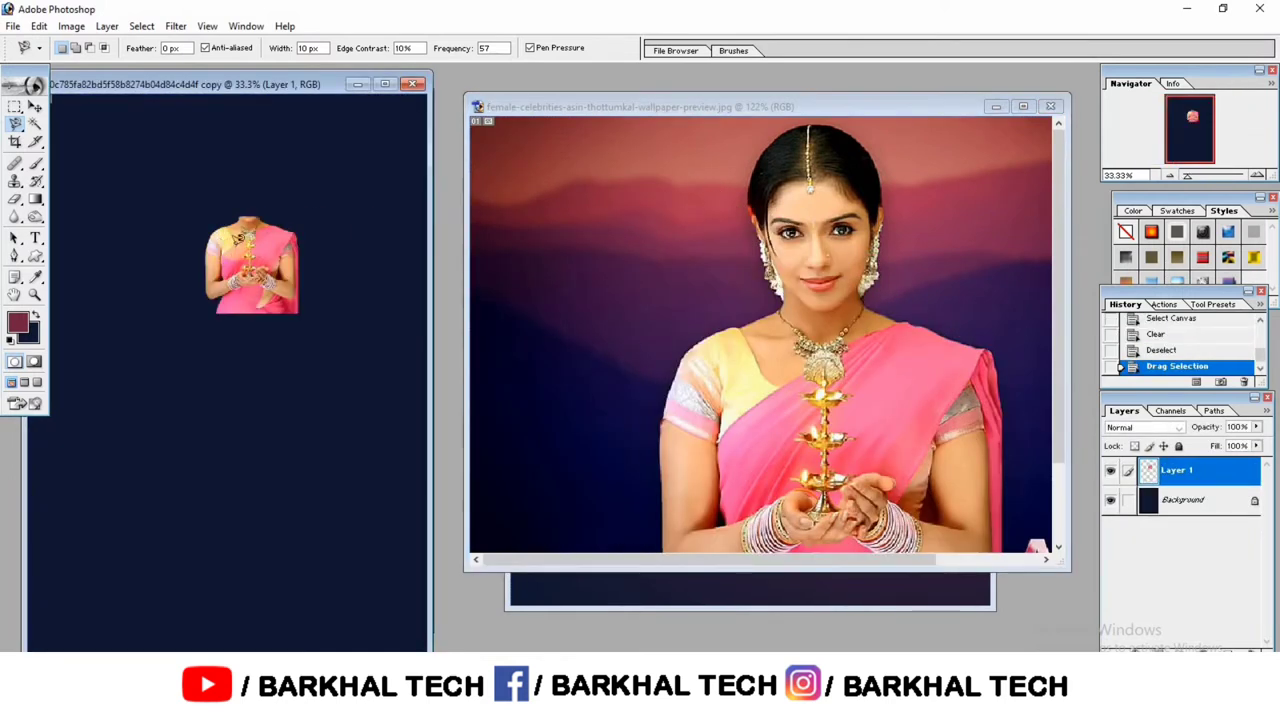
# Step: Close the saree wallpaper and Untitled-2 documents without saving
pyautogui.click(1056, 104)
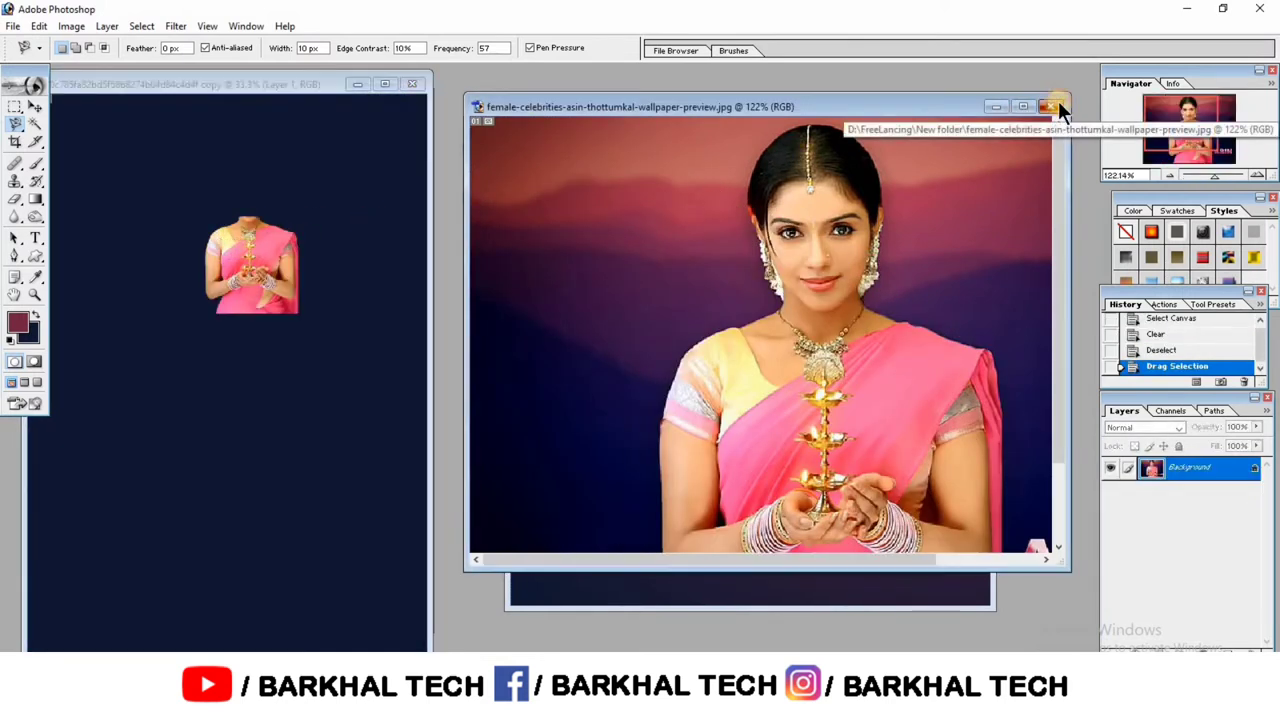
pyautogui.click(659, 268)
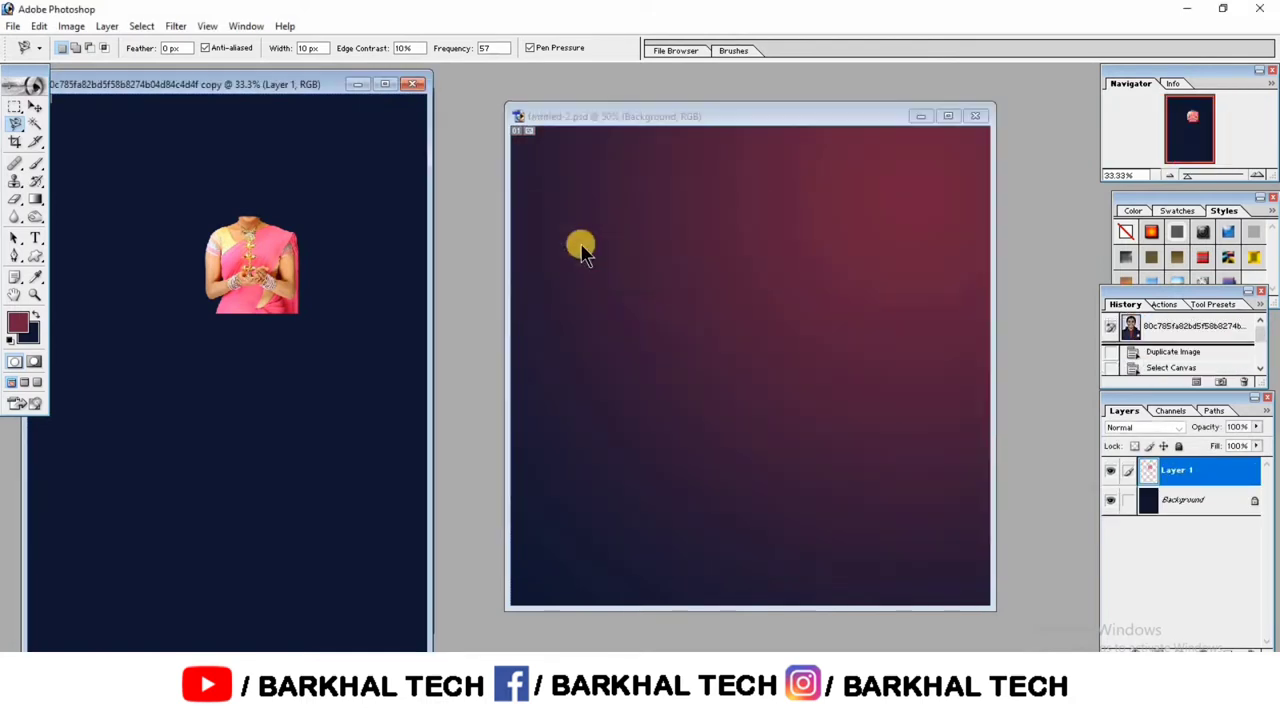
pyautogui.moveTo(386, 86); pyautogui.dragTo(893, 98)
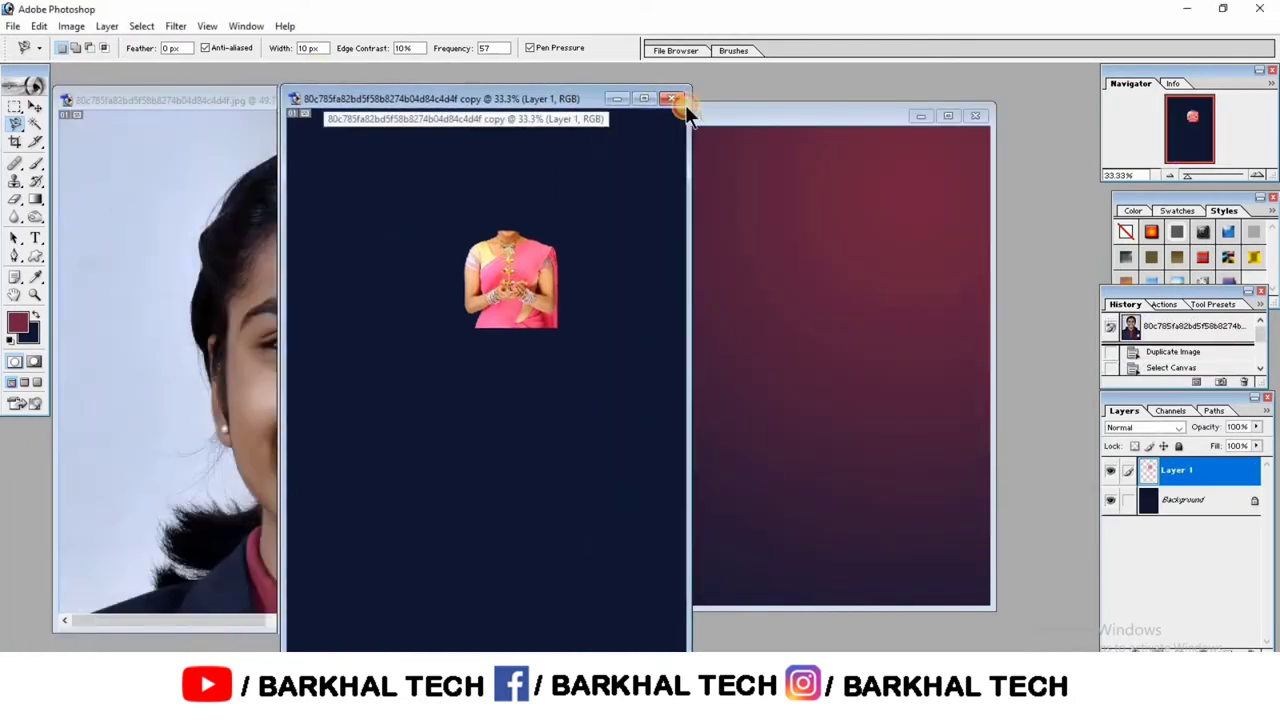
pyautogui.click(984, 117)
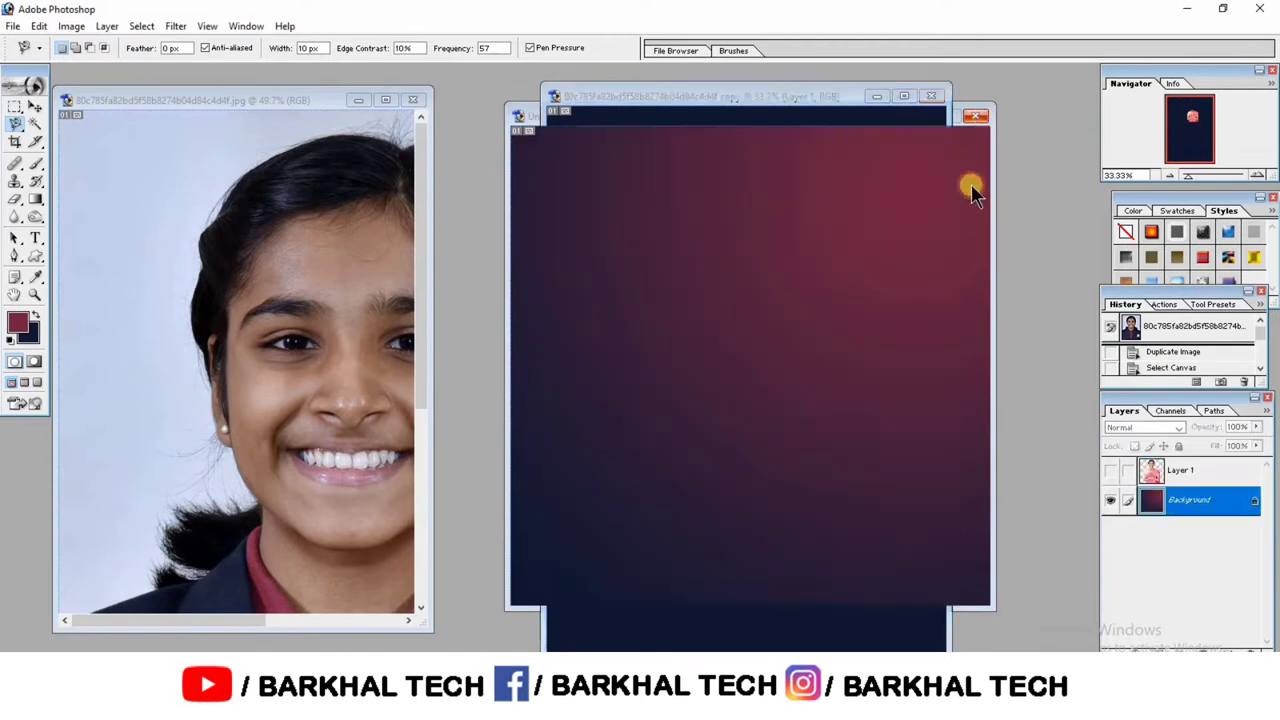
pyautogui.click(645, 270)
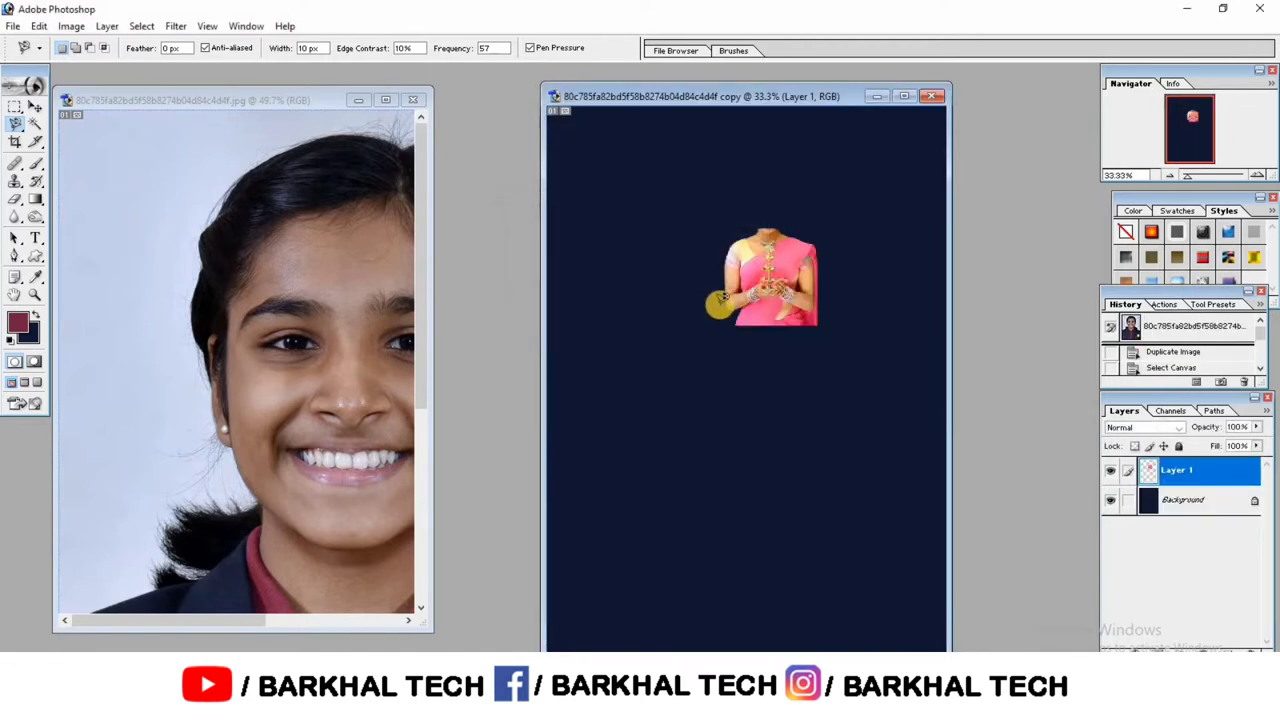
# Step: Free-transform the saree body to fill the navy copy's lower half, nudging it lower
pyautogui.hotkey('ctrl', 't')
pyautogui.moveTo(794, 97); pyautogui.dragTo(789, 76)
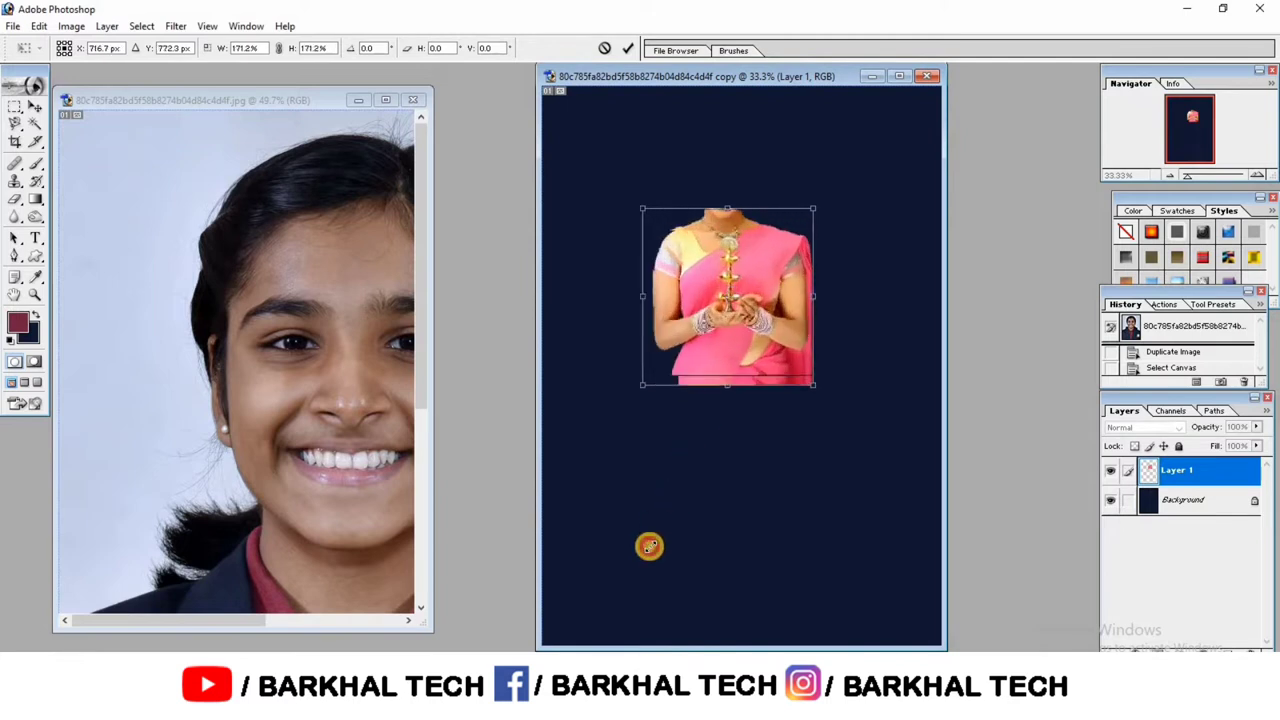
pyautogui.moveTo(718, 306); pyautogui.dragTo(563, 467)
pyautogui.moveTo(832, 508); pyautogui.dragTo(923, 603)
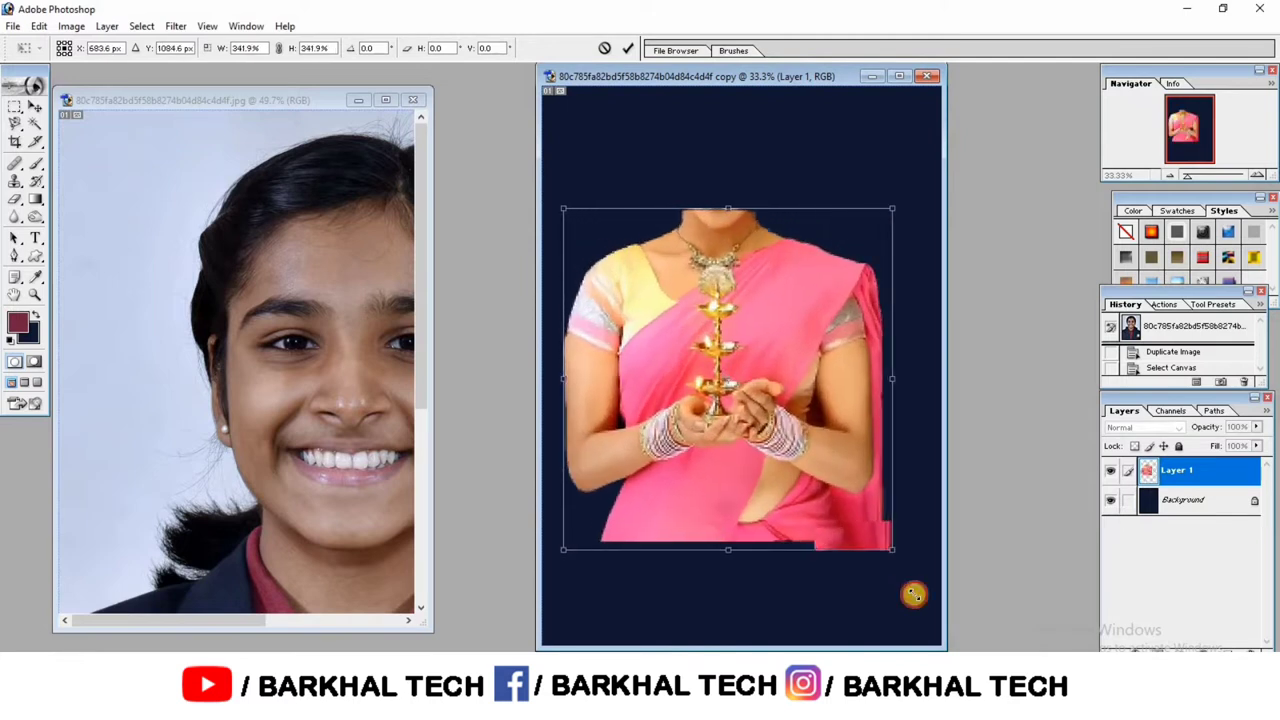
pyautogui.click(622, 50)
pyautogui.moveTo(800, 368); pyautogui.dragTo(792, 424)
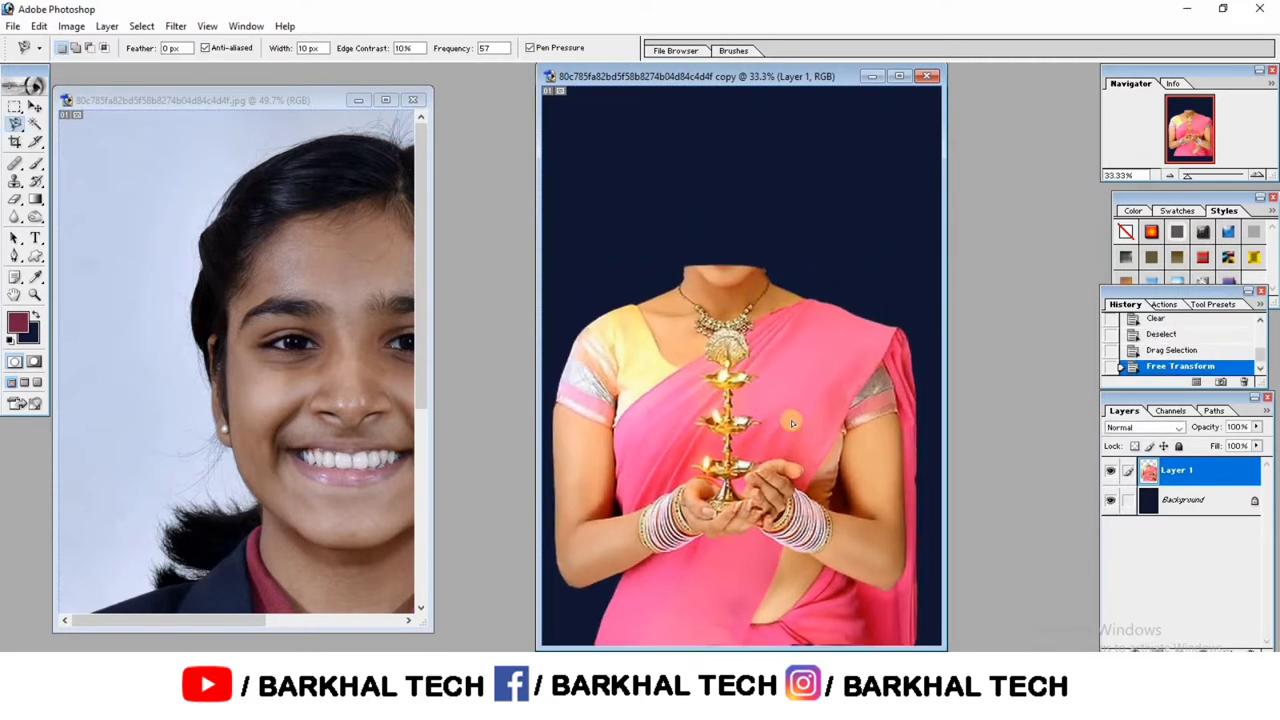
pyautogui.click(389, 372)
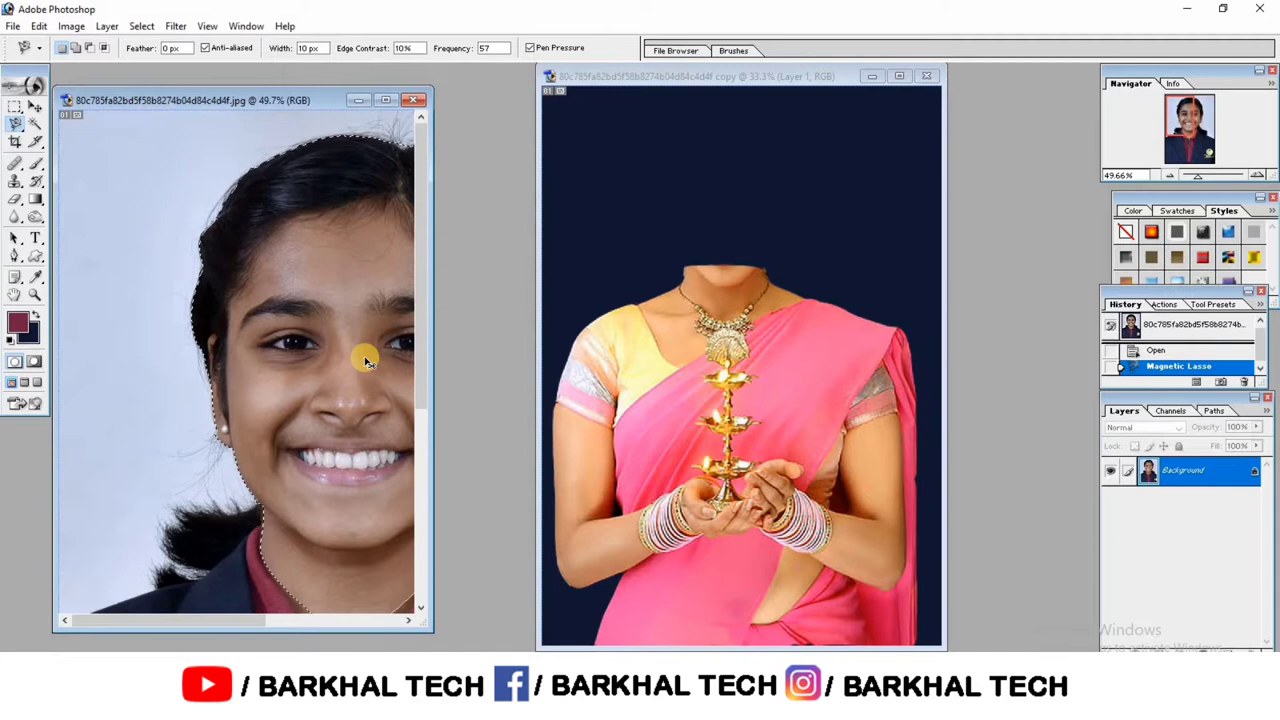
# Step: Move the selected head into the maximized navy composite and position it above the body
pyautogui.click(41, 108)
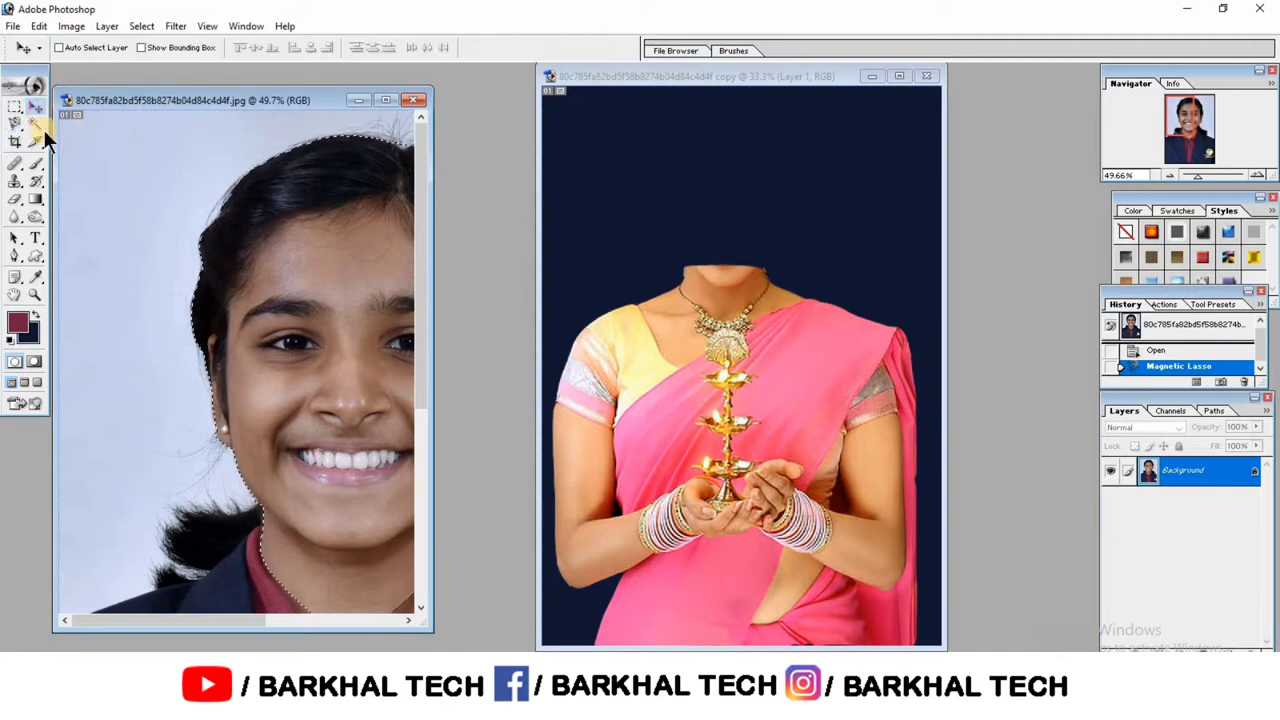
pyautogui.moveTo(314, 300)
pyautogui.mouseDown()
pyautogui.moveTo(240, 298)
pyautogui.moveTo(733, 316)
pyautogui.mouseUp()
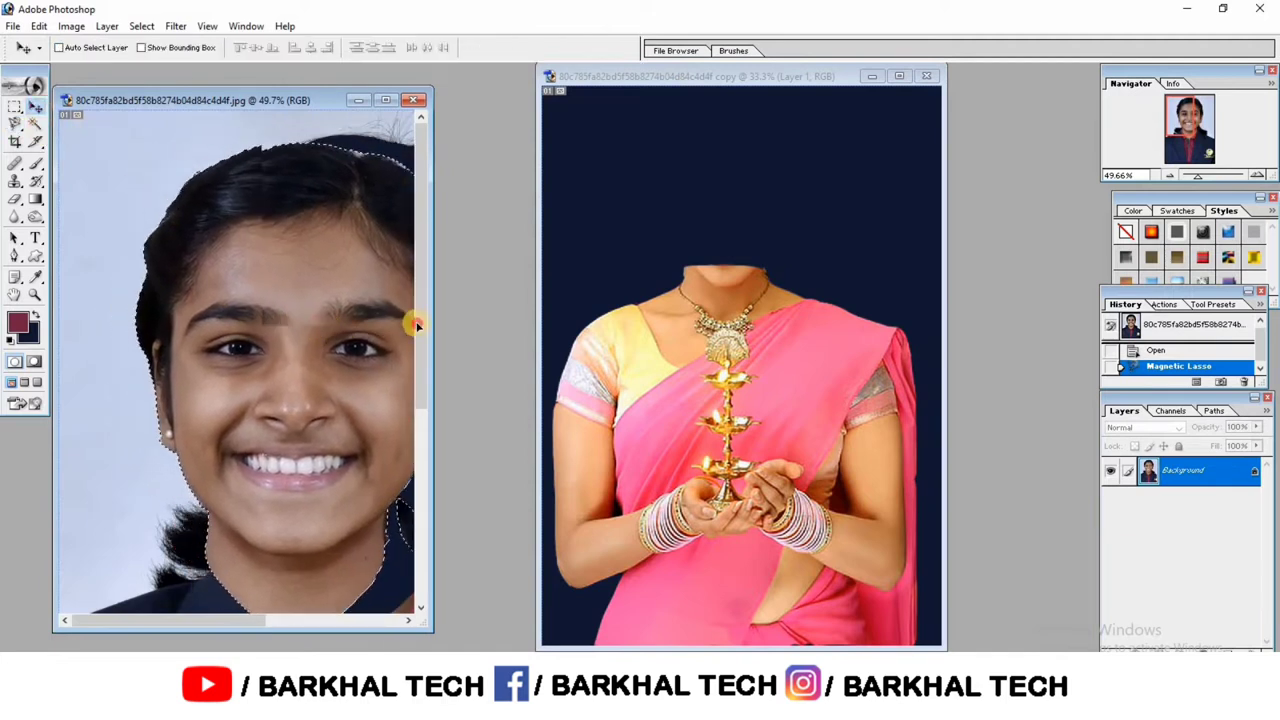
pyautogui.click(898, 78)
pyautogui.moveTo(686, 459); pyautogui.dragTo(660, 381)
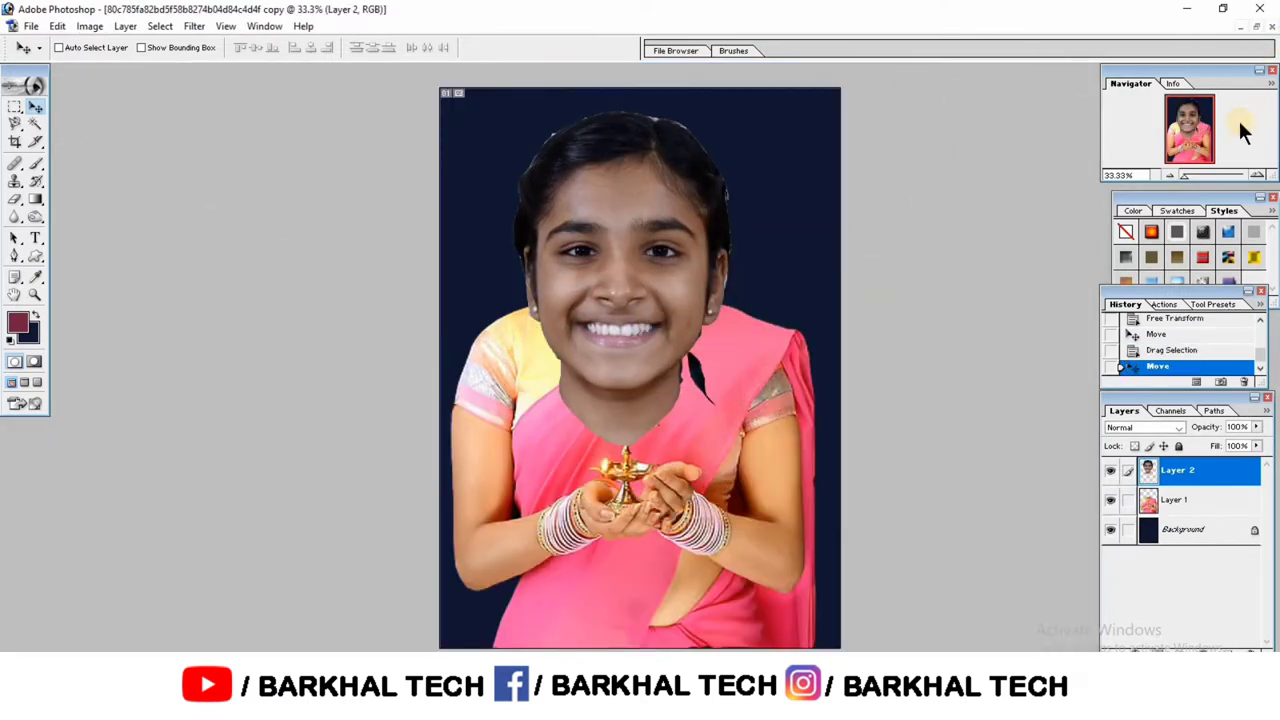
pyautogui.moveTo(1191, 175); pyautogui.dragTo(1208, 175)
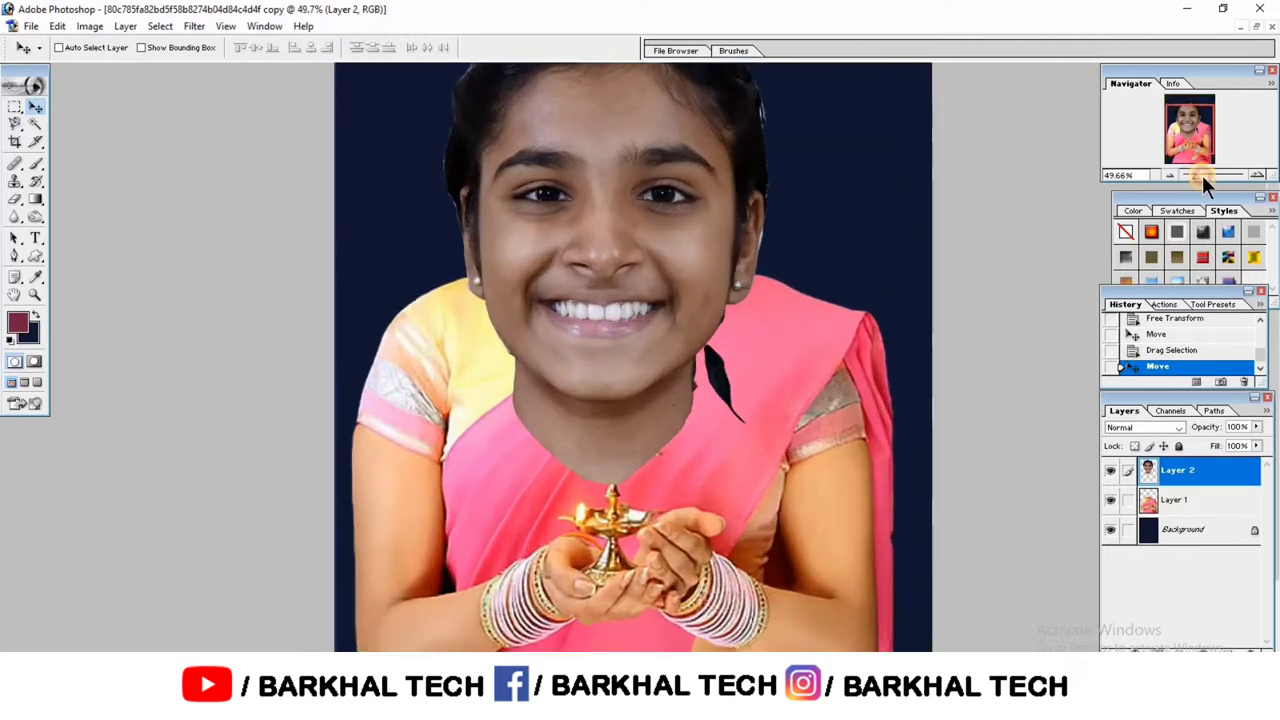
pyautogui.moveTo(650, 363)
pyautogui.mouseDown()
pyautogui.moveTo(547, 368)
pyautogui.moveTo(529, 346)
pyautogui.mouseUp()
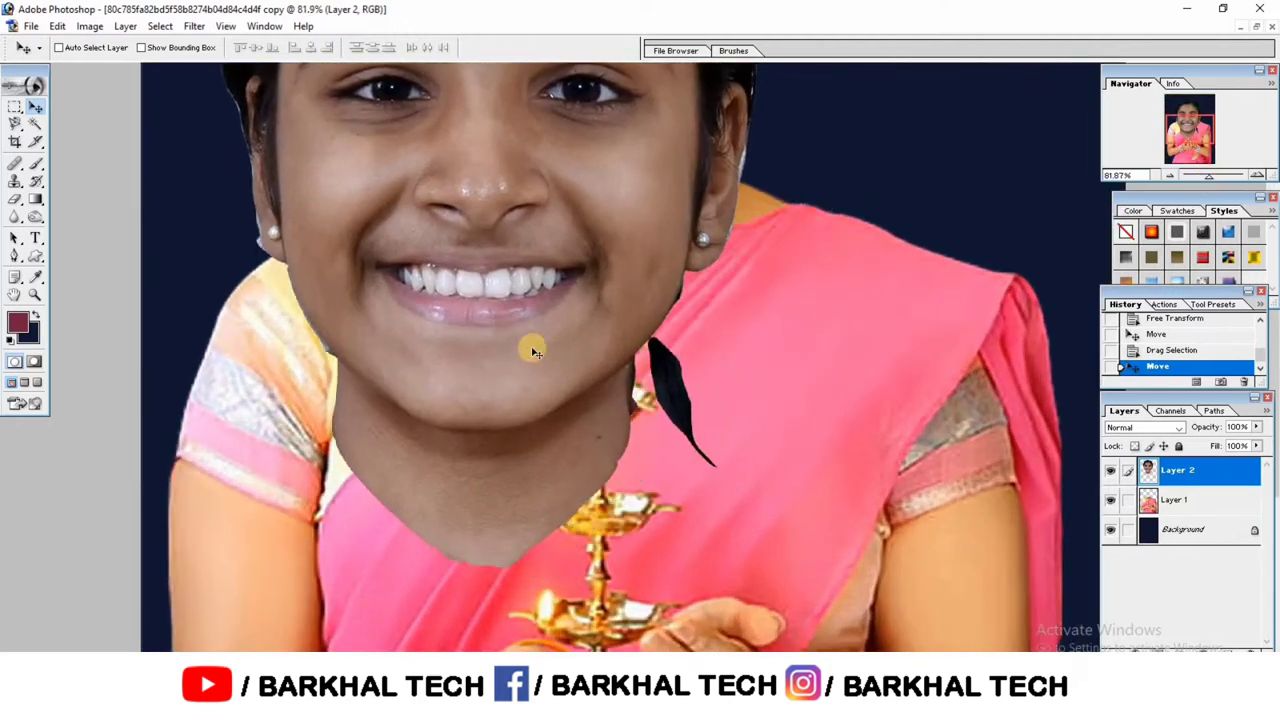
# Step: Set up the Eraser brush and erase the stray black strand beside the neck
pyautogui.click(15, 200)
pyautogui.rightClick(562, 293)
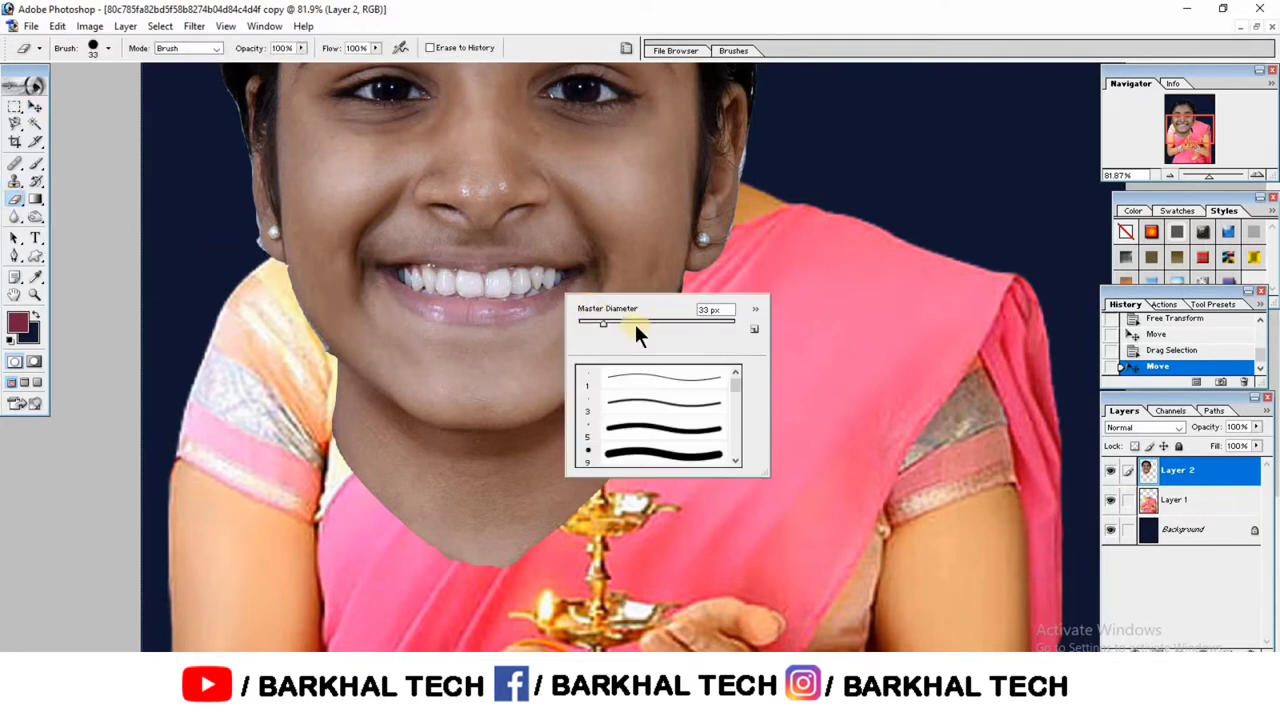
pyautogui.click(648, 323)
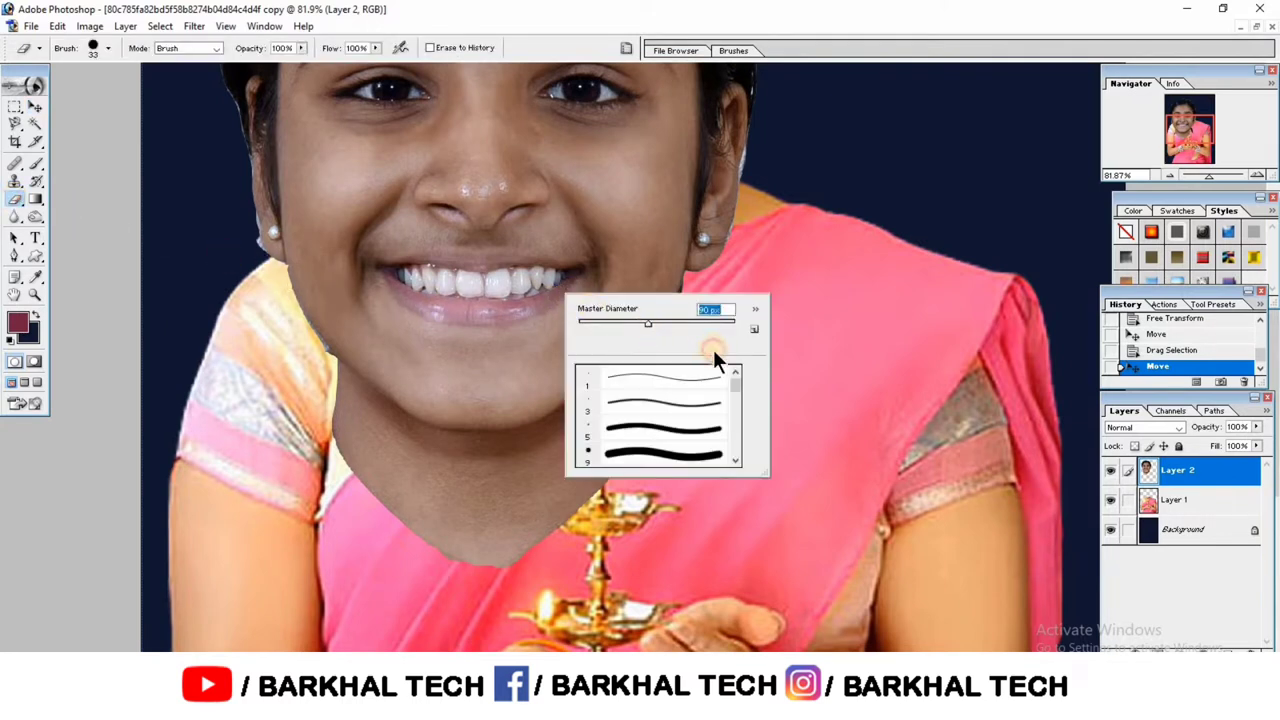
pyautogui.scroll(-2, 734, 456)
pyautogui.doubleClick(709, 455)
pyautogui.moveTo(712, 462); pyautogui.dragTo(652, 342)
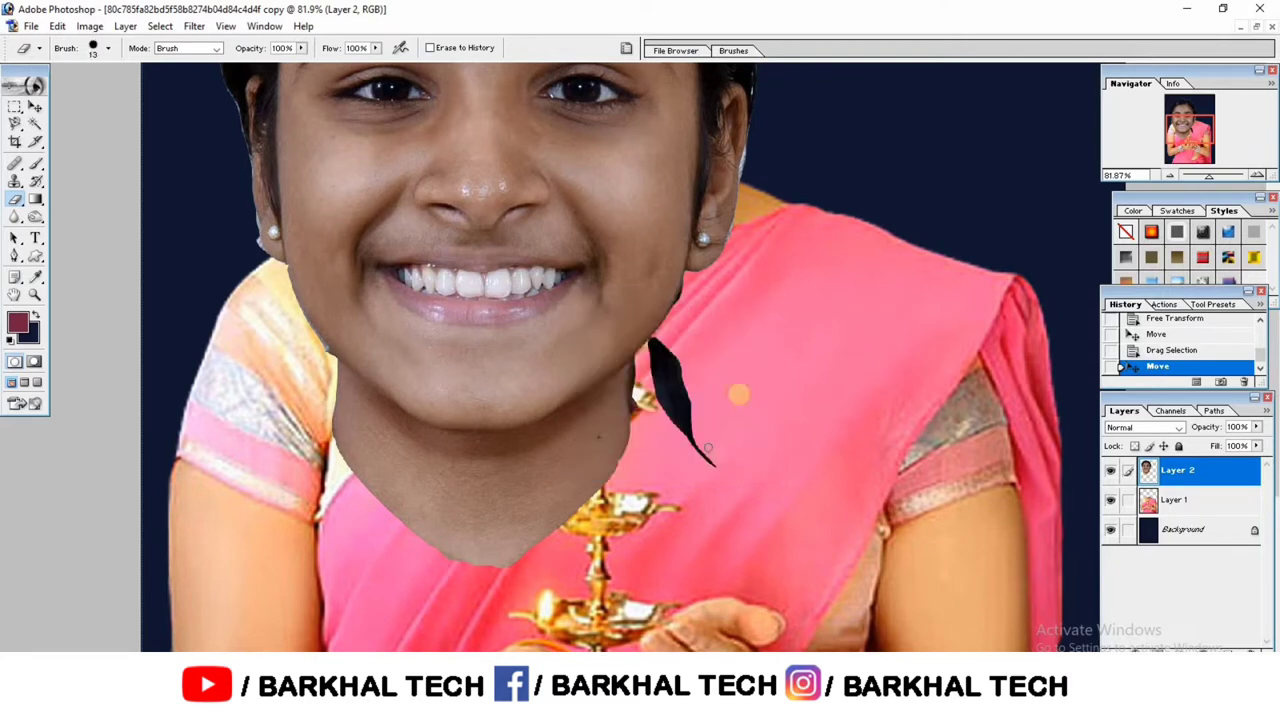
pyautogui.rightClick(745, 390)
pyautogui.click(863, 422)
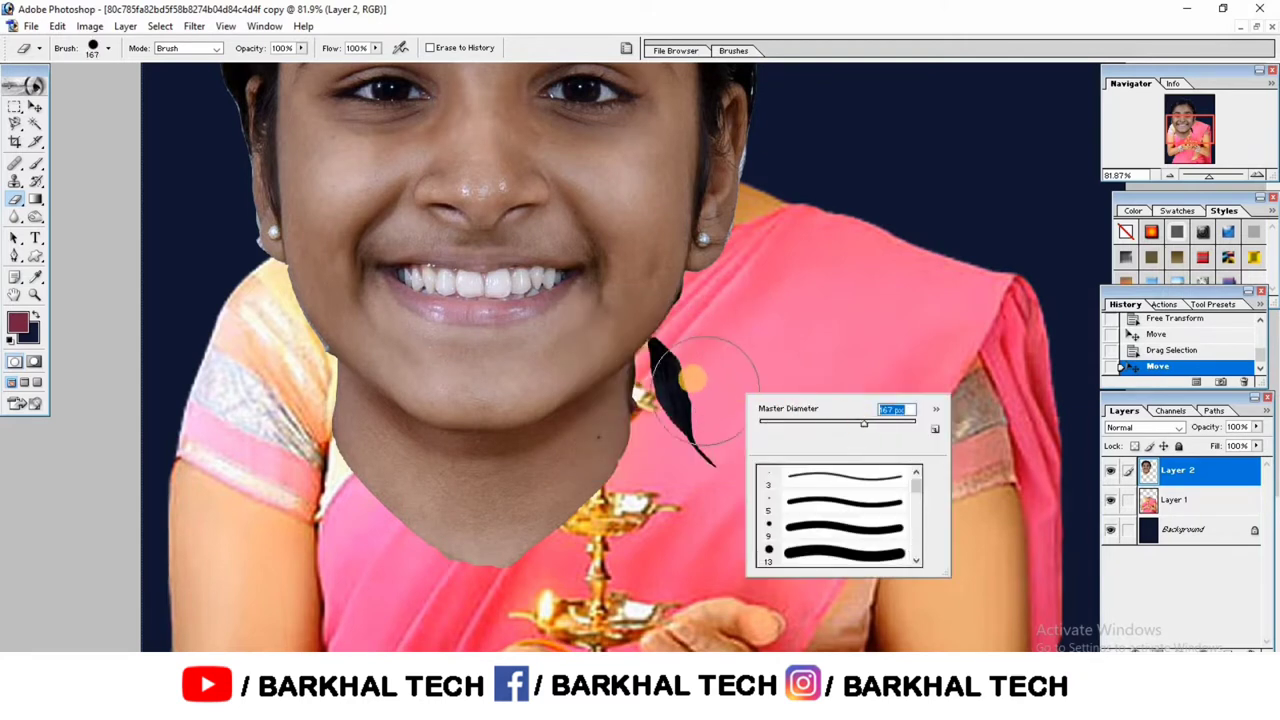
pyautogui.moveTo(690, 375); pyautogui.dragTo(700, 414)
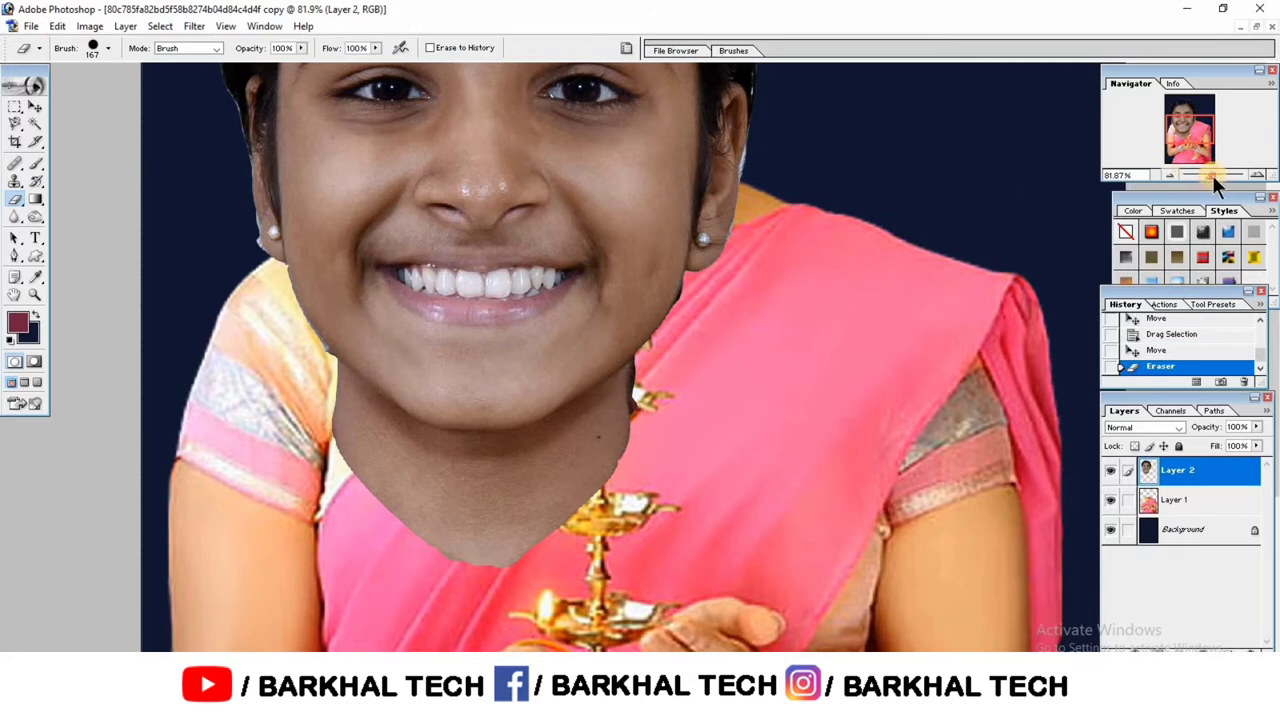
# Step: With a ~29 px eraser, clean the dark sliver and rough edges along the neck
pyautogui.moveTo(1212, 175); pyautogui.dragTo(1220, 175)
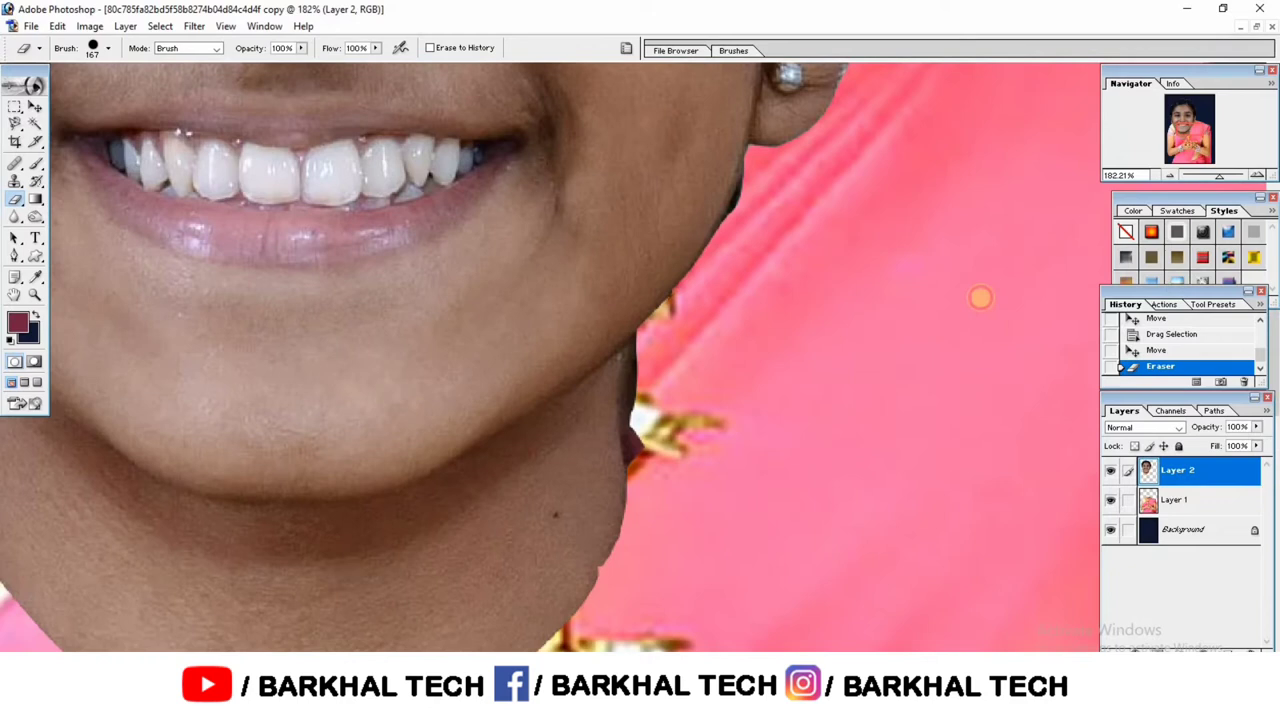
pyautogui.rightClick(857, 352)
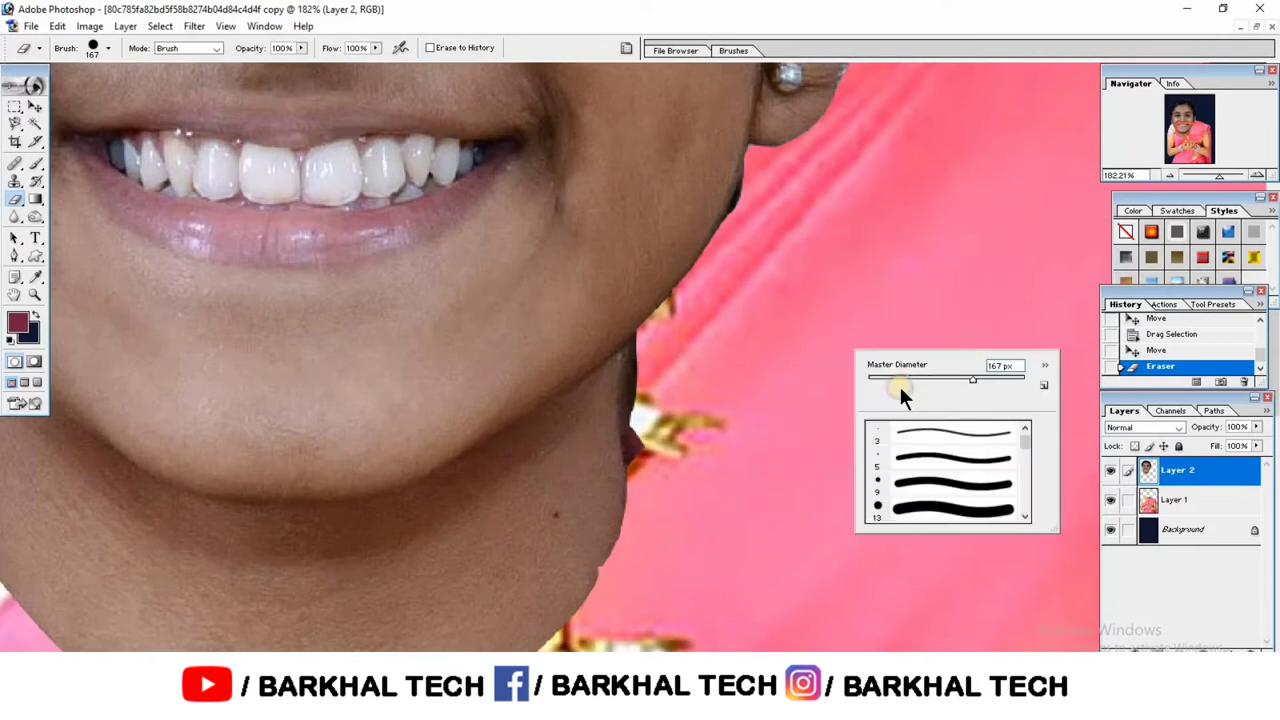
pyautogui.moveTo(899, 384); pyautogui.dragTo(888, 378)
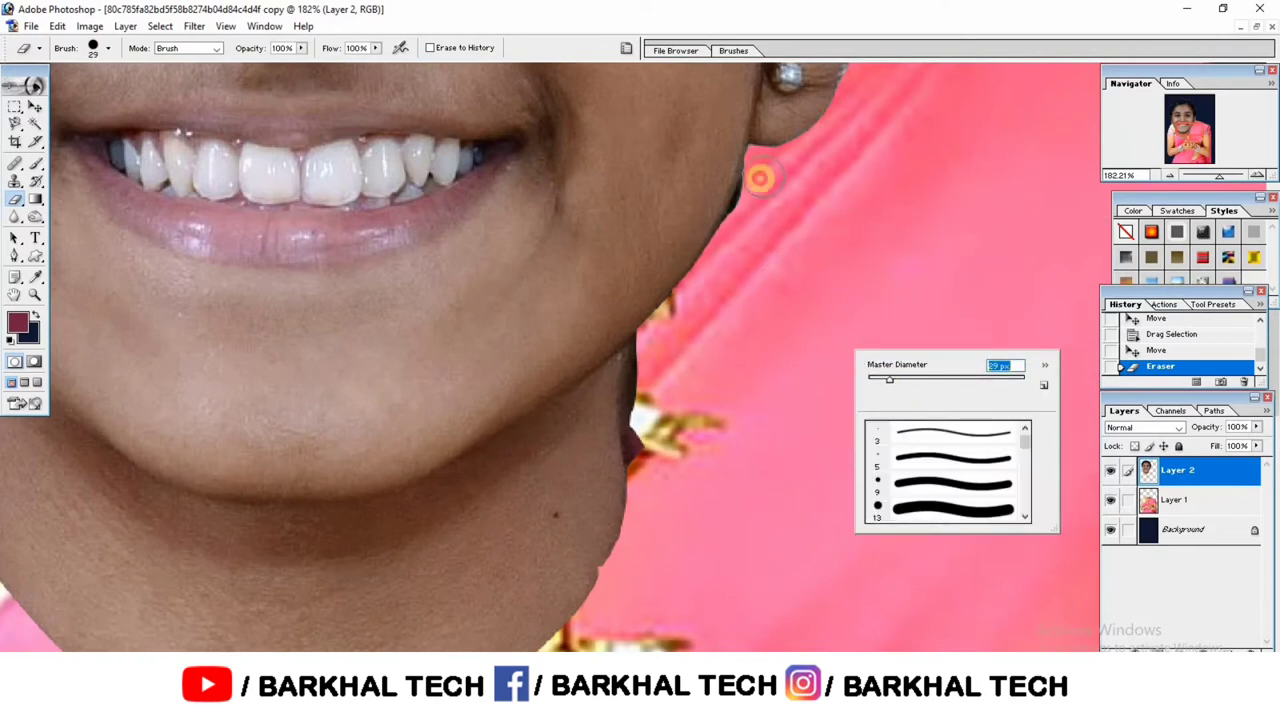
pyautogui.click(760, 178)
pyautogui.click(741, 240)
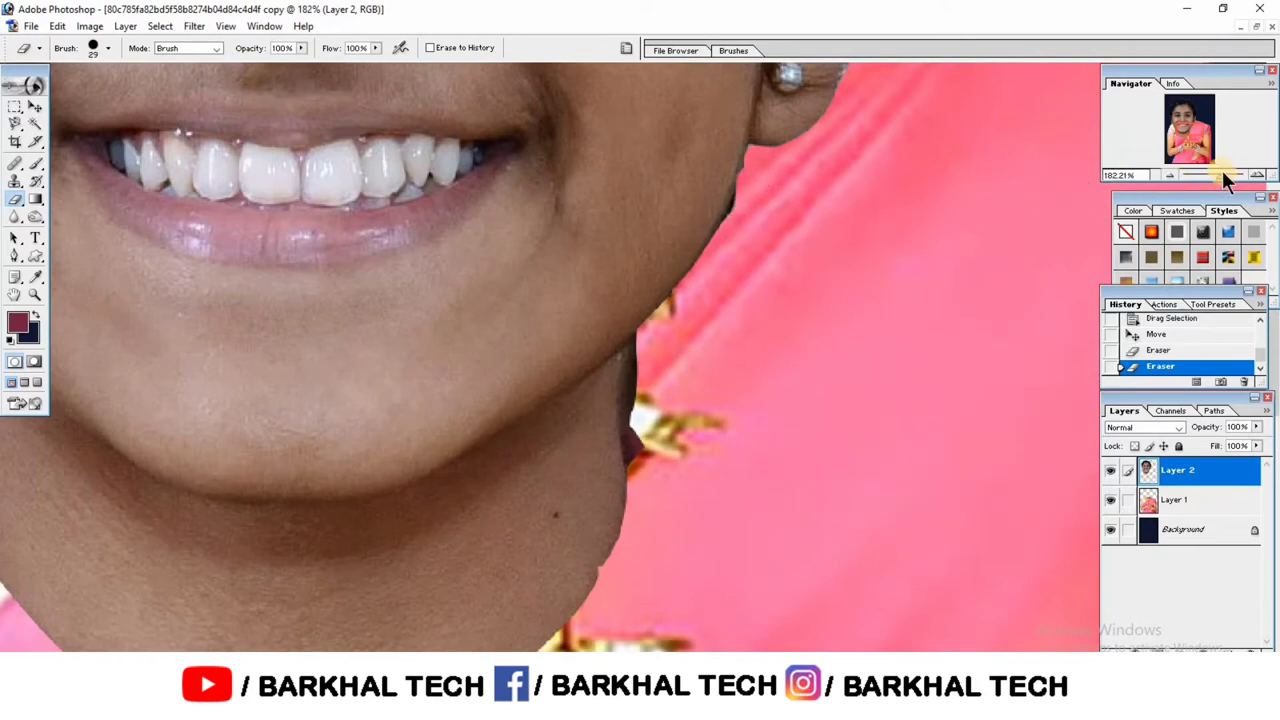
pyautogui.moveTo(1223, 175); pyautogui.dragTo(1225, 174)
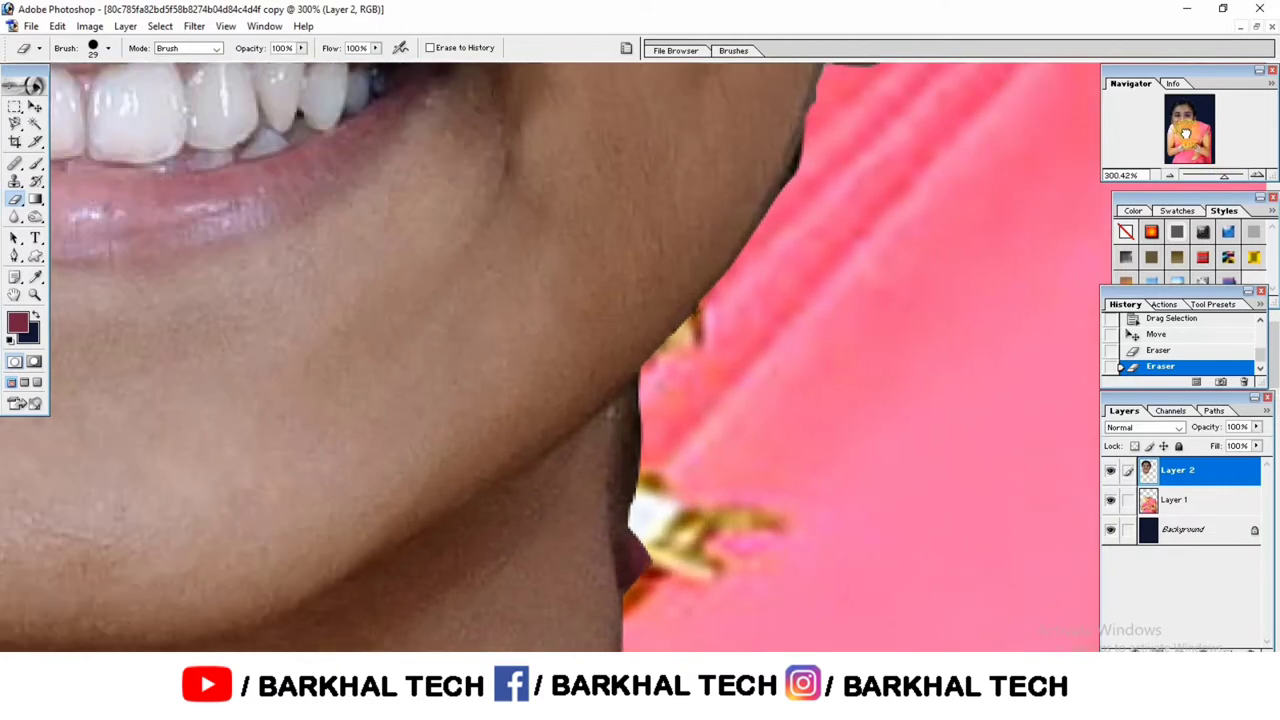
pyautogui.moveTo(1185, 133)
pyautogui.mouseDown()
pyautogui.moveTo(1211, 133)
pyautogui.moveTo(1188, 112)
pyautogui.mouseUp()
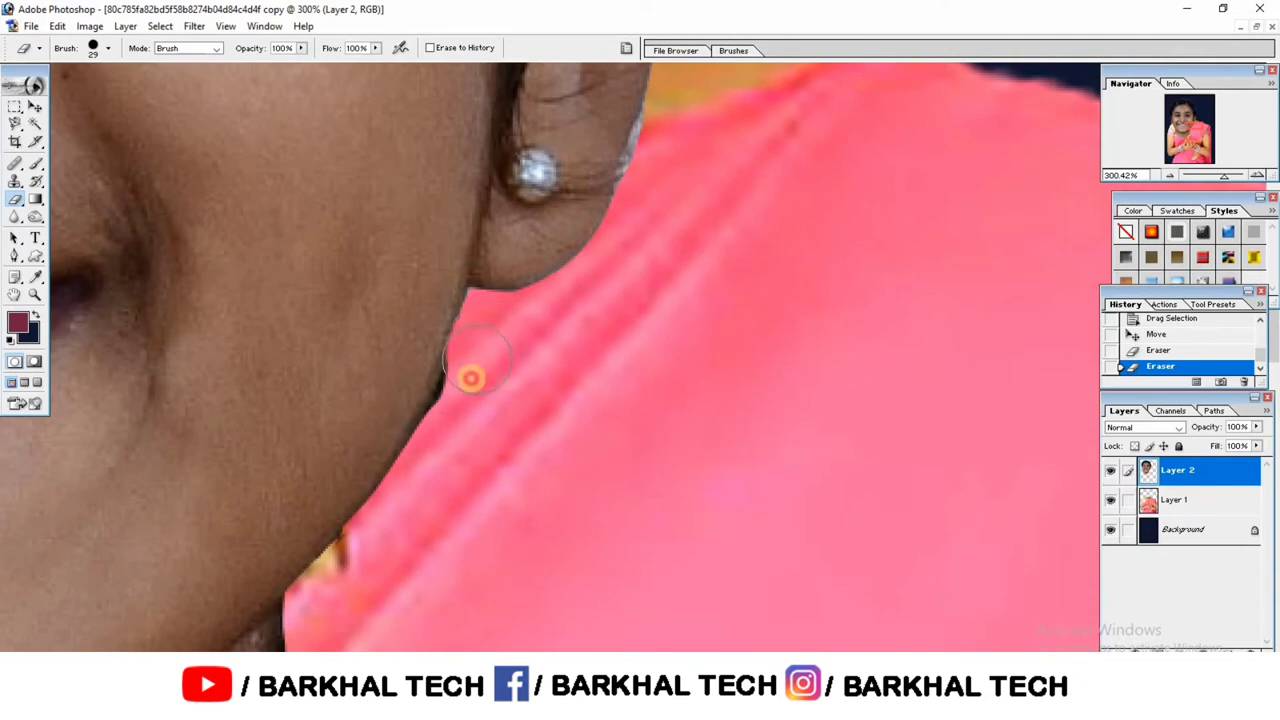
pyautogui.moveTo(470, 378); pyautogui.dragTo(455, 442)
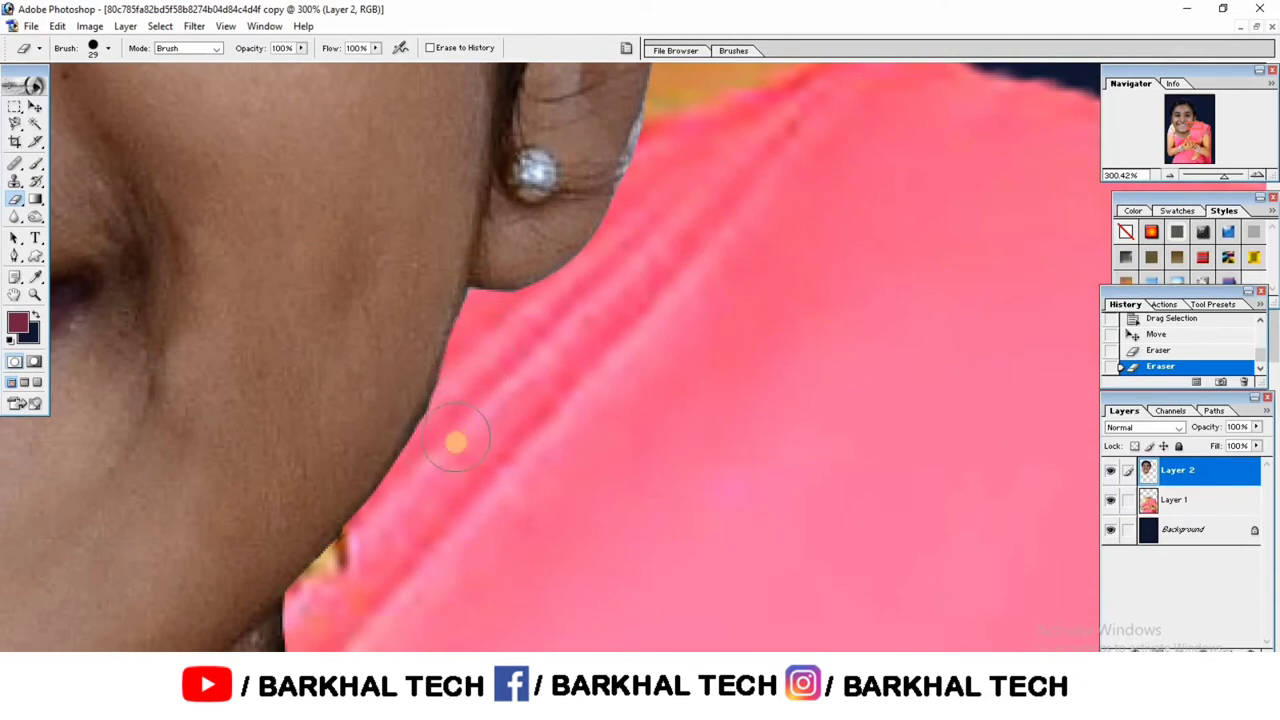
pyautogui.moveTo(600, 250); pyautogui.dragTo(508, 404)
pyautogui.moveTo(530, 300); pyautogui.dragTo(430, 549)
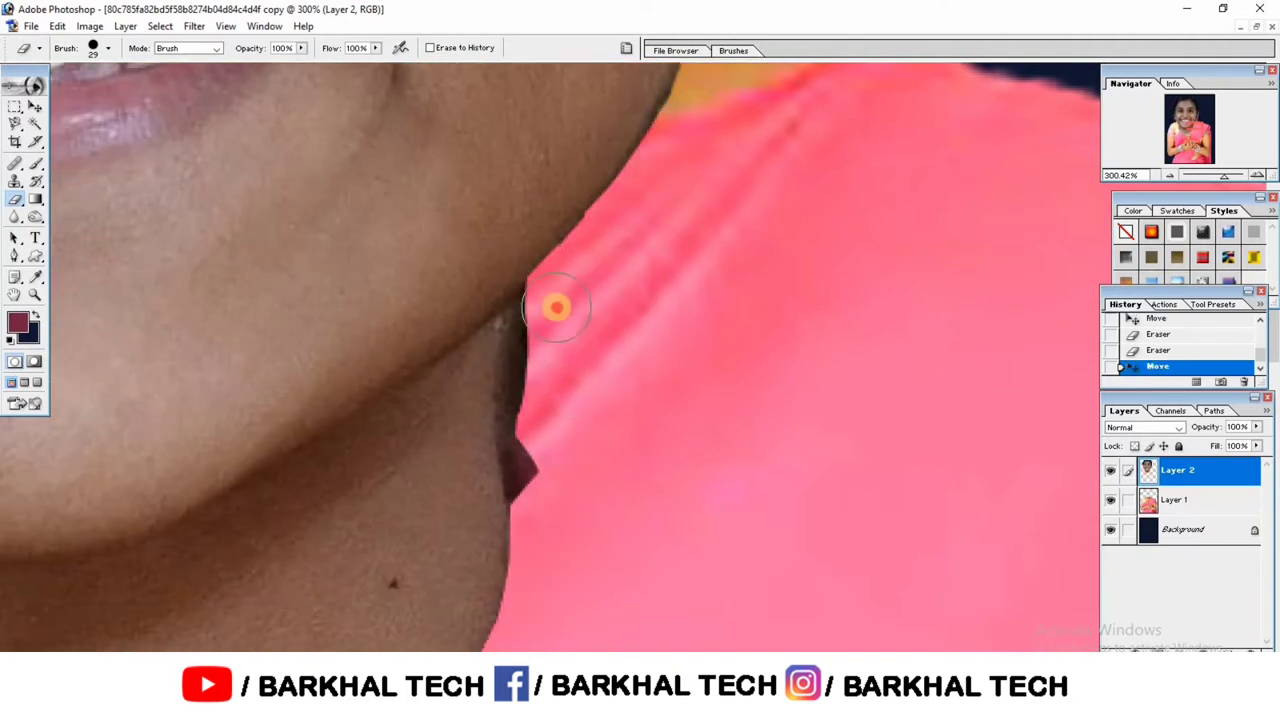
pyautogui.moveTo(552, 306)
pyautogui.mouseDown()
pyautogui.moveTo(536, 323)
pyautogui.moveTo(543, 523)
pyautogui.mouseUp()
pyautogui.moveTo(586, 271)
pyautogui.mouseDown()
pyautogui.moveTo(603, 343)
pyautogui.moveTo(657, 292)
pyautogui.mouseUp()
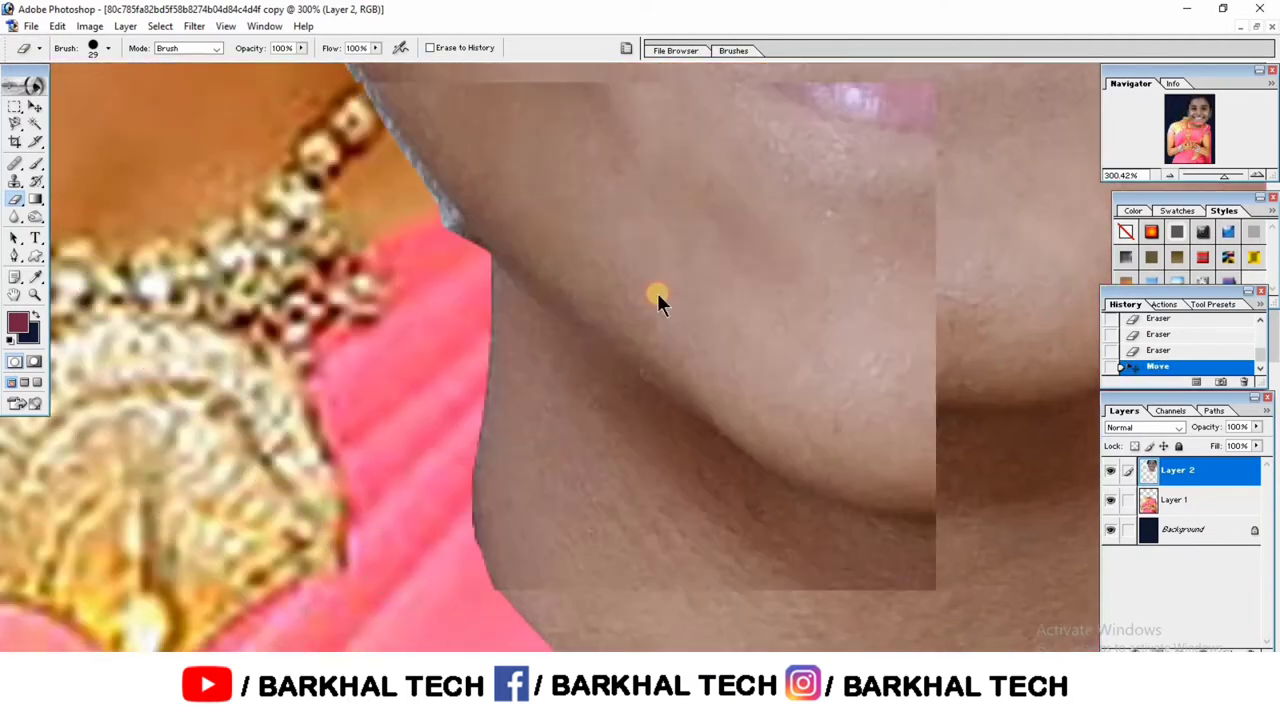
# Step: Erase the remaining rough neck edge near the earring
pyautogui.press('e')
pyautogui.moveTo(586, 457)
pyautogui.mouseDown()
pyautogui.moveTo(480, 323)
pyautogui.moveTo(609, 471)
pyautogui.moveTo(540, 386)
pyautogui.moveTo(454, 220)
pyautogui.moveTo(614, 430)
pyautogui.mouseUp()
pyautogui.rightClick(651, 421)
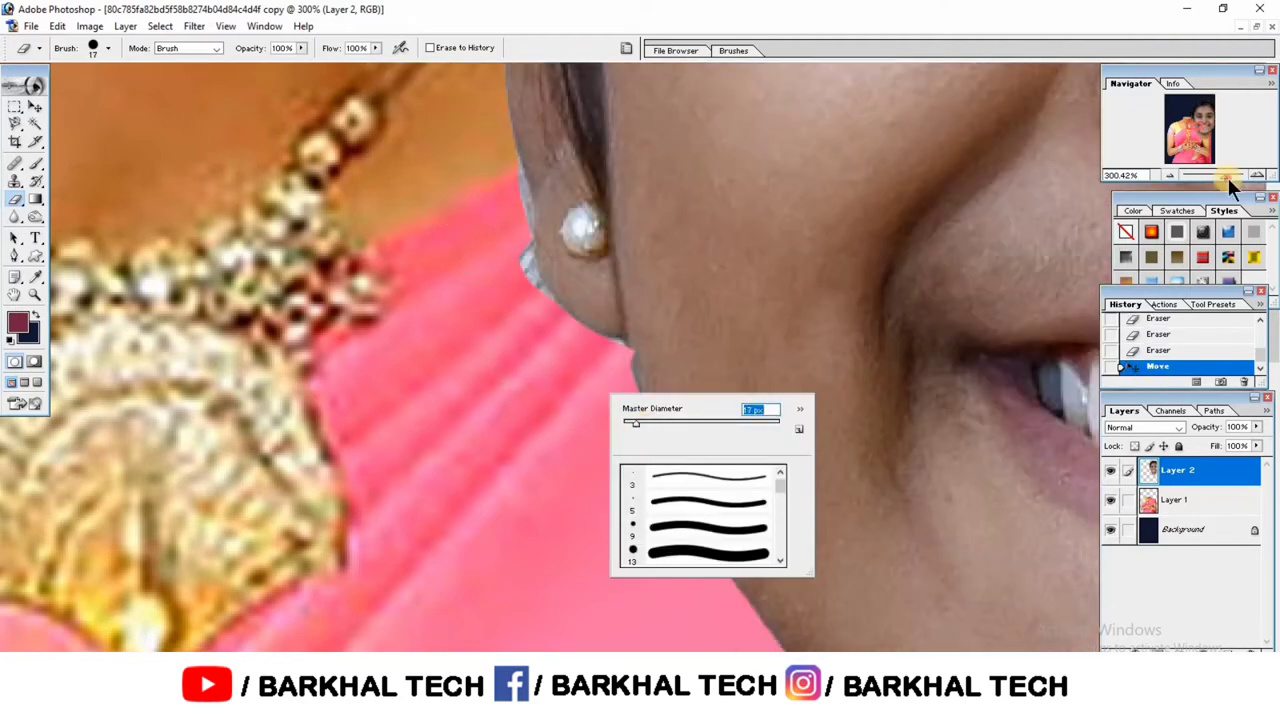
pyautogui.moveTo(1228, 178); pyautogui.dragTo(1235, 178)
pyautogui.moveTo(597, 371)
pyautogui.mouseDown()
pyautogui.moveTo(629, 437)
pyautogui.moveTo(563, 337)
pyautogui.moveTo(636, 576)
pyautogui.mouseUp()
pyautogui.moveTo(534, 377)
pyautogui.mouseDown()
pyautogui.moveTo(554, 480)
pyautogui.moveTo(555, 361)
pyautogui.moveTo(563, 517)
pyautogui.mouseUp()
pyautogui.moveTo(514, 280); pyautogui.dragTo(569, 471)
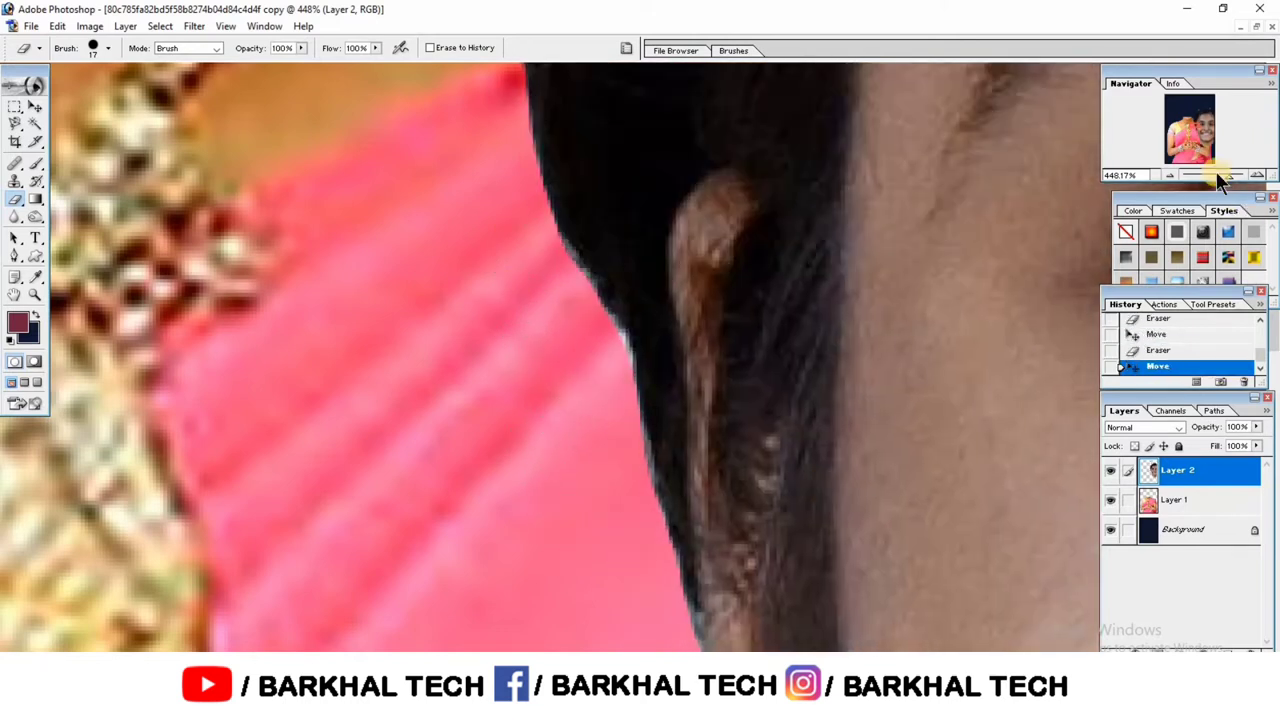
# Step: Zoom to the hairline and try erasing the hair edge at the neck, undoing the strokes
pyautogui.moveTo(1228, 175); pyautogui.dragTo(1195, 175)
pyautogui.moveTo(885, 330); pyautogui.dragTo(671, 416)
pyautogui.moveTo(1195, 174); pyautogui.dragTo(1219, 174)
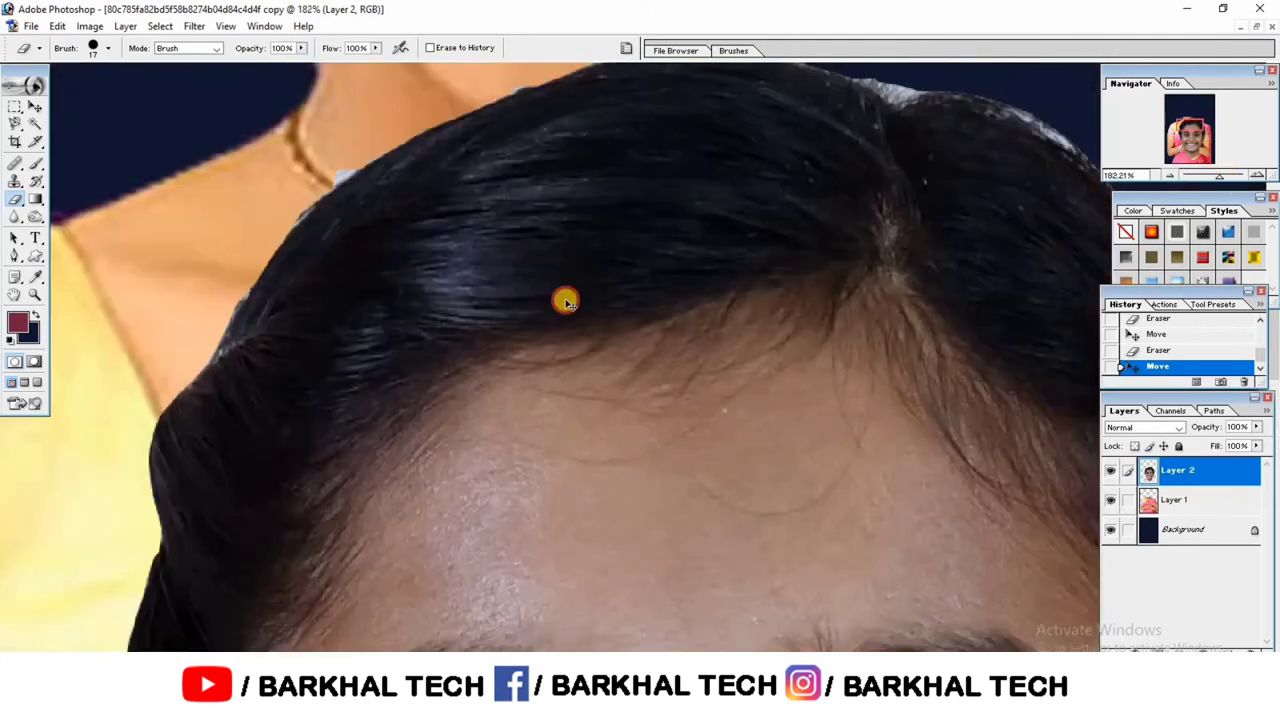
pyautogui.hotkey('ctrl', 'z')
pyautogui.click(1188, 127)
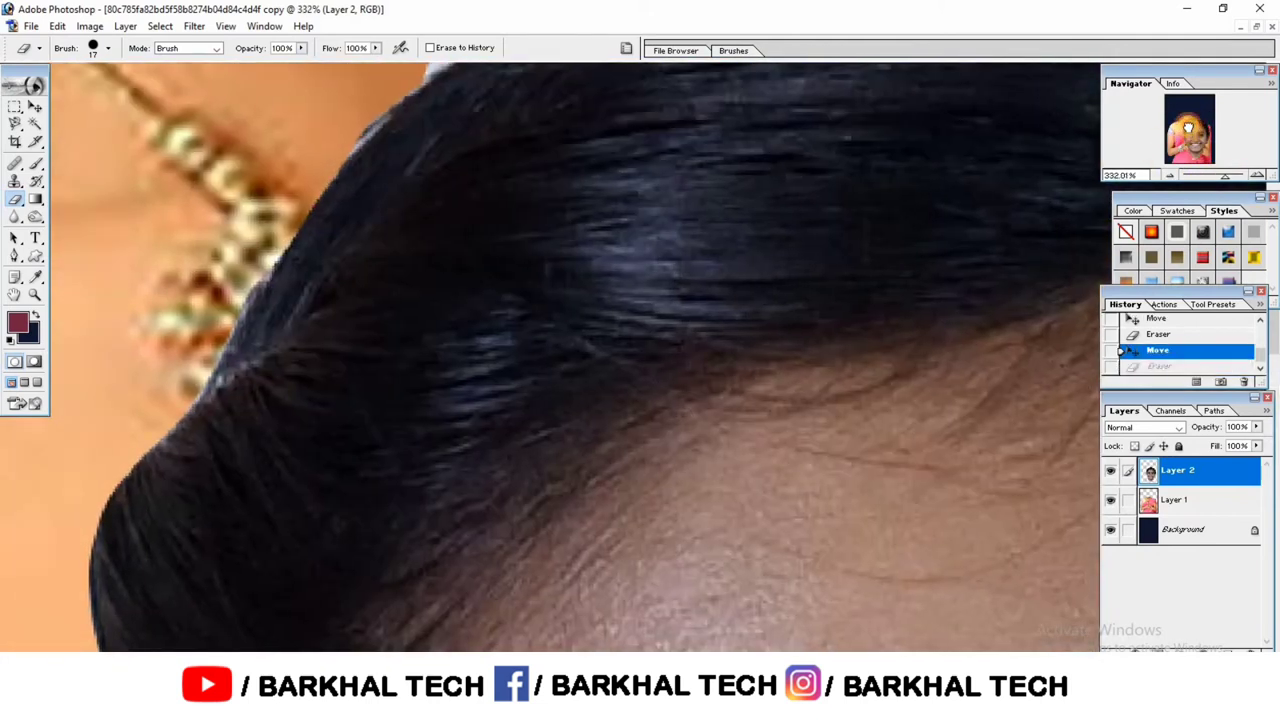
pyautogui.rightClick(757, 337)
pyautogui.moveTo(551, 380); pyautogui.dragTo(740, 368)
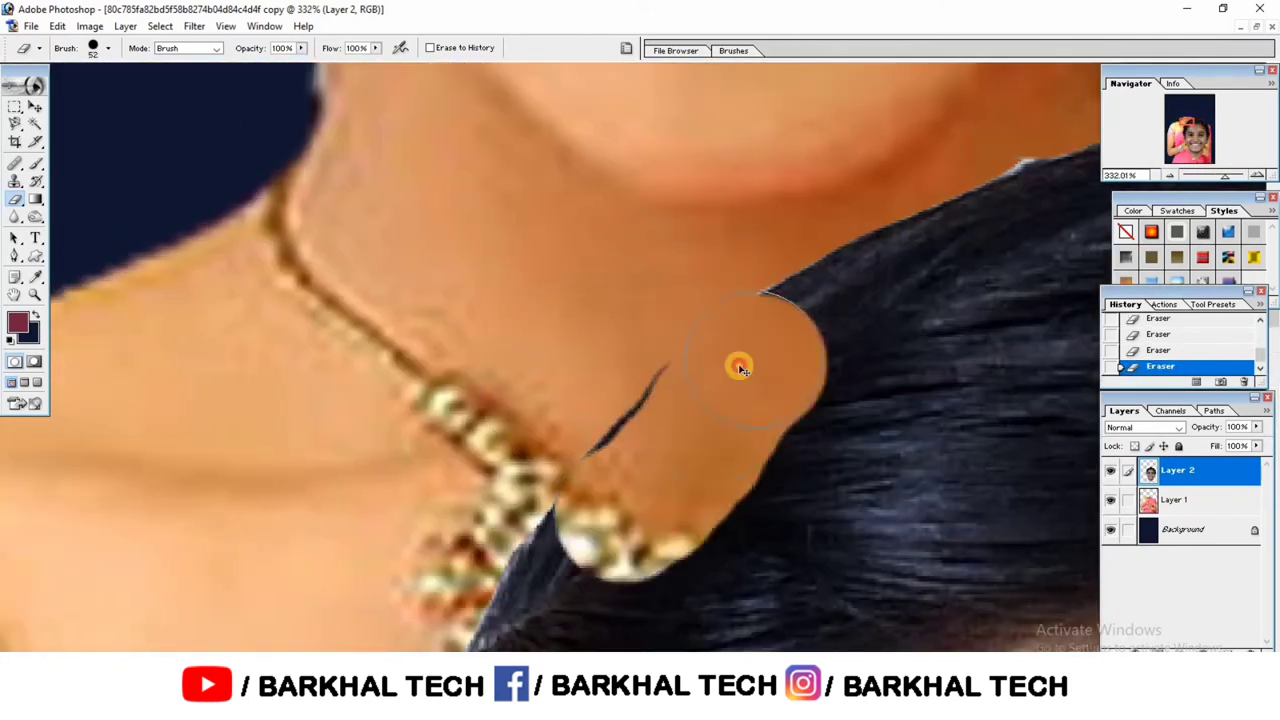
pyautogui.hotkey('ctrl', 'z')
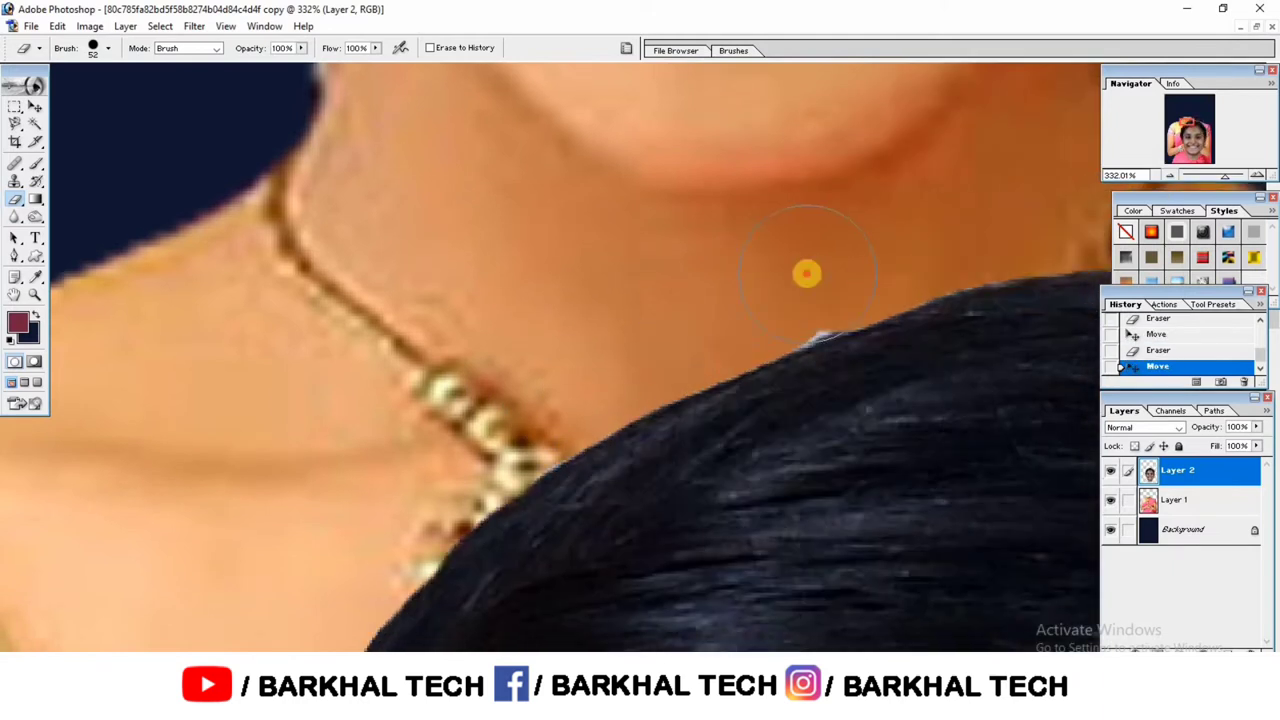
# Step: Erase along the hair edge and a spot near the neck with a ~55 px eraser
pyautogui.moveTo(806, 271)
pyautogui.mouseDown()
pyautogui.moveTo(649, 400)
pyautogui.moveTo(830, 300)
pyautogui.mouseUp()
pyautogui.rightClick(905, 318)
pyautogui.press('Escape')
pyautogui.moveTo(748, 237); pyautogui.dragTo(880, 290)
pyautogui.rightClick(880, 290)
pyautogui.press('Return')
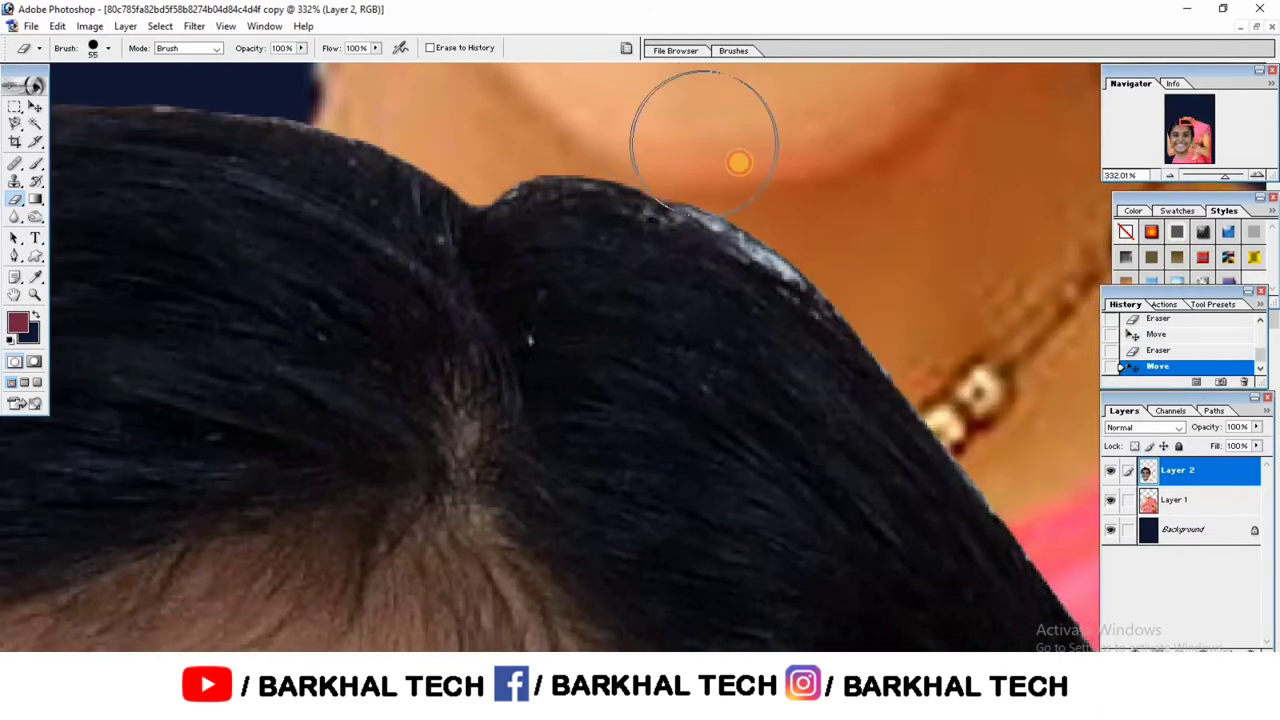
pyautogui.moveTo(738, 163); pyautogui.dragTo(586, 29)
pyautogui.moveTo(714, 177); pyautogui.dragTo(537, 229)
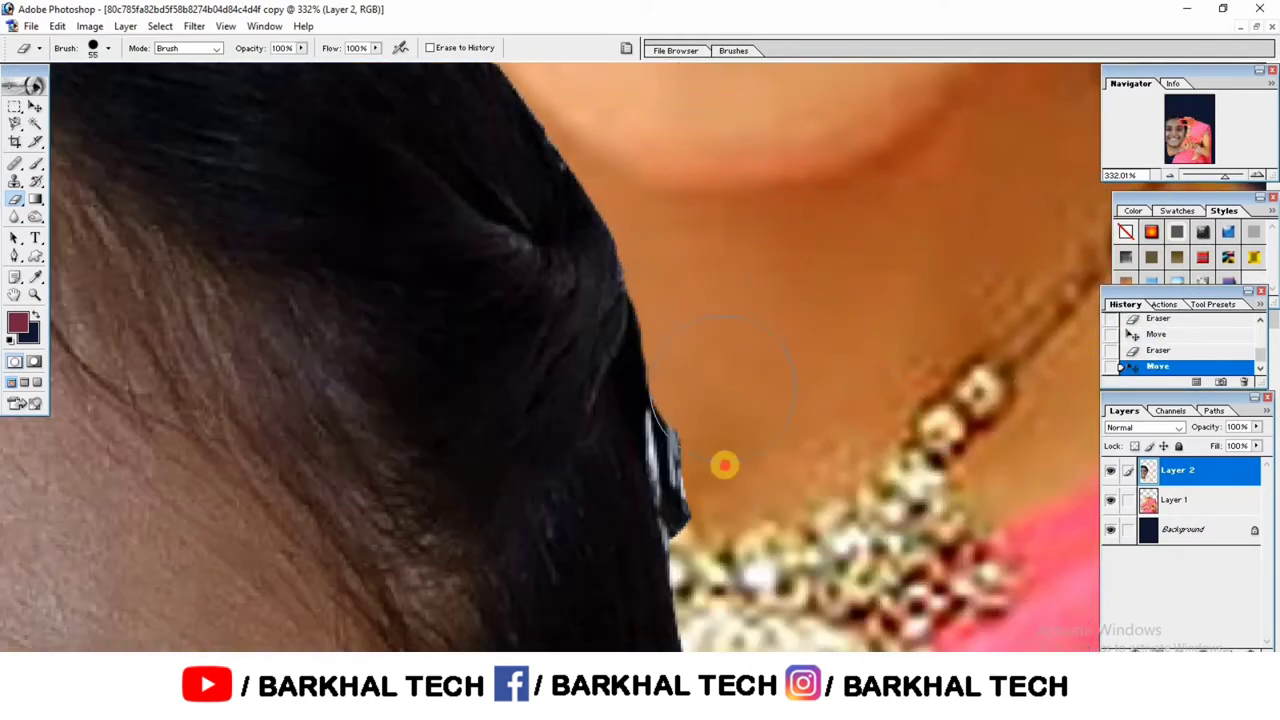
pyautogui.moveTo(724, 464); pyautogui.dragTo(726, 214)
pyautogui.moveTo(749, 374)
pyautogui.mouseDown()
pyautogui.moveTo(611, 509)
pyautogui.moveTo(806, 175)
pyautogui.mouseUp()
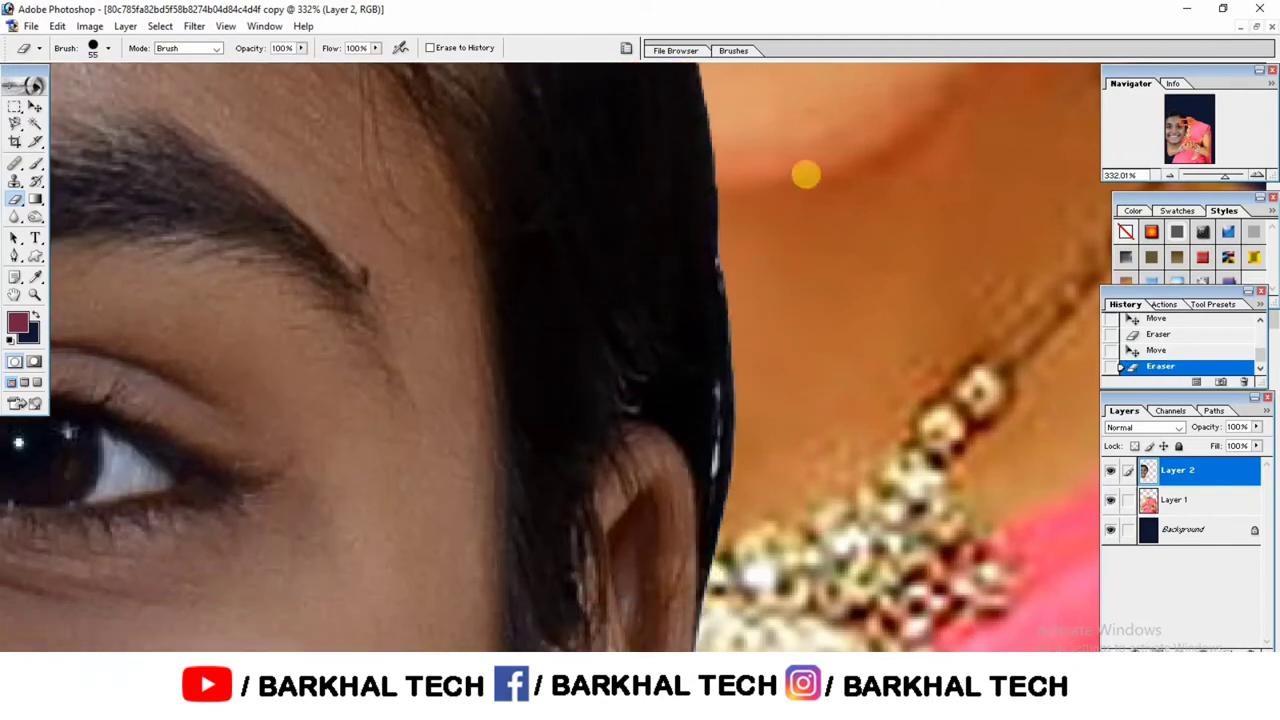
pyautogui.click(789, 254)
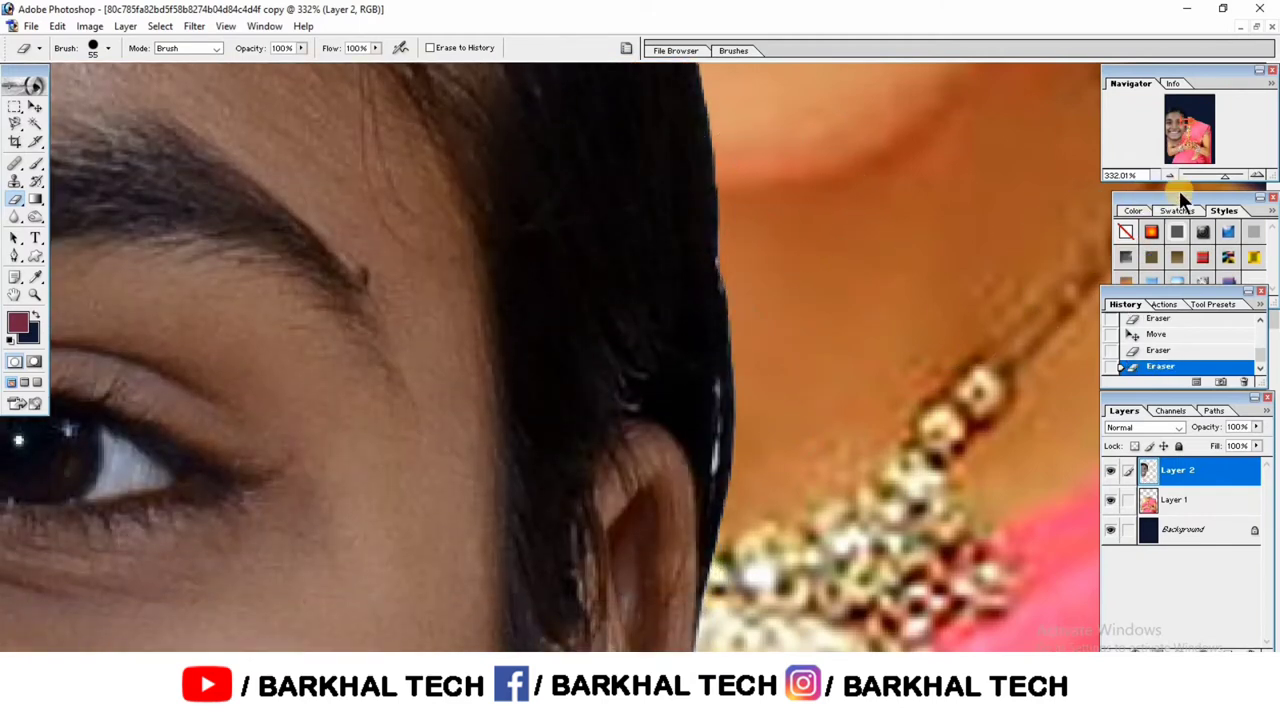
pyautogui.moveTo(1202, 177); pyautogui.dragTo(1196, 177)
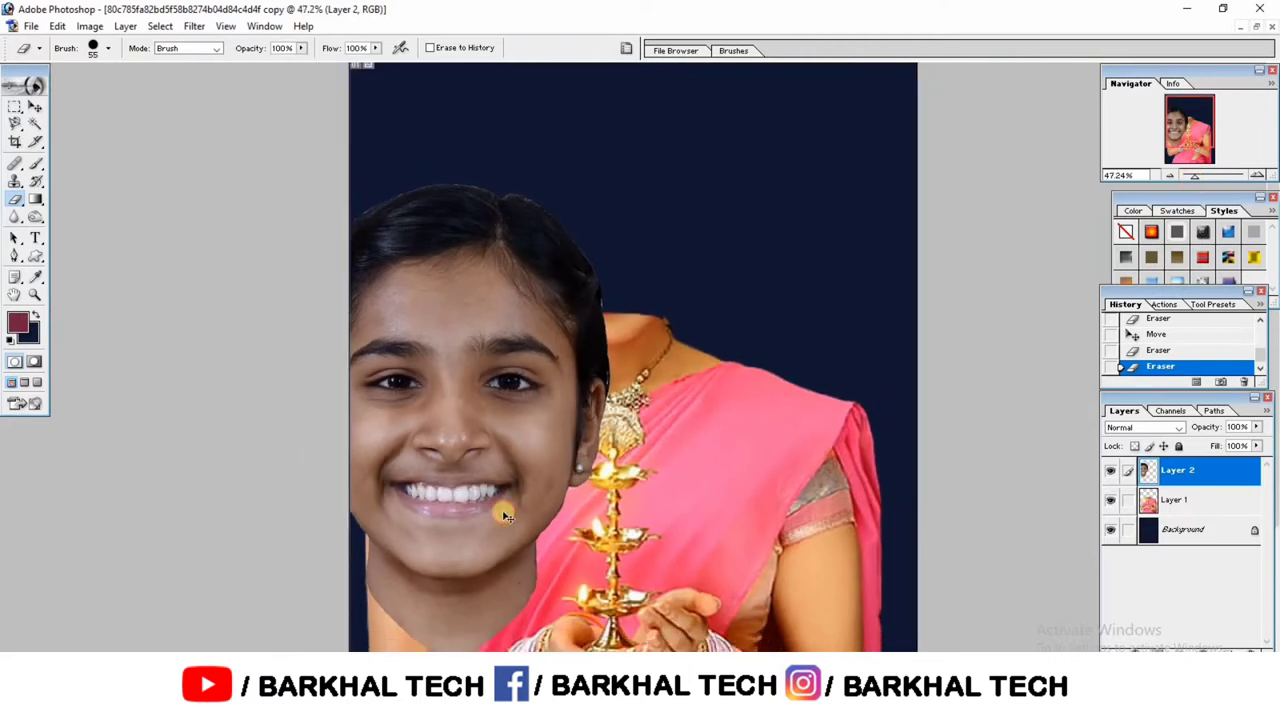
# Step: Scale the head to about 69% and centre it over the neck, applying the transform
pyautogui.moveTo(558, 517)
pyautogui.mouseDown()
pyautogui.moveTo(634, 500)
pyautogui.moveTo(628, 446)
pyautogui.mouseUp()
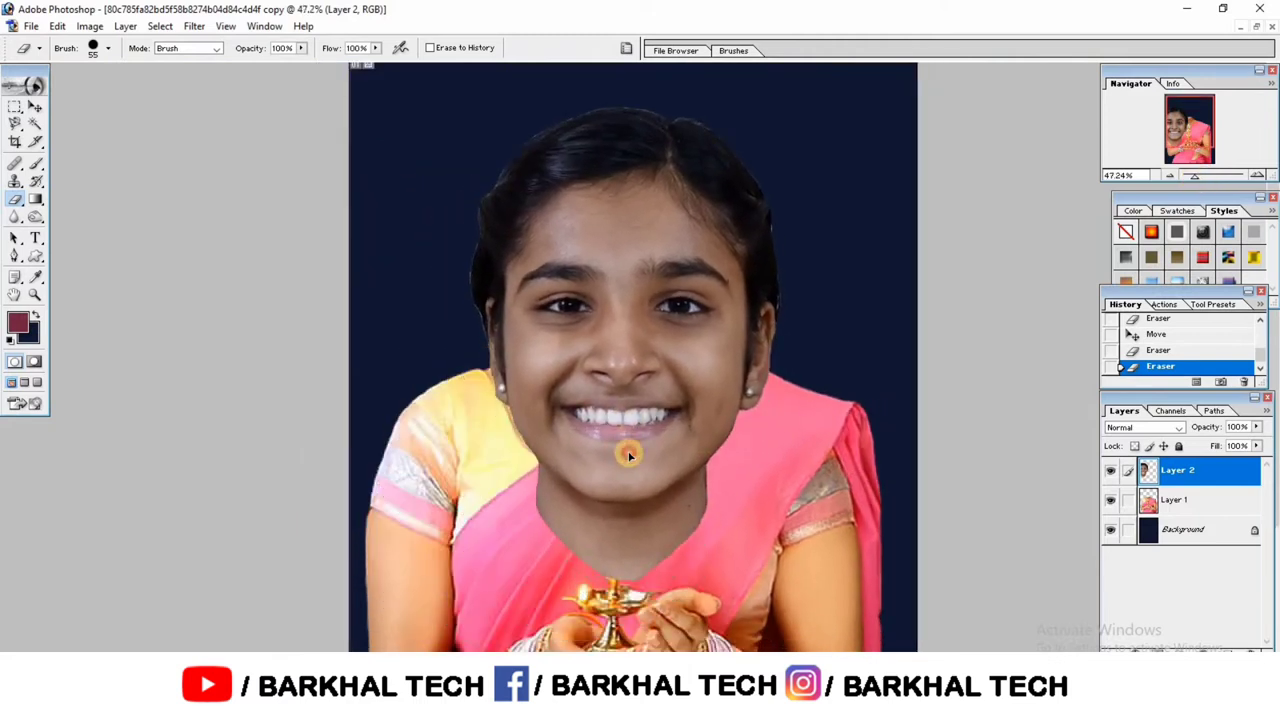
pyautogui.click(1172, 175)
pyautogui.hotkey('ctrl', 't')
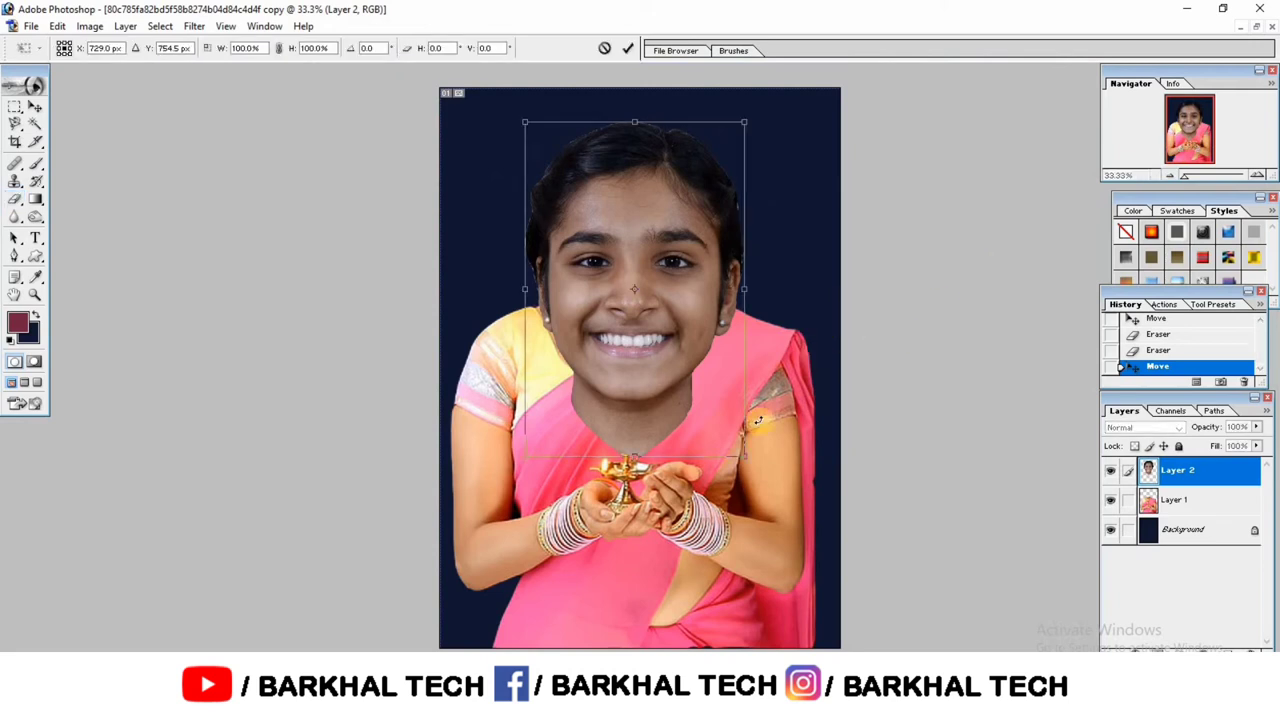
pyautogui.moveTo(713, 408); pyautogui.dragTo(648, 303)
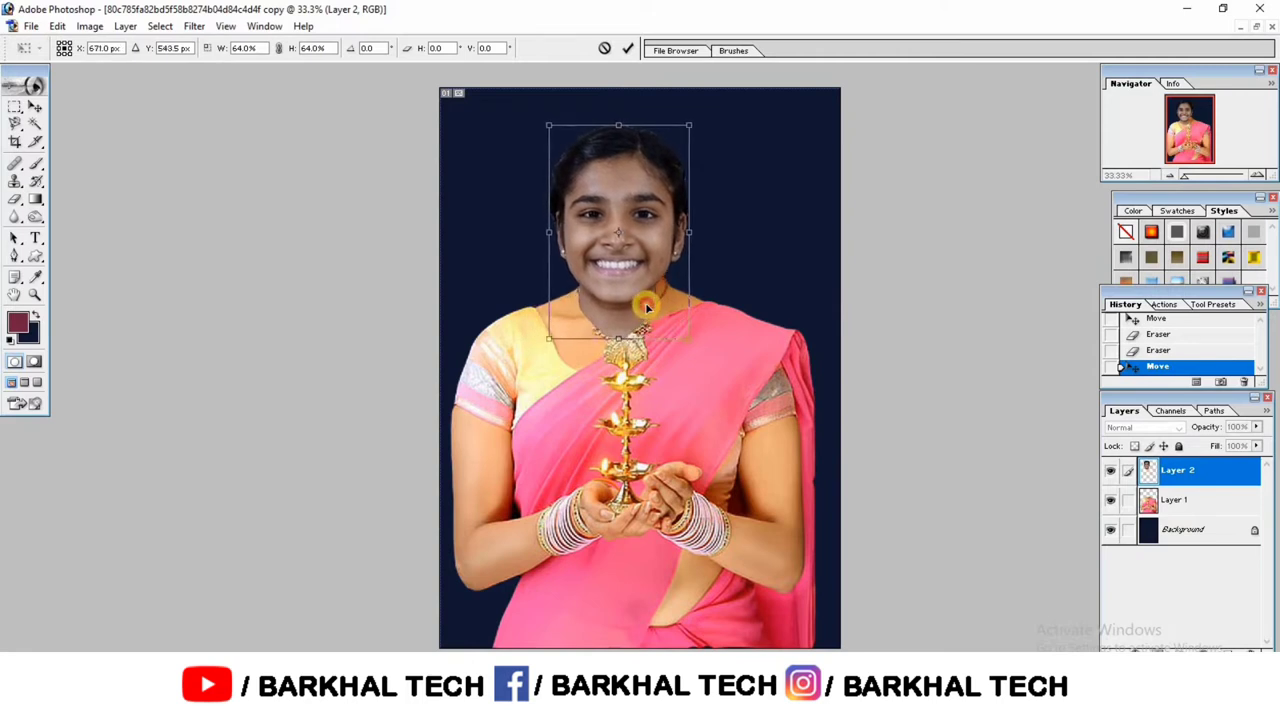
pyautogui.moveTo(689, 119); pyautogui.dragTo(704, 101)
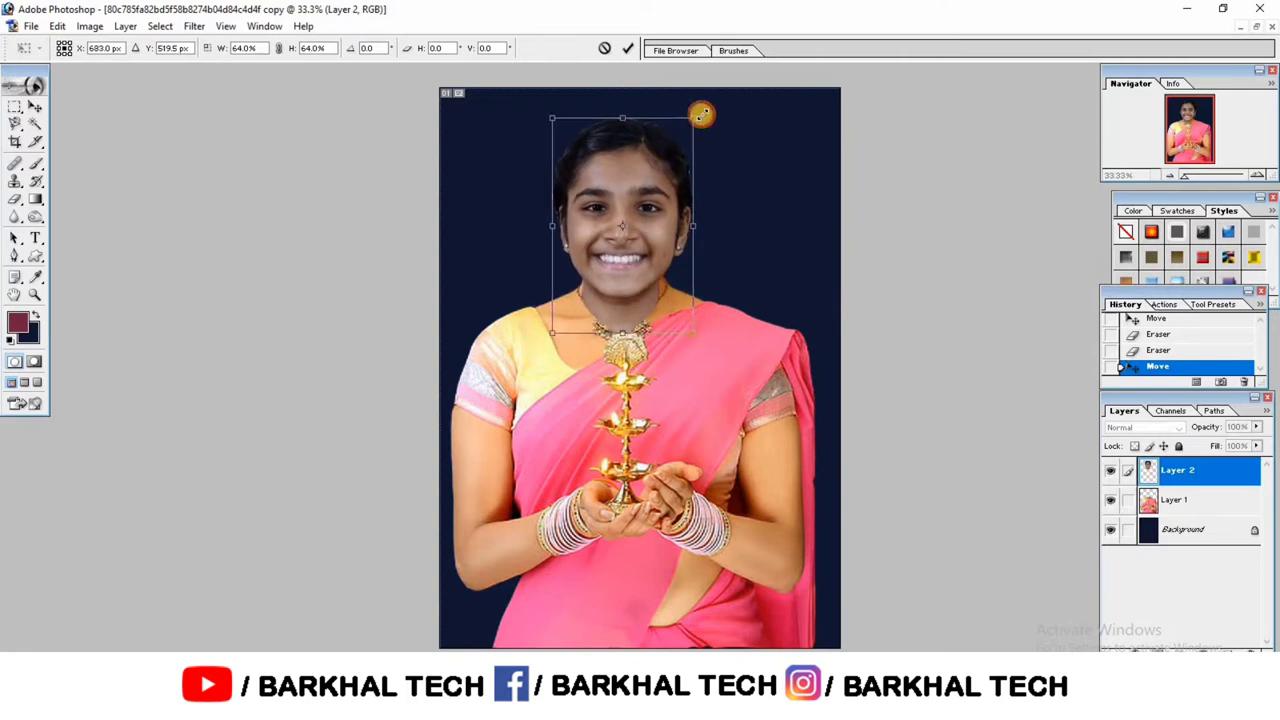
pyautogui.moveTo(669, 181); pyautogui.dragTo(666, 177)
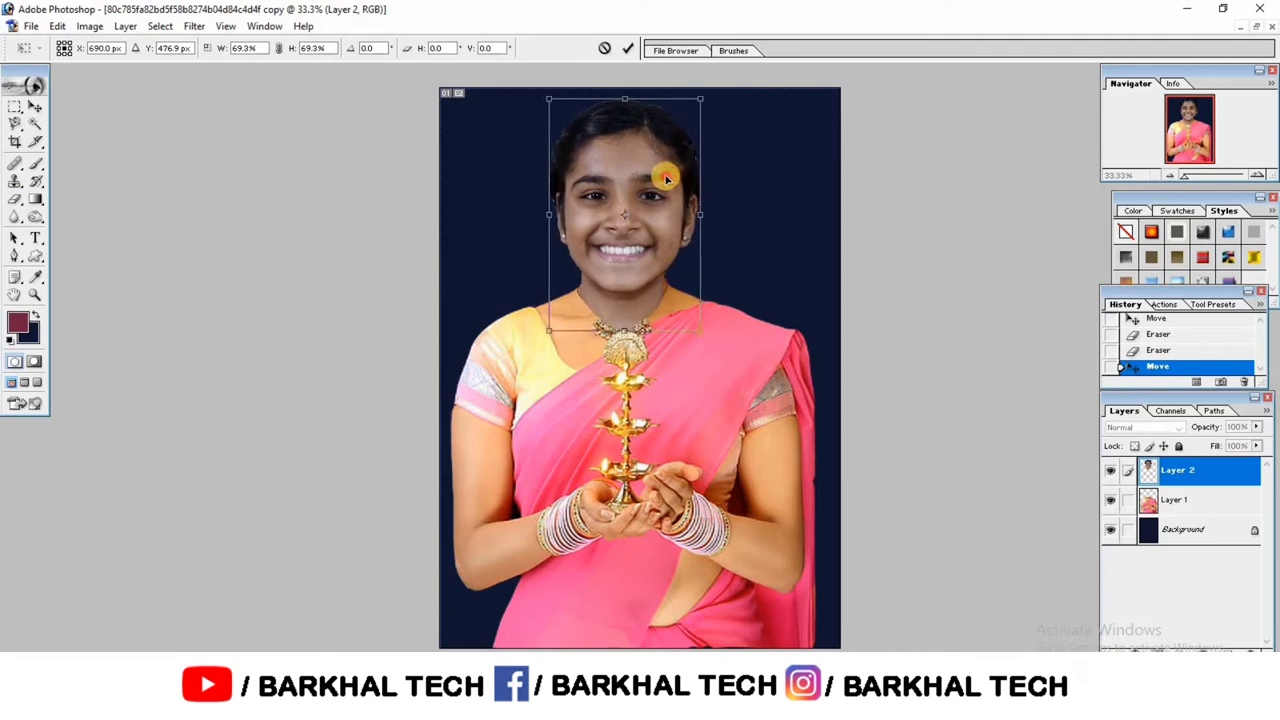
pyautogui.click(627, 48)
pyautogui.press('e')
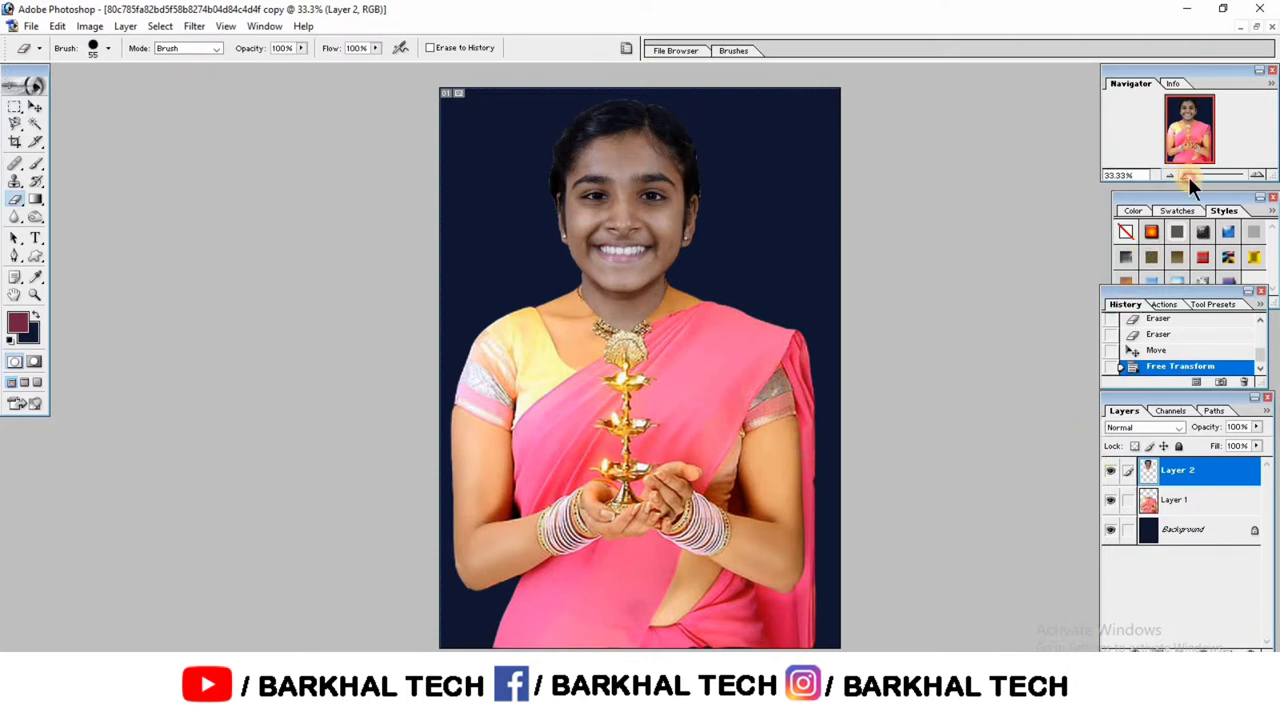
# Step: Lower Layer 2's fill to see the neck and set a soft 127 px eraser
pyautogui.moveTo(1188, 176)
pyautogui.mouseDown()
pyautogui.moveTo(1211, 176)
pyautogui.moveTo(1190, 133)
pyautogui.mouseUp()
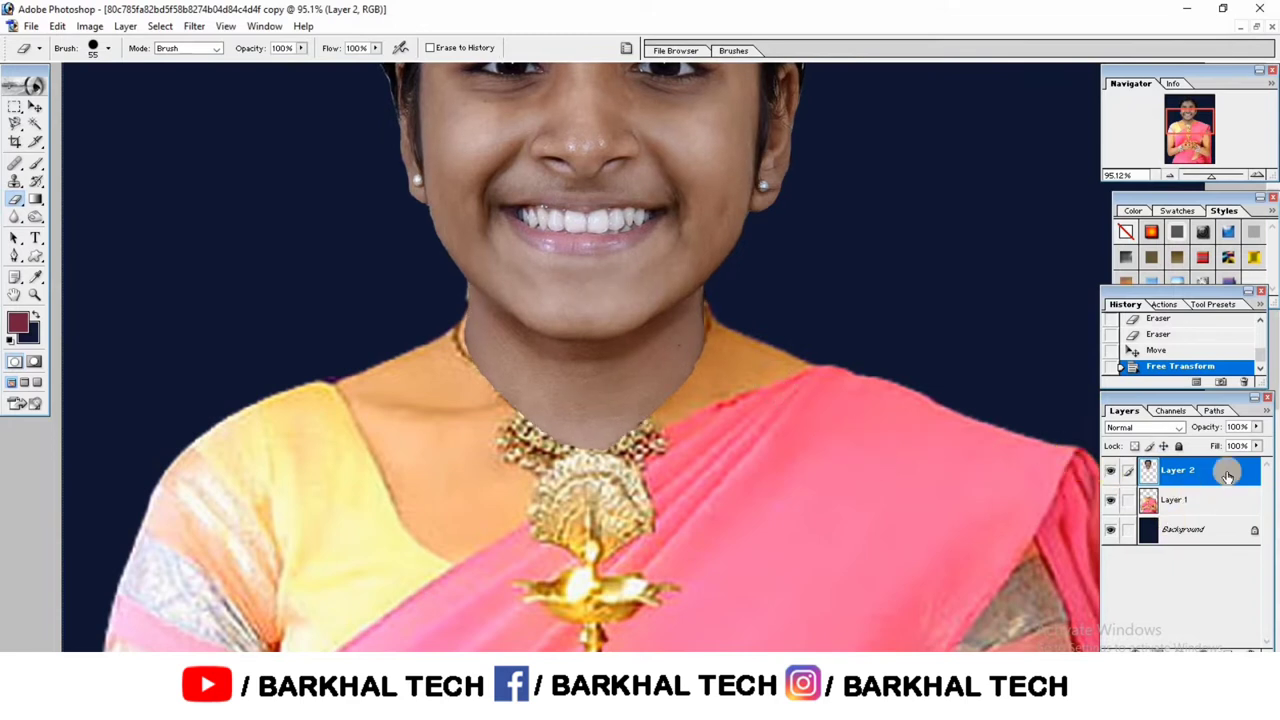
pyautogui.moveTo(1205, 453); pyautogui.dragTo(1231, 462)
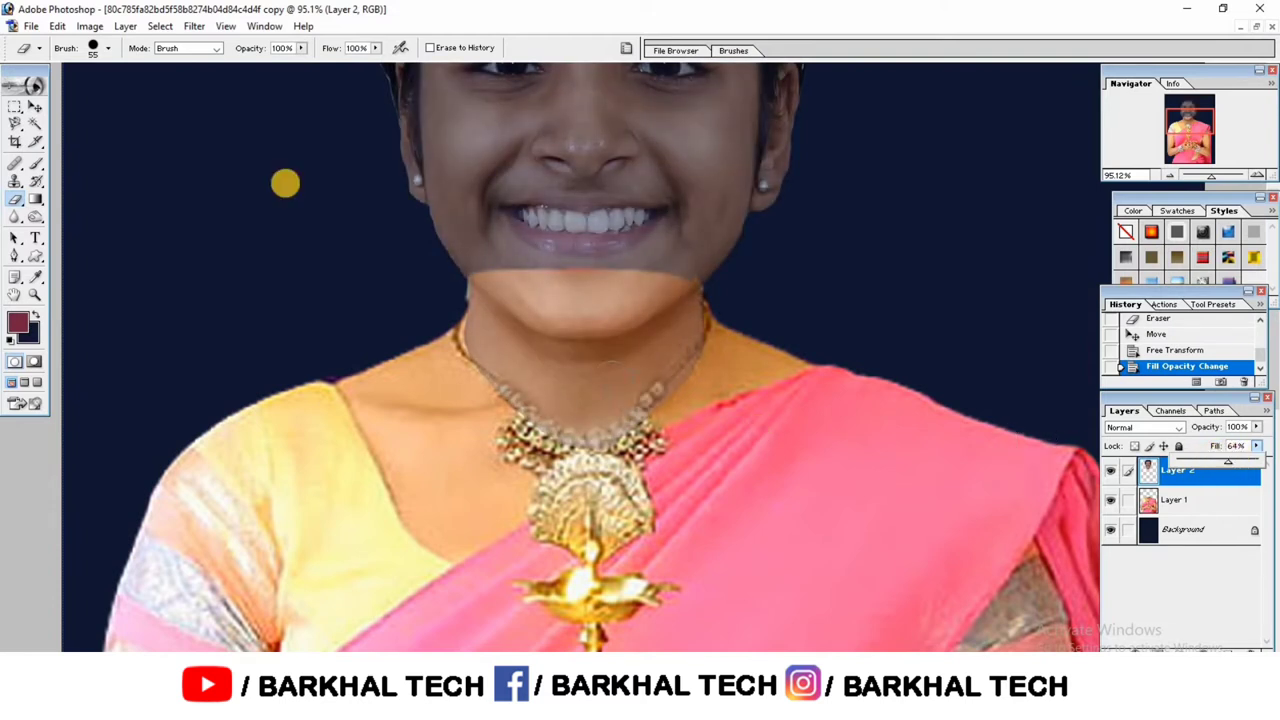
pyautogui.rightClick(356, 334)
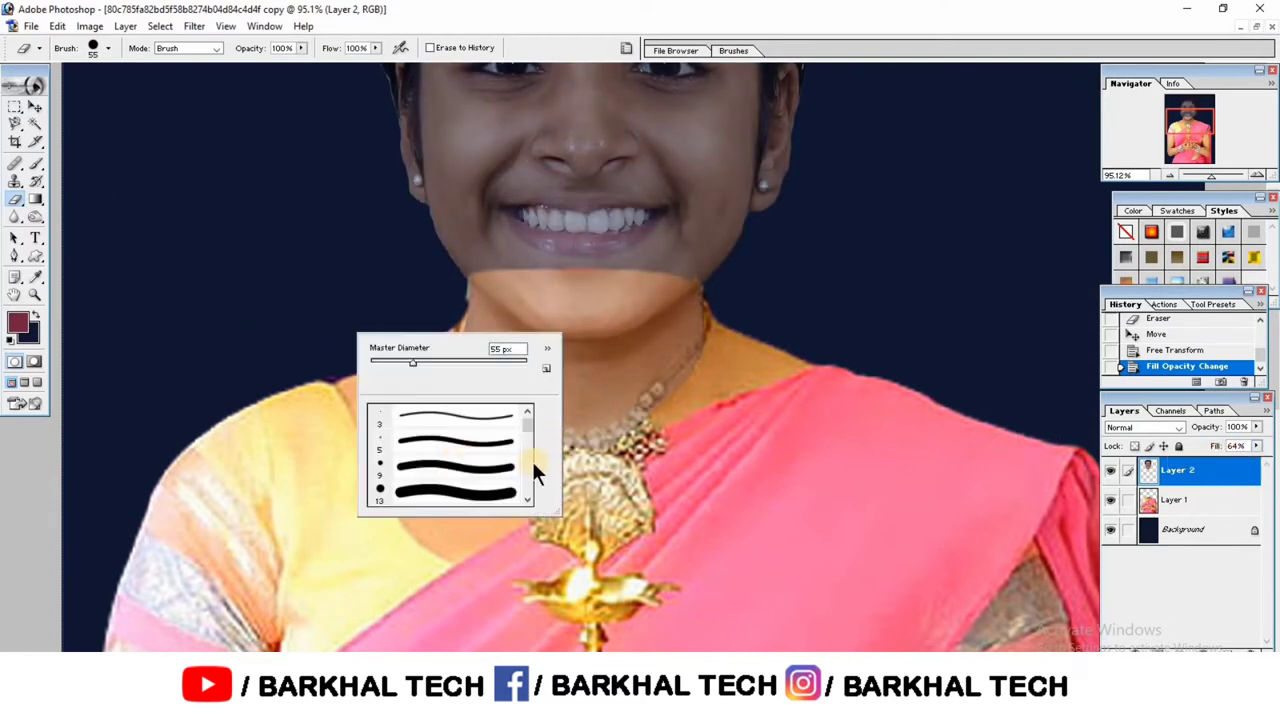
pyautogui.scroll(-3, 528, 461)
pyautogui.doubleClick(480, 487)
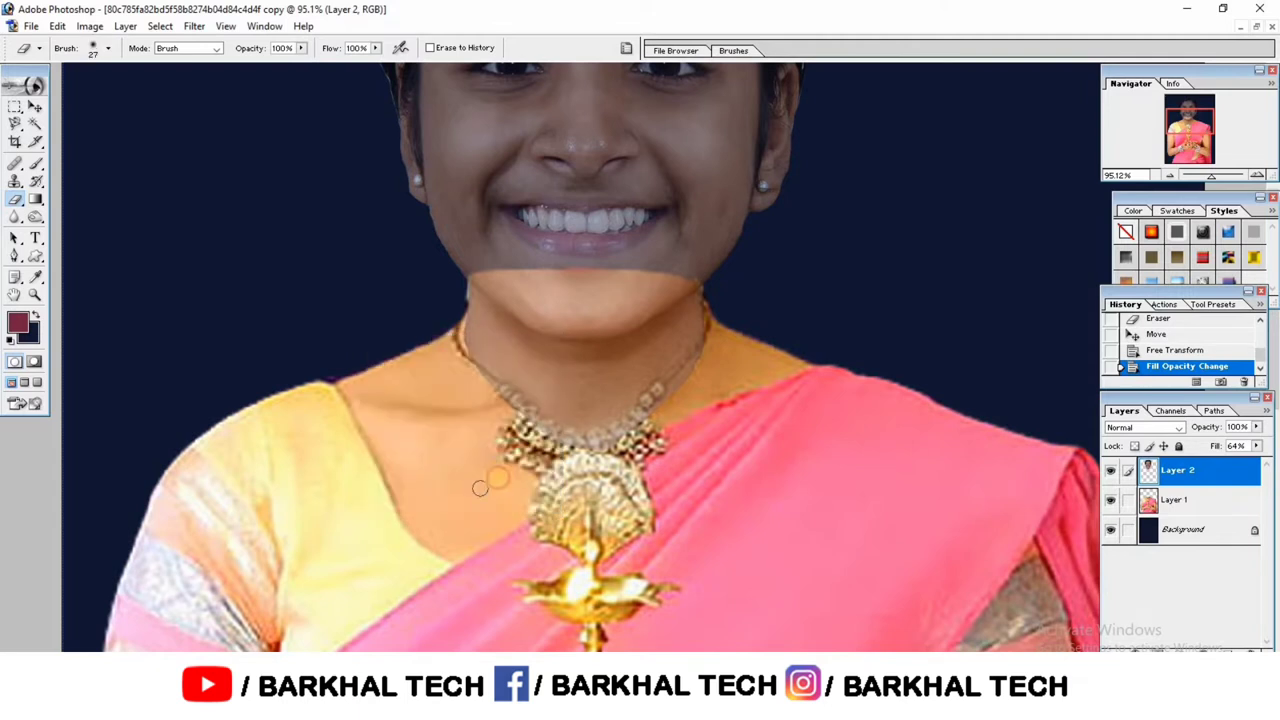
pyautogui.rightClick(500, 478)
pyautogui.moveTo(607, 508); pyautogui.dragTo(612, 500)
pyautogui.press('Return')
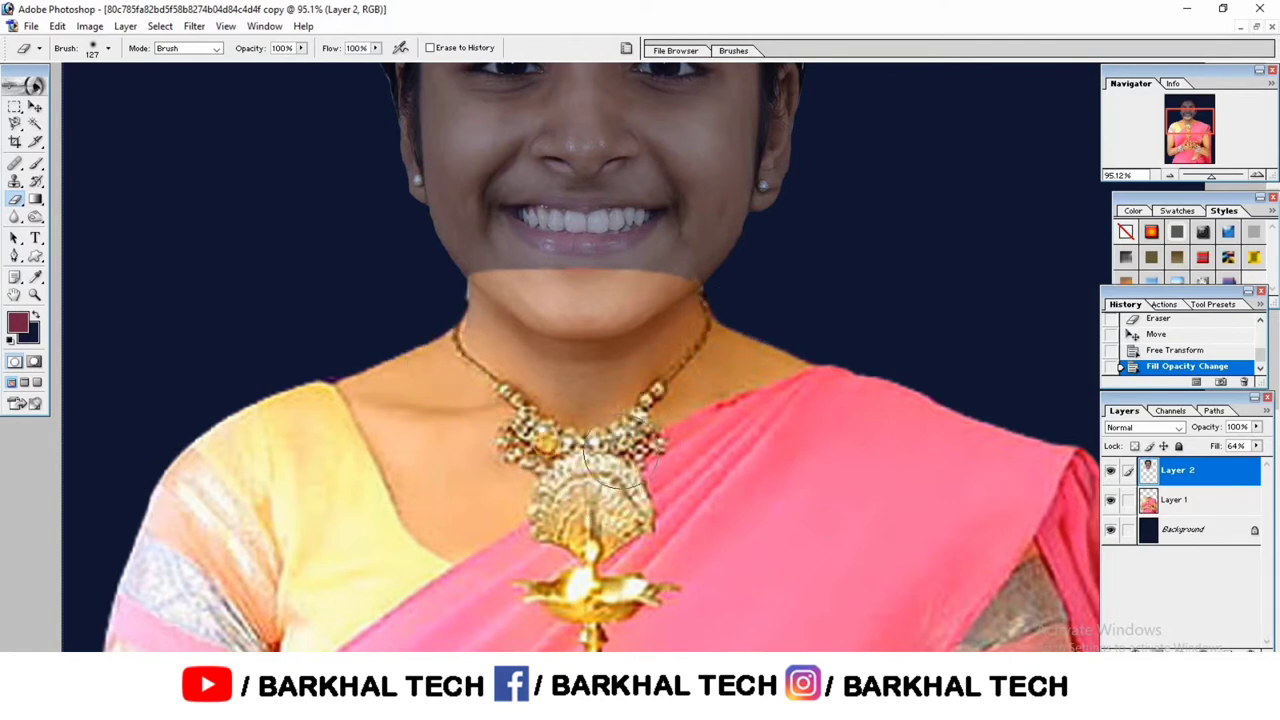
# Step: Erase the face layer's neck edge, then Layer 1's chin with a 99 px brush
pyautogui.click(413, 363)
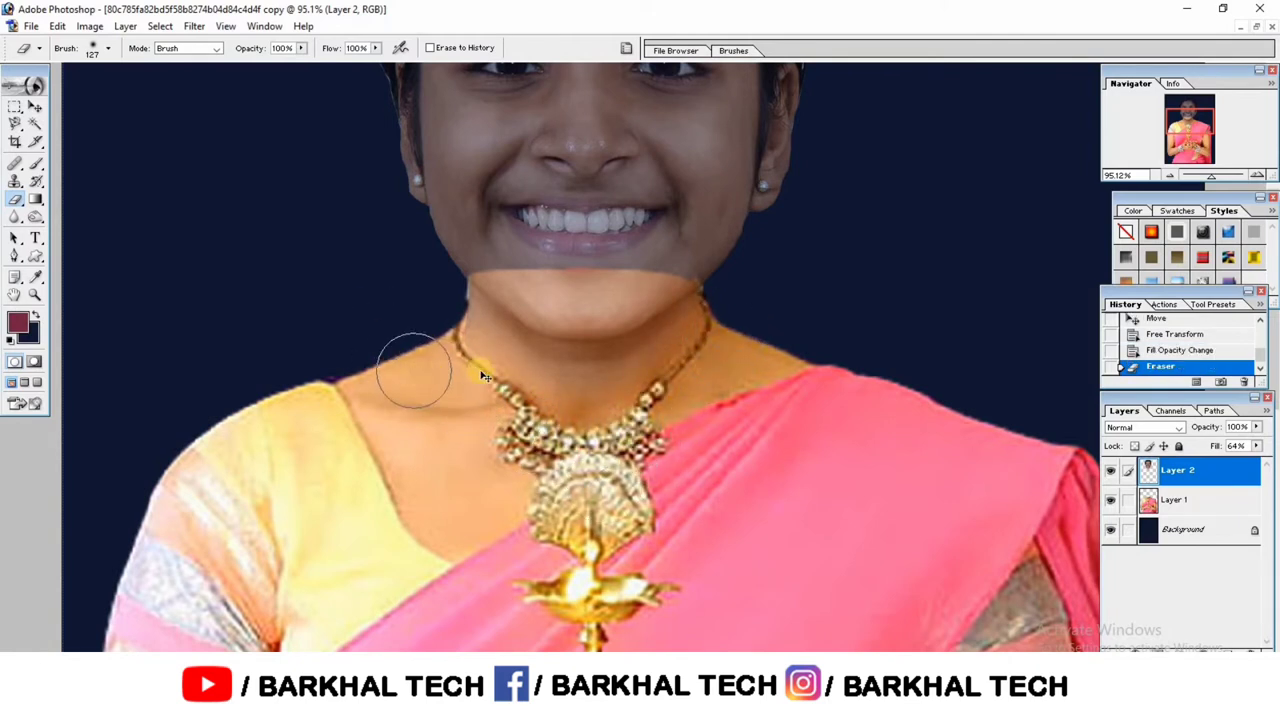
pyautogui.keyDown('ctrl'); pyautogui.rightClick(491, 405); pyautogui.keyUp('ctrl')
pyautogui.click(525, 410)
pyautogui.rightClick(205, 246)
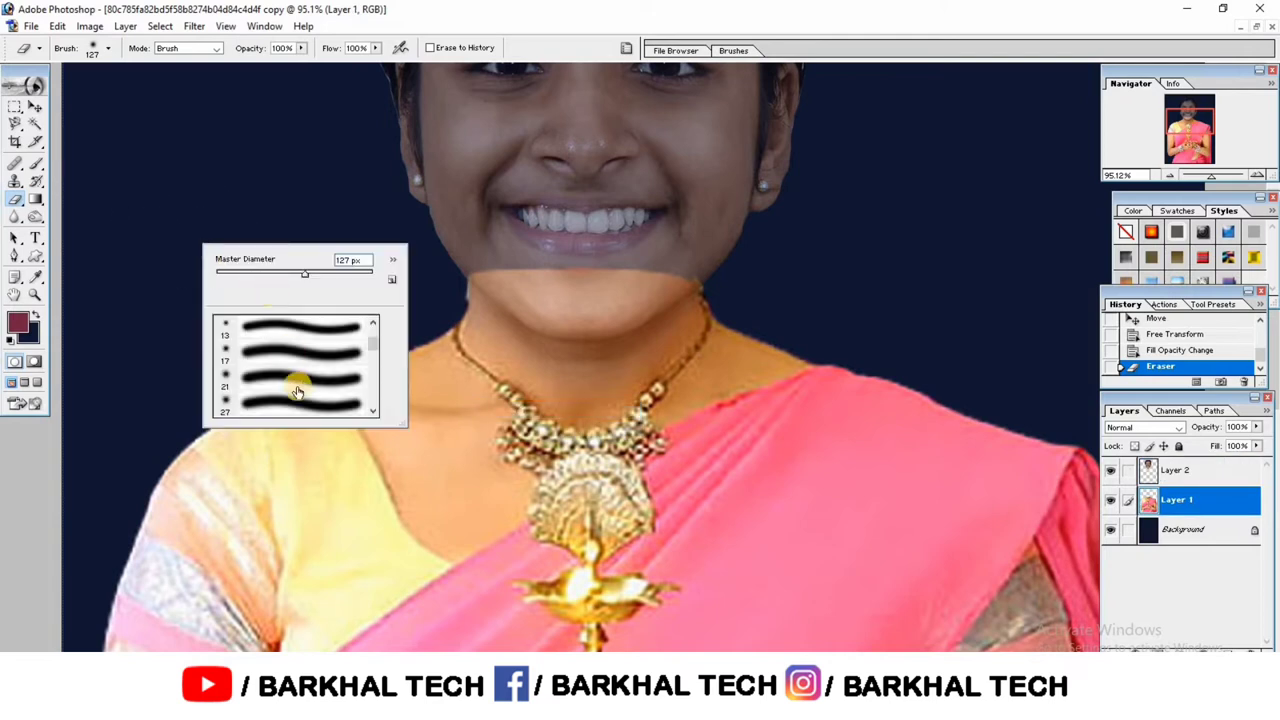
pyautogui.click(379, 315)
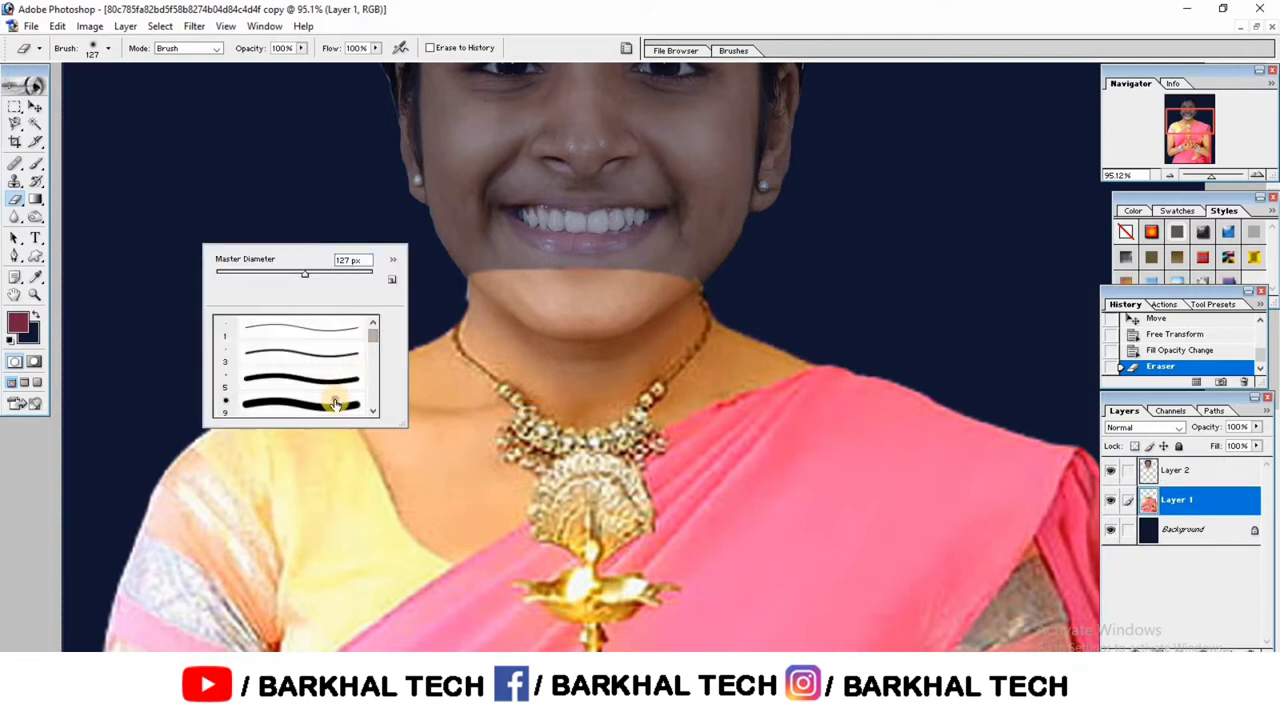
pyautogui.doubleClick(334, 397)
pyautogui.rightClick(511, 385)
pyautogui.click(541, 401)
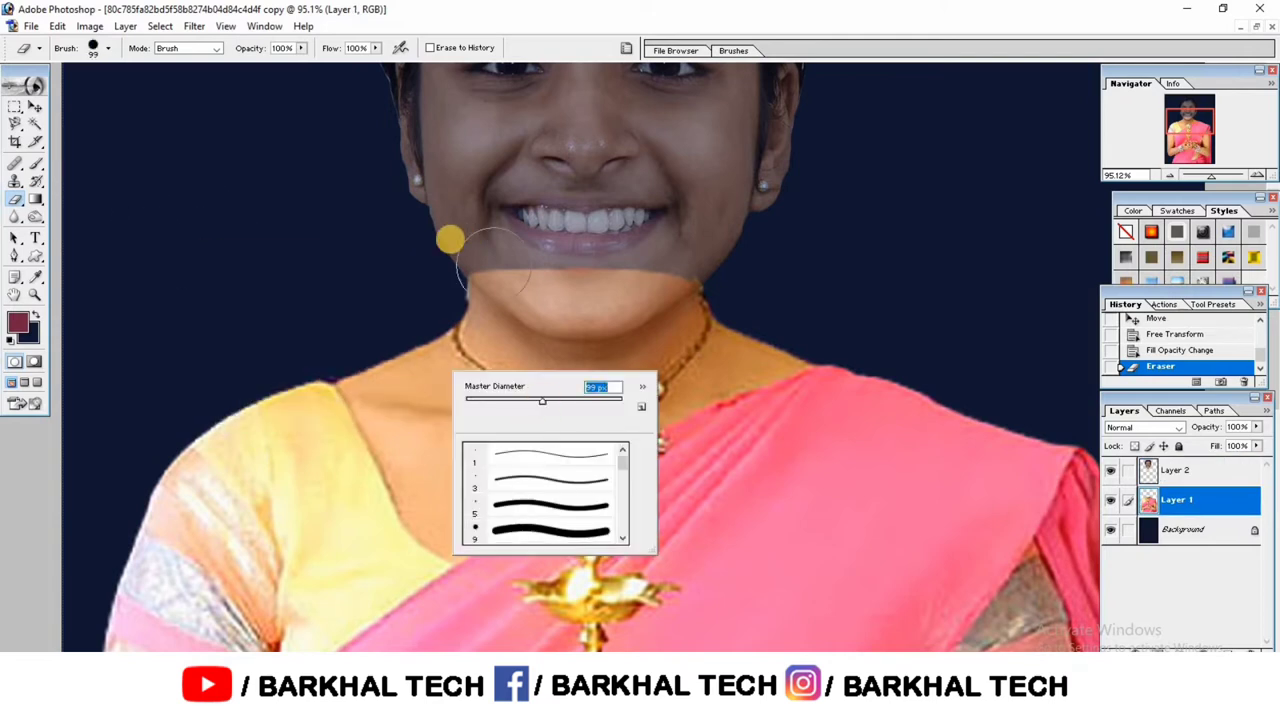
pyautogui.click(430, 281)
pyautogui.click(430, 288)
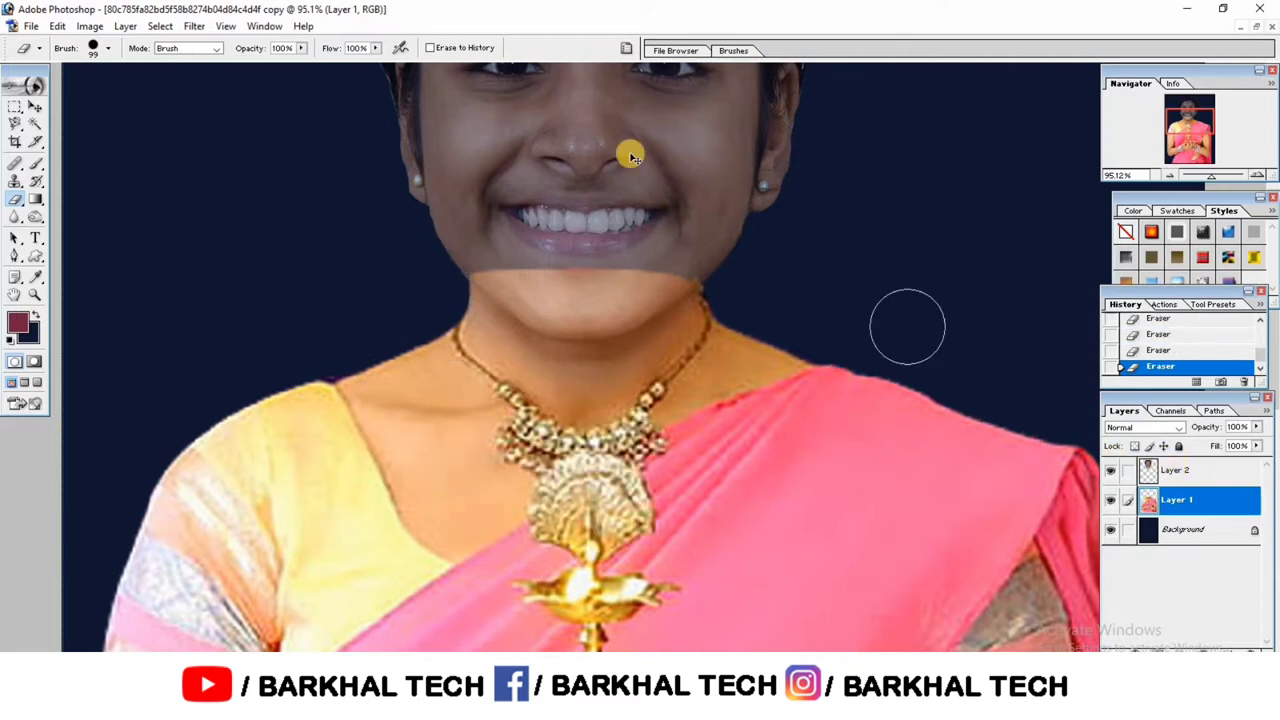
# Step: Restore Layer 2 to 100% fill and zoom out to view the whole photo
pyautogui.click(1200, 470)
pyautogui.click(1240, 446)
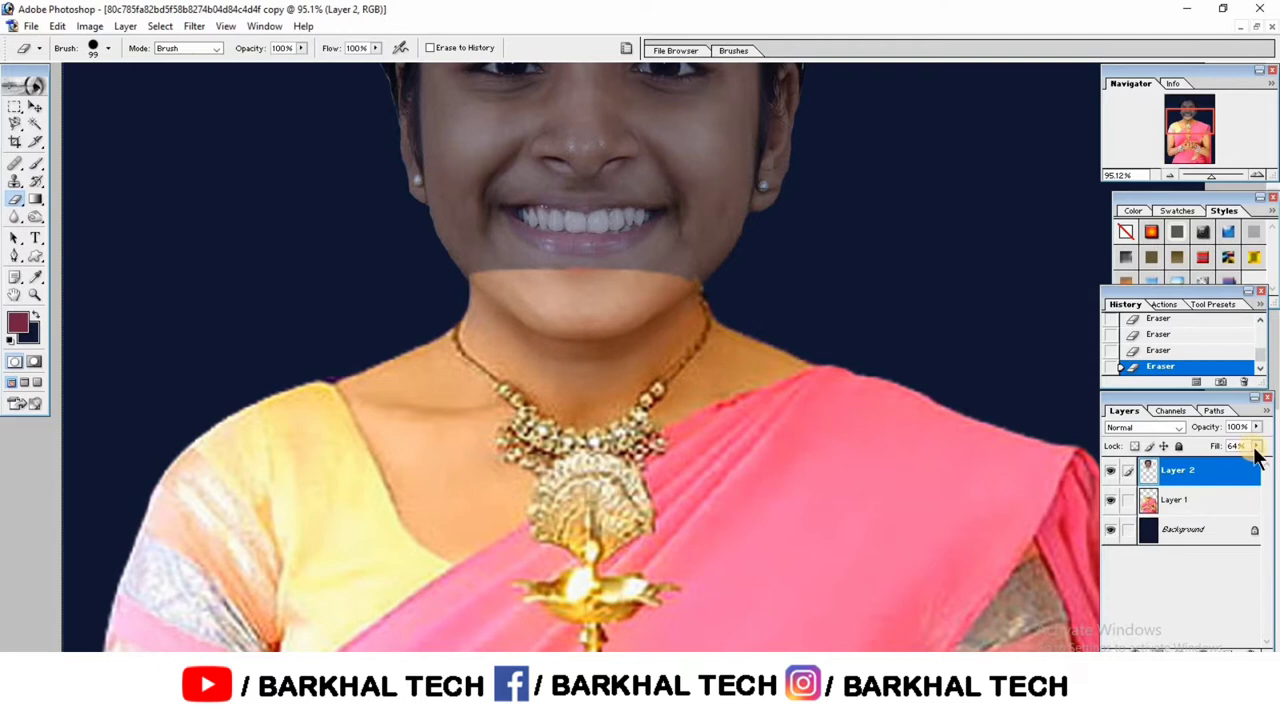
pyautogui.click(1255, 446)
pyautogui.moveTo(1276, 462); pyautogui.dragTo(1268, 460)
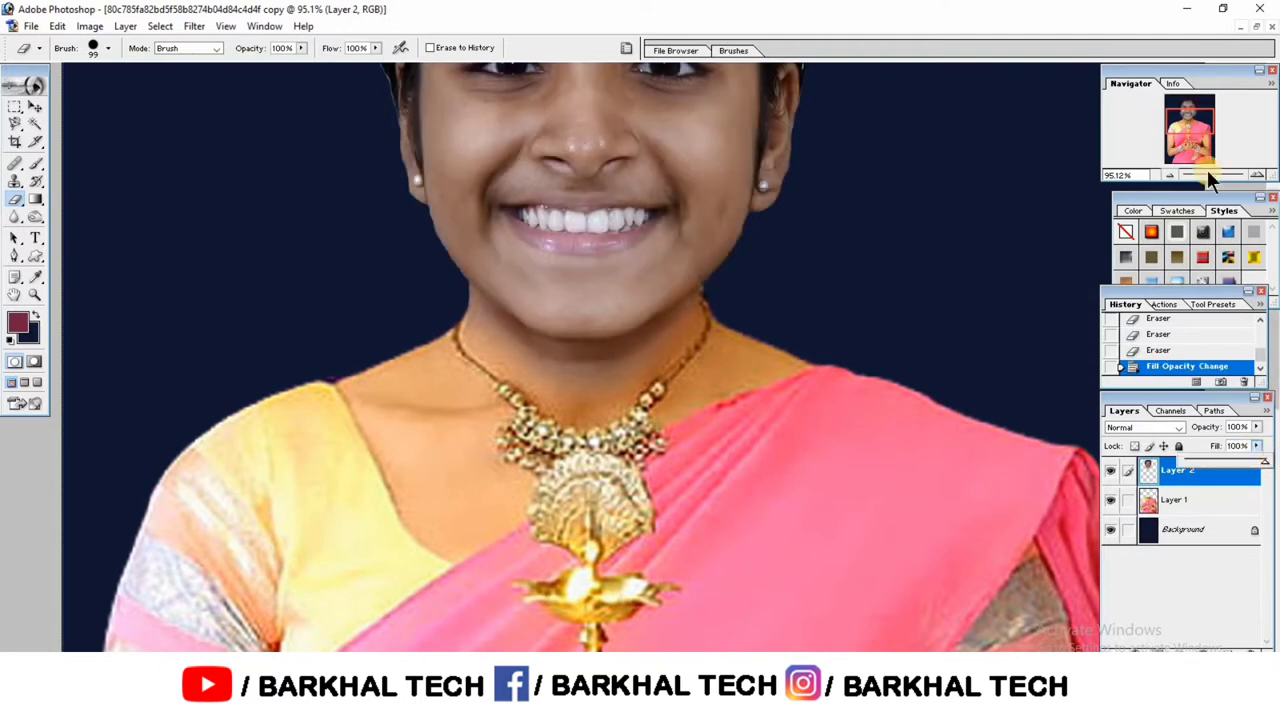
pyautogui.moveTo(1198, 135)
pyautogui.mouseDown()
pyautogui.moveTo(1200, 113)
pyautogui.moveTo(1196, 132)
pyautogui.mouseUp()
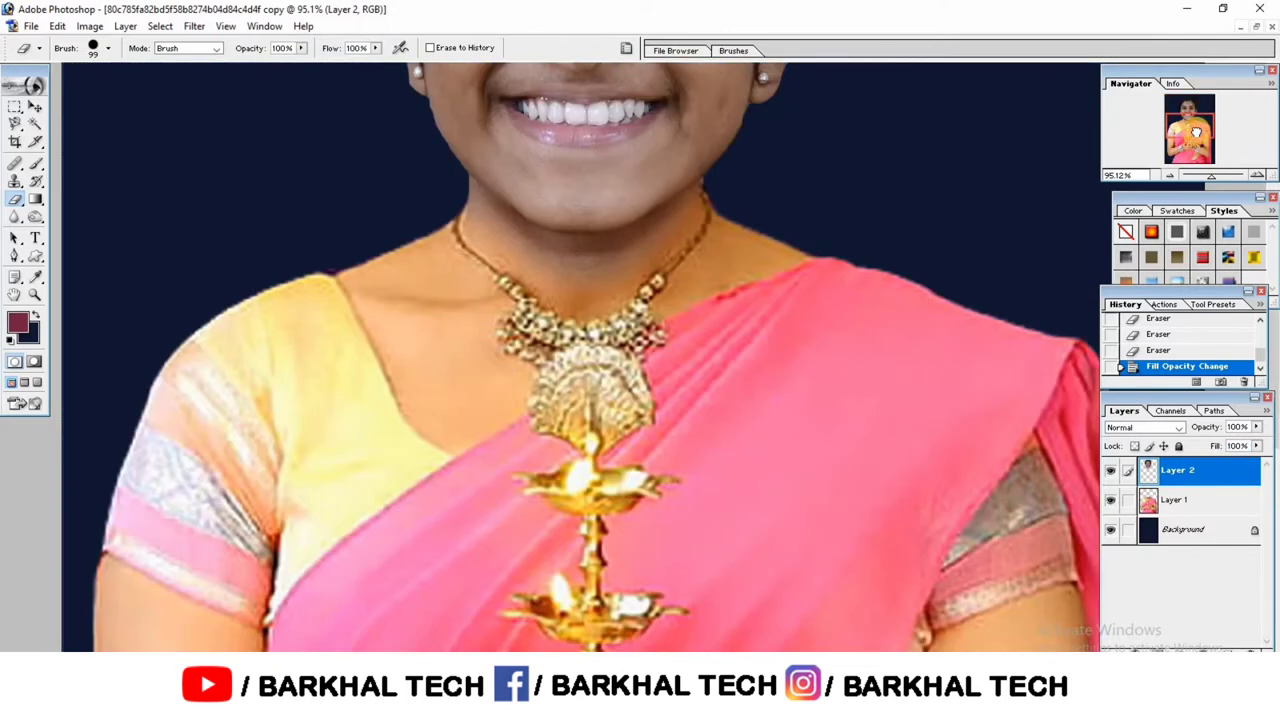
pyautogui.moveTo(1203, 178); pyautogui.dragTo(1188, 174)
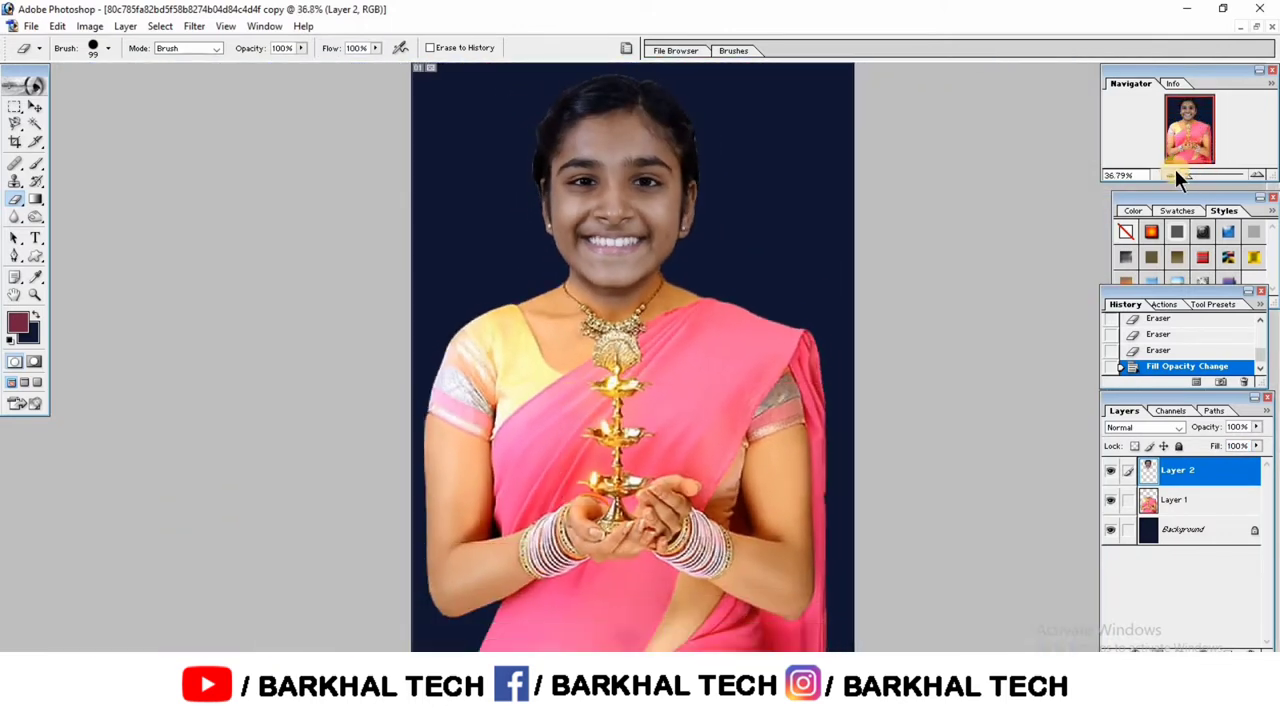
# Step: Brighten the face layer with an upward Curves adjustment
pyautogui.hotkey('ctrl', 'm')
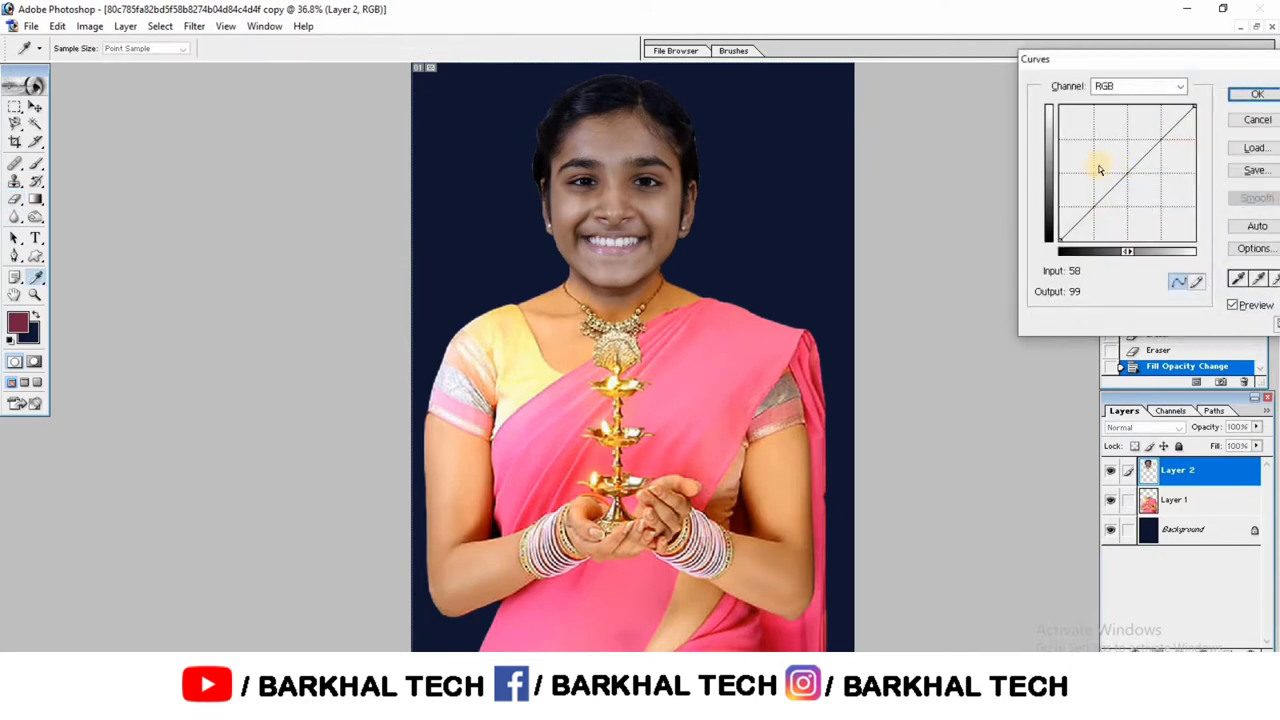
pyautogui.moveTo(1107, 57)
pyautogui.mouseDown()
pyautogui.moveTo(927, 96)
pyautogui.moveTo(872, 127)
pyautogui.mouseUp()
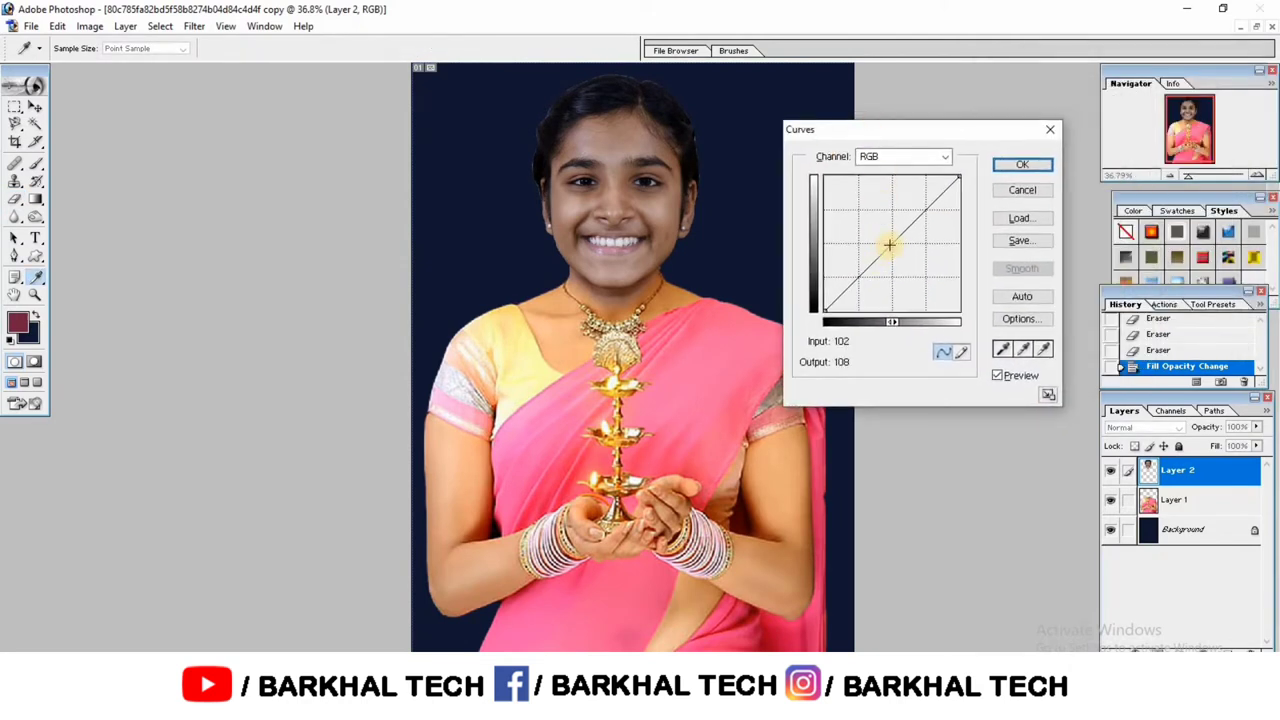
pyautogui.moveTo(889, 244); pyautogui.dragTo(884, 239)
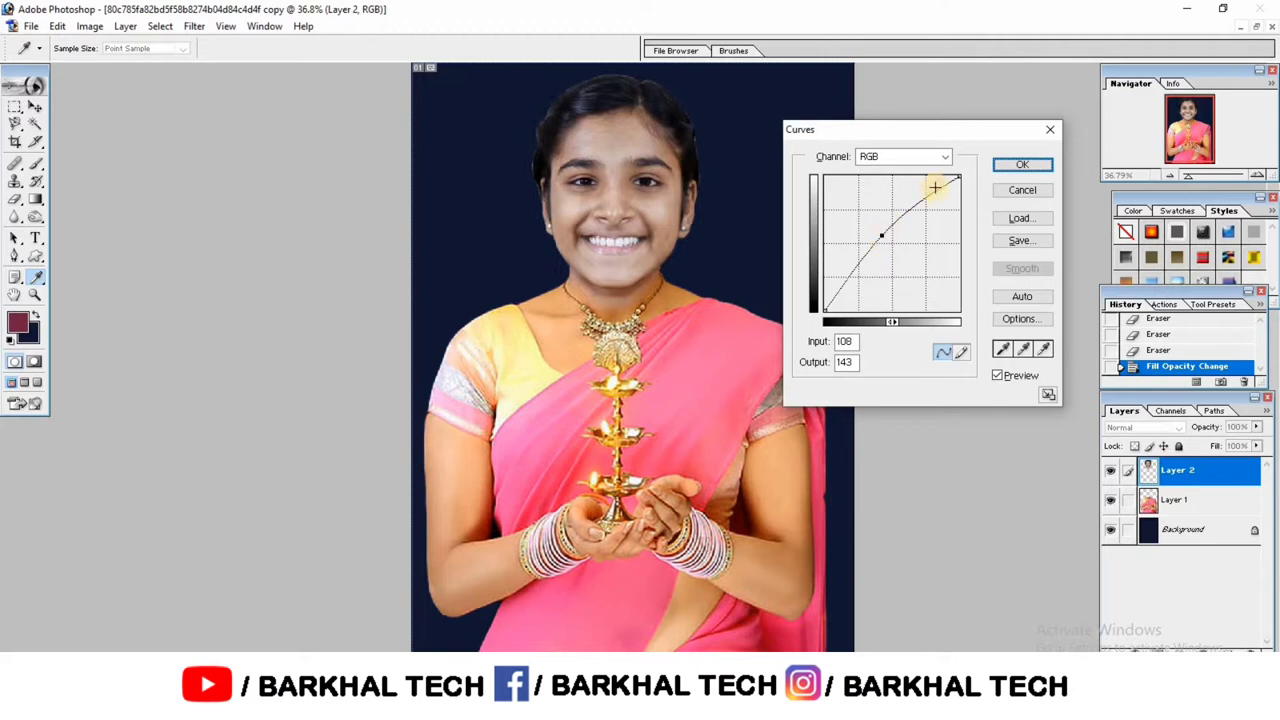
pyautogui.click(1020, 164)
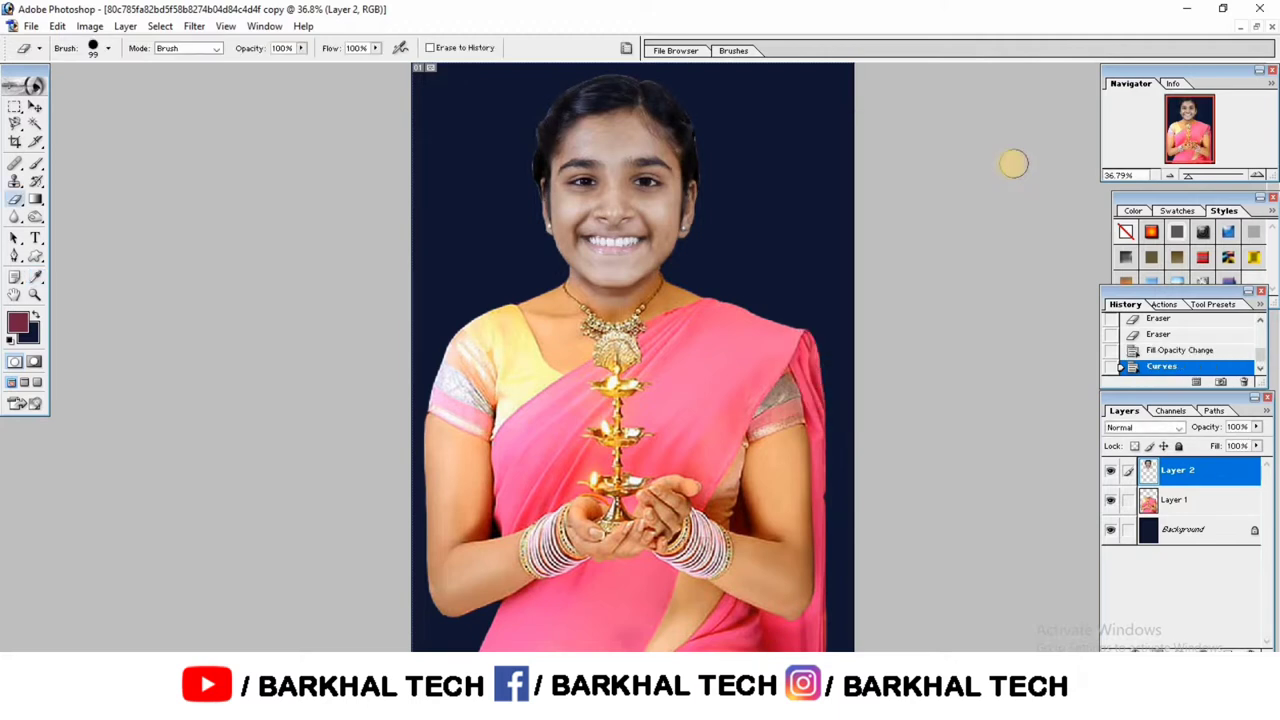
# Step: Warm the face with Color Balance: yellow in midtones, yellow and red in highlights
pyautogui.hotkey('ctrl', 'b')
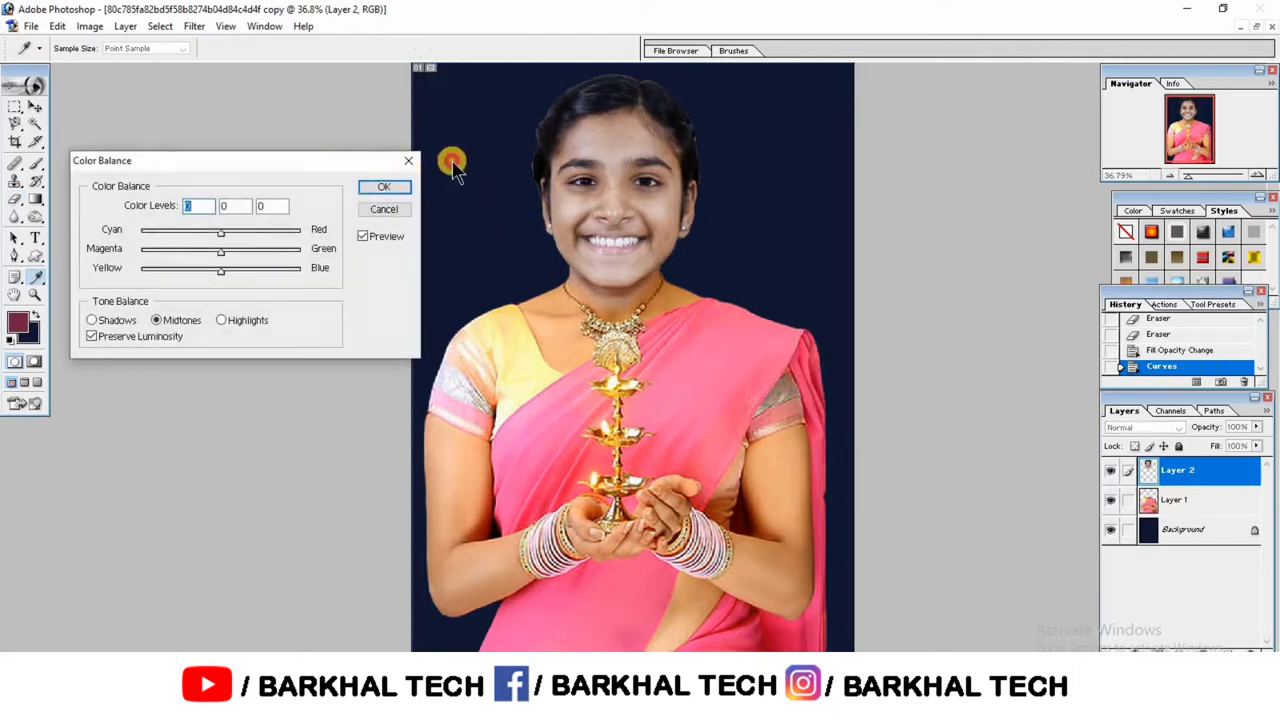
pyautogui.moveTo(455, 170); pyautogui.dragTo(938, 124)
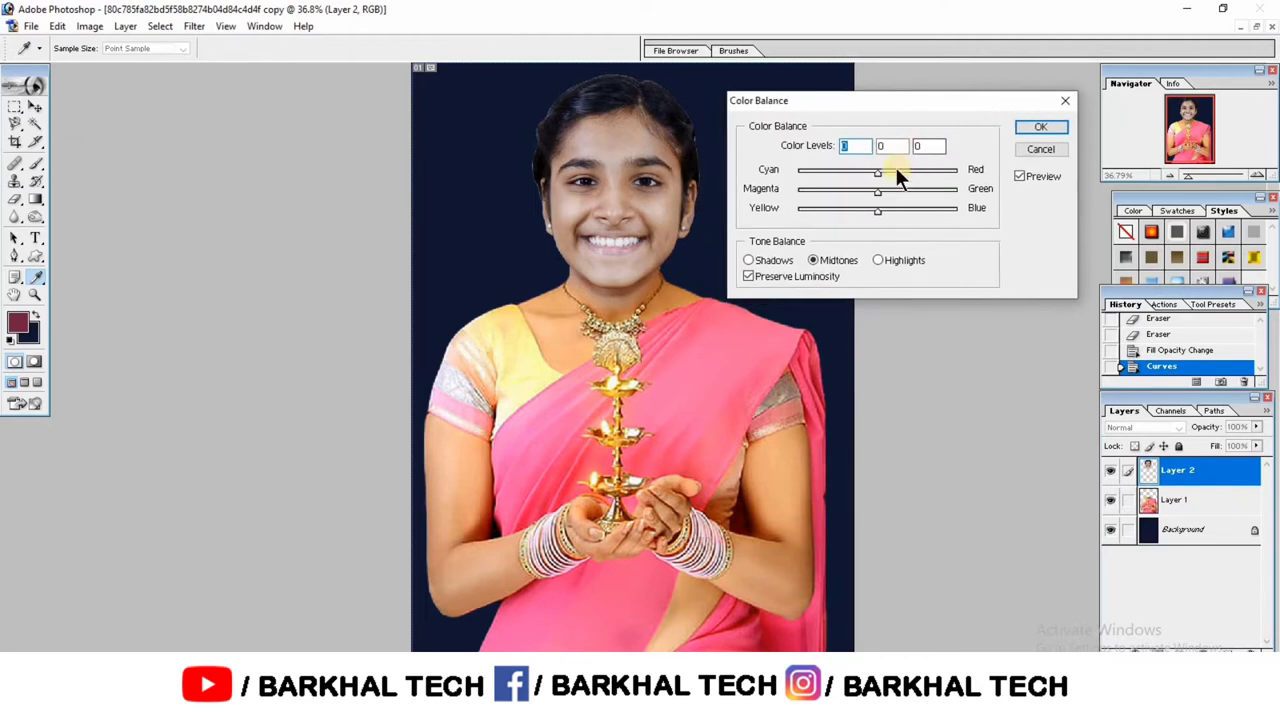
pyautogui.moveTo(860, 208); pyautogui.dragTo(839, 210)
pyautogui.moveTo(839, 209); pyautogui.dragTo(847, 210)
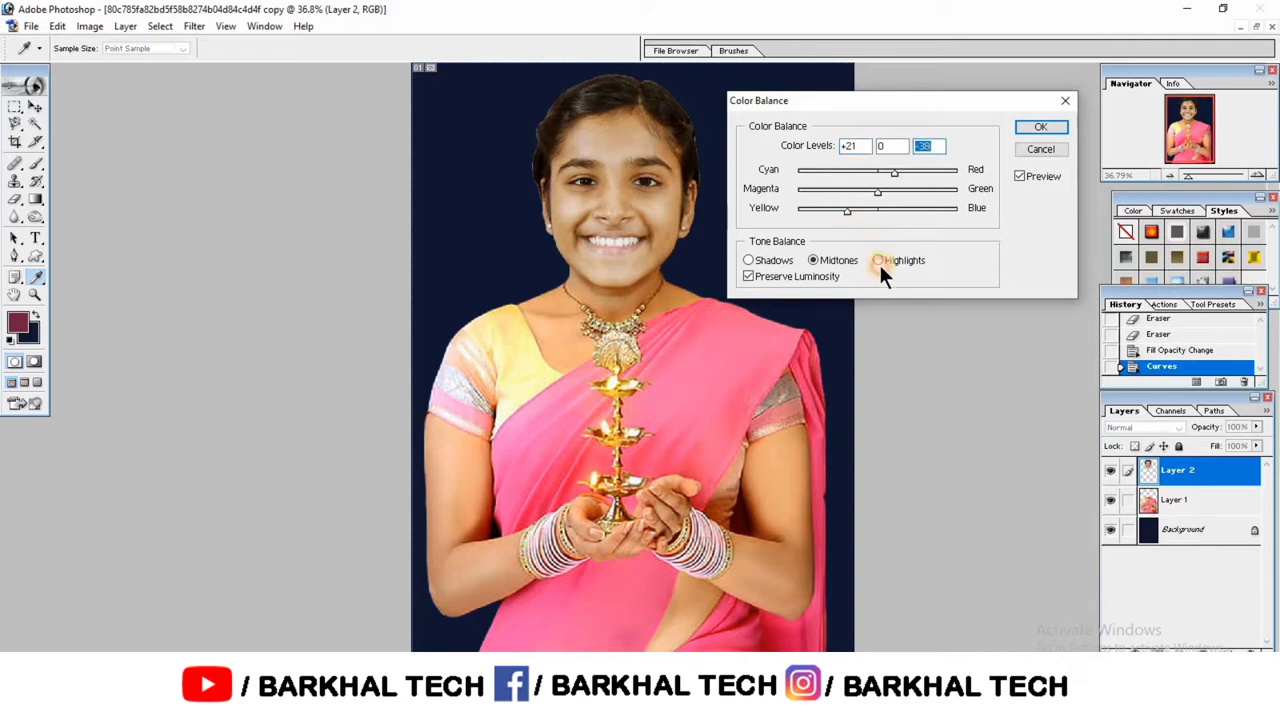
pyautogui.moveTo(864, 212); pyautogui.dragTo(866, 212)
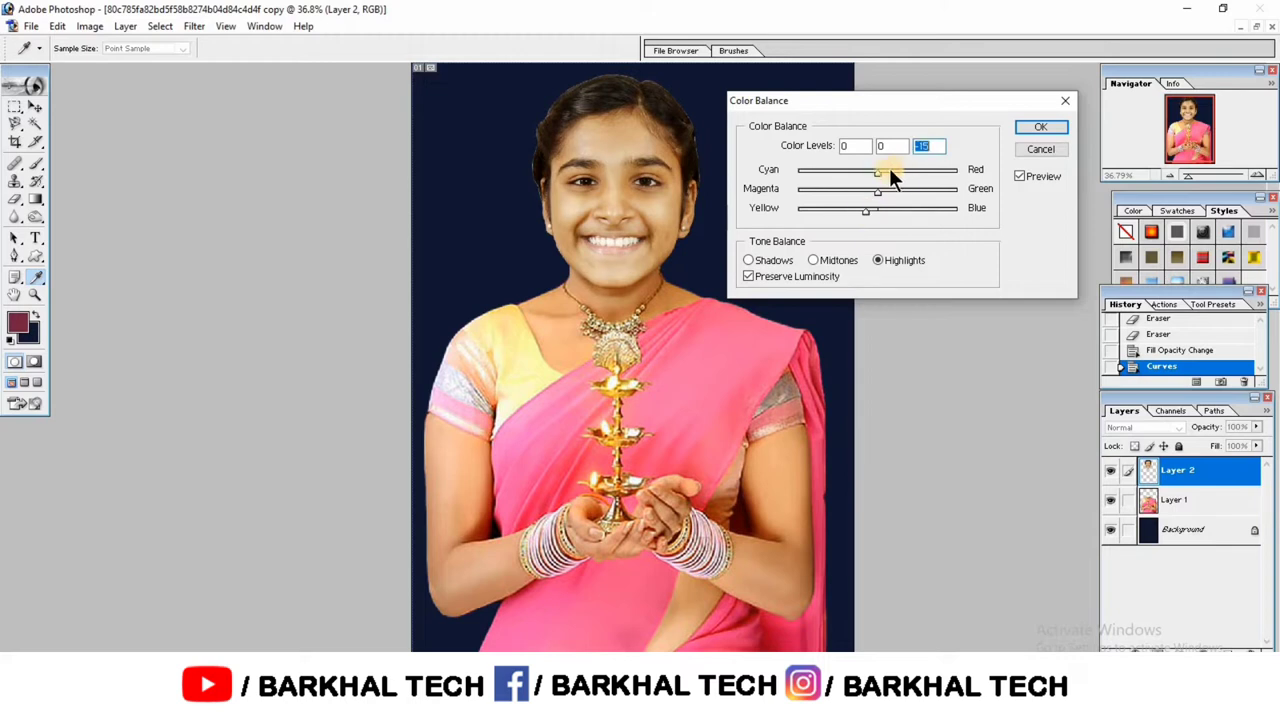
pyautogui.moveTo(889, 170); pyautogui.dragTo(892, 170)
pyautogui.click(890, 172)
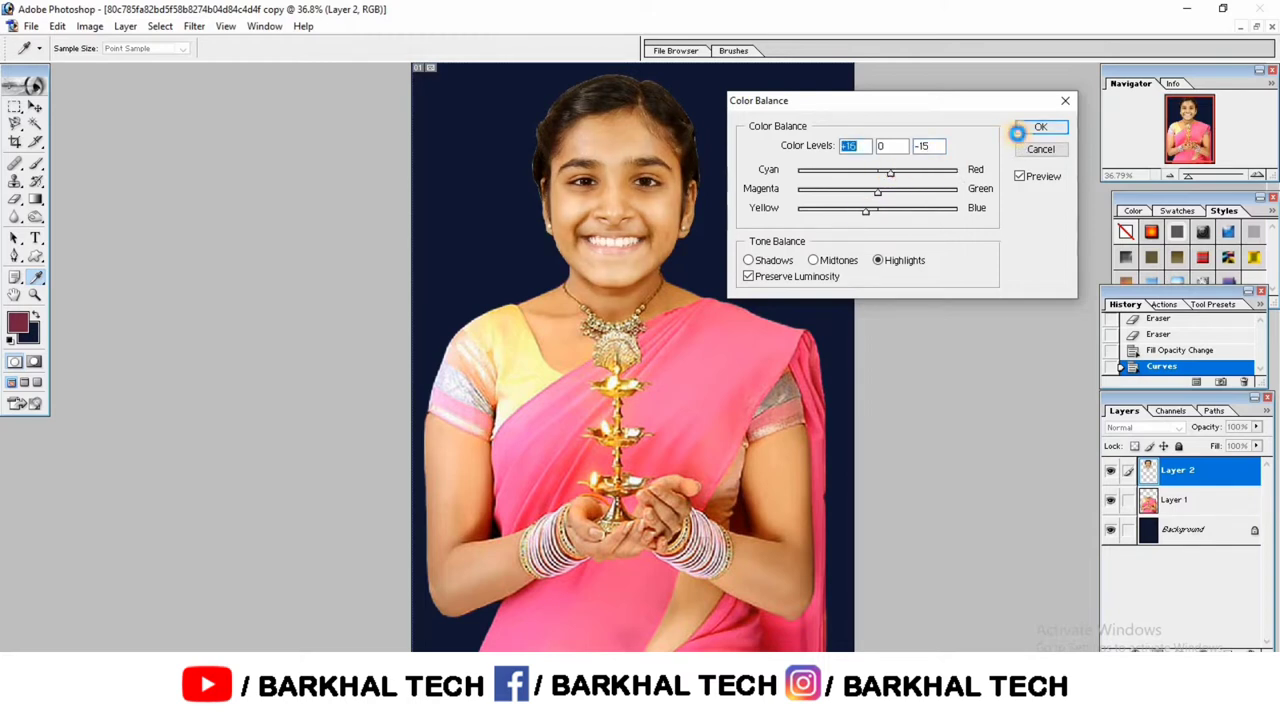
pyautogui.click(1016, 131)
# Step: Apply a slight darkening Curves correction to the face
pyautogui.hotkey('ctrl', 'm')
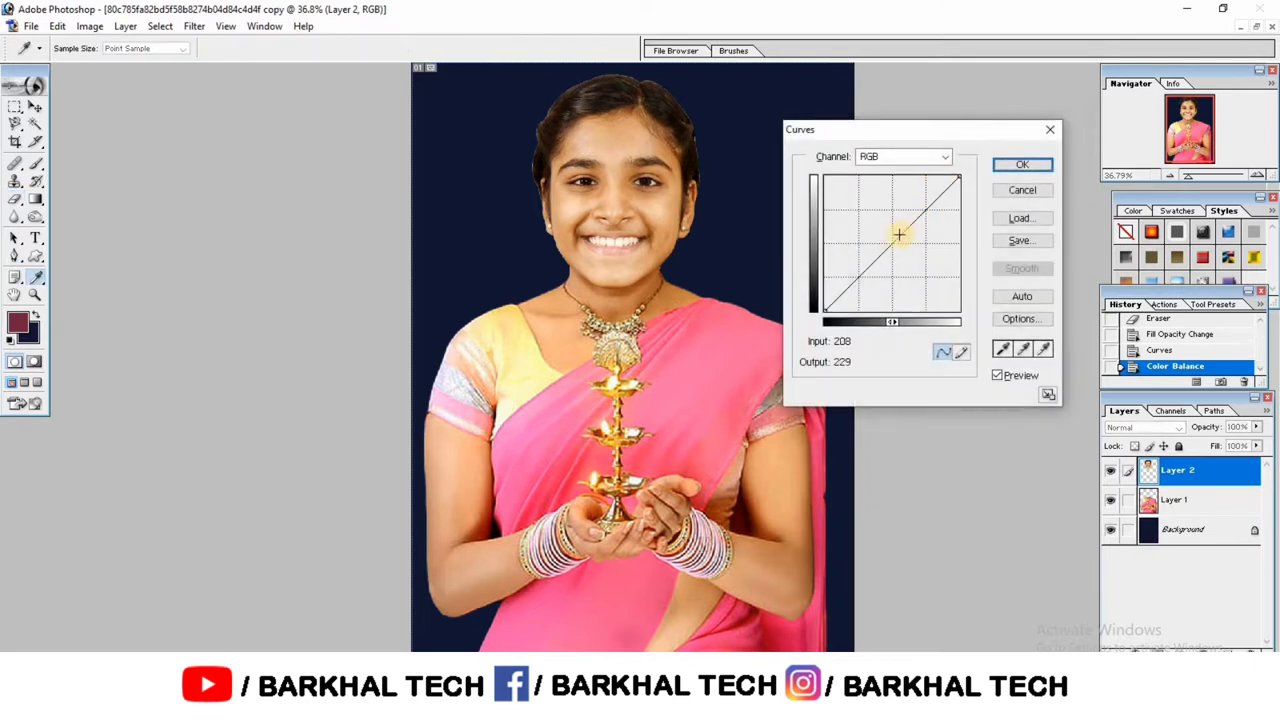
pyautogui.click(893, 245)
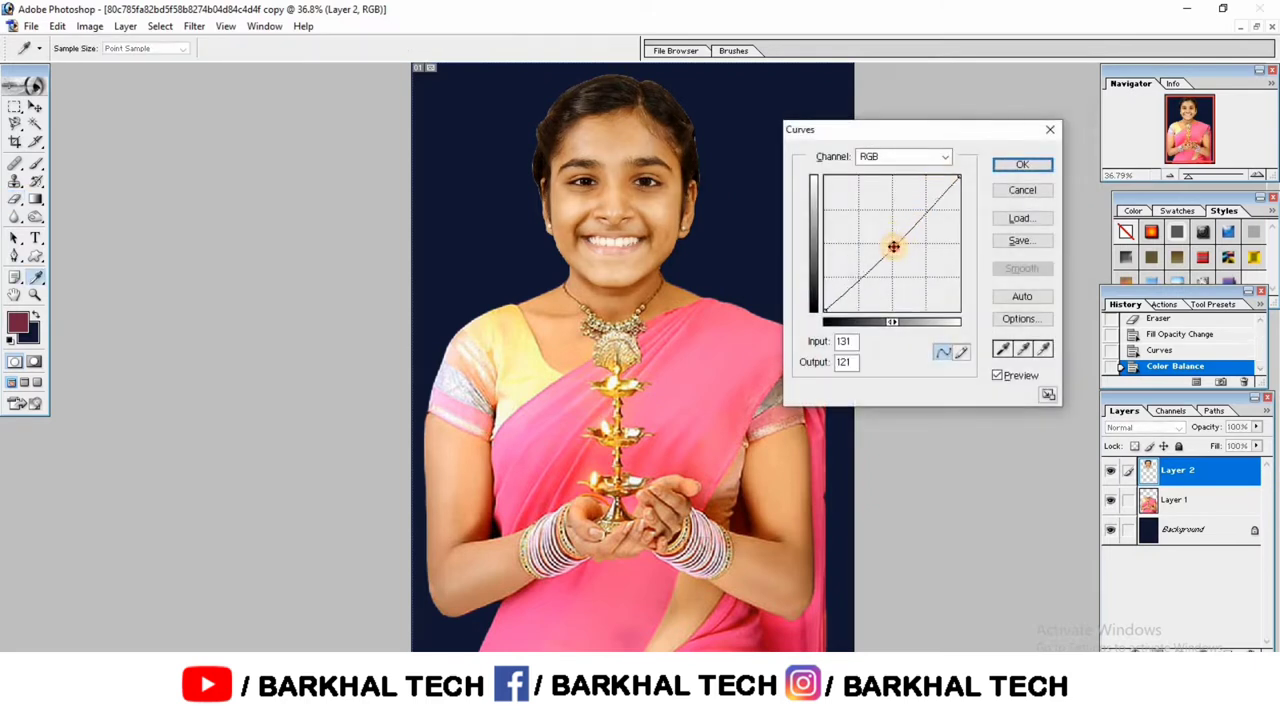
pyautogui.click(995, 164)
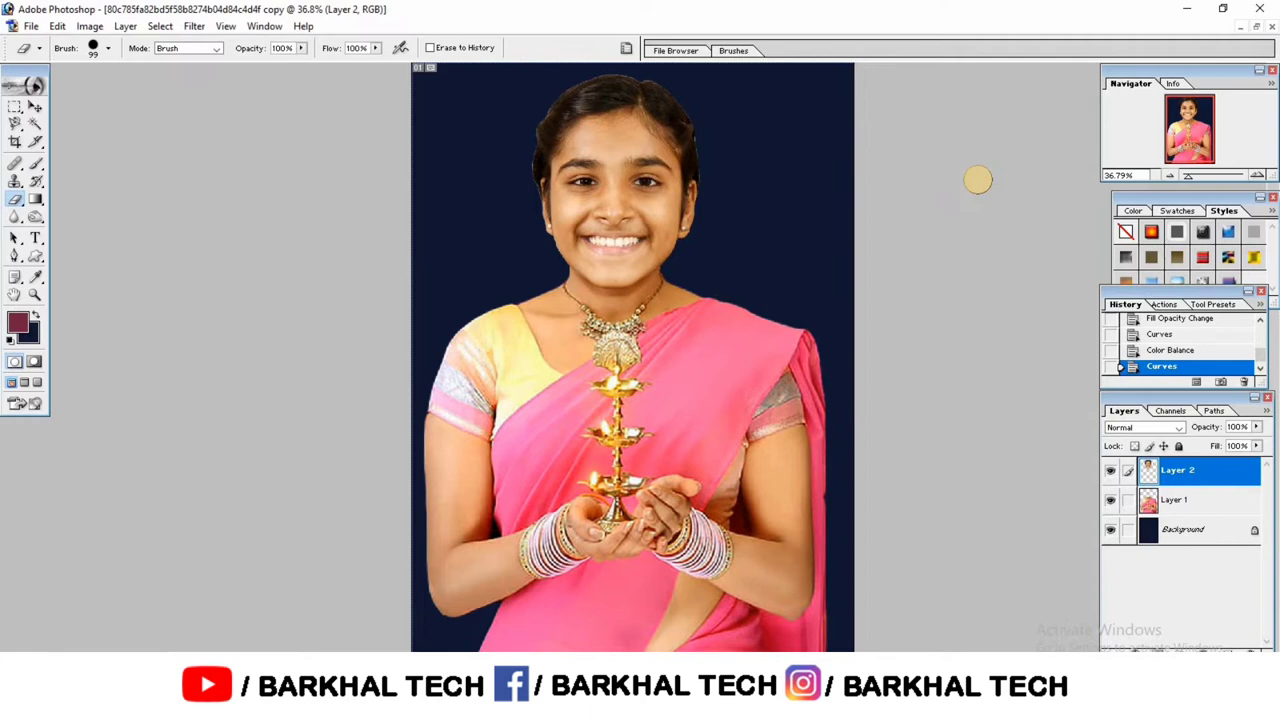
# Step: Erase the stray face-layer edge over the necklace with a 50 px eraser
pyautogui.moveTo(1198, 180)
pyautogui.mouseDown()
pyautogui.moveTo(1214, 180)
pyautogui.moveTo(1186, 114)
pyautogui.mouseUp()
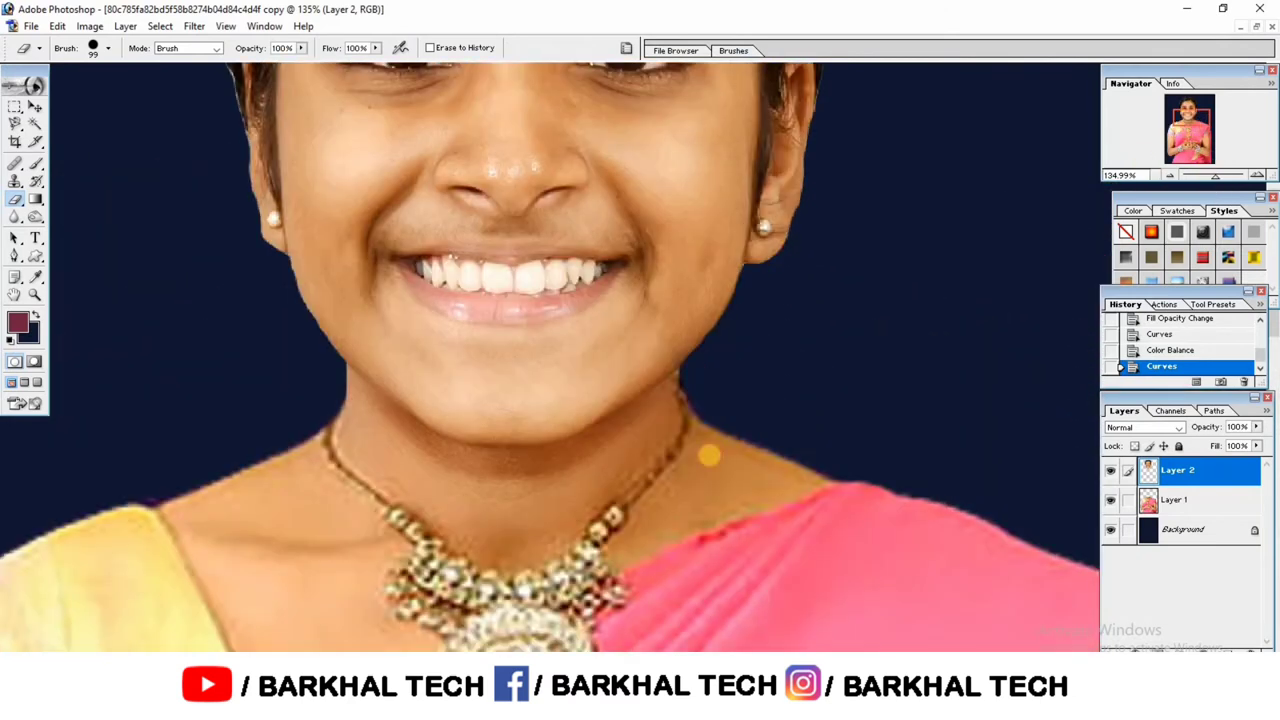
pyautogui.rightClick(478, 516)
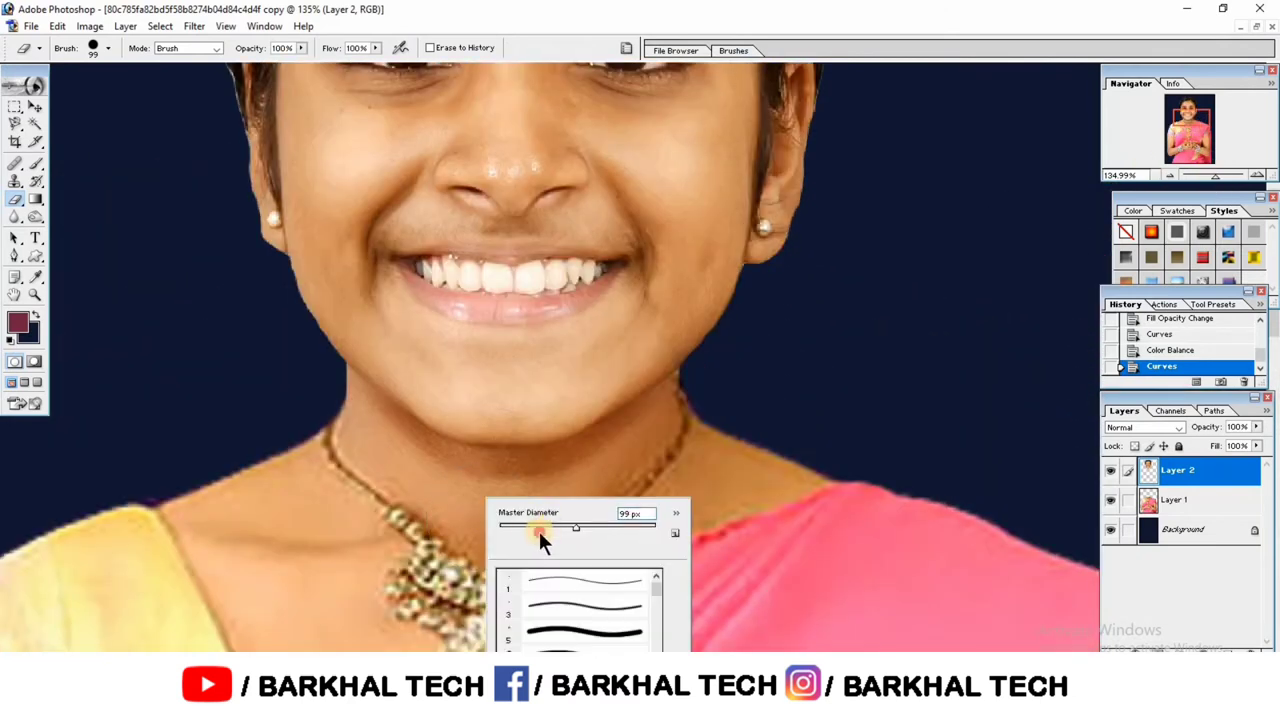
pyautogui.click(539, 527)
pyautogui.press('Return')
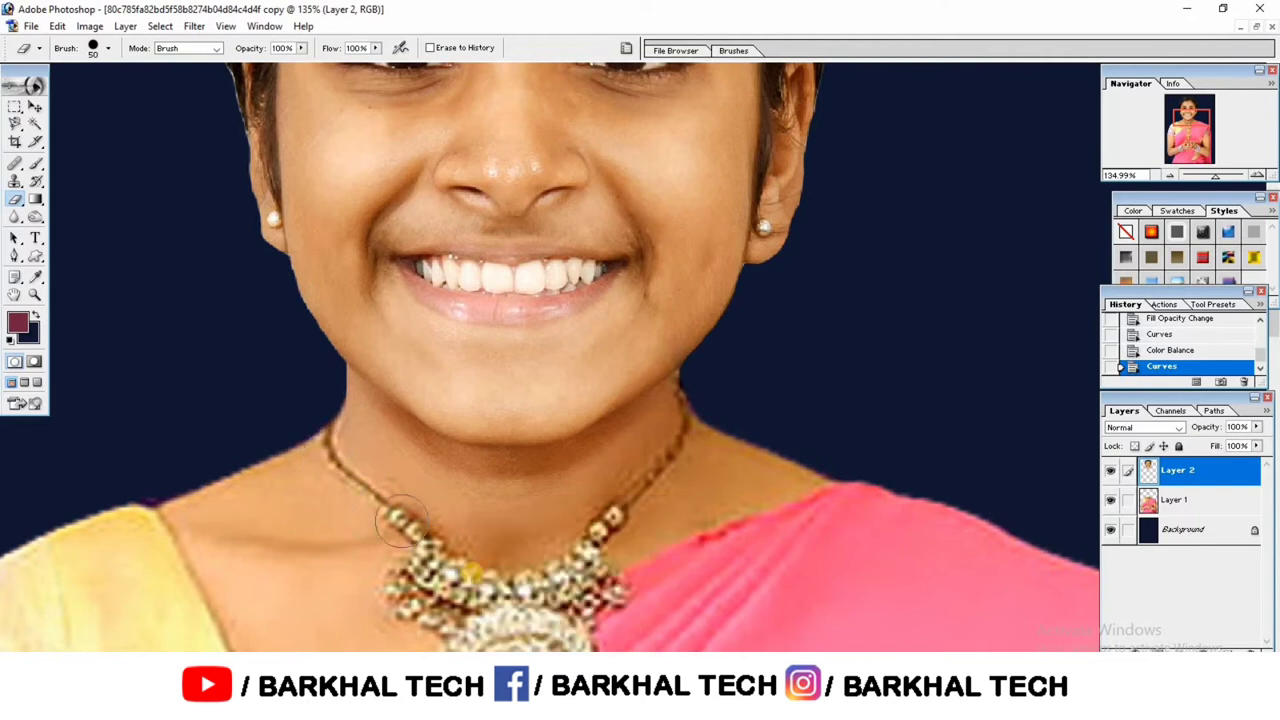
pyautogui.click(703, 487)
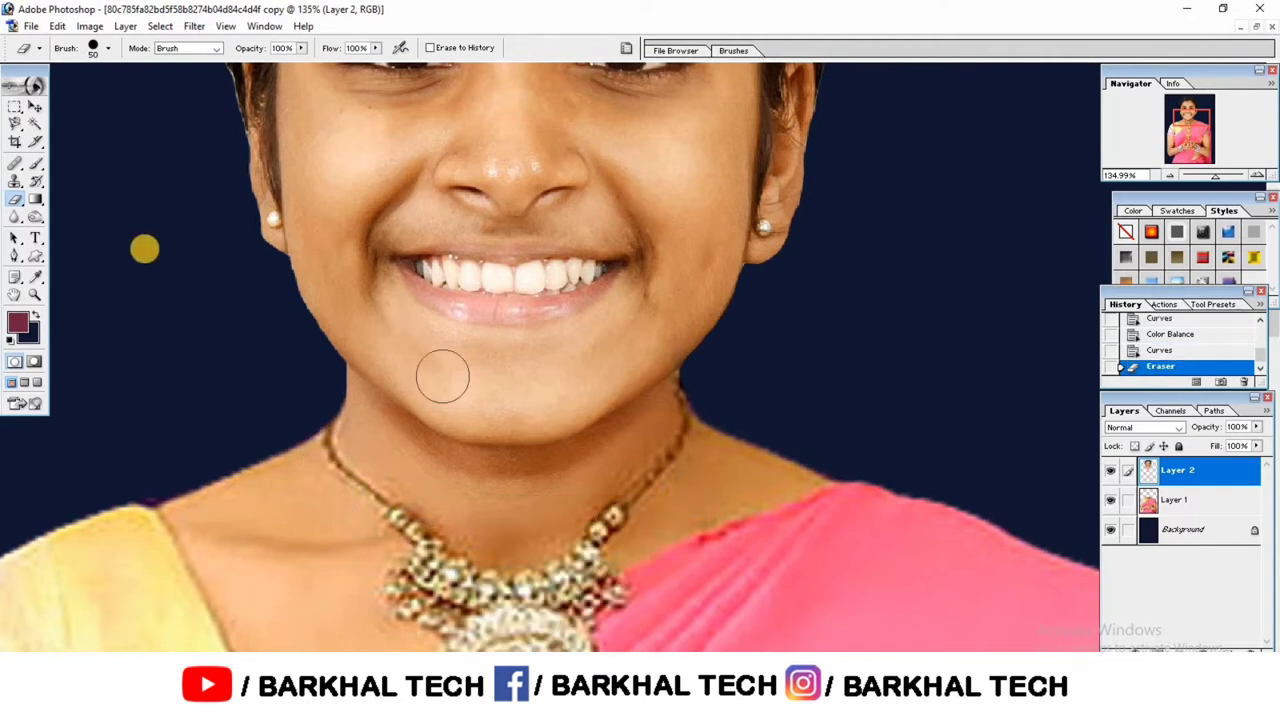
# Step: Blur the skin under the eyes and on the right cheek with a 61 px brush
pyautogui.click(20, 222)
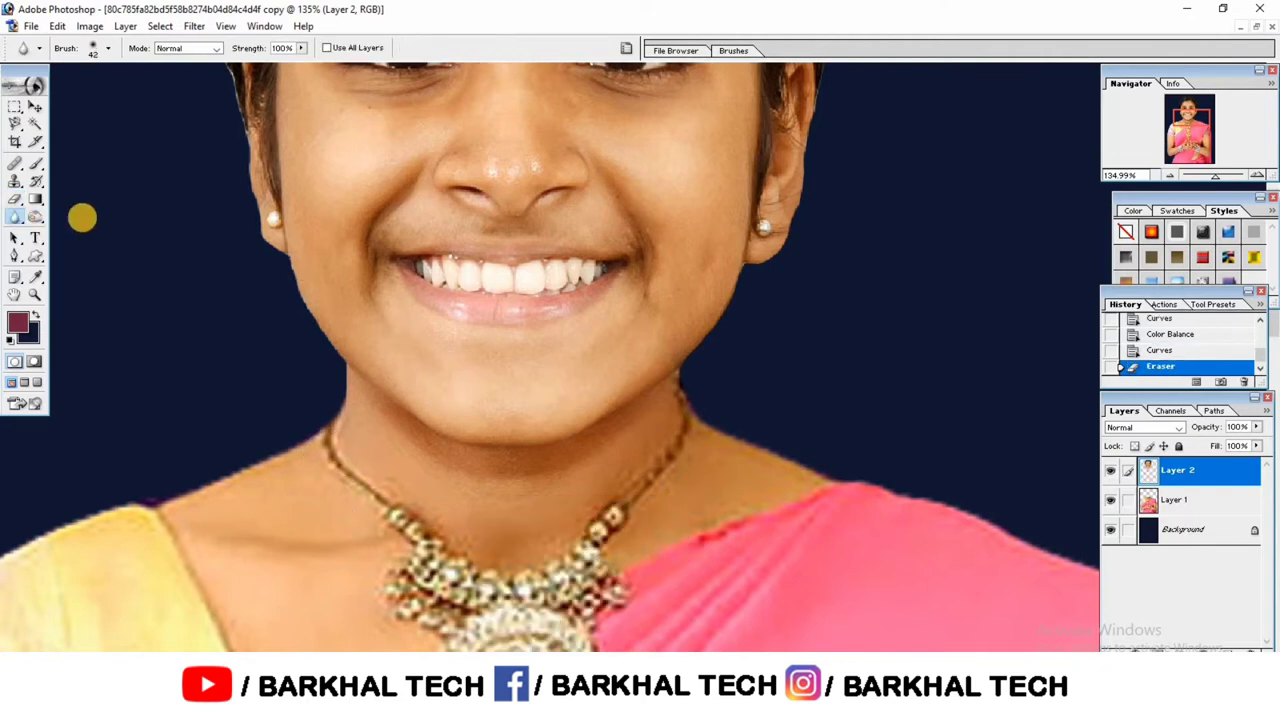
pyautogui.rightClick(350, 205)
pyautogui.click(418, 228)
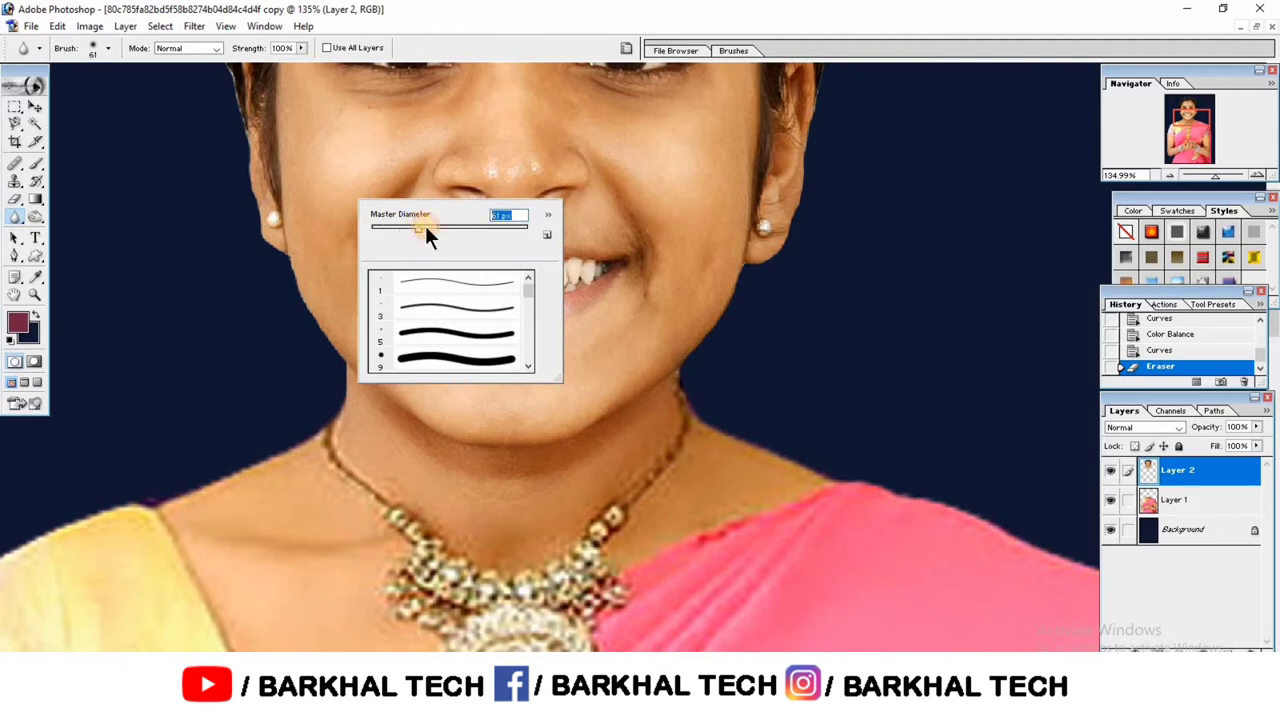
pyautogui.click(1190, 118)
pyautogui.moveTo(1190, 118); pyautogui.dragTo(1190, 104)
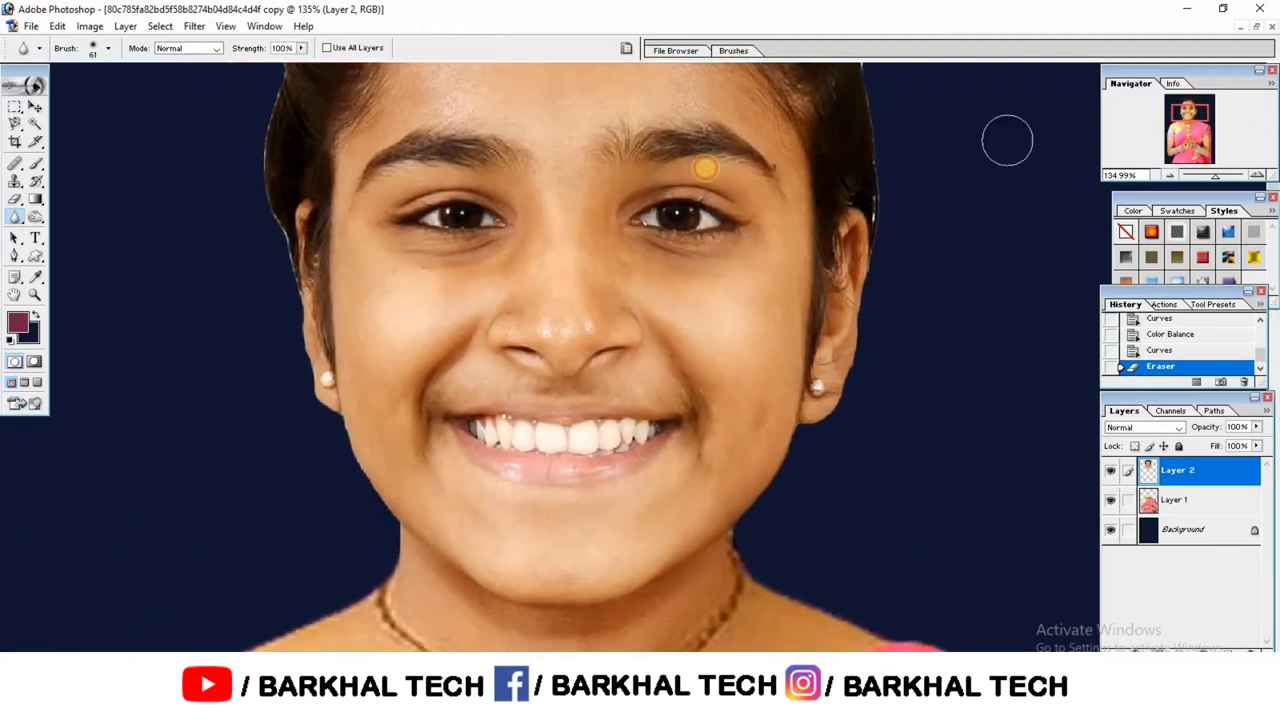
pyautogui.moveTo(458, 282); pyautogui.dragTo(431, 287)
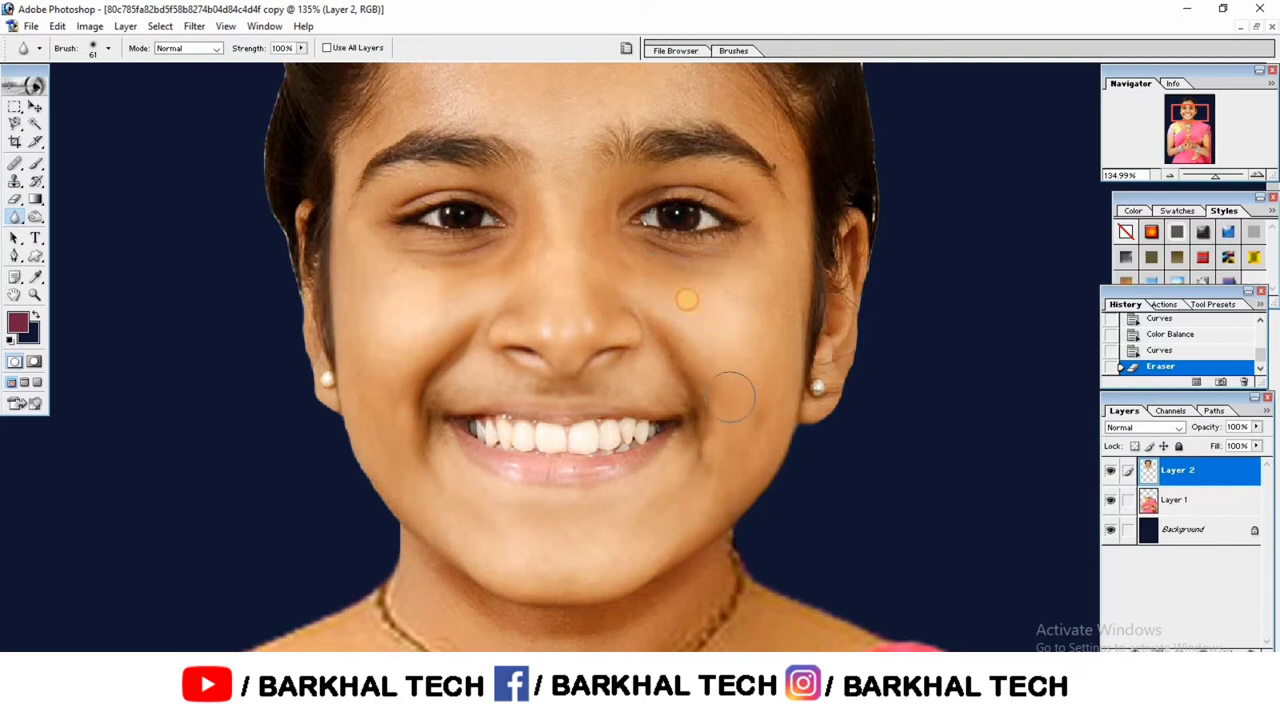
pyautogui.moveTo(687, 299)
pyautogui.mouseDown()
pyautogui.moveTo(777, 266)
pyautogui.moveTo(785, 378)
pyautogui.mouseUp()
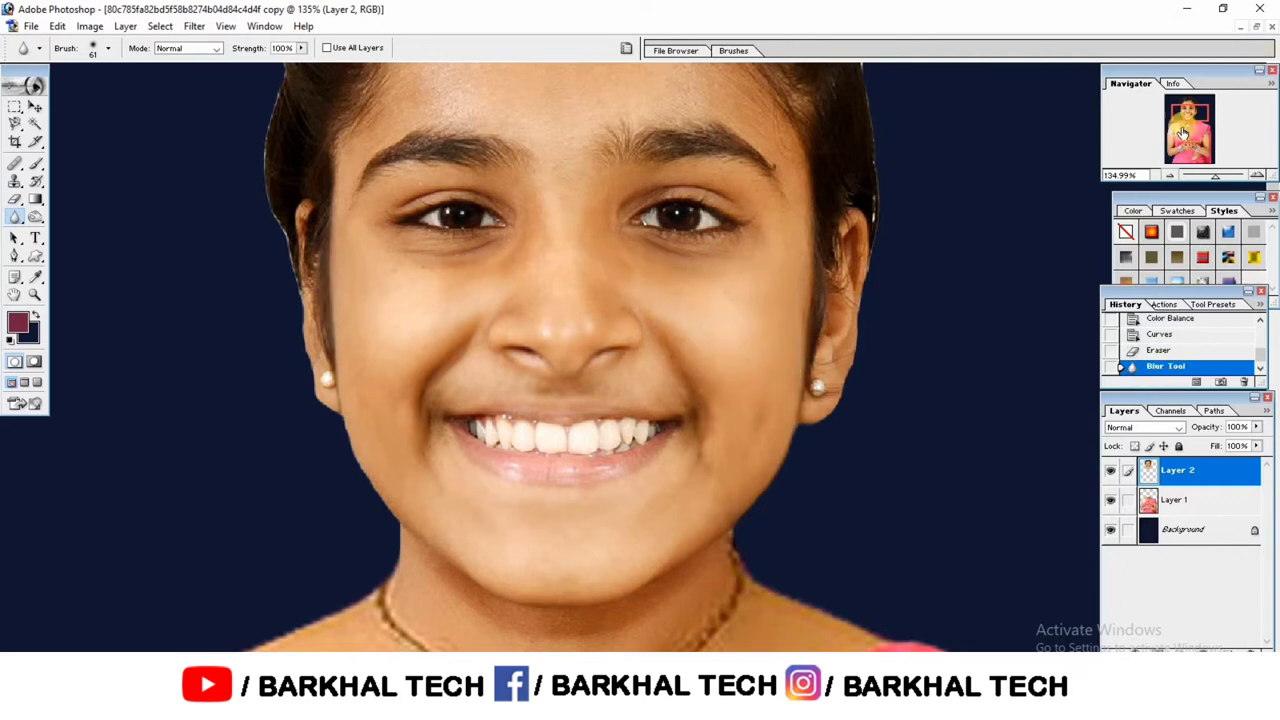
# Step: Blur the forehead and left cheek with a larger 108 px brush
pyautogui.moveTo(1186, 114); pyautogui.dragTo(1181, 107)
pyautogui.rightClick(345, 488)
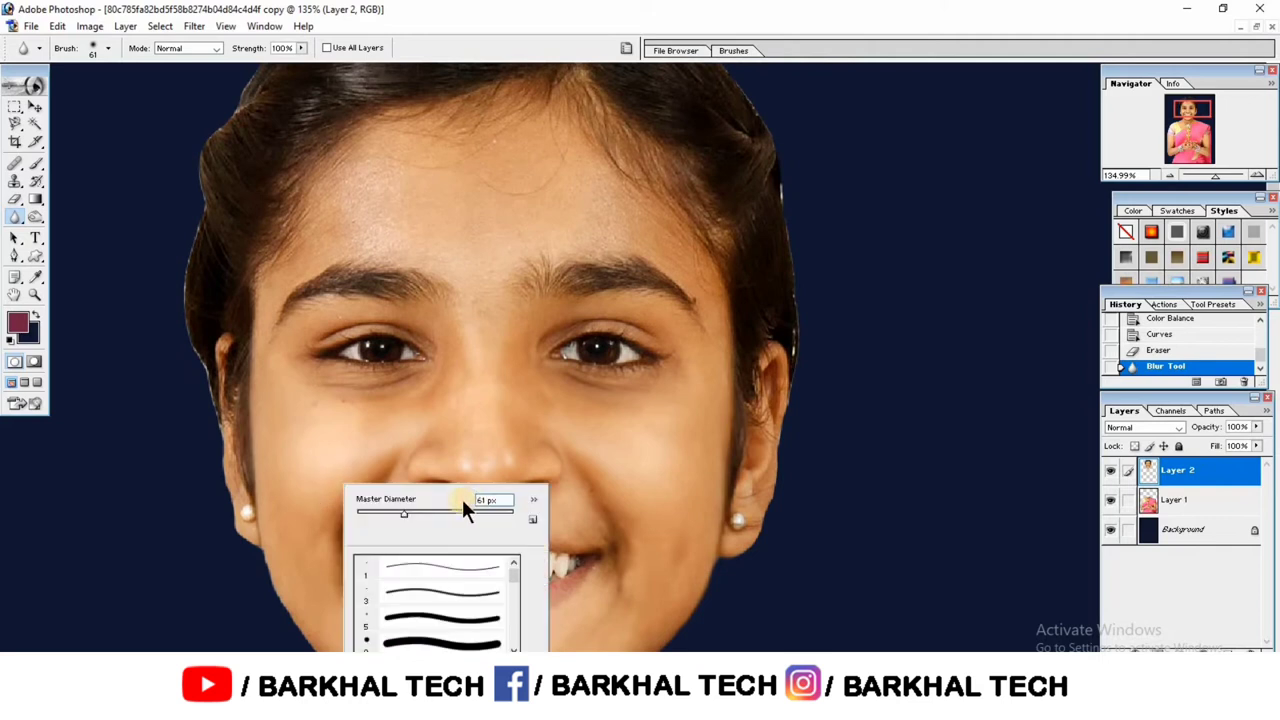
pyautogui.press('Return')
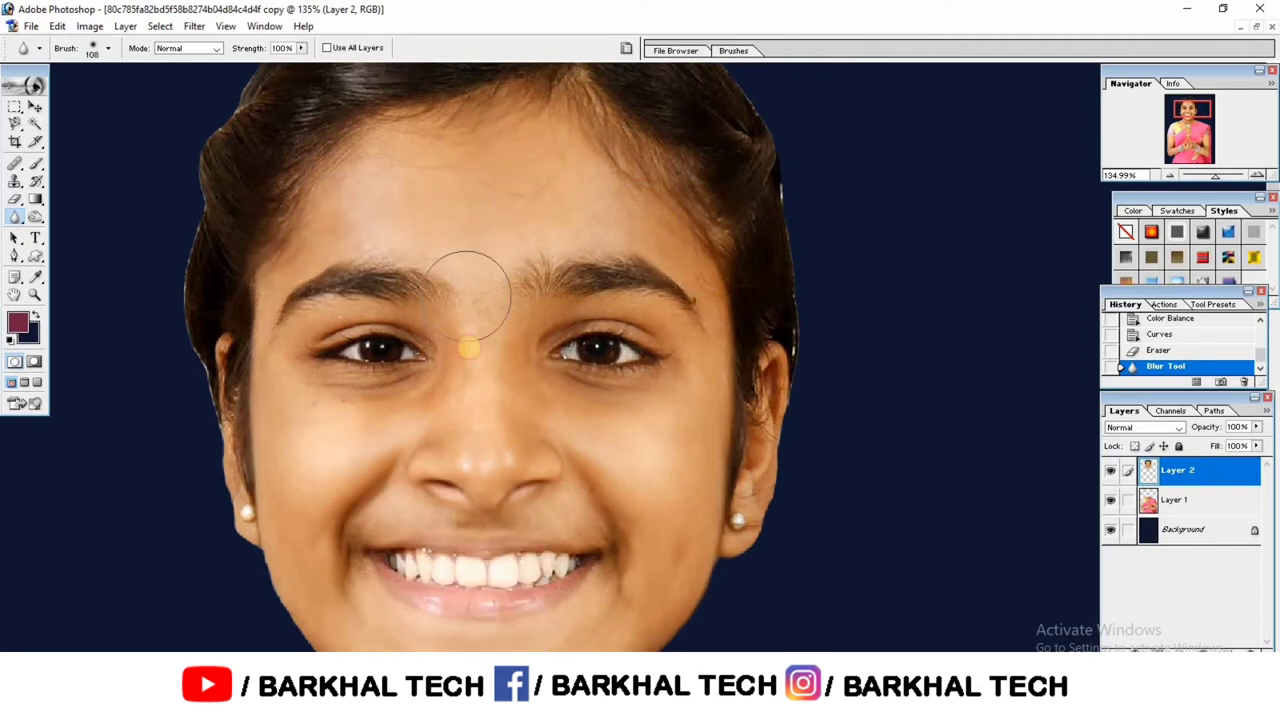
pyautogui.moveTo(583, 402)
pyautogui.mouseDown()
pyautogui.moveTo(714, 291)
pyautogui.moveTo(706, 400)
pyautogui.mouseUp()
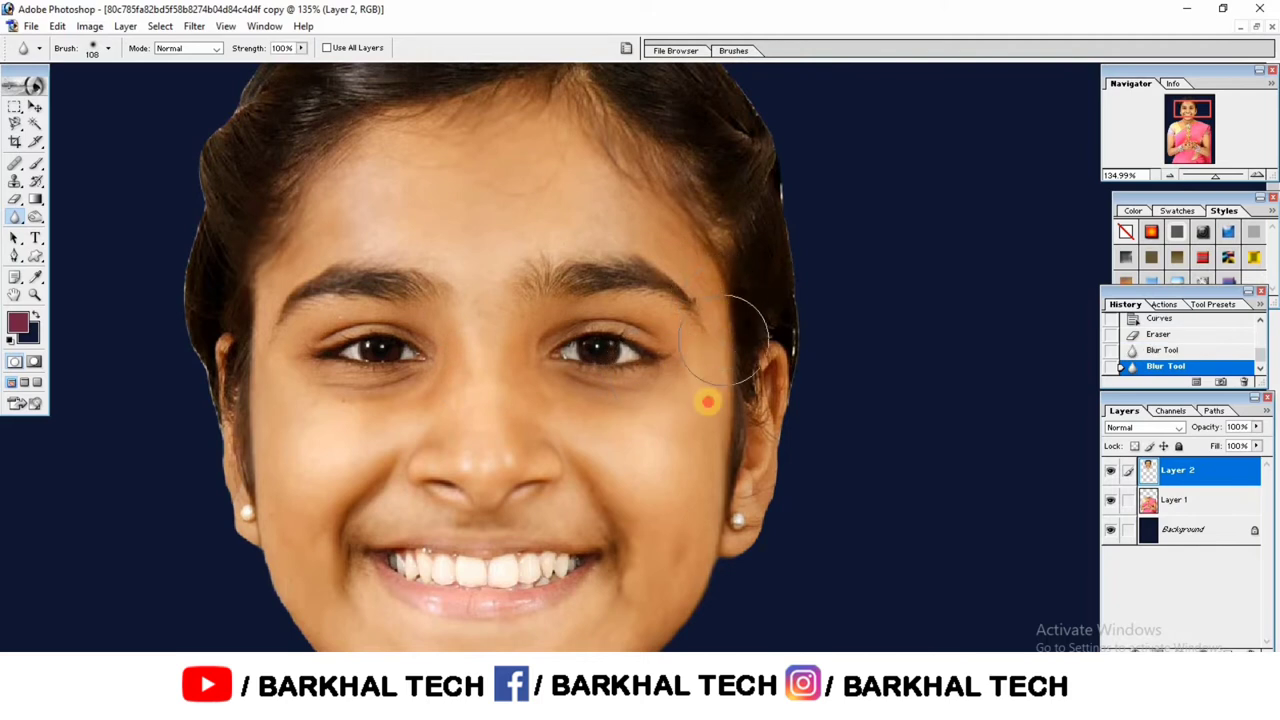
pyautogui.moveTo(305, 342); pyautogui.dragTo(404, 393)
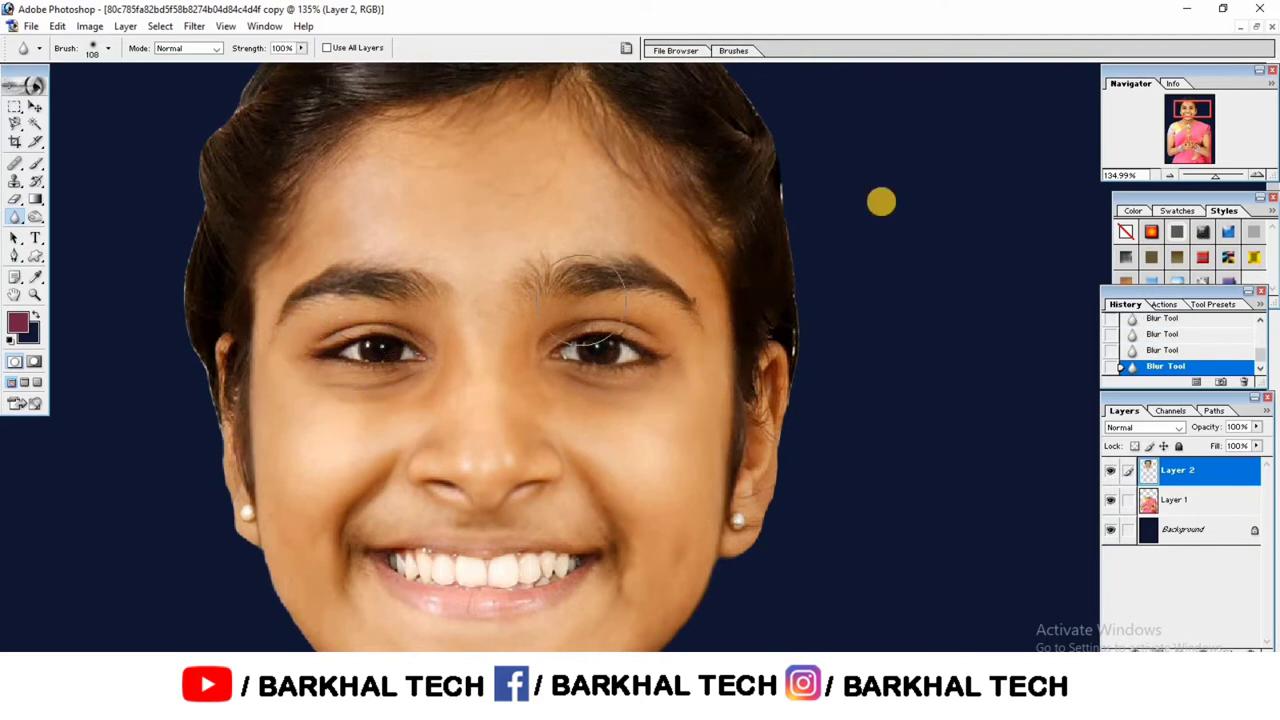
pyautogui.moveTo(1190, 113); pyautogui.dragTo(1199, 111)
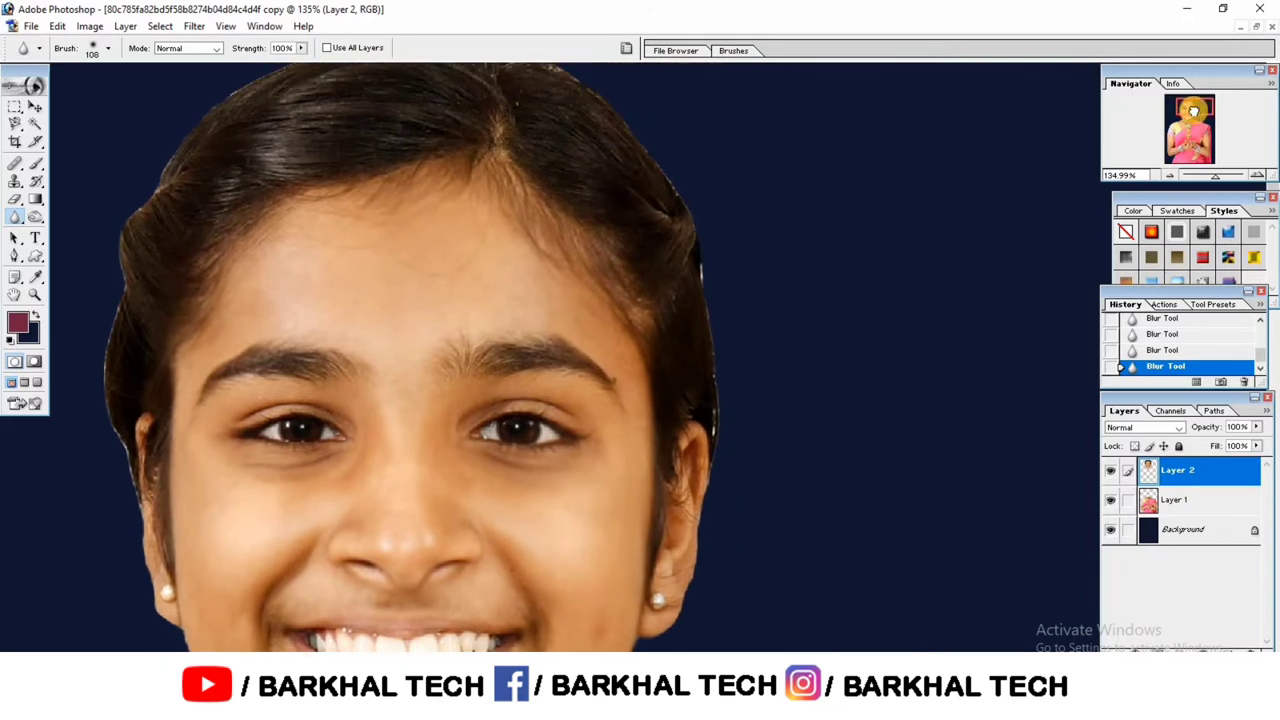
# Step: Erase stray pixels along the left and right hair edges, ear and hairline
pyautogui.click(15, 203)
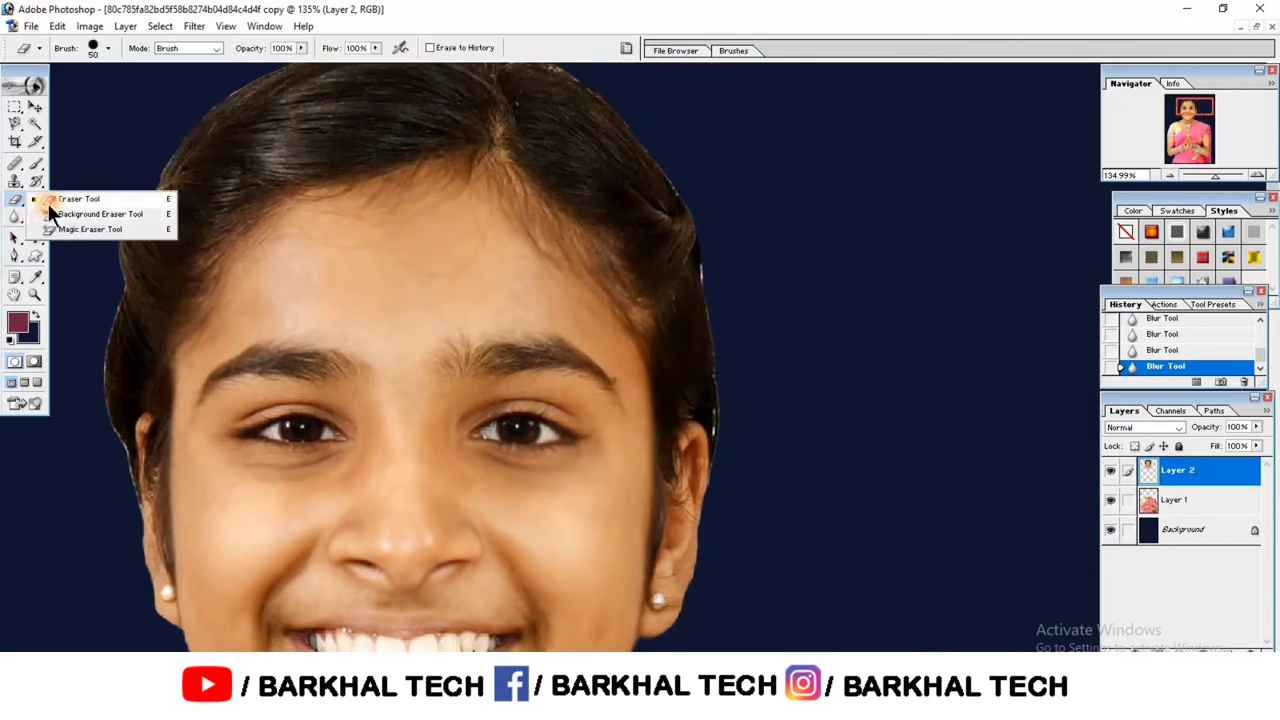
pyautogui.click(60, 197)
pyautogui.rightClick(452, 297)
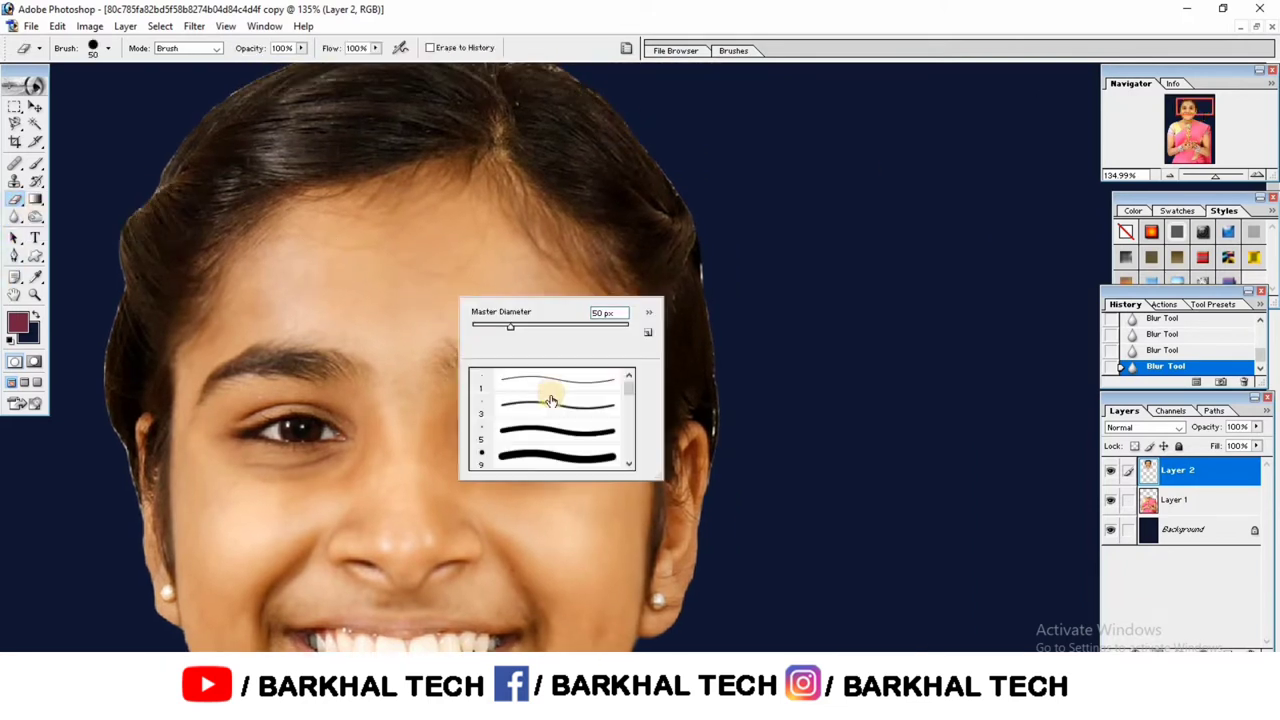
pyautogui.click(727, 271)
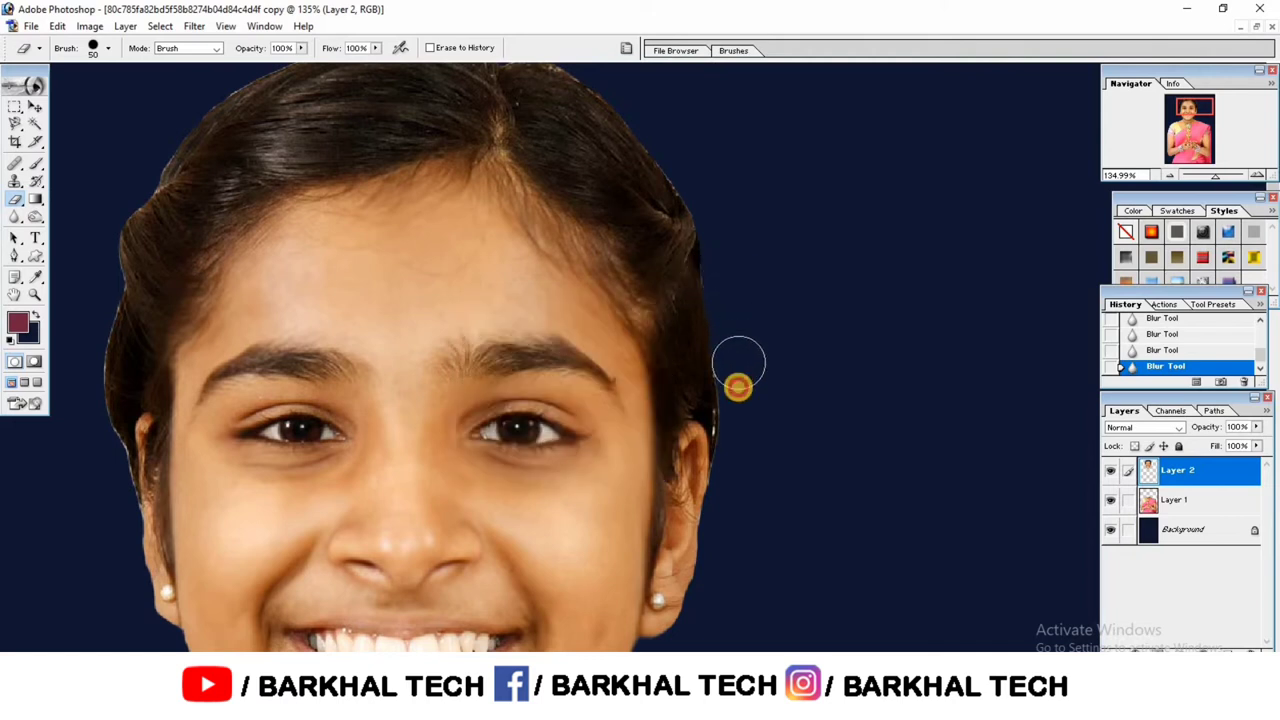
pyautogui.moveTo(736, 325); pyautogui.dragTo(730, 515)
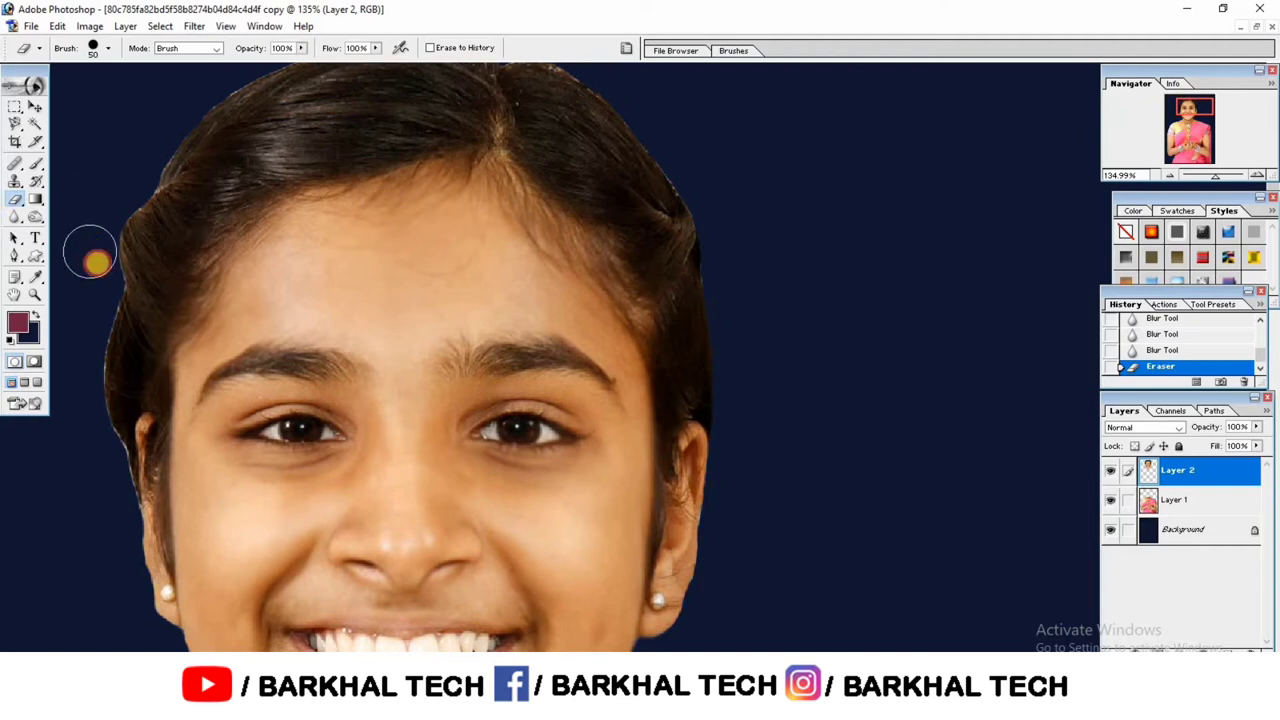
pyautogui.moveTo(89, 246); pyautogui.dragTo(77, 314)
pyautogui.hotkey('ctrl', 'z')
pyautogui.moveTo(92, 265); pyautogui.dragTo(82, 363)
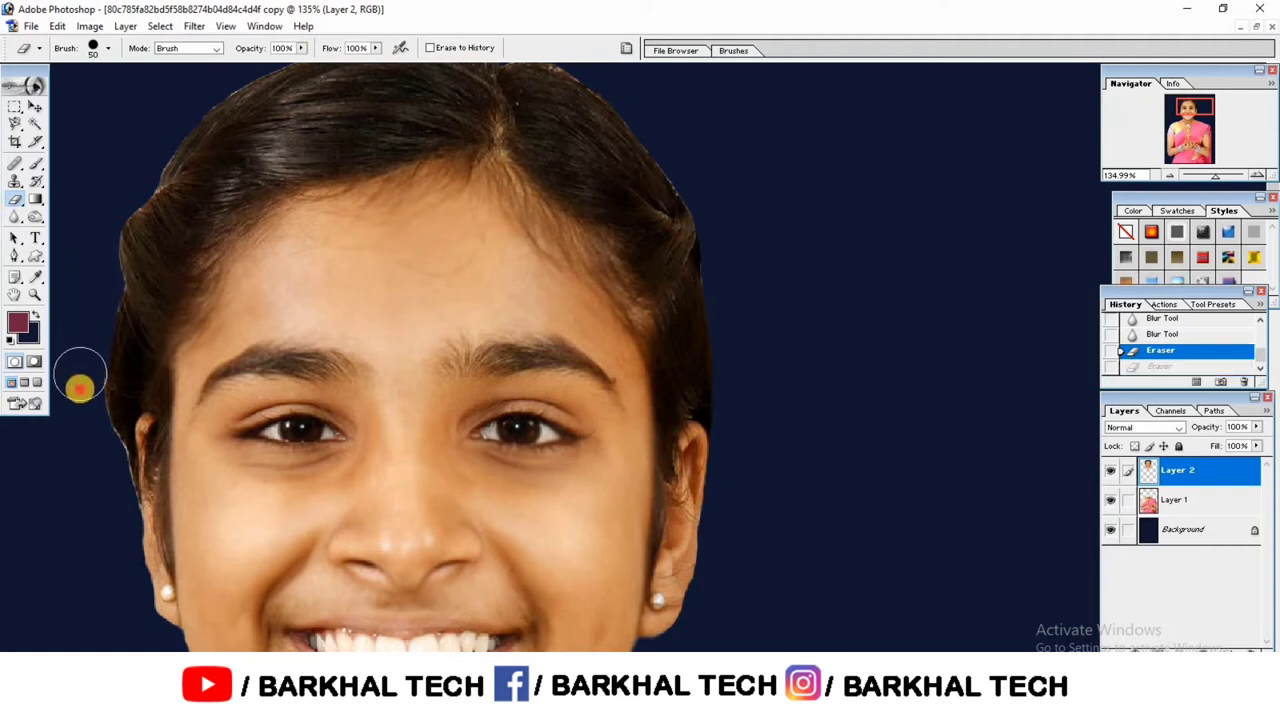
pyautogui.moveTo(82, 363)
pyautogui.mouseDown()
pyautogui.moveTo(106, 491)
pyautogui.moveTo(101, 459)
pyautogui.mouseUp()
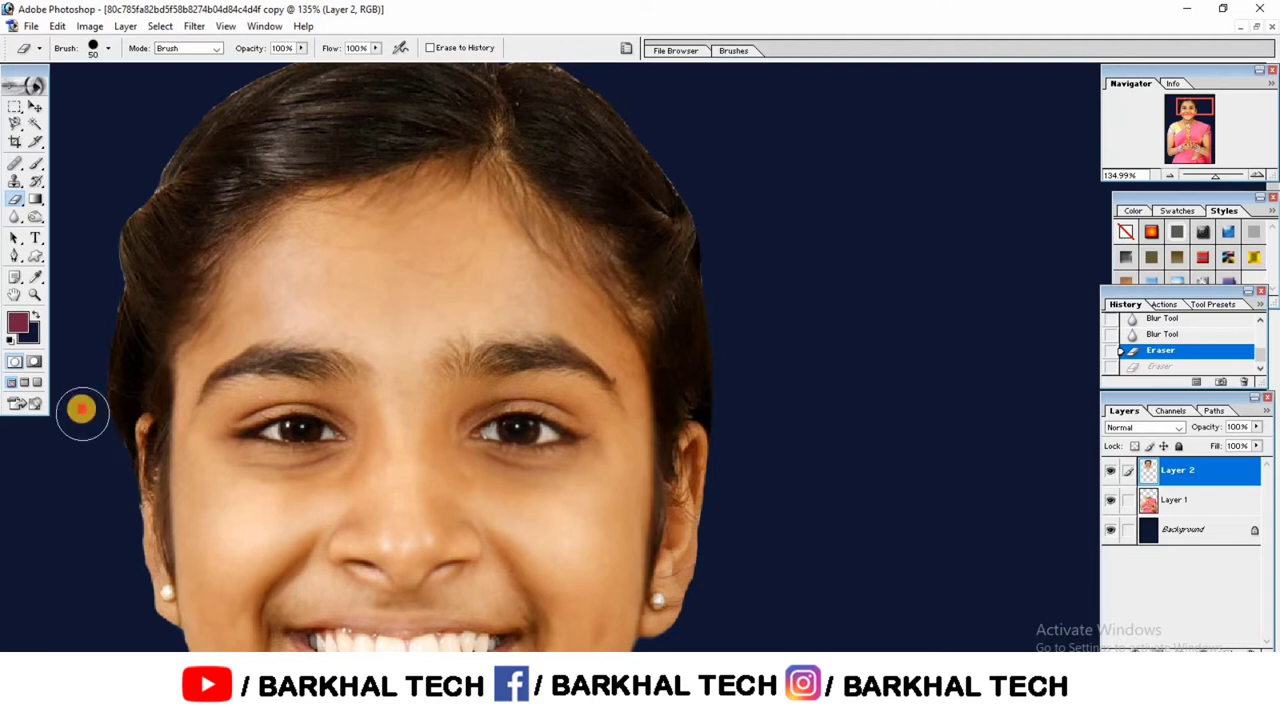
pyautogui.moveTo(149, 251)
pyautogui.mouseDown()
pyautogui.moveTo(91, 233)
pyautogui.moveTo(94, 283)
pyautogui.moveTo(91, 214)
pyautogui.moveTo(199, 87)
pyautogui.moveTo(169, 106)
pyautogui.moveTo(134, 166)
pyautogui.mouseUp()
# Step: Zoom in and erase leftover pixels along the top and right edge of the hair
pyautogui.moveTo(1190, 90); pyautogui.dragTo(1188, 87)
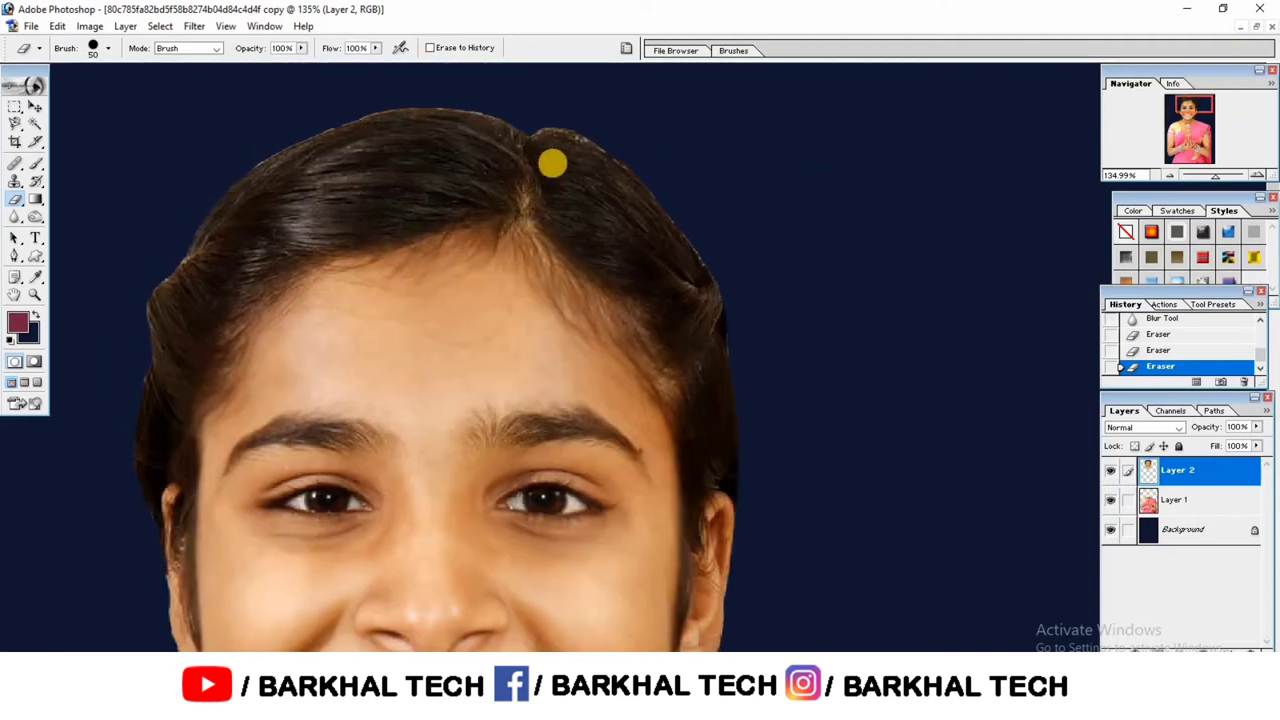
pyautogui.moveTo(1222, 182)
pyautogui.mouseDown()
pyautogui.moveTo(1220, 140)
pyautogui.moveTo(1193, 99)
pyautogui.mouseUp()
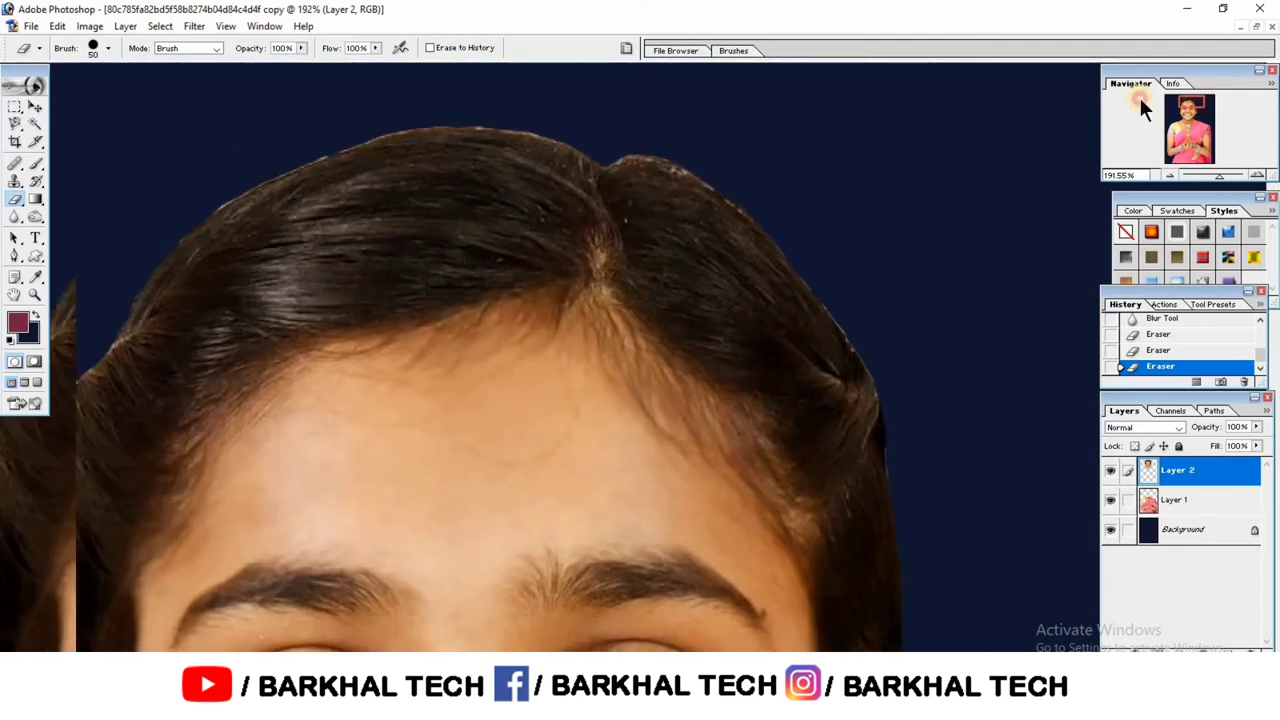
pyautogui.moveTo(728, 155)
pyautogui.mouseDown()
pyautogui.moveTo(803, 211)
pyautogui.moveTo(914, 374)
pyautogui.moveTo(826, 240)
pyautogui.moveTo(736, 158)
pyautogui.moveTo(620, 120)
pyautogui.moveTo(558, 134)
pyautogui.moveTo(562, 108)
pyautogui.moveTo(497, 100)
pyautogui.mouseUp()
pyautogui.moveTo(463, 100)
pyautogui.mouseDown()
pyautogui.moveTo(306, 120)
pyautogui.moveTo(186, 189)
pyautogui.moveTo(109, 271)
pyautogui.mouseUp()
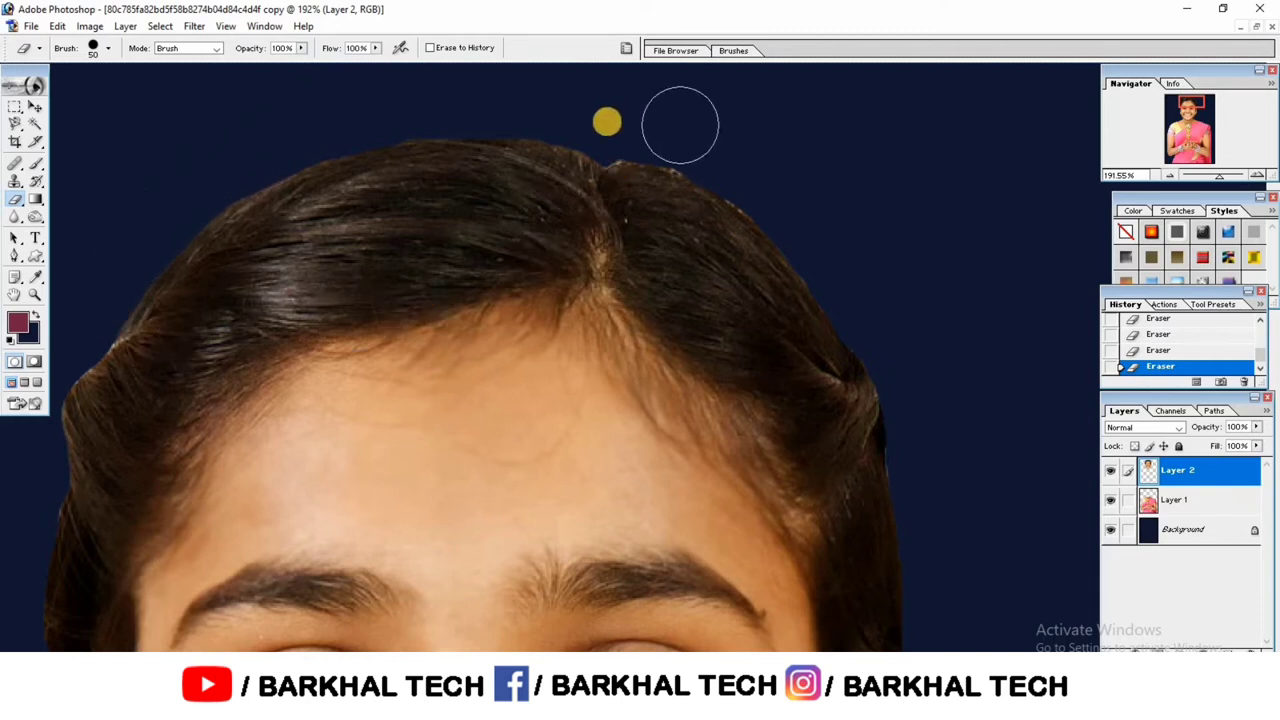
pyautogui.moveTo(613, 123); pyautogui.dragTo(820, 197)
pyautogui.moveTo(926, 451); pyautogui.dragTo(923, 465)
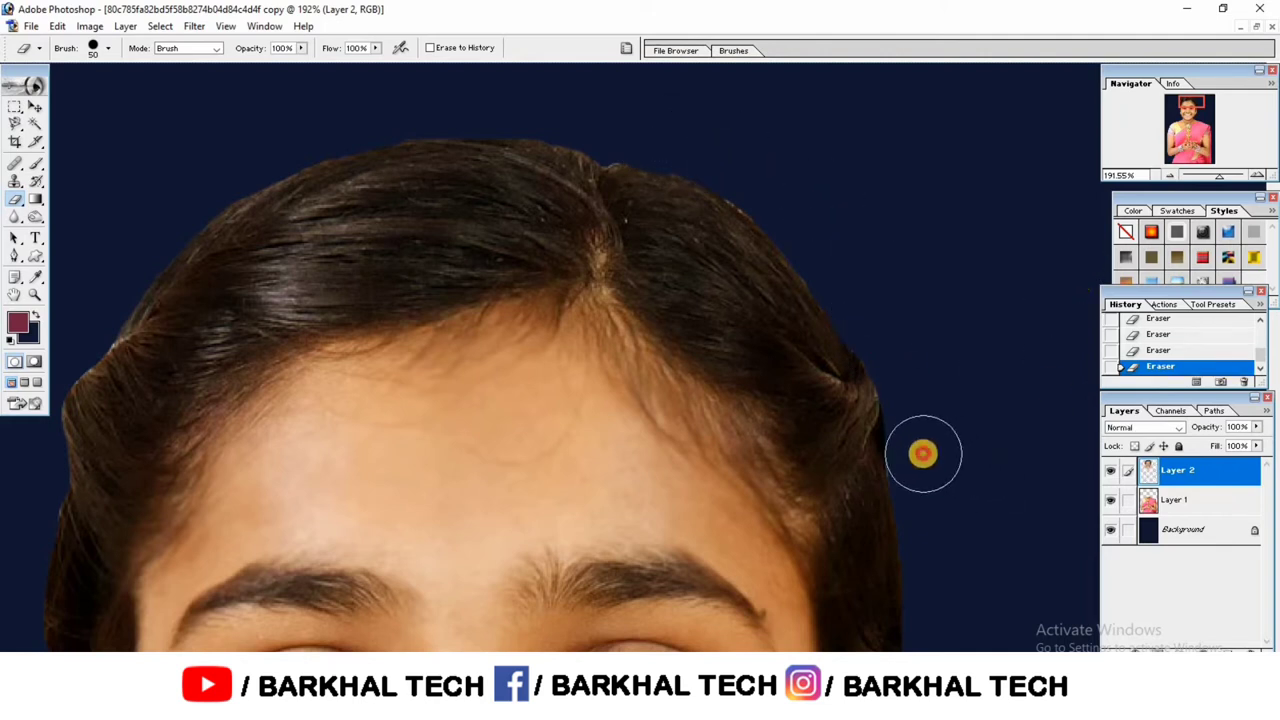
pyautogui.moveTo(1210, 178); pyautogui.dragTo(1209, 173)
pyautogui.moveTo(1200, 100); pyautogui.dragTo(1200, 90)
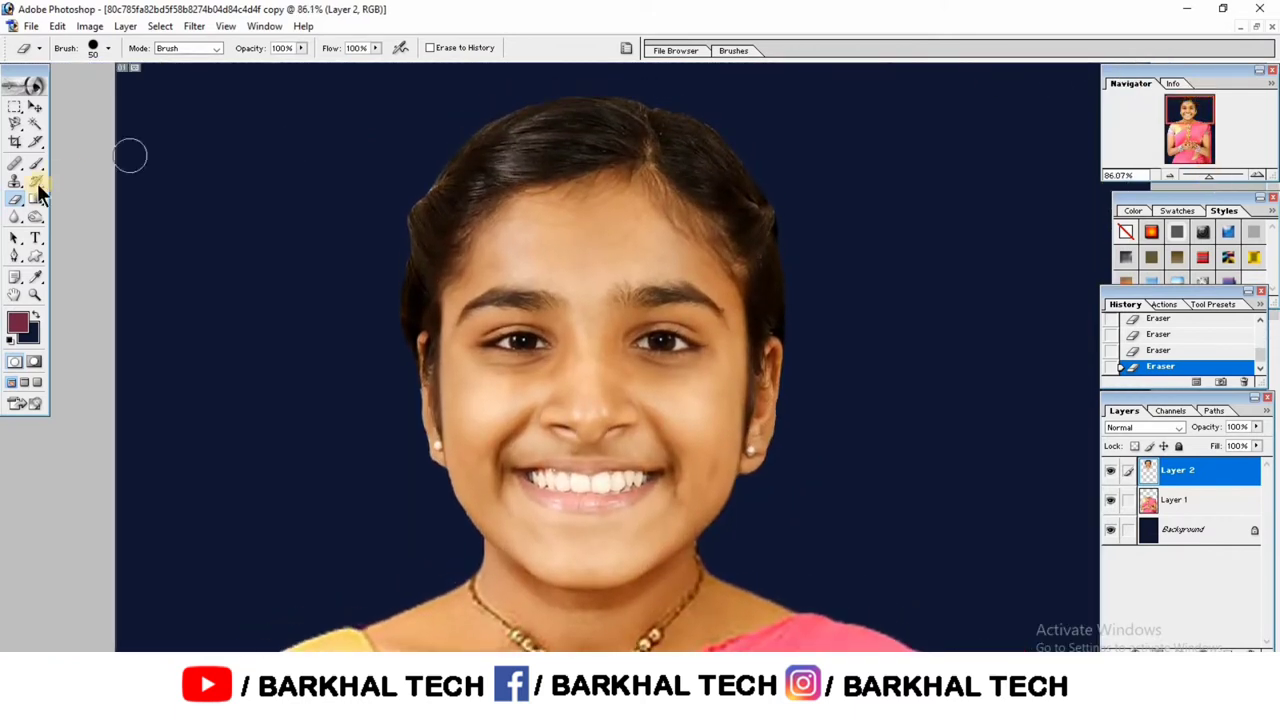
# Step: Blur the left and right hair edges to soften them
pyautogui.click(15, 217)
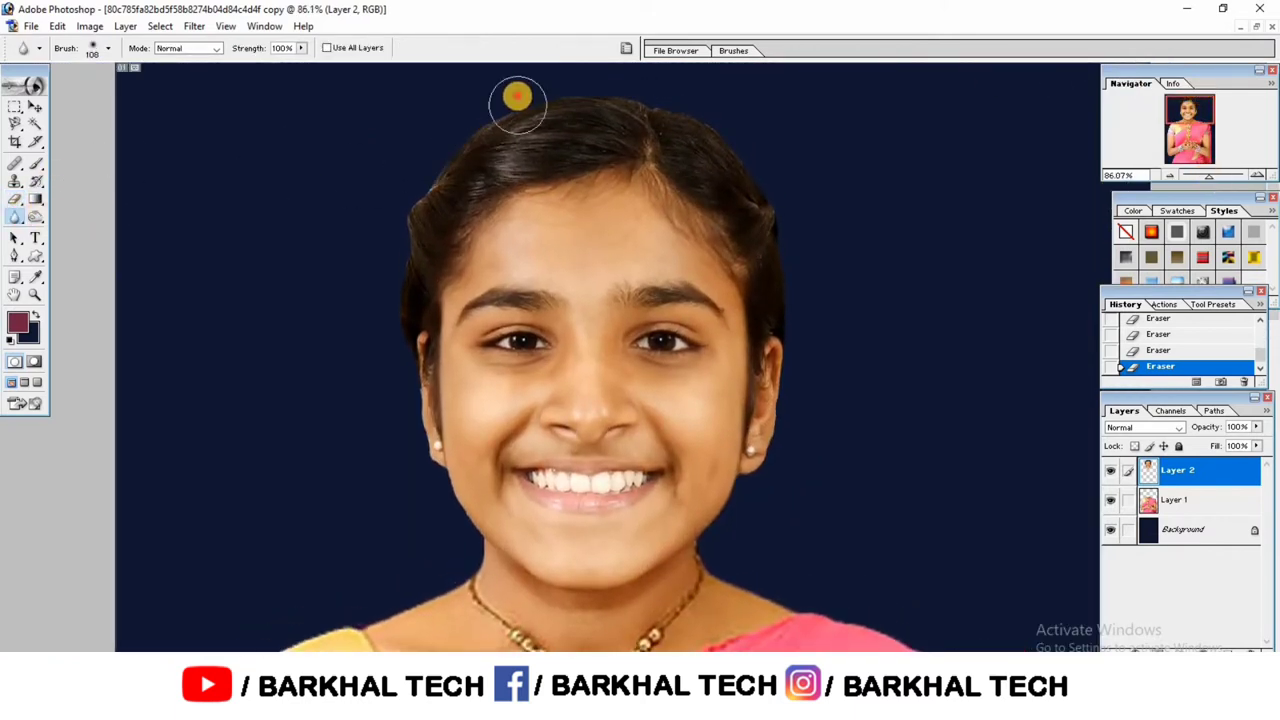
pyautogui.moveTo(403, 221); pyautogui.dragTo(457, 548)
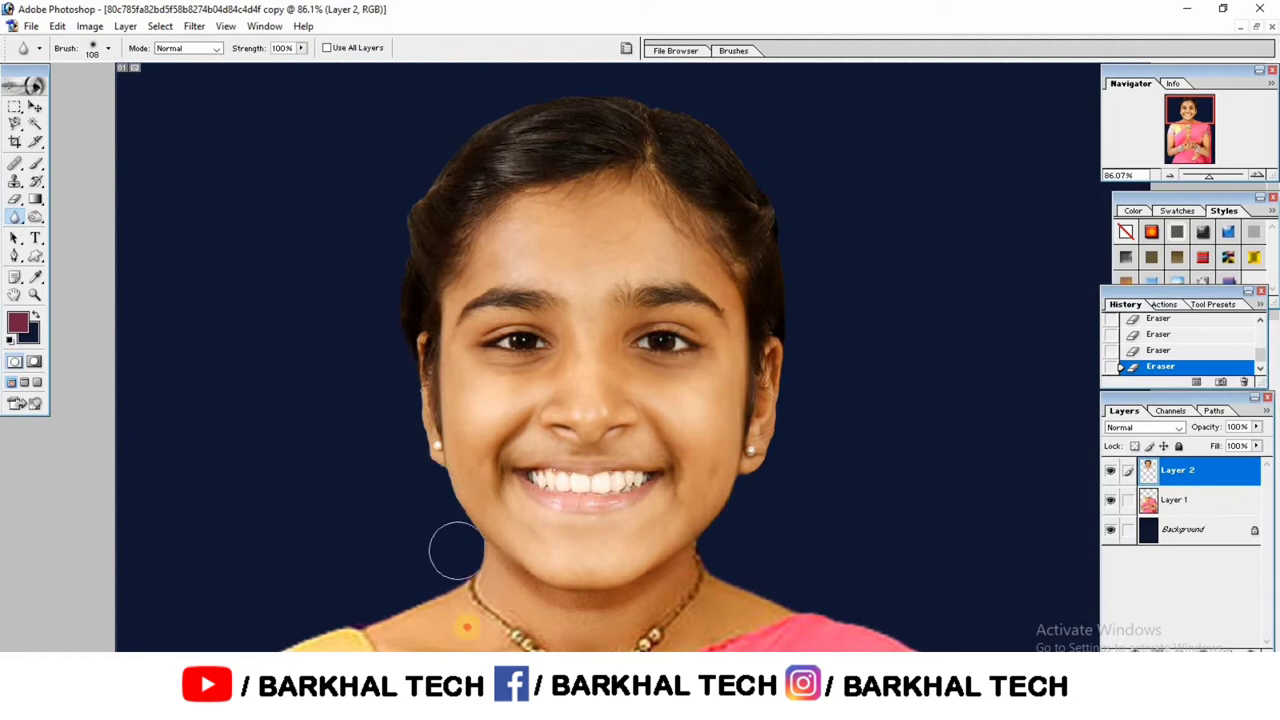
pyautogui.moveTo(774, 486)
pyautogui.mouseDown()
pyautogui.moveTo(771, 177)
pyautogui.moveTo(600, 82)
pyautogui.moveTo(521, 91)
pyautogui.mouseUp()
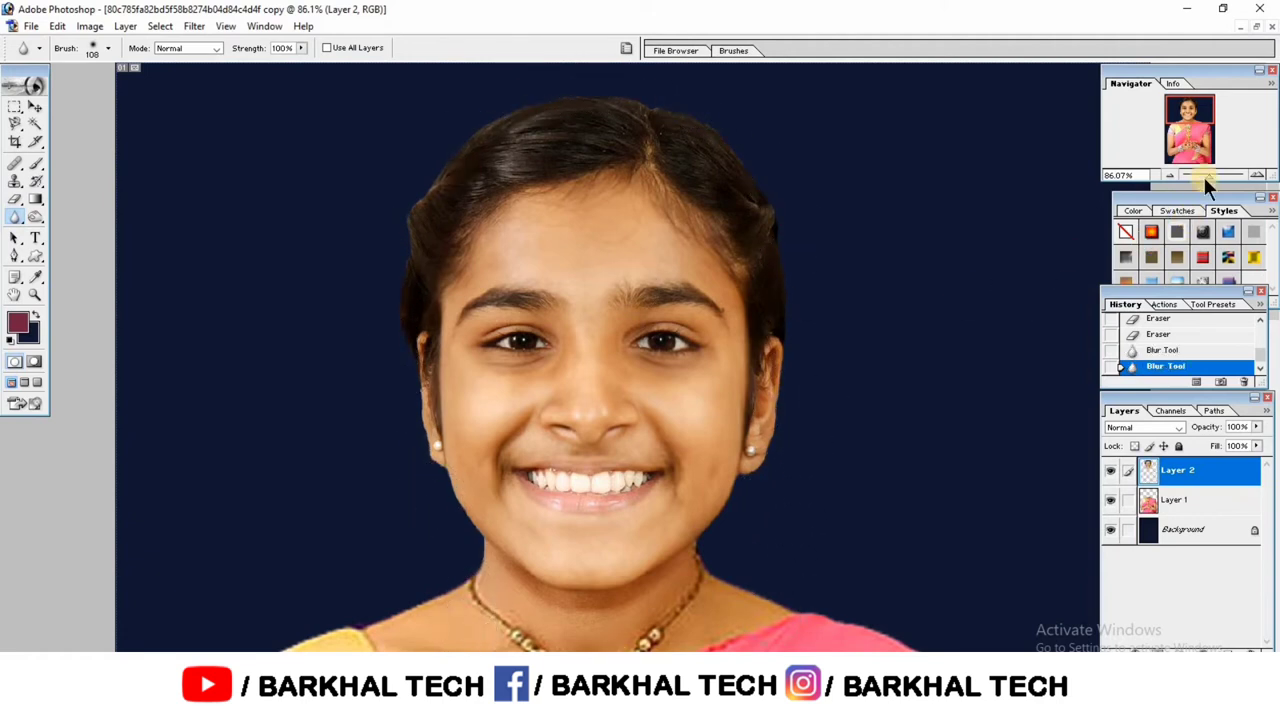
pyautogui.moveTo(1203, 176); pyautogui.dragTo(1176, 173)
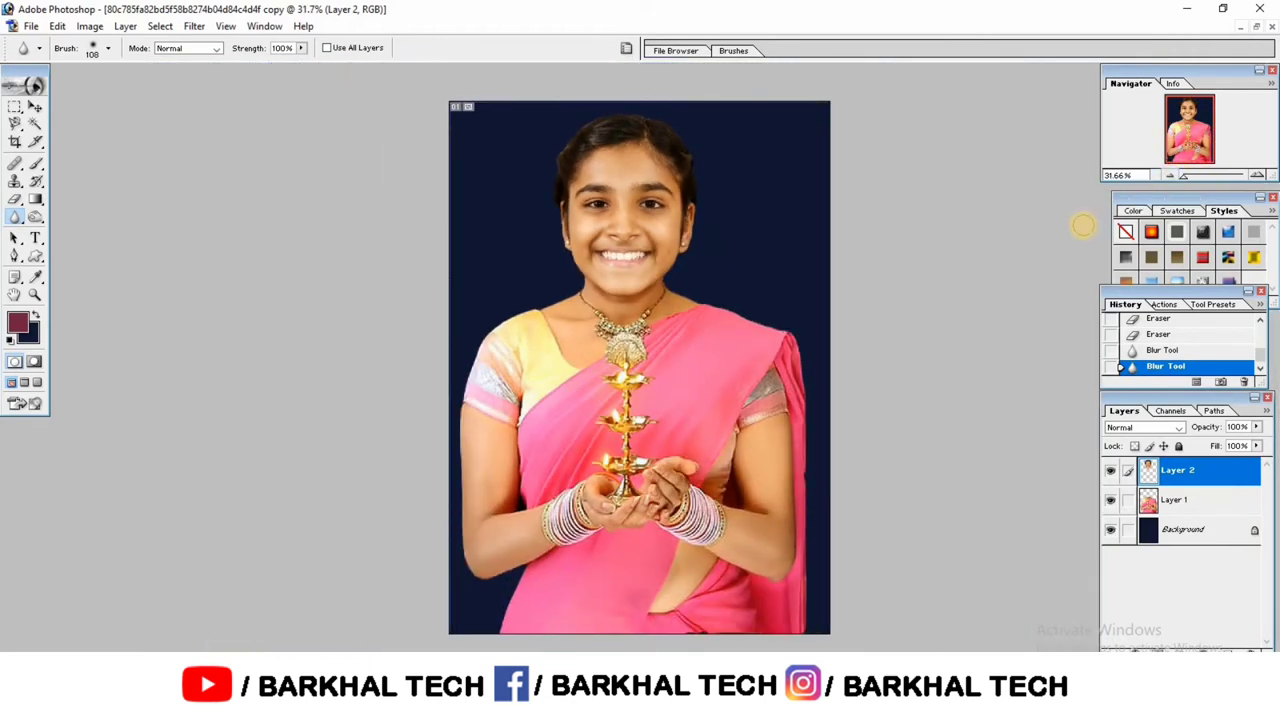
# Step: Nudge Layer 2 up two steps with Free Transform and commit
pyautogui.keyDown('ctrl'); pyautogui.rightClick(678, 197); pyautogui.keyUp('ctrl')
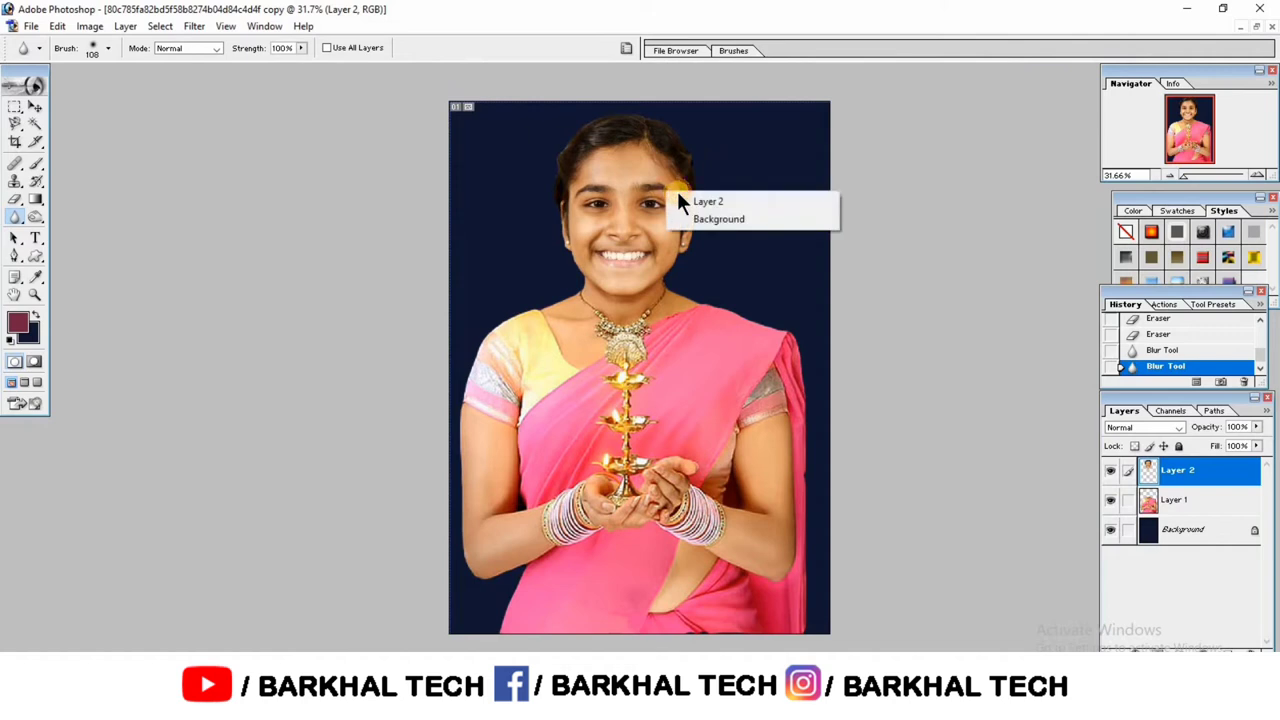
pyautogui.click(685, 200)
pyautogui.hotkey('ctrl', 't')
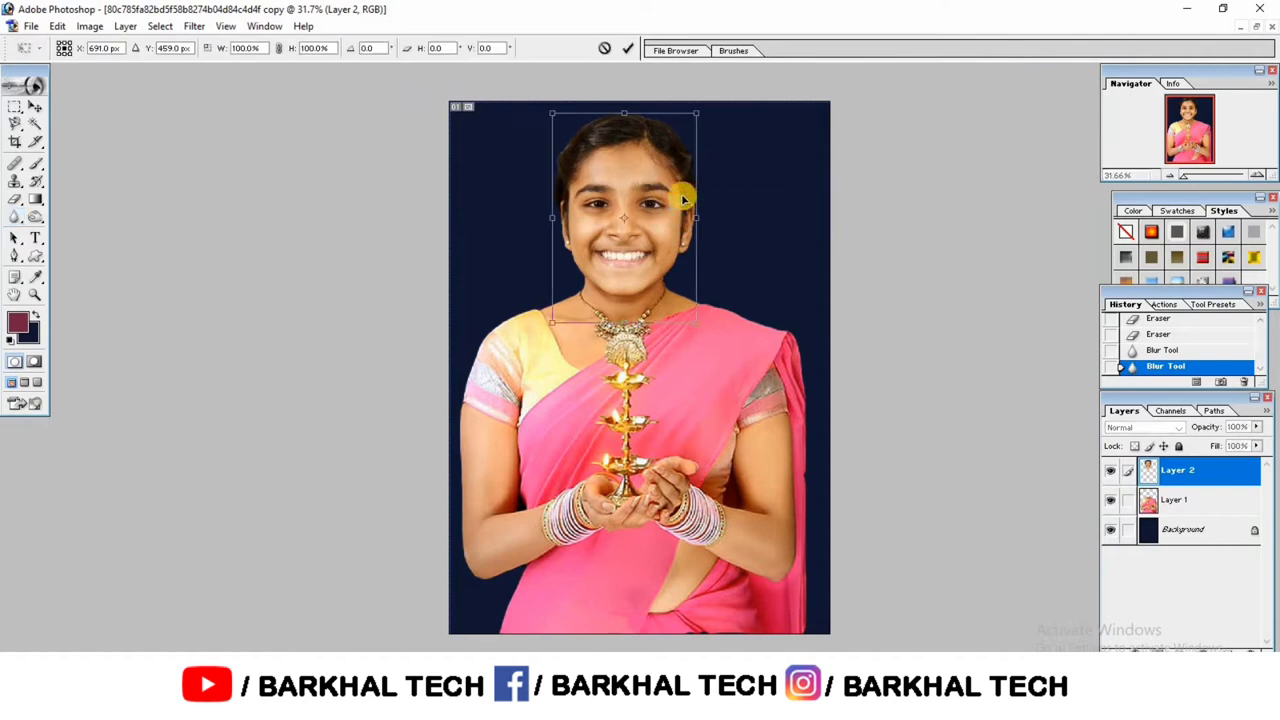
pyautogui.press('Up')
pyautogui.press('Up')
pyautogui.press('Up')
pyautogui.press('Up')
pyautogui.press('Up')
pyautogui.press('Up')
pyautogui.press('Up')
pyautogui.press('Up')
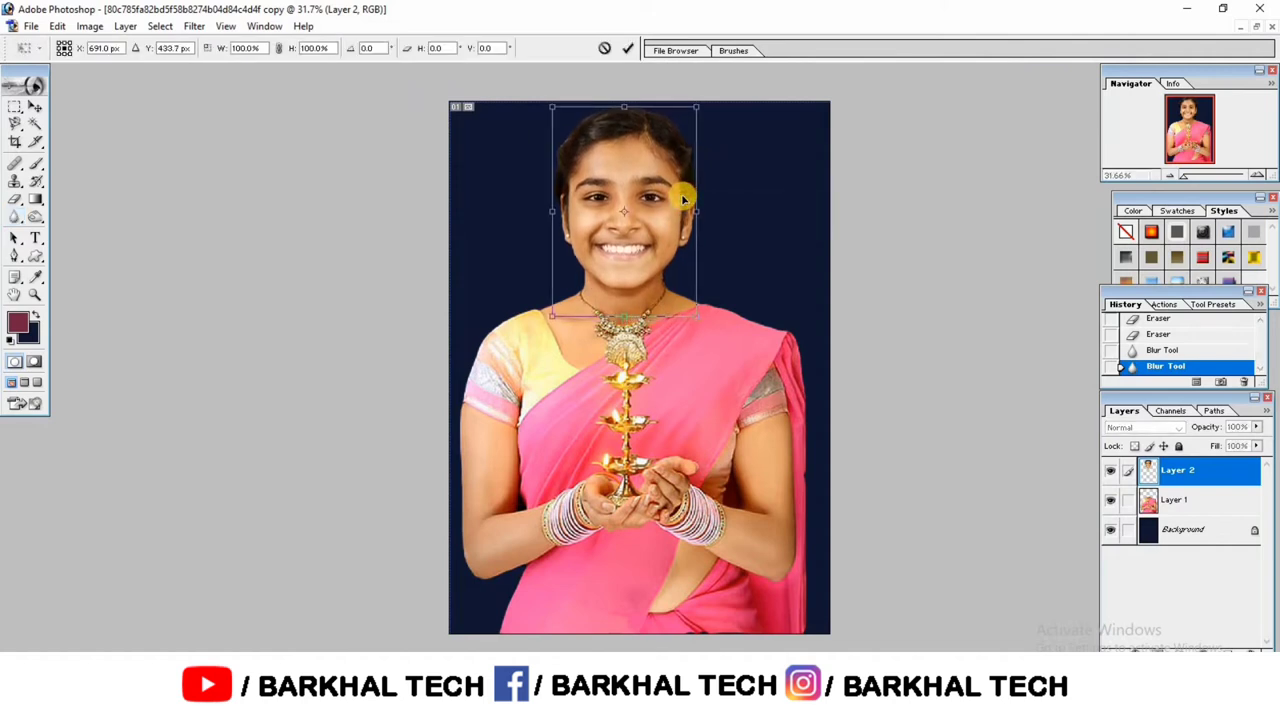
pyautogui.press('Up')
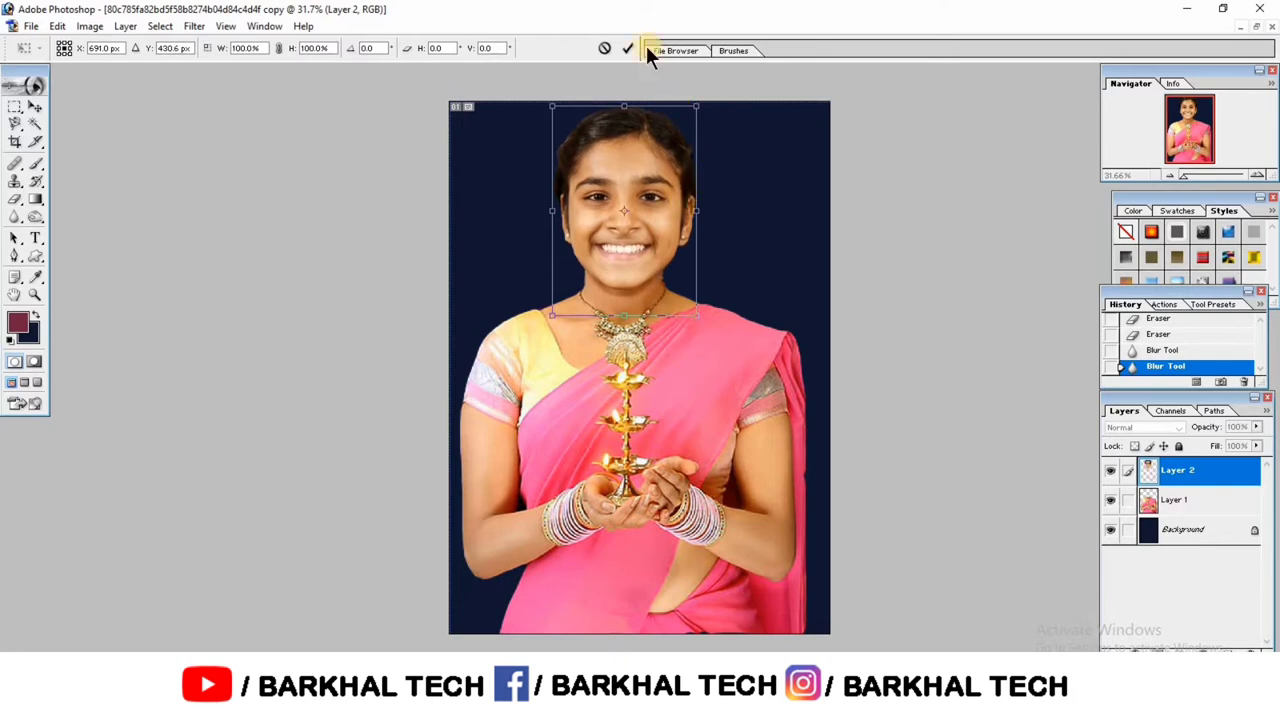
pyautogui.click(627, 48)
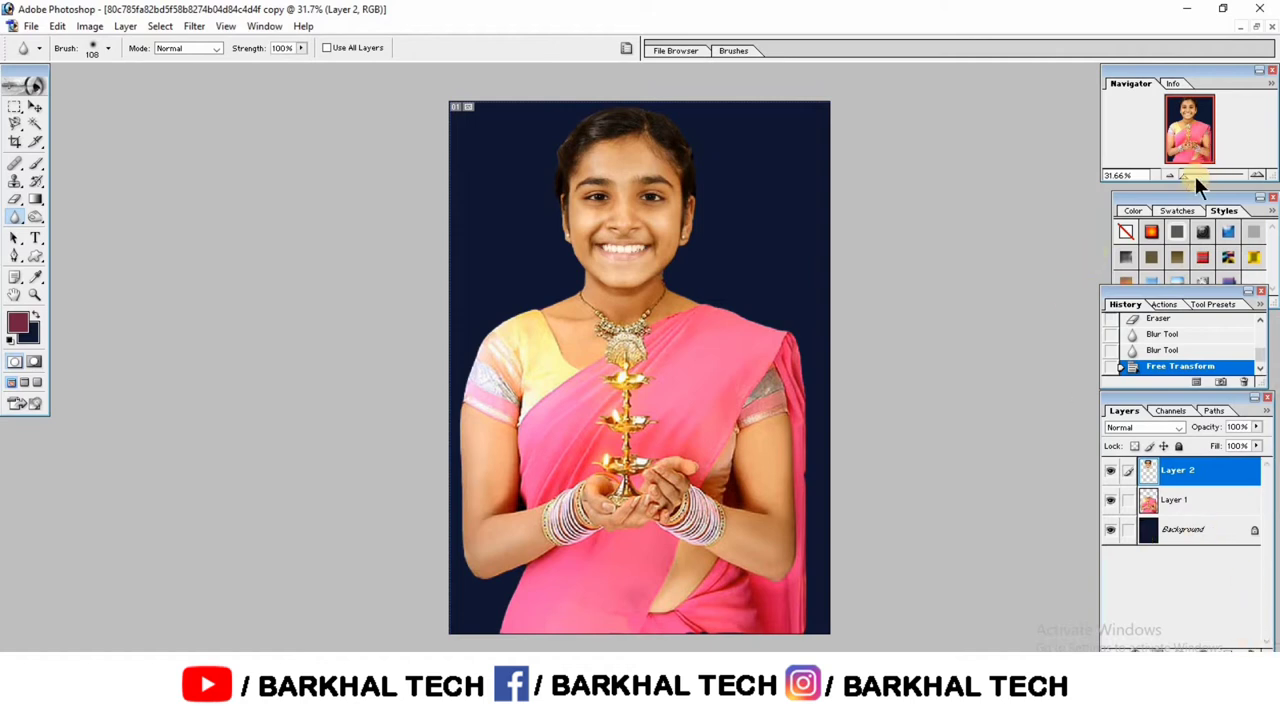
# Step: Set the foreground painting colour to pure red
pyautogui.moveTo(1193, 176); pyautogui.dragTo(1228, 183)
pyautogui.moveTo(1188, 140); pyautogui.dragTo(1188, 117)
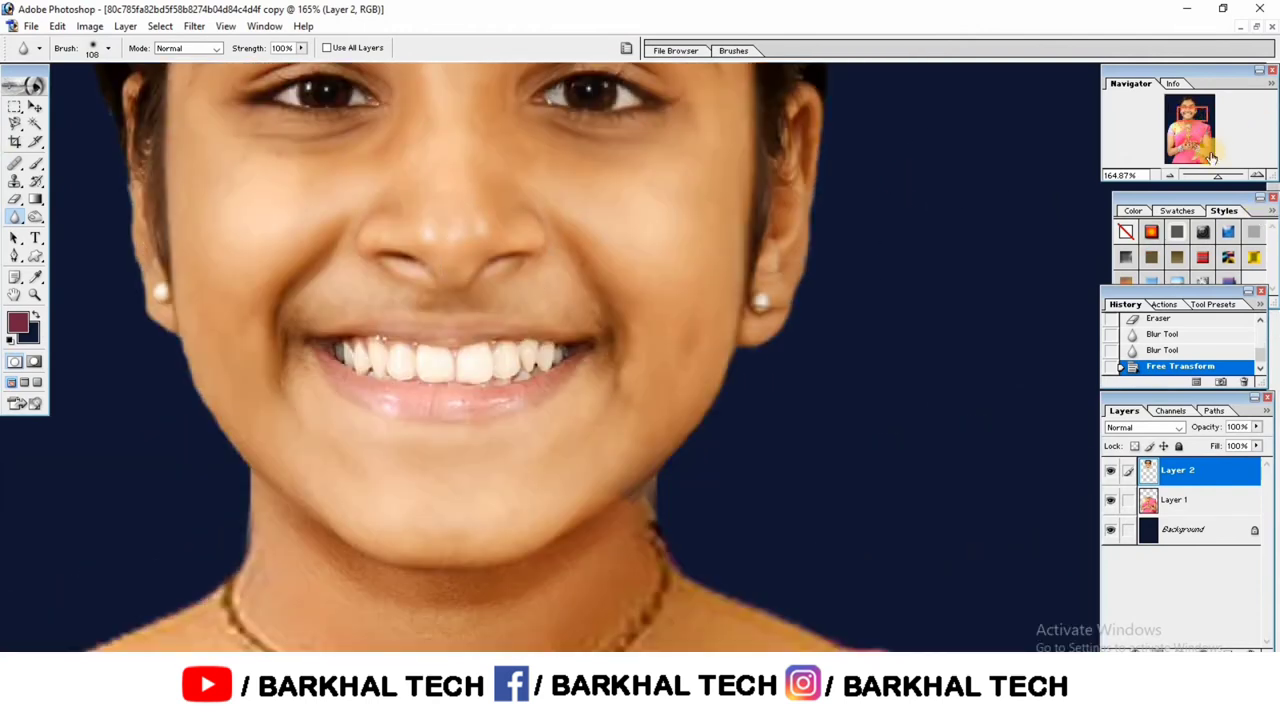
pyautogui.click(22, 318)
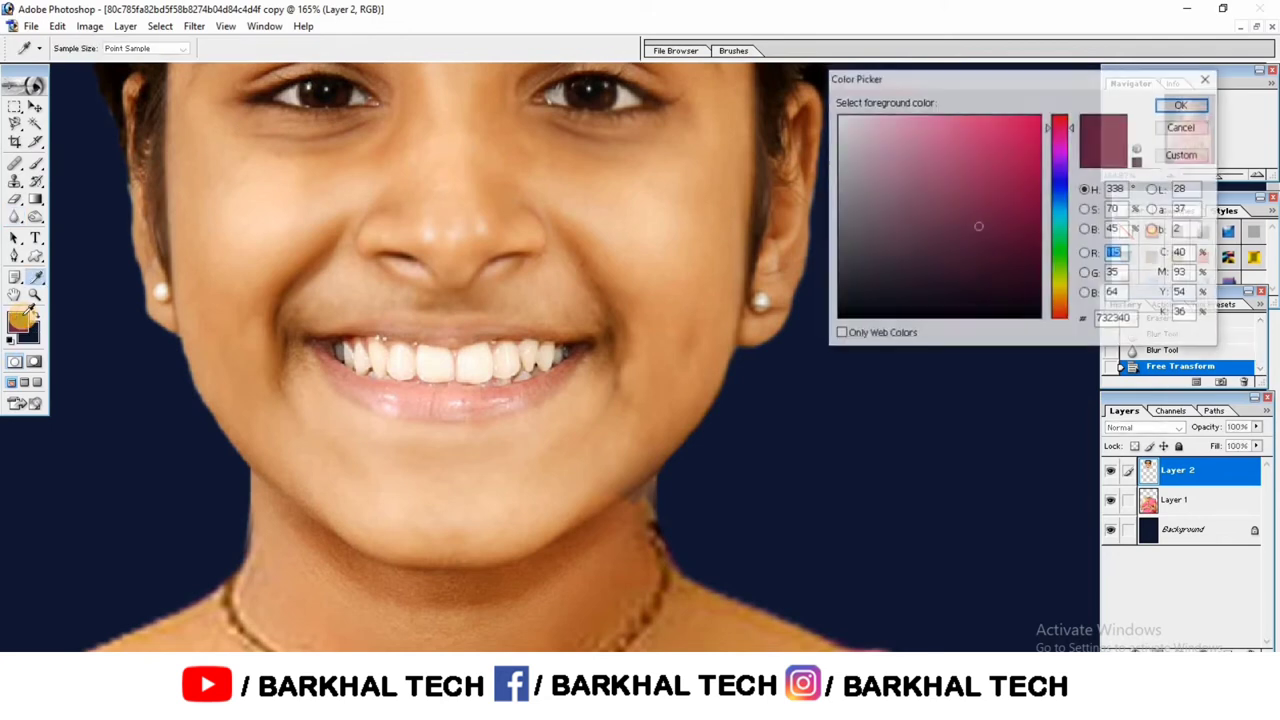
pyautogui.click(1062, 116)
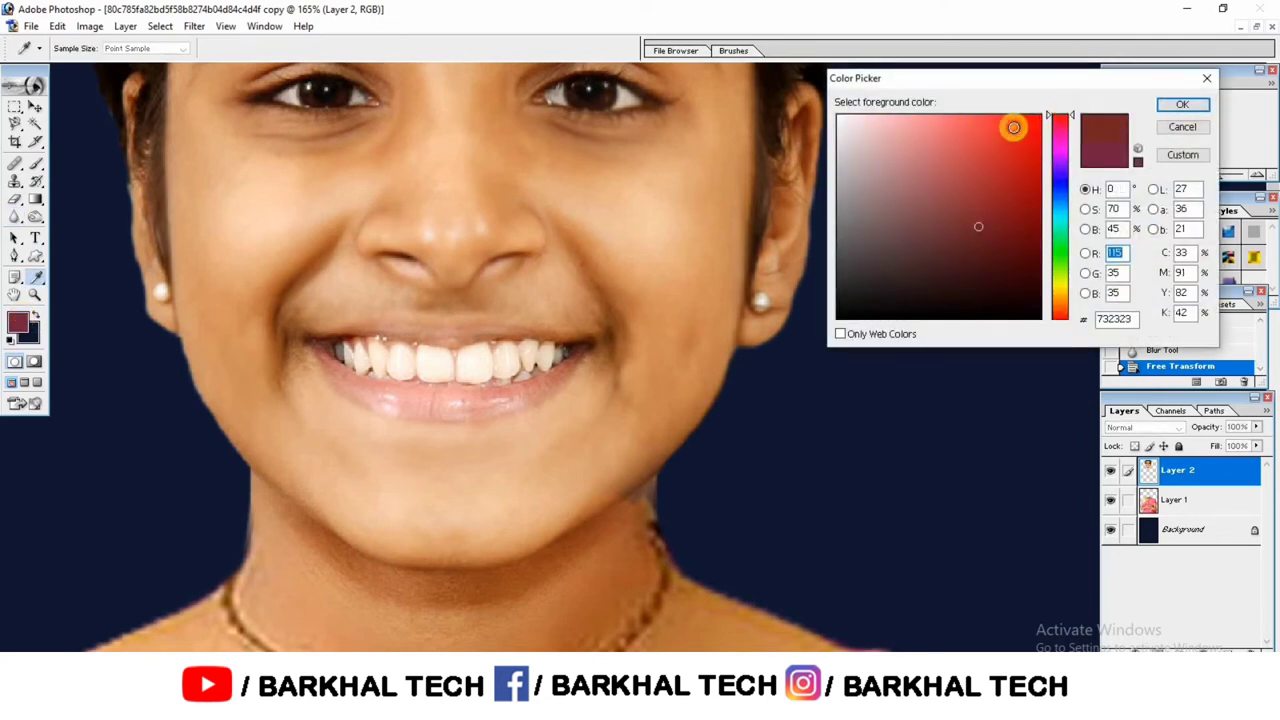
pyautogui.moveTo(1008, 126); pyautogui.dragTo(1041, 116)
pyautogui.click(1182, 104)
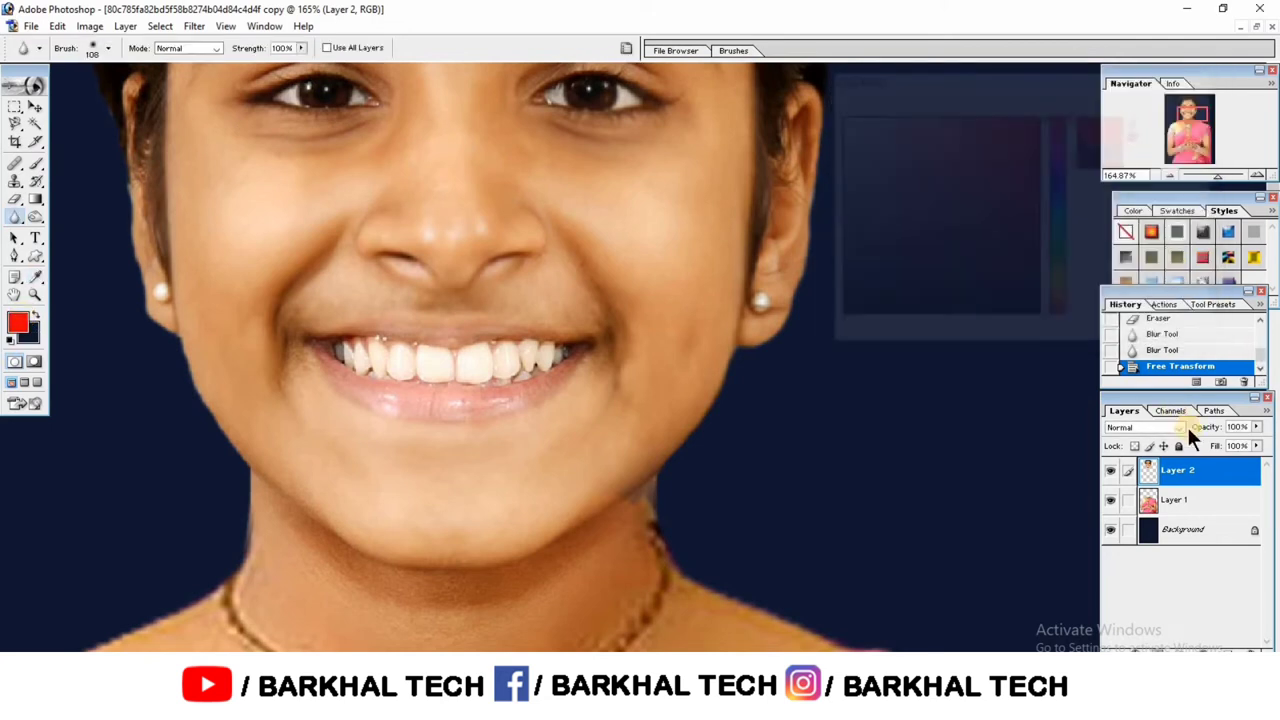
# Step: Duplicate Layer 2 to create Layer 2 copy
pyautogui.rightClick(1218, 472)
pyautogui.click(1190, 485)
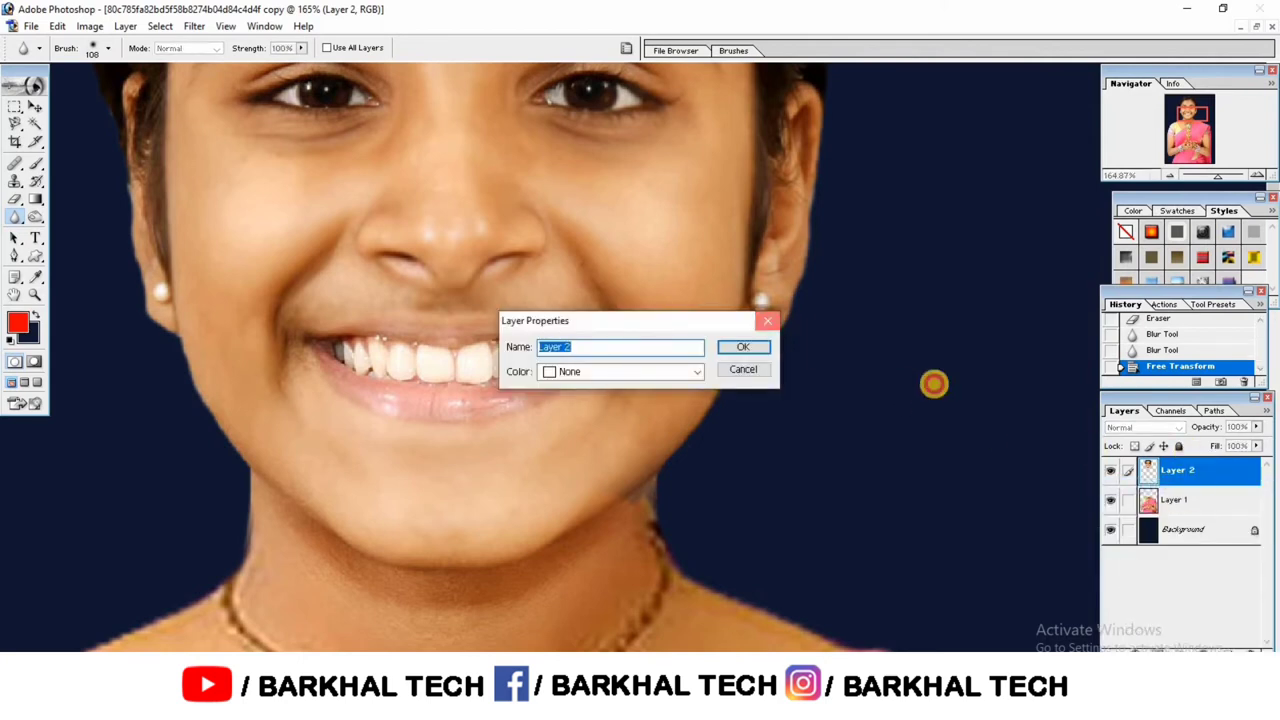
pyautogui.press('Escape')
pyautogui.rightClick(1243, 468)
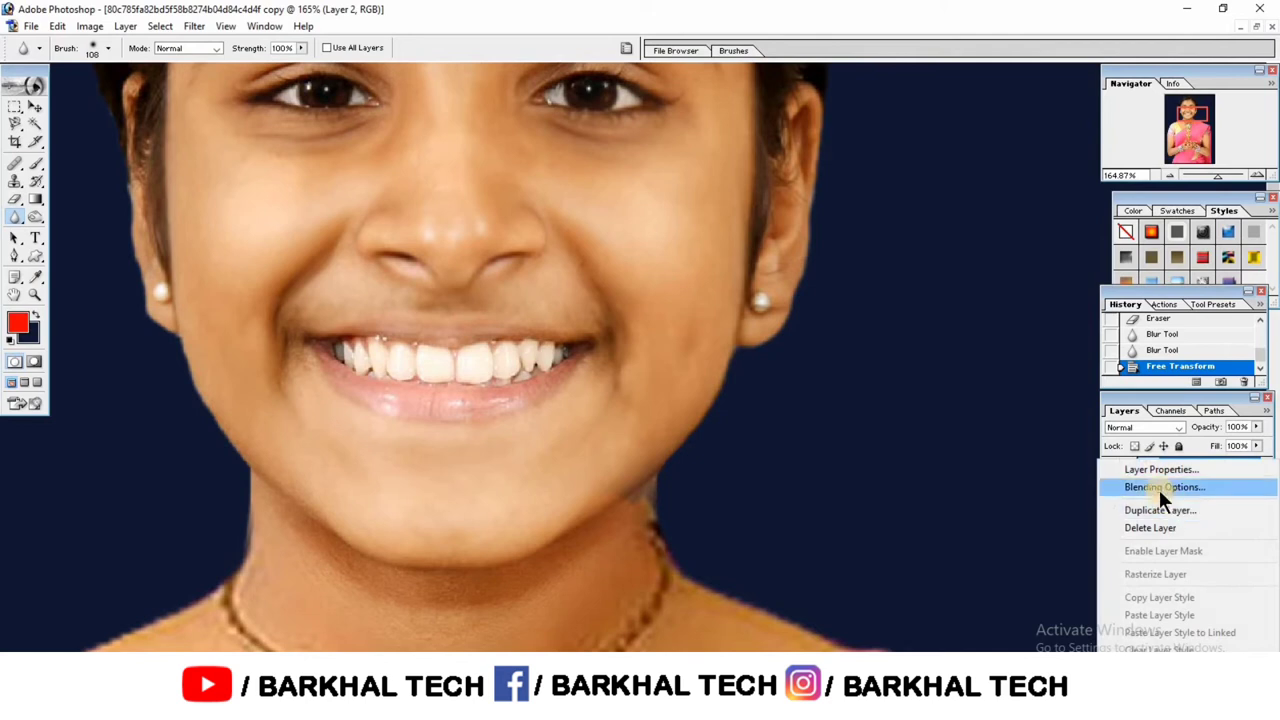
pyautogui.click(1150, 510)
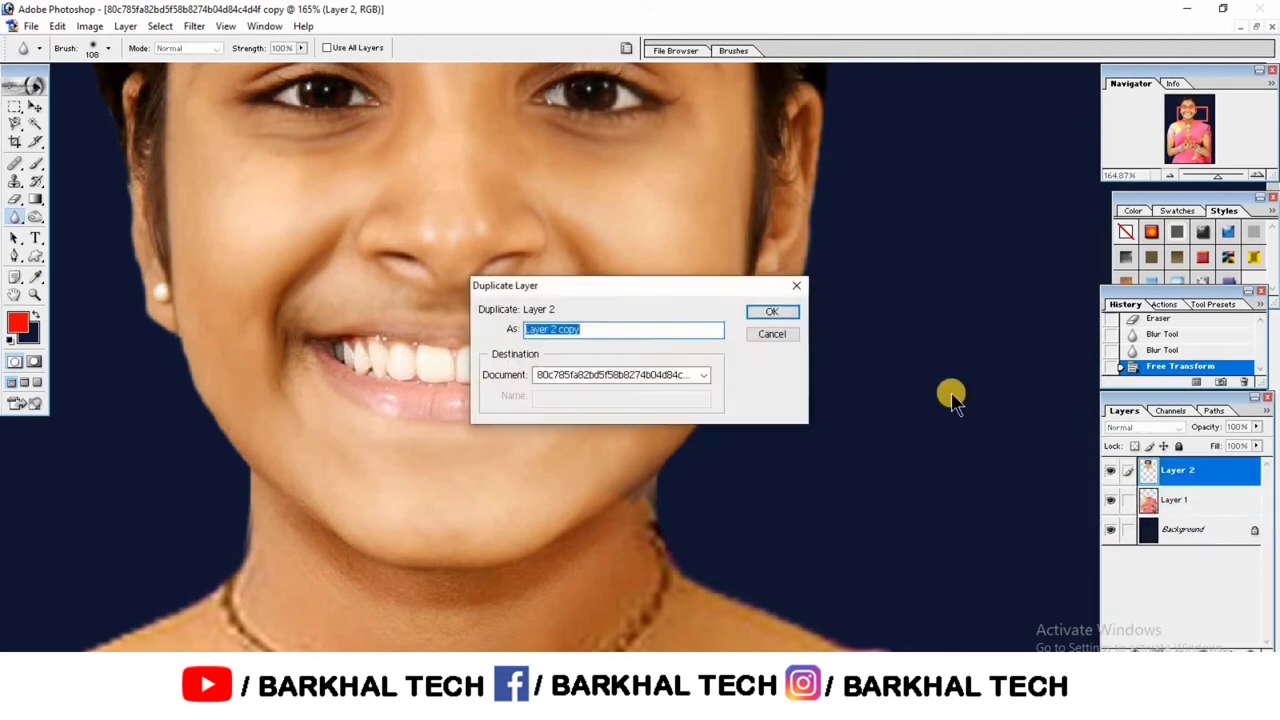
pyautogui.click(778, 312)
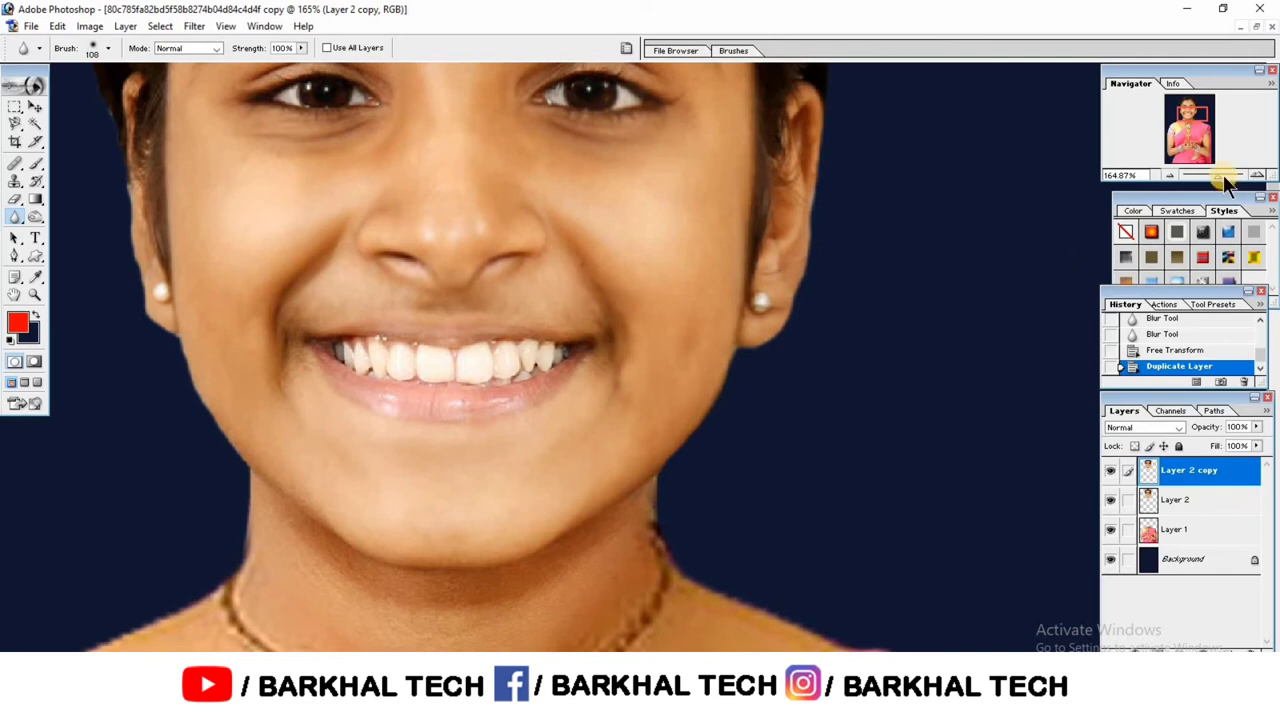
# Step: Zoom to about 349% on the mouth and trace around the lips with the Lasso
pyautogui.moveTo(1224, 179); pyautogui.dragTo(1230, 180)
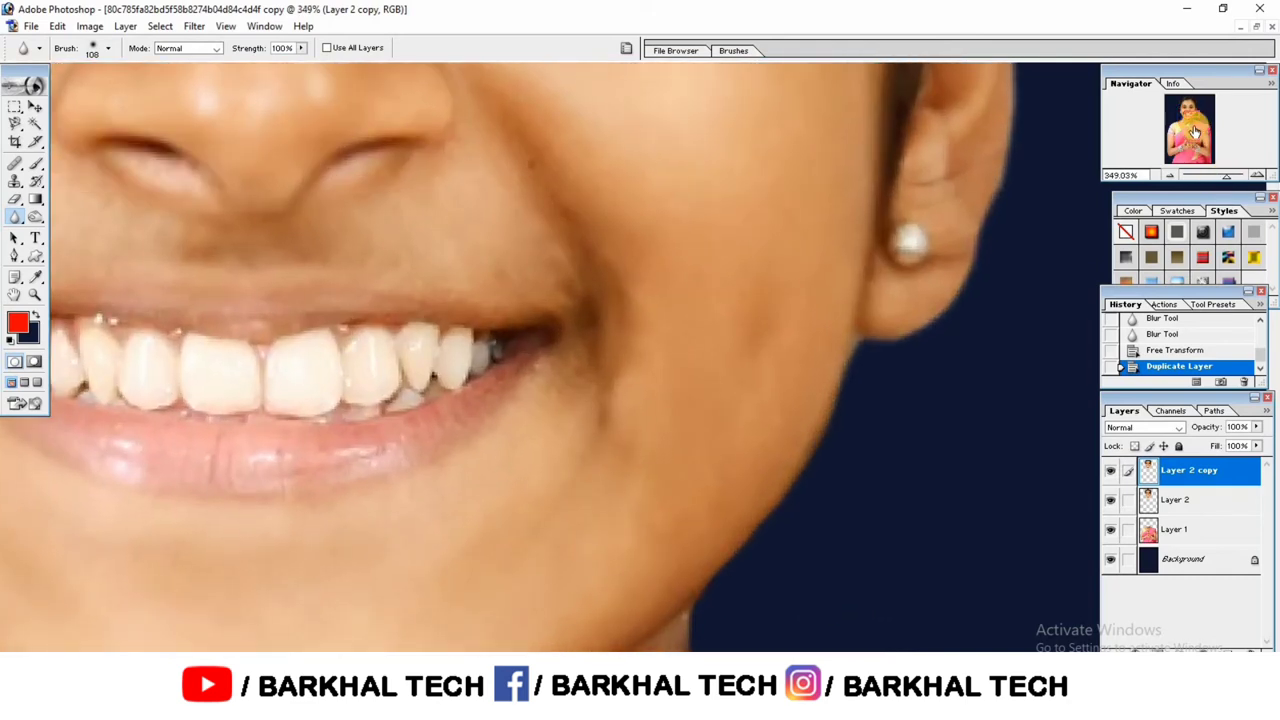
pyautogui.moveTo(1194, 121); pyautogui.dragTo(1191, 121)
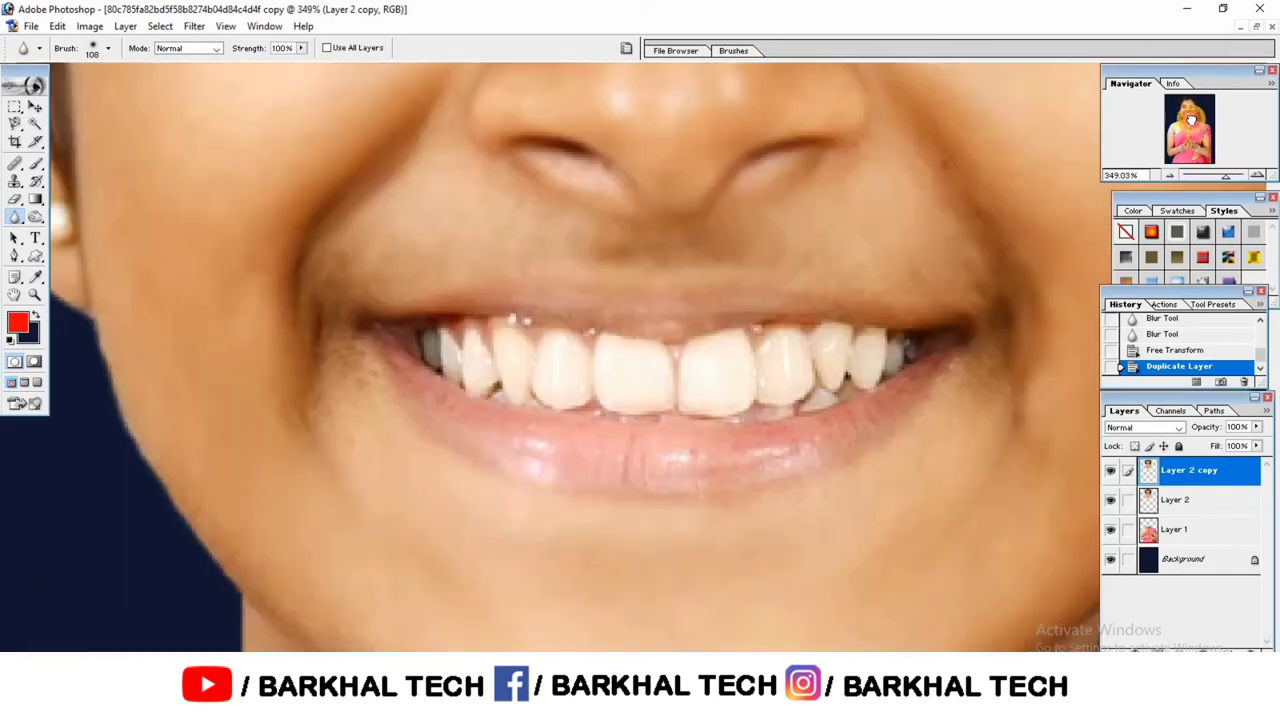
pyautogui.moveTo(20, 128); pyautogui.dragTo(80, 123)
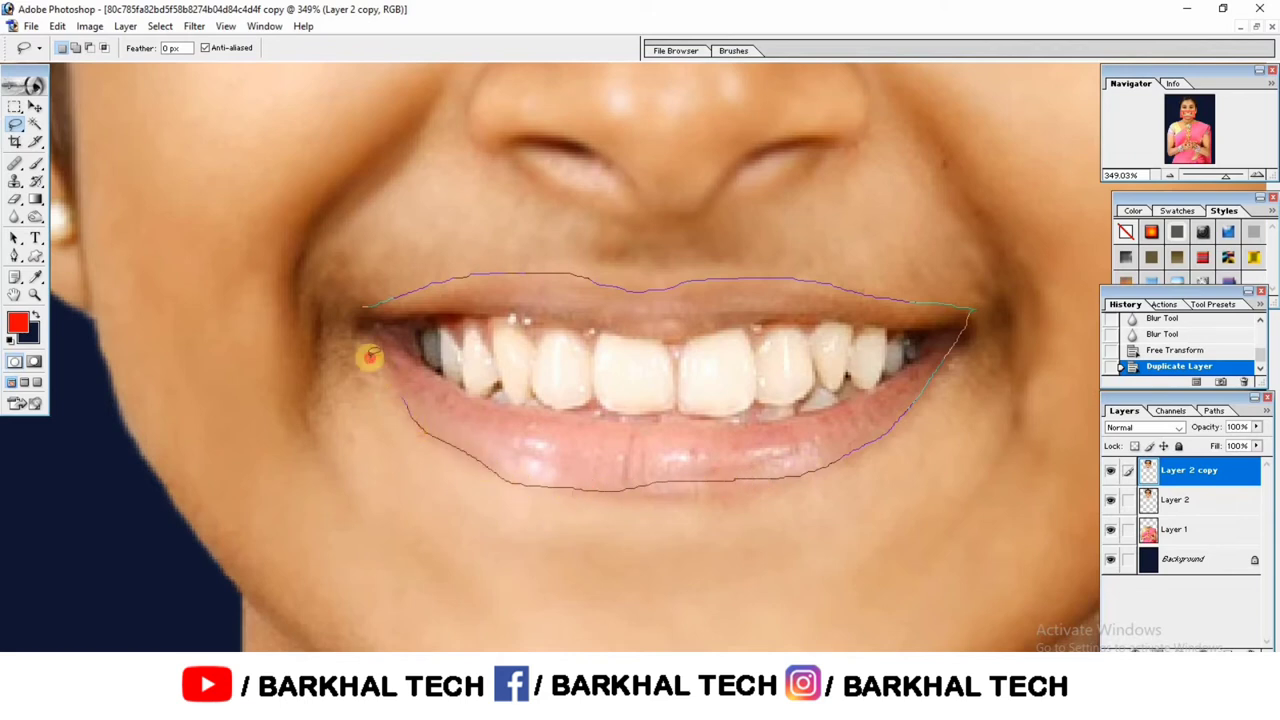
# Step: Close the lip selection and pick a ~64 px Brush with the Oval 45 Multiply preset
pyautogui.moveTo(362, 308); pyautogui.dragTo(357, 306)
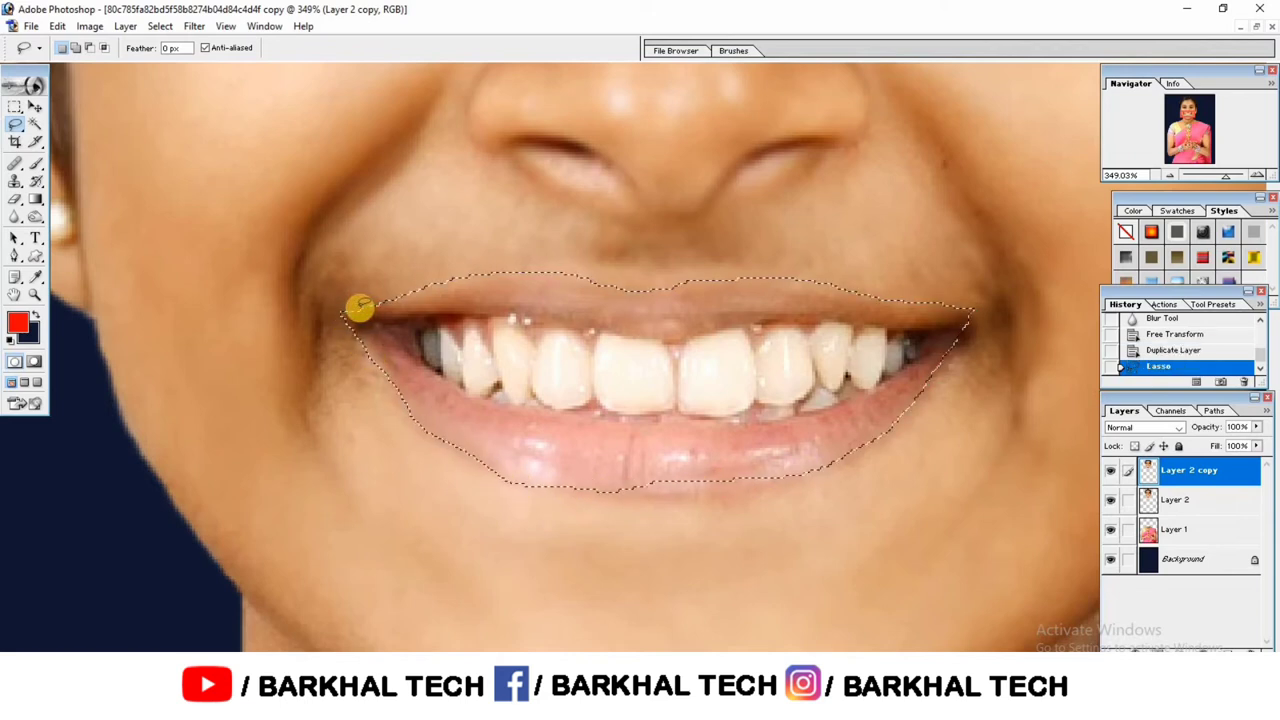
pyautogui.click(35, 164)
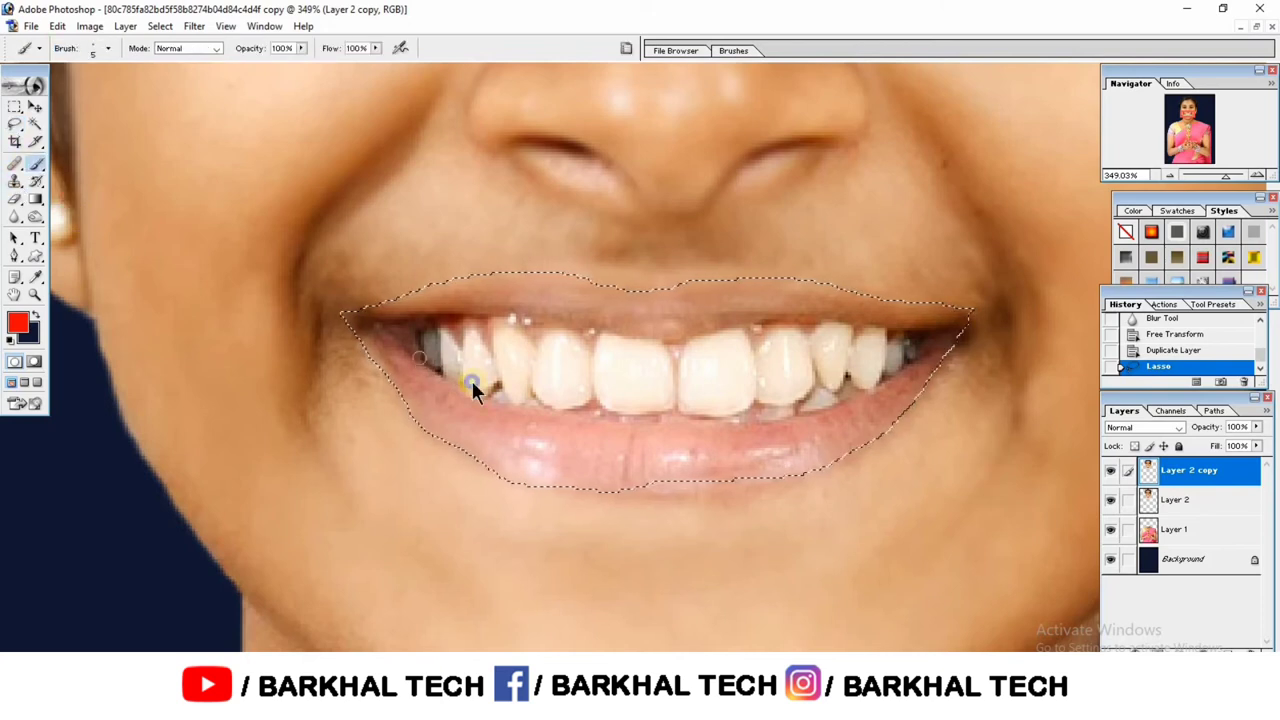
pyautogui.rightClick(471, 378)
pyautogui.moveTo(506, 383); pyautogui.dragTo(489, 383)
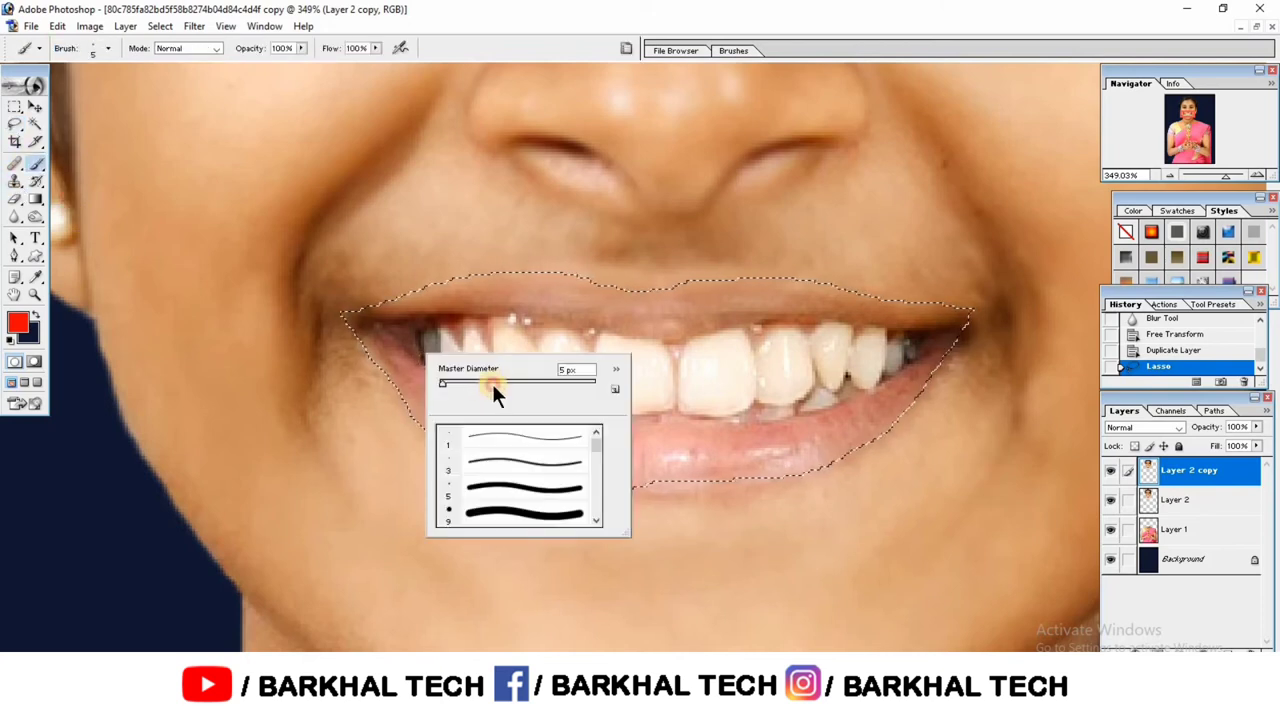
pyautogui.press('Return')
pyautogui.click(38, 48)
pyautogui.click(62, 99)
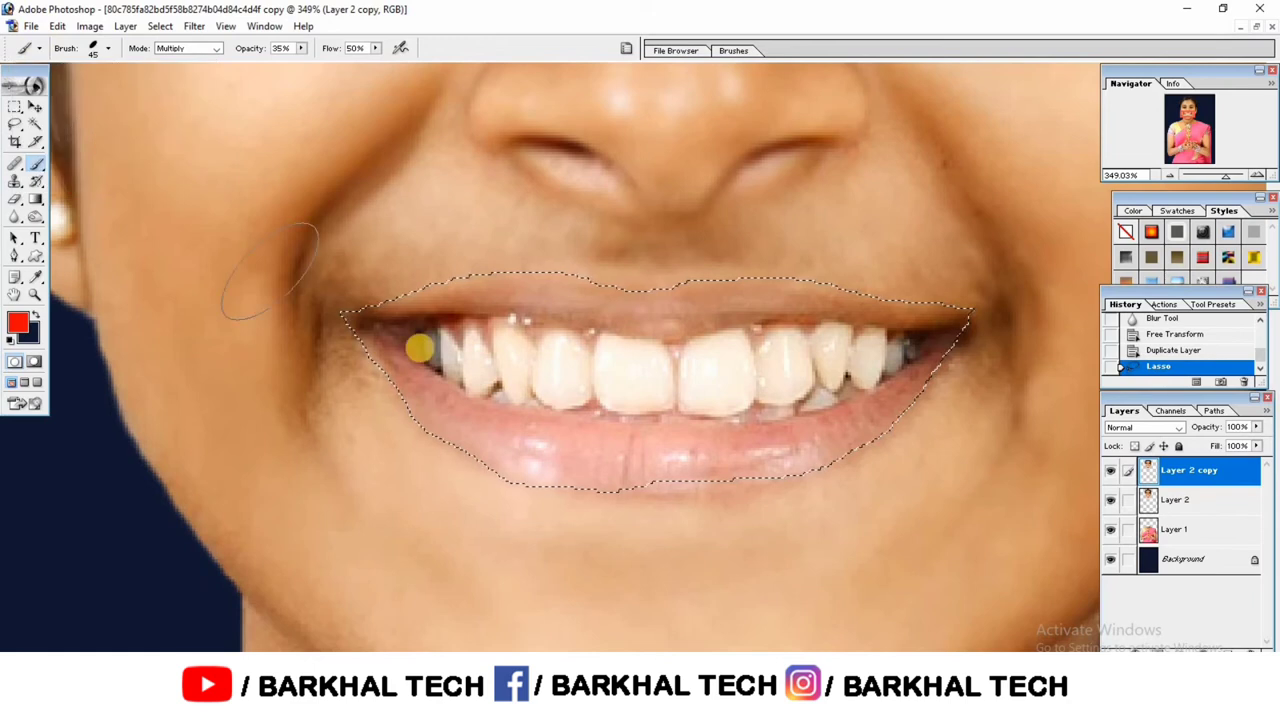
# Step: Paint red over both lips, undo the stray teeth stroke, then deselect
pyautogui.moveTo(363, 340)
pyautogui.mouseDown()
pyautogui.moveTo(440, 420)
pyautogui.moveTo(632, 462)
pyautogui.mouseUp()
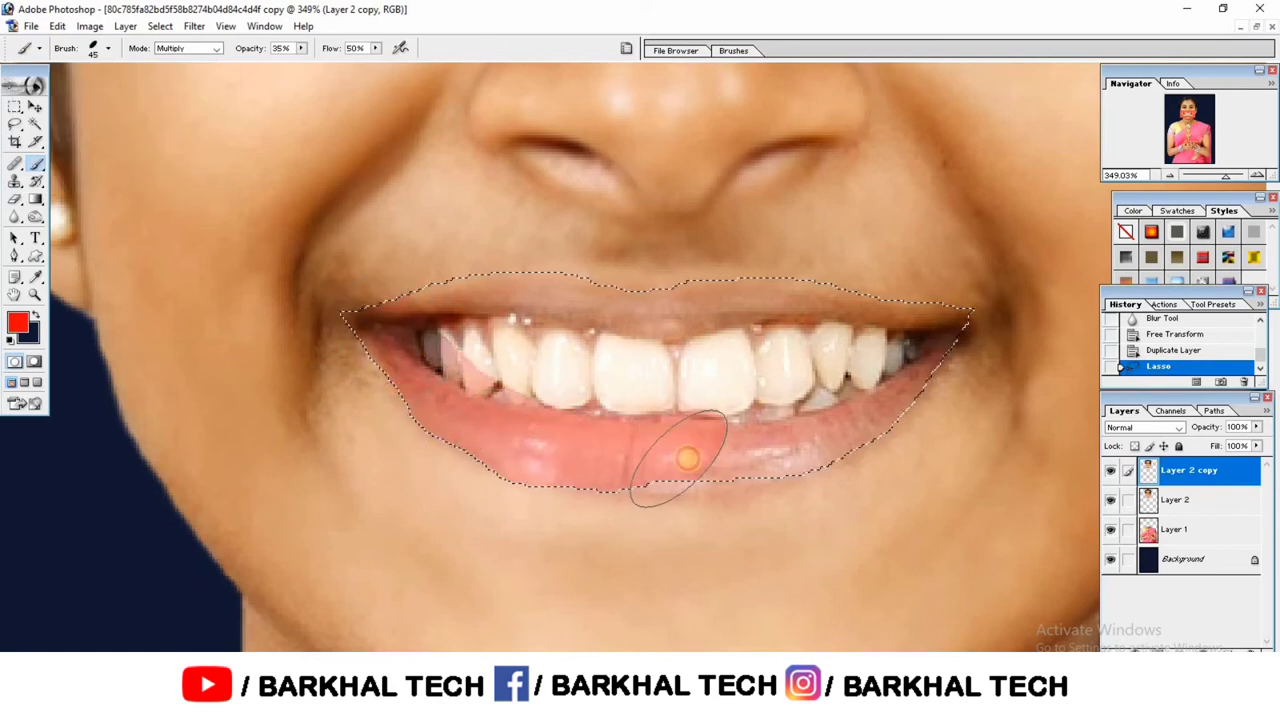
pyautogui.hotkey('ctrl', 'z')
pyautogui.moveTo(950, 412)
pyautogui.mouseDown()
pyautogui.moveTo(659, 479)
pyautogui.moveTo(314, 360)
pyautogui.moveTo(357, 387)
pyautogui.mouseUp()
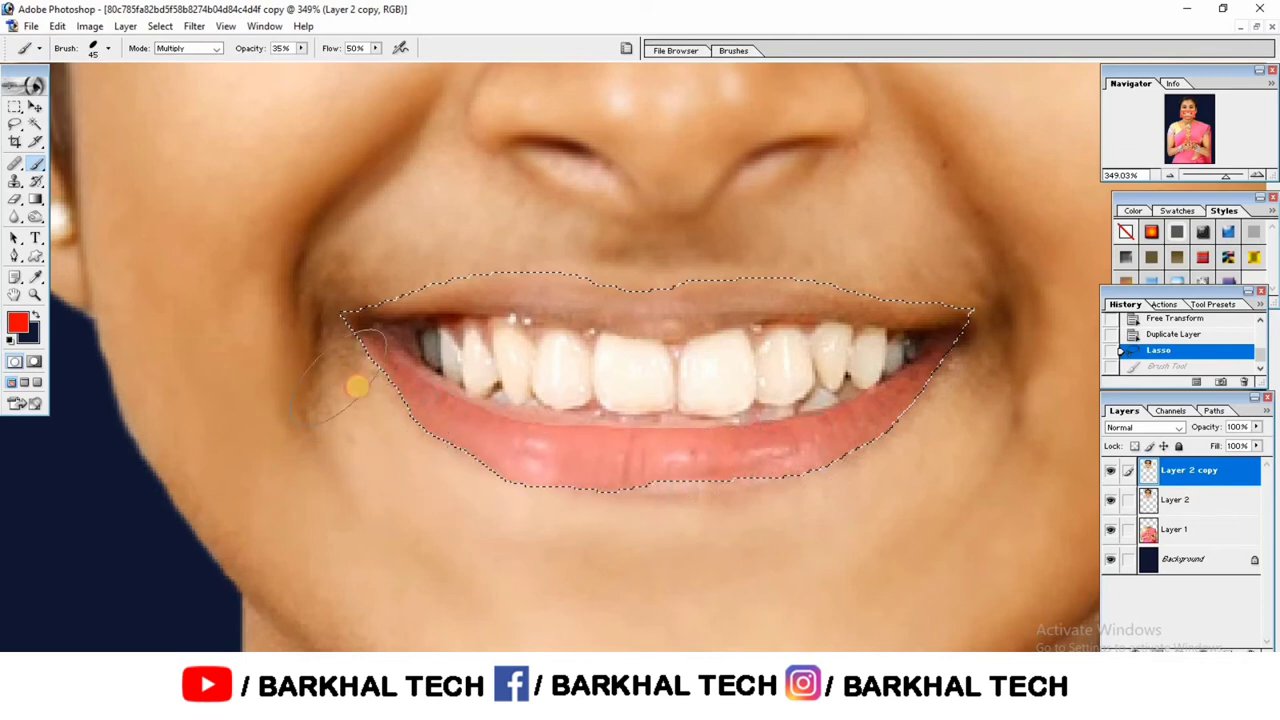
pyautogui.moveTo(425, 429)
pyautogui.mouseDown()
pyautogui.moveTo(915, 383)
pyautogui.moveTo(910, 403)
pyautogui.mouseUp()
pyautogui.moveTo(808, 488); pyautogui.dragTo(486, 480)
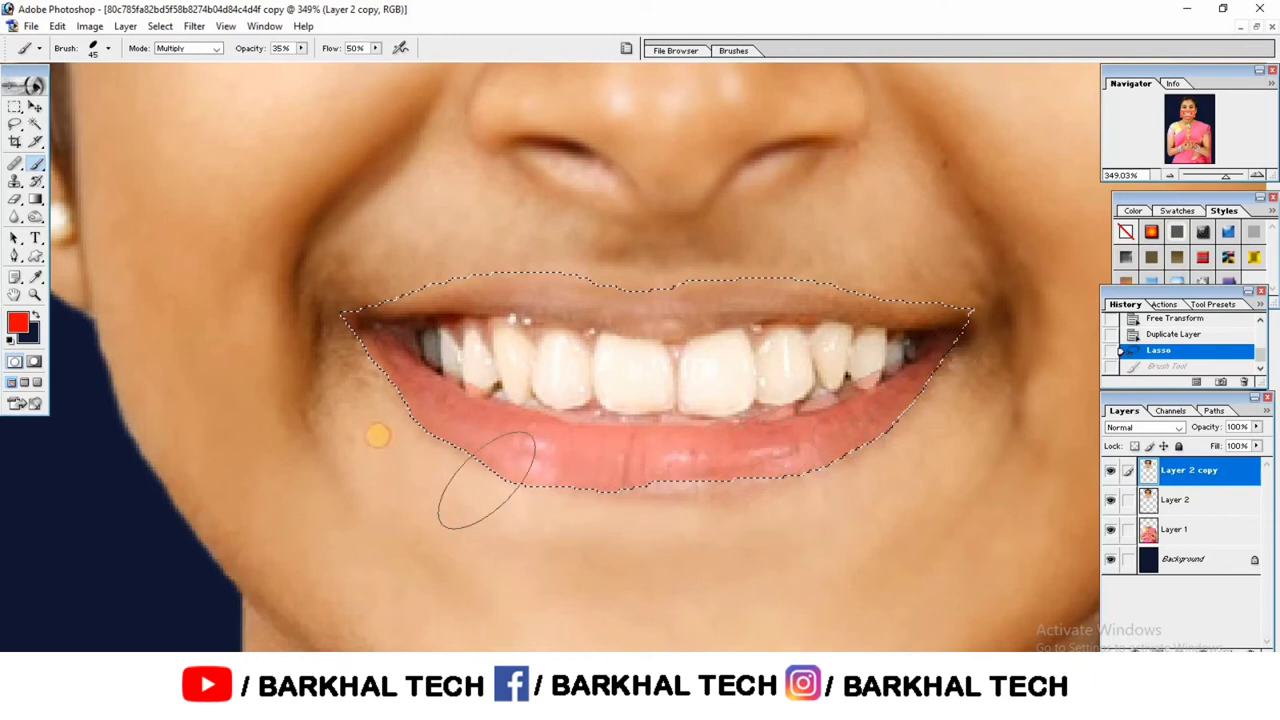
pyautogui.moveTo(382, 294)
pyautogui.mouseDown()
pyautogui.moveTo(517, 246)
pyautogui.moveTo(677, 266)
pyautogui.moveTo(817, 260)
pyautogui.moveTo(973, 285)
pyautogui.moveTo(888, 271)
pyautogui.moveTo(648, 289)
pyautogui.moveTo(500, 266)
pyautogui.moveTo(296, 334)
pyautogui.moveTo(443, 449)
pyautogui.moveTo(643, 480)
pyautogui.moveTo(843, 421)
pyautogui.moveTo(940, 354)
pyautogui.moveTo(897, 263)
pyautogui.moveTo(369, 291)
pyautogui.moveTo(749, 266)
pyautogui.moveTo(982, 298)
pyautogui.moveTo(848, 478)
pyautogui.mouseUp()
pyautogui.moveTo(445, 500); pyautogui.dragTo(291, 349)
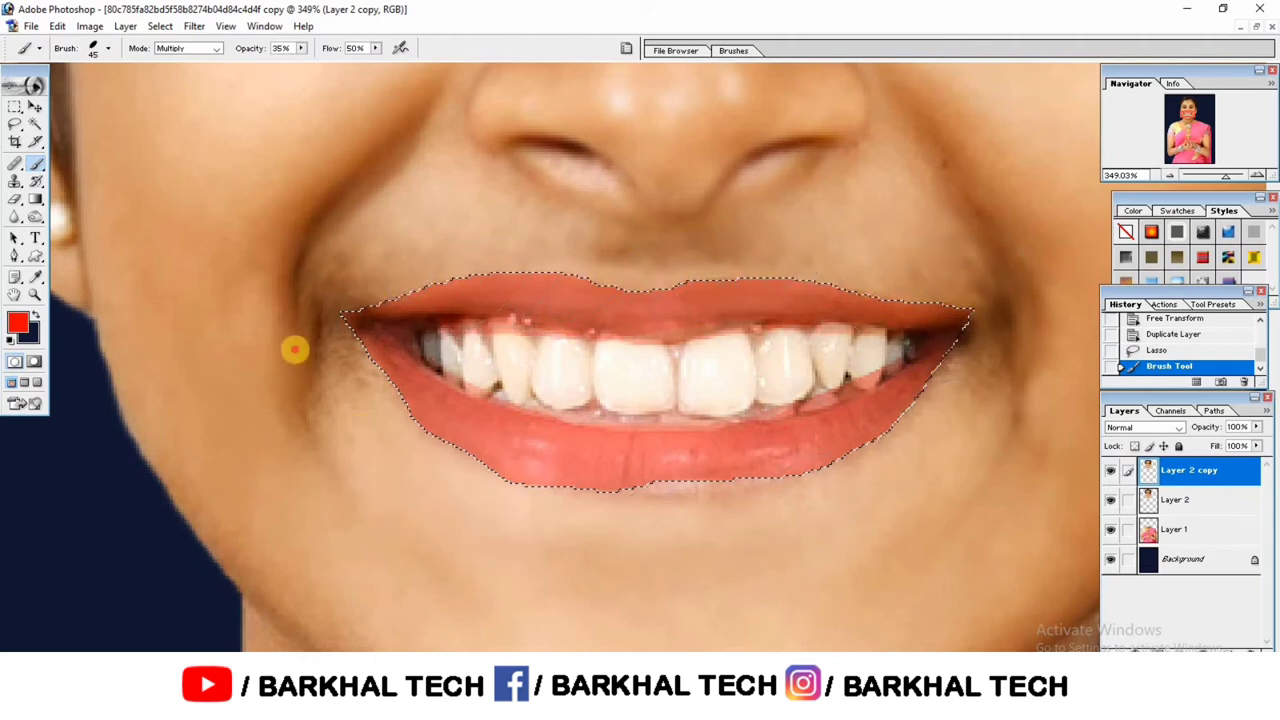
pyautogui.click(15, 106)
pyautogui.click(77, 118)
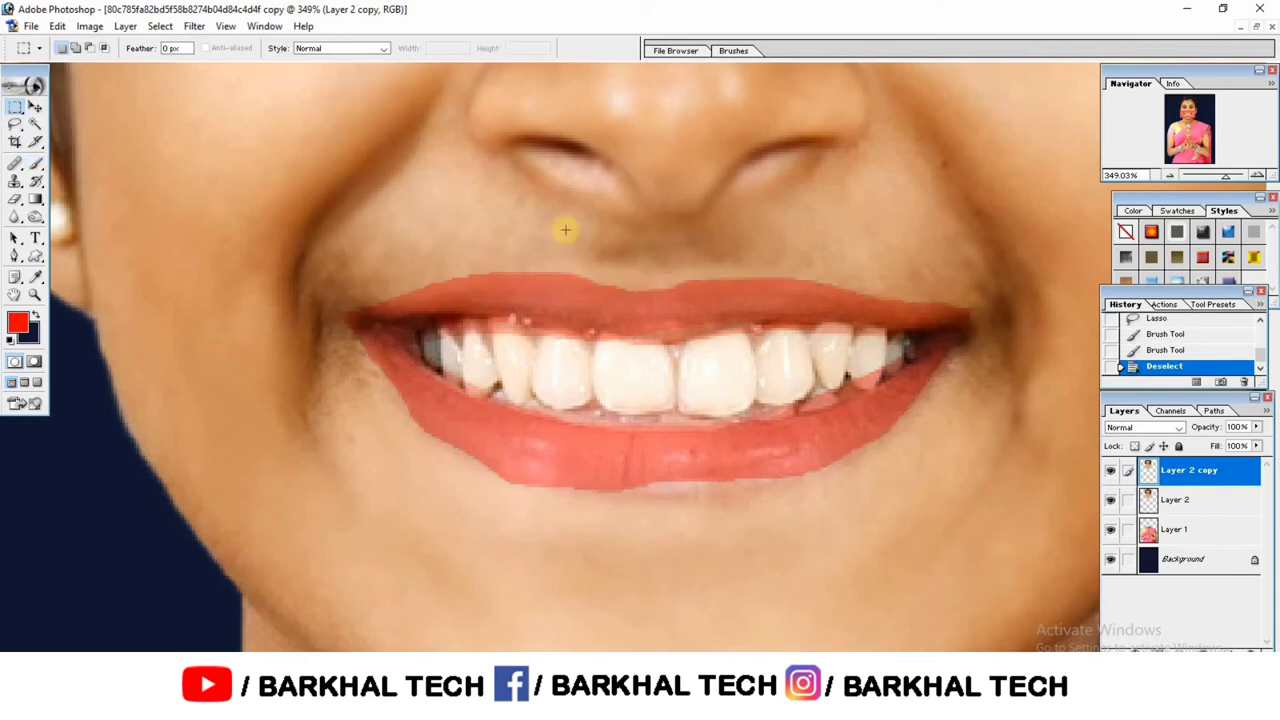
# Step: Erase red paint off the teeth edges with a 9 px eraser
pyautogui.click(15, 200)
pyautogui.rightClick(490, 420)
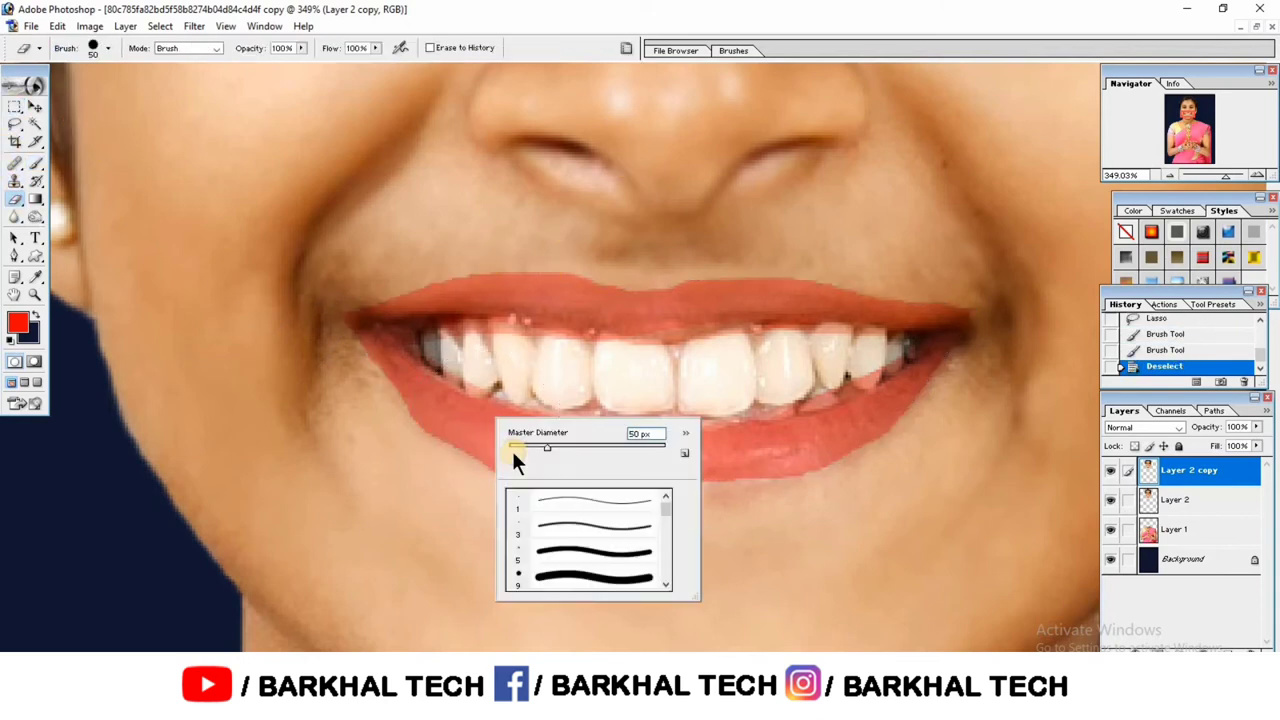
pyautogui.rightClick(565, 375)
pyautogui.doubleClick(655, 540)
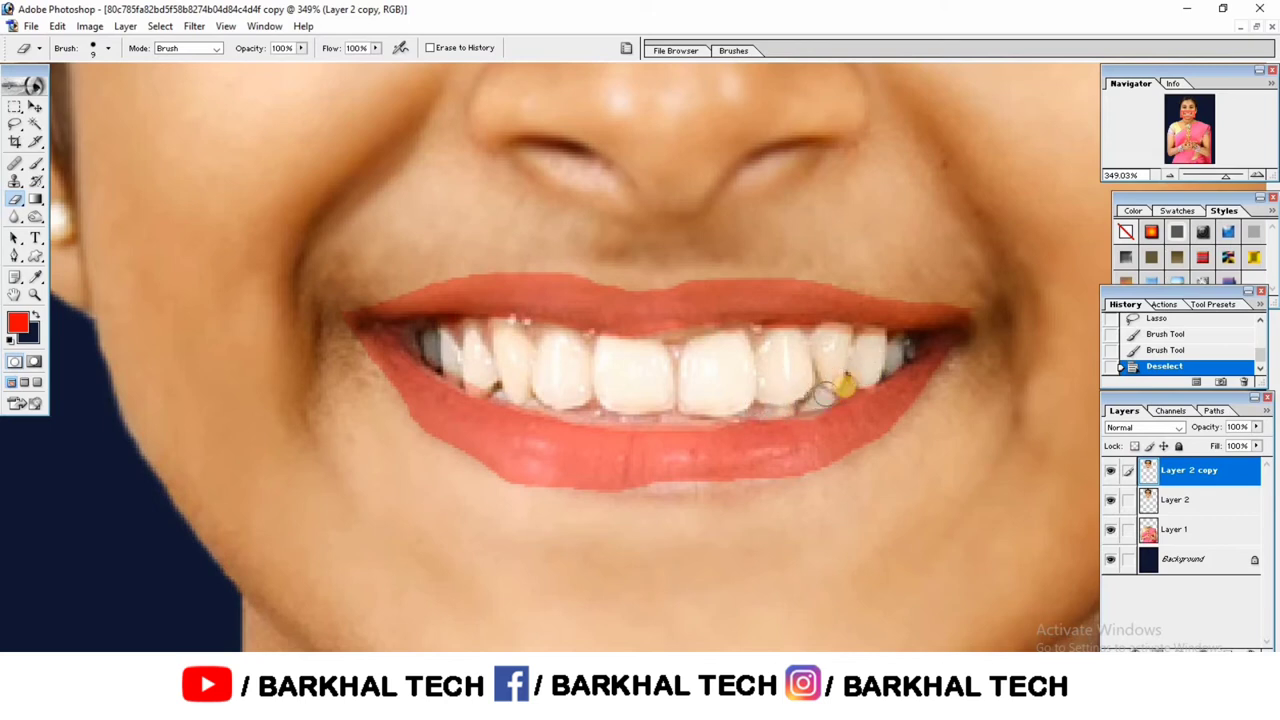
pyautogui.click(914, 344)
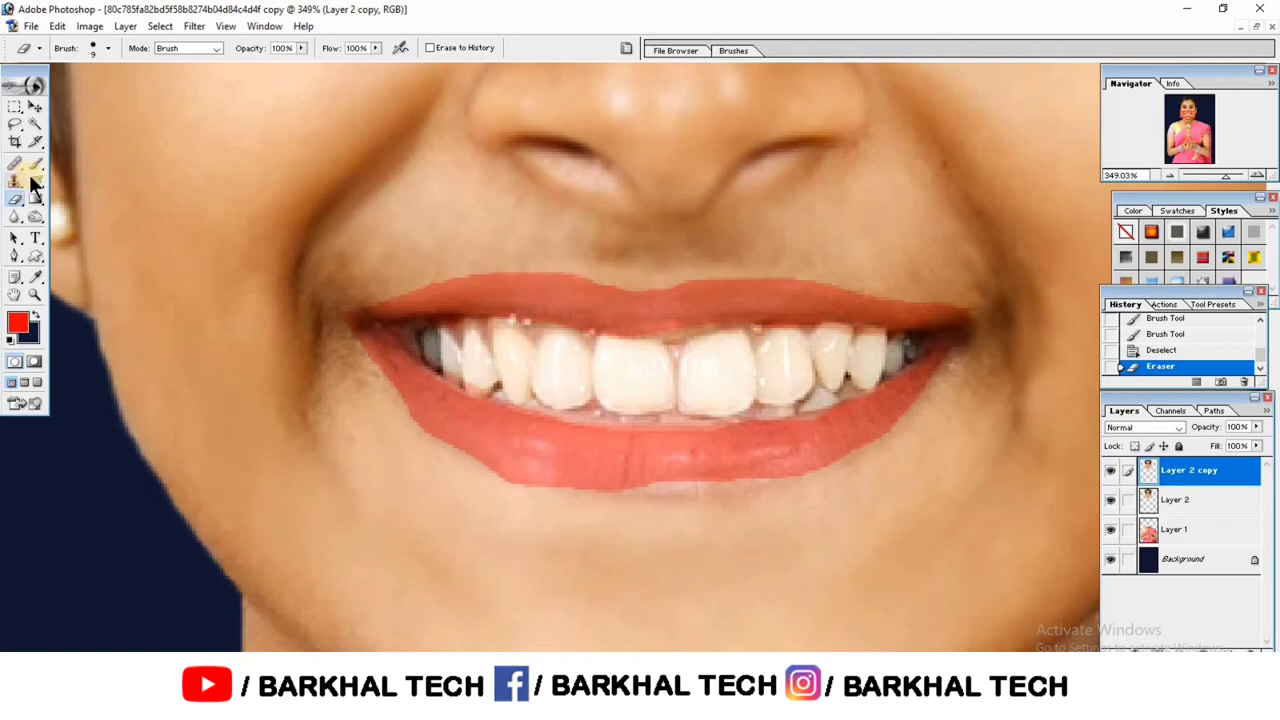
# Step: Choose the Smudge tool and try large-brush lower-lip smudges, undoing them
pyautogui.click(11, 199)
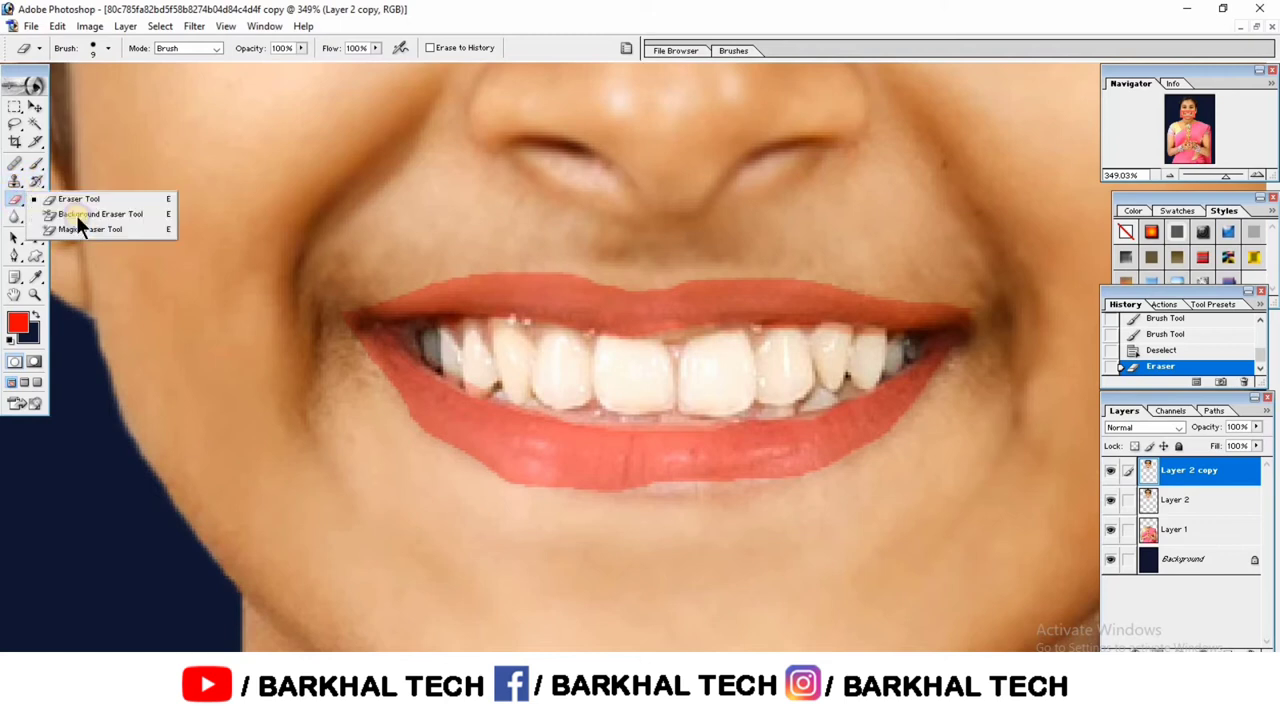
pyautogui.moveTo(13, 220); pyautogui.dragTo(52, 255)
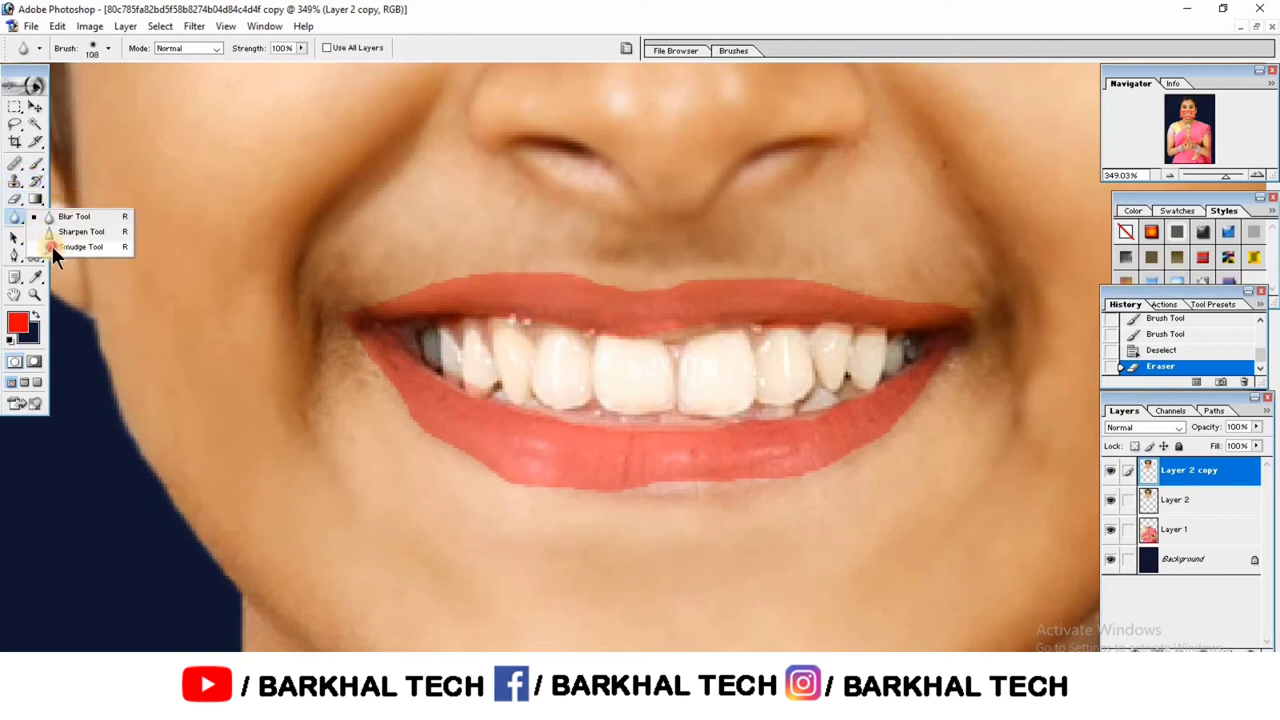
pyautogui.click(51, 246)
pyautogui.rightClick(523, 458)
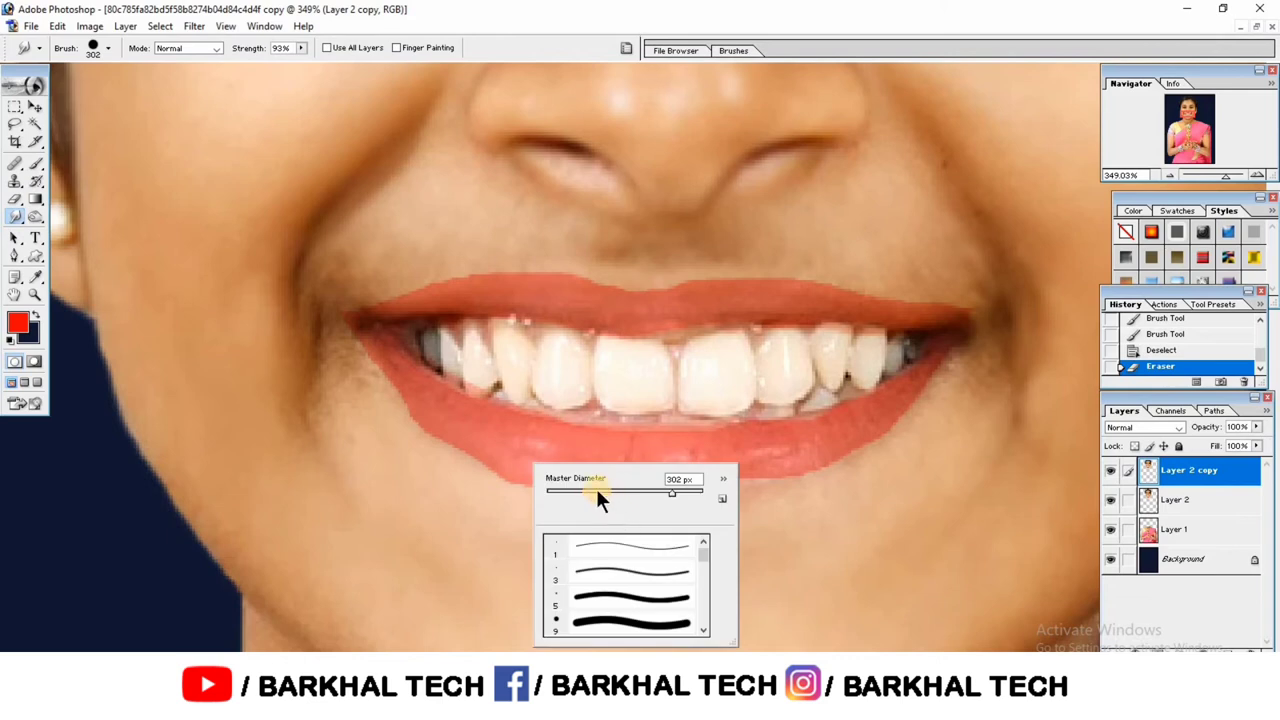
pyautogui.moveTo(631, 500)
pyautogui.mouseDown()
pyautogui.moveTo(771, 457)
pyautogui.moveTo(694, 543)
pyautogui.mouseUp()
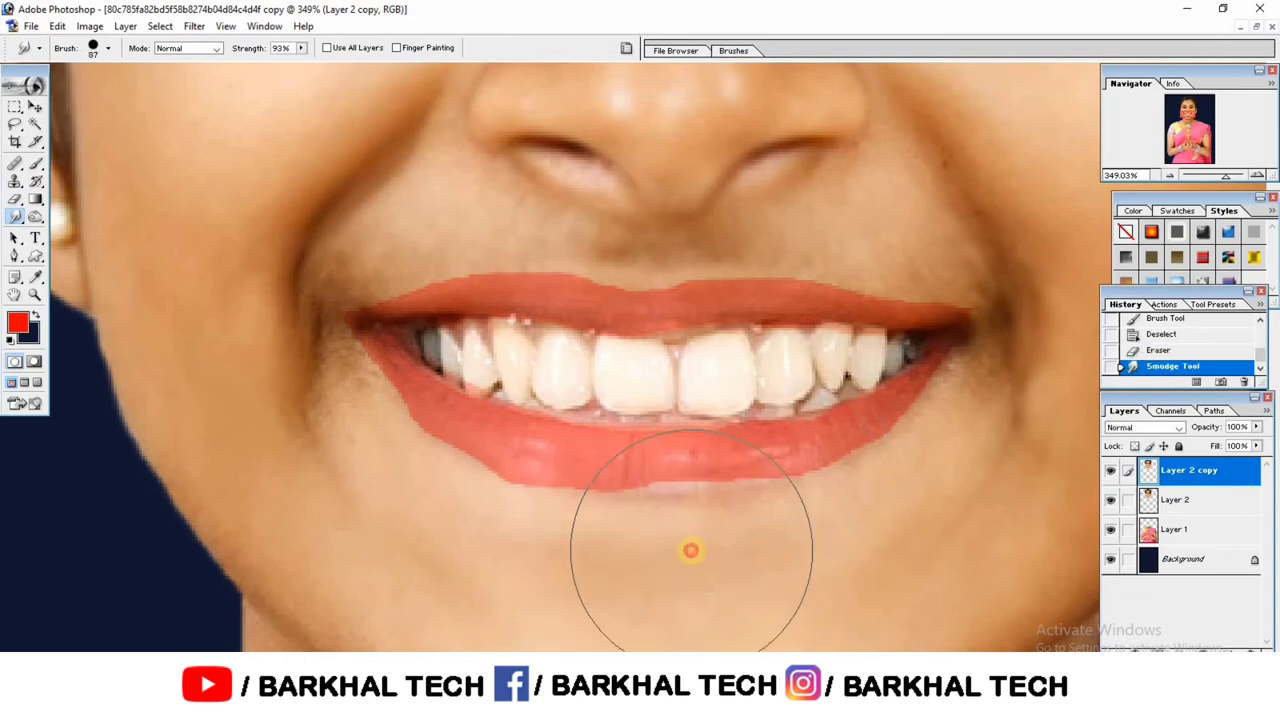
pyautogui.hotkey('ctrl', 'z')
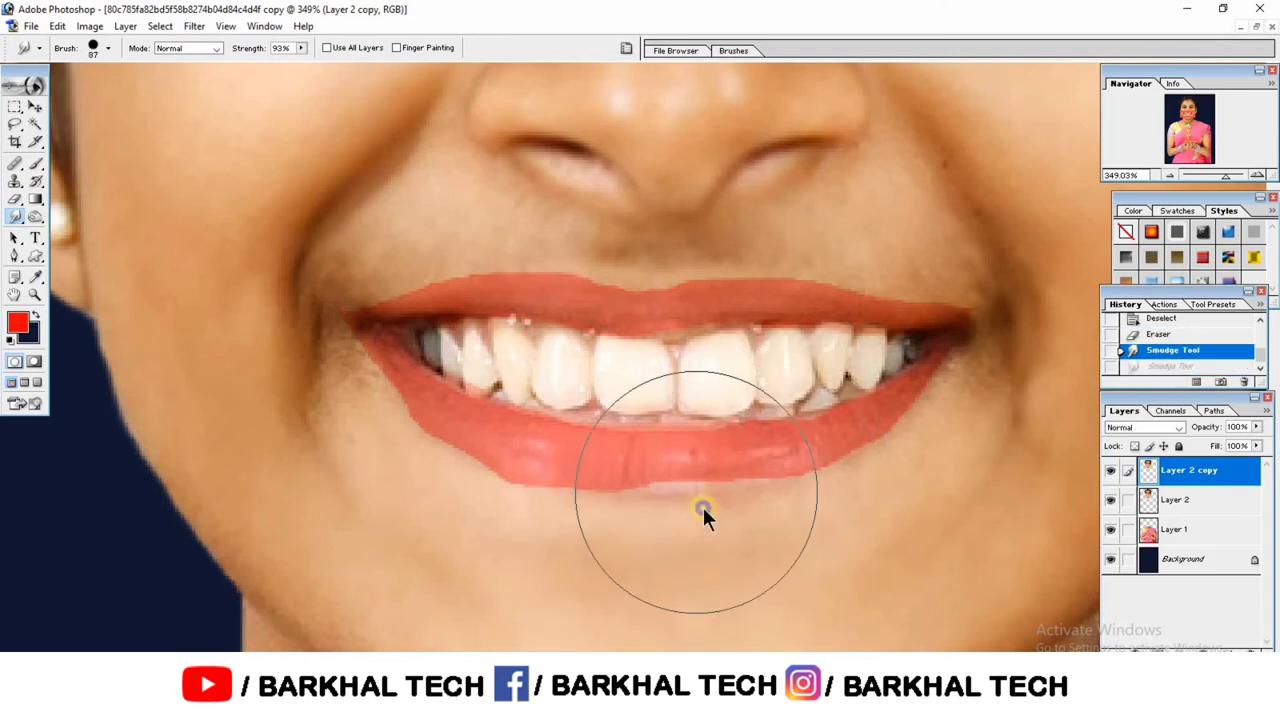
pyautogui.rightClick(705, 500)
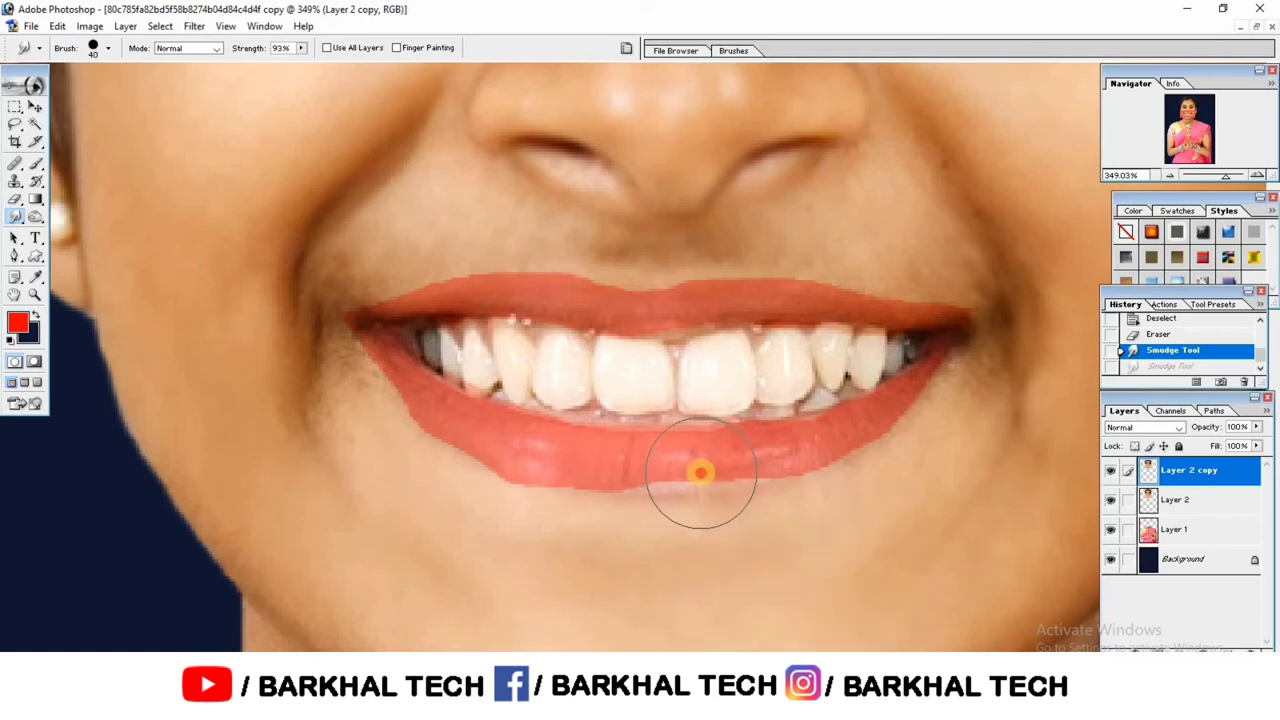
pyautogui.moveTo(700, 470); pyautogui.dragTo(608, 551)
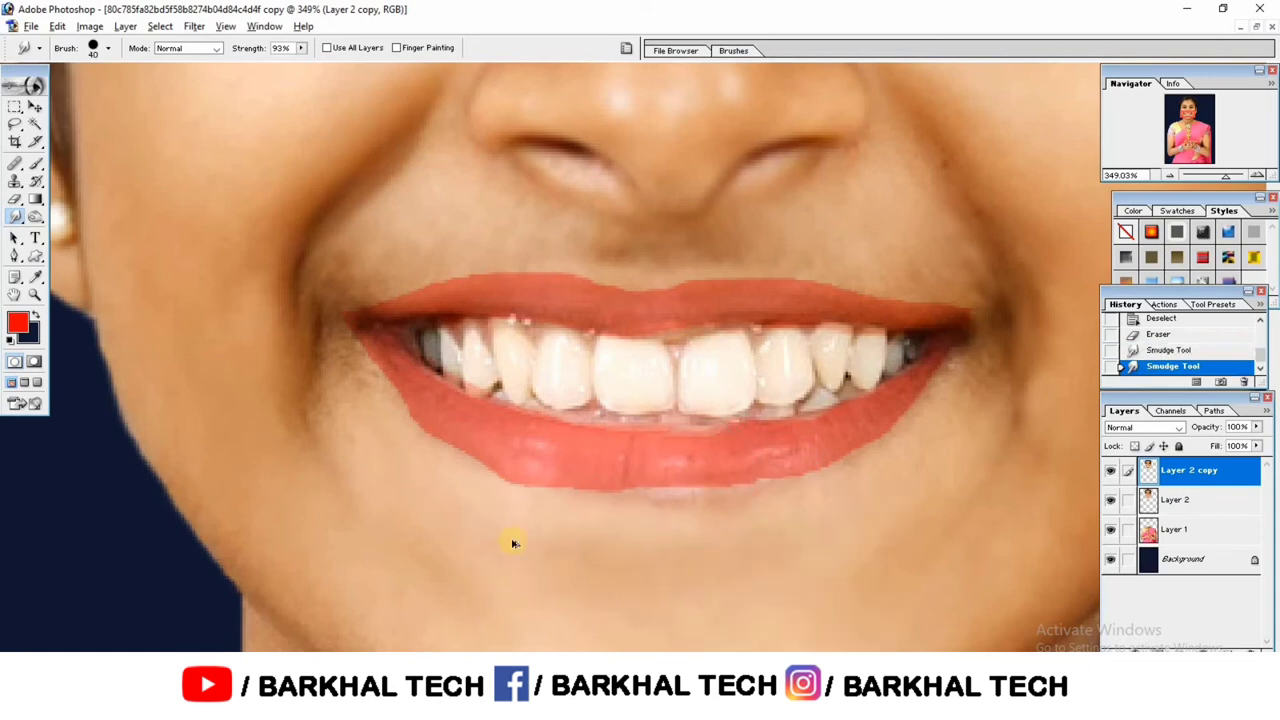
pyautogui.hotkey('ctrl', 'z')
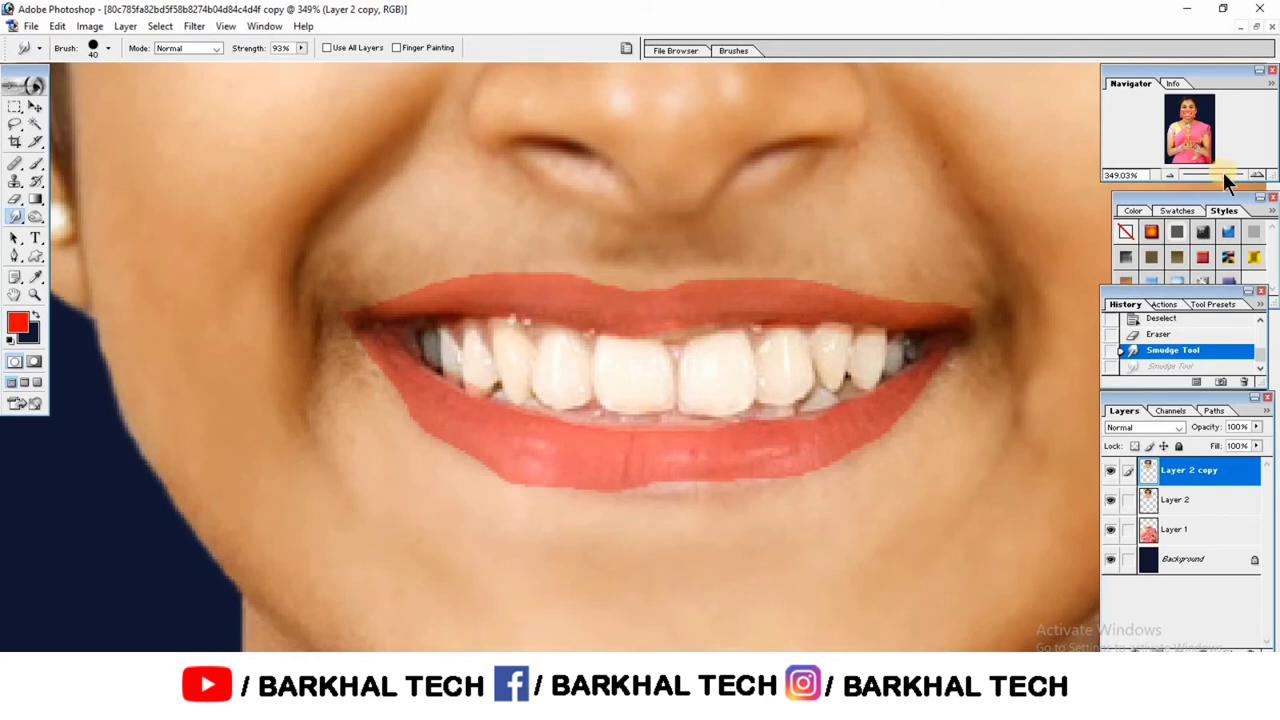
# Step: Smudge the lower lip's bottom edge into an even curve with a 21 px brush
pyautogui.moveTo(1224, 175); pyautogui.dragTo(1233, 177)
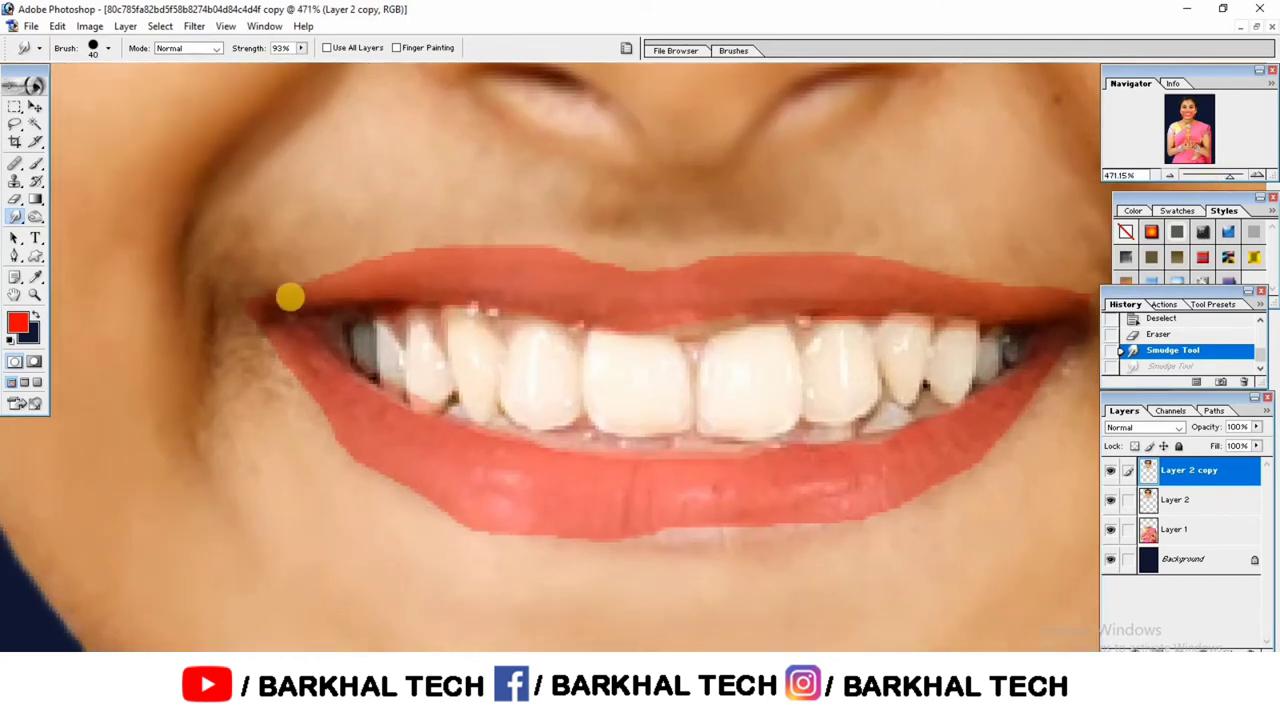
pyautogui.rightClick(808, 522)
pyautogui.click(814, 527)
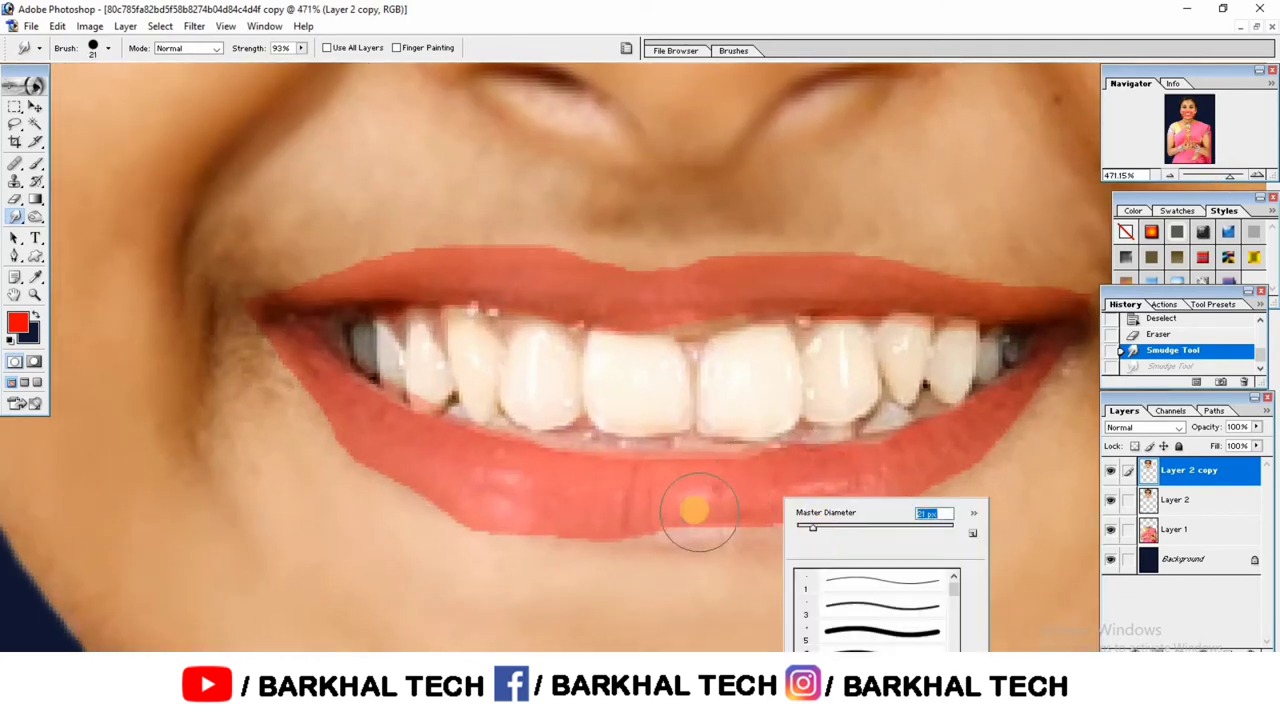
pyautogui.click(697, 512)
pyautogui.moveTo(694, 517)
pyautogui.mouseDown()
pyautogui.moveTo(744, 518)
pyautogui.moveTo(674, 530)
pyautogui.mouseUp()
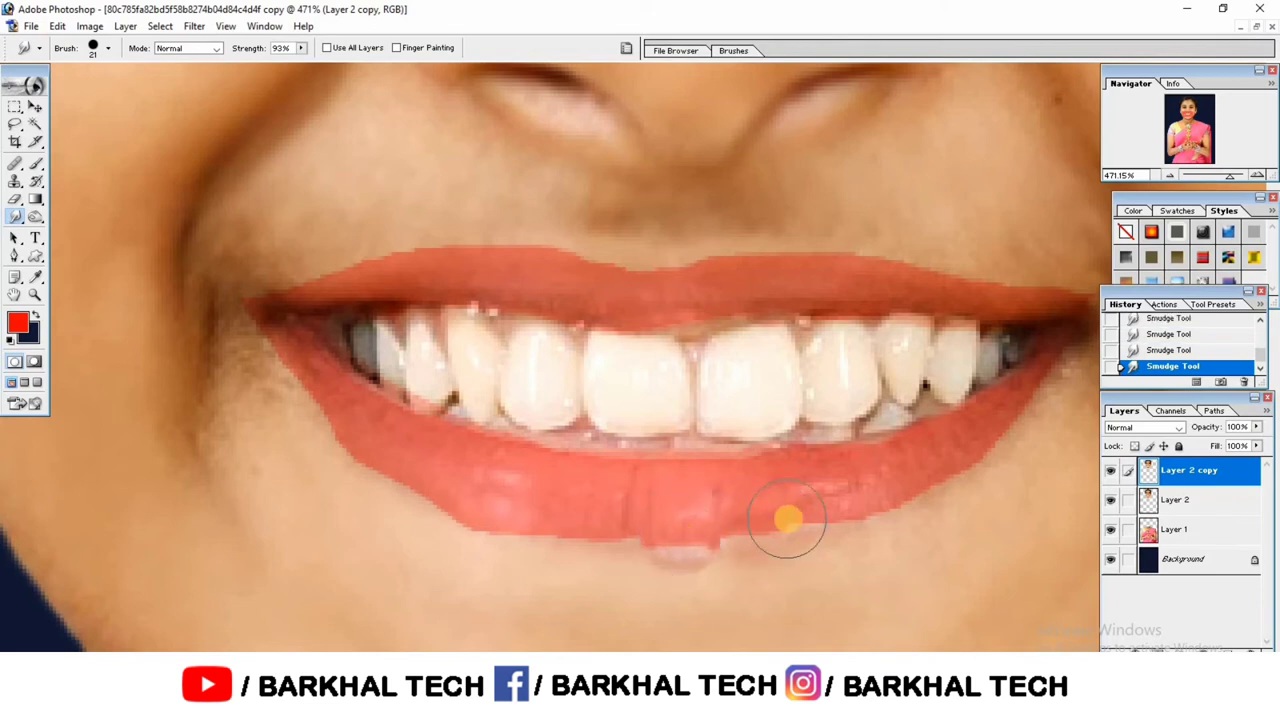
pyautogui.moveTo(789, 528)
pyautogui.mouseDown()
pyautogui.moveTo(617, 523)
pyautogui.moveTo(620, 535)
pyautogui.moveTo(842, 520)
pyautogui.mouseUp()
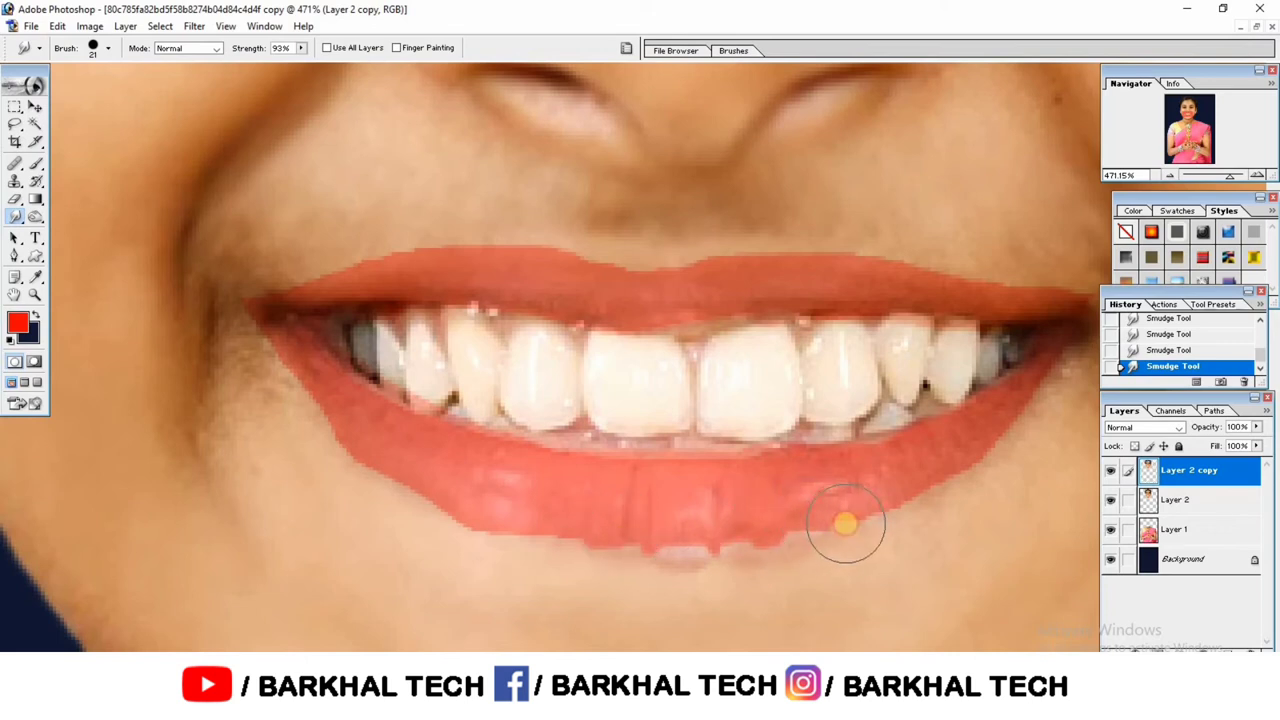
pyautogui.click(17, 200)
pyautogui.press('[')
pyautogui.press('[')
pyautogui.press('[')
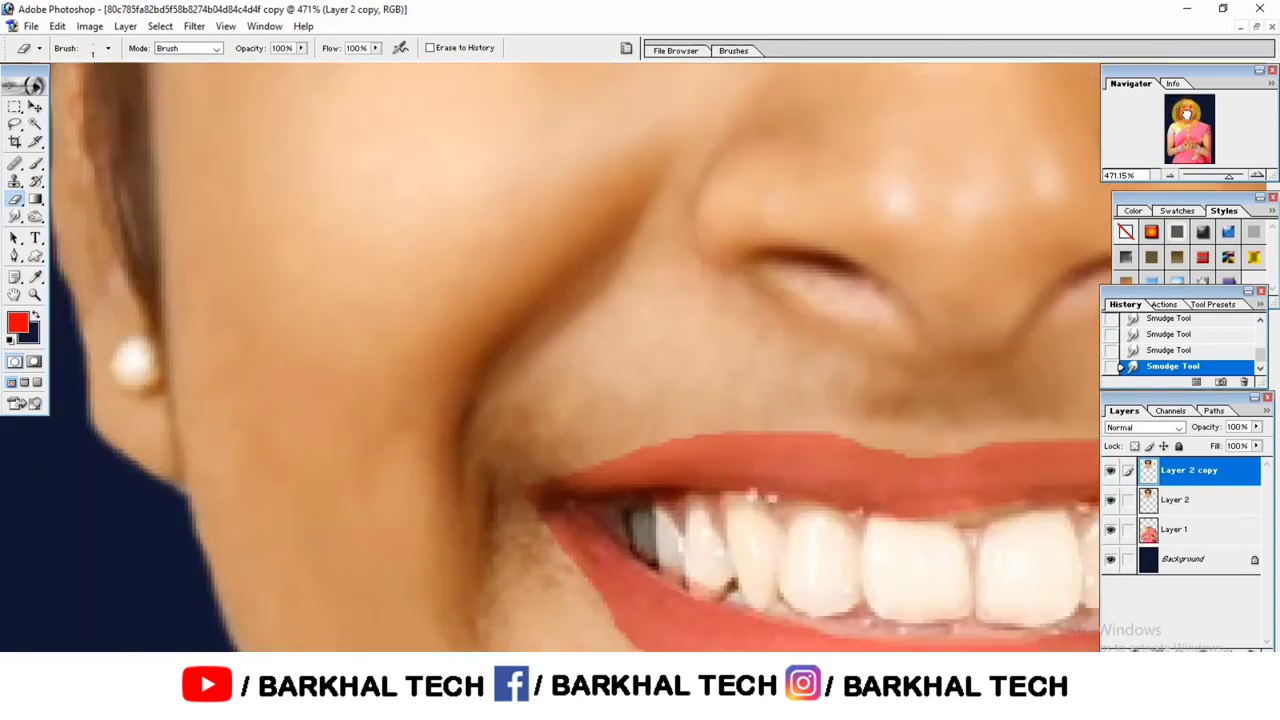
# Step: Erase stray lip colour from the chin and beside the lower lip with a 48 px eraser
pyautogui.moveTo(1187, 112); pyautogui.dragTo(1187, 106)
pyautogui.rightClick(776, 432)
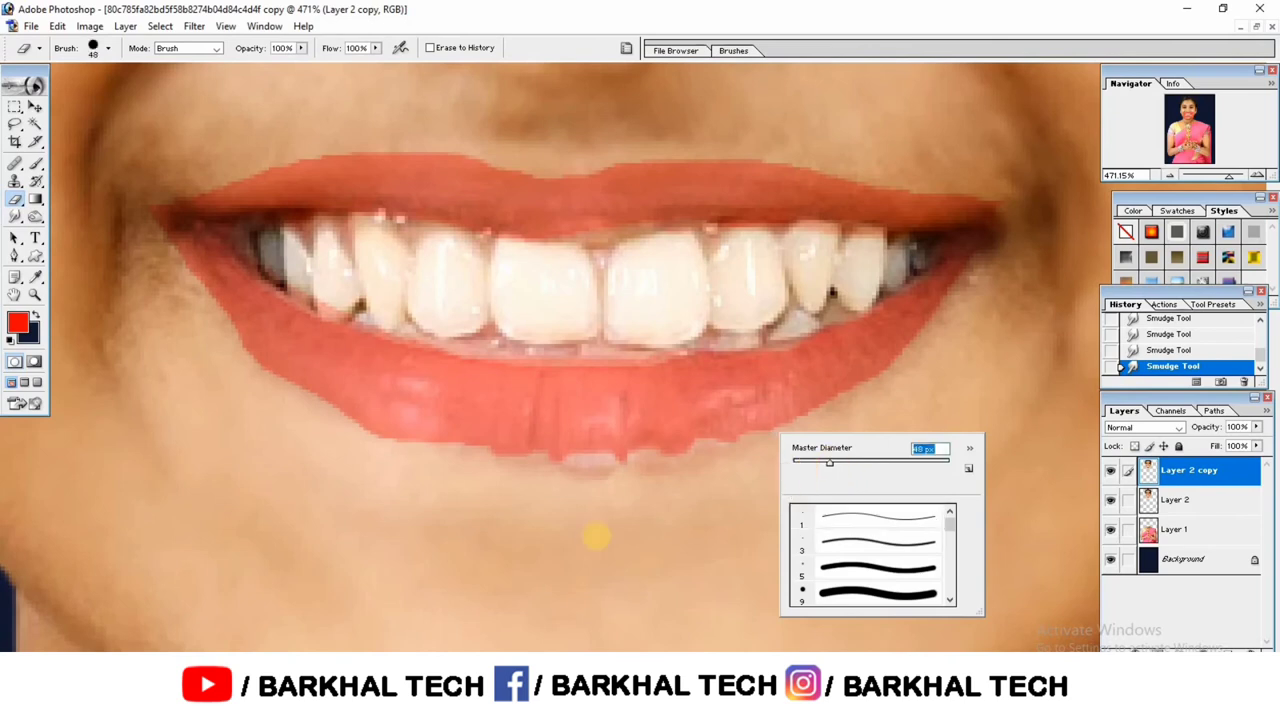
pyautogui.press('Return')
pyautogui.moveTo(517, 543); pyautogui.dragTo(613, 543)
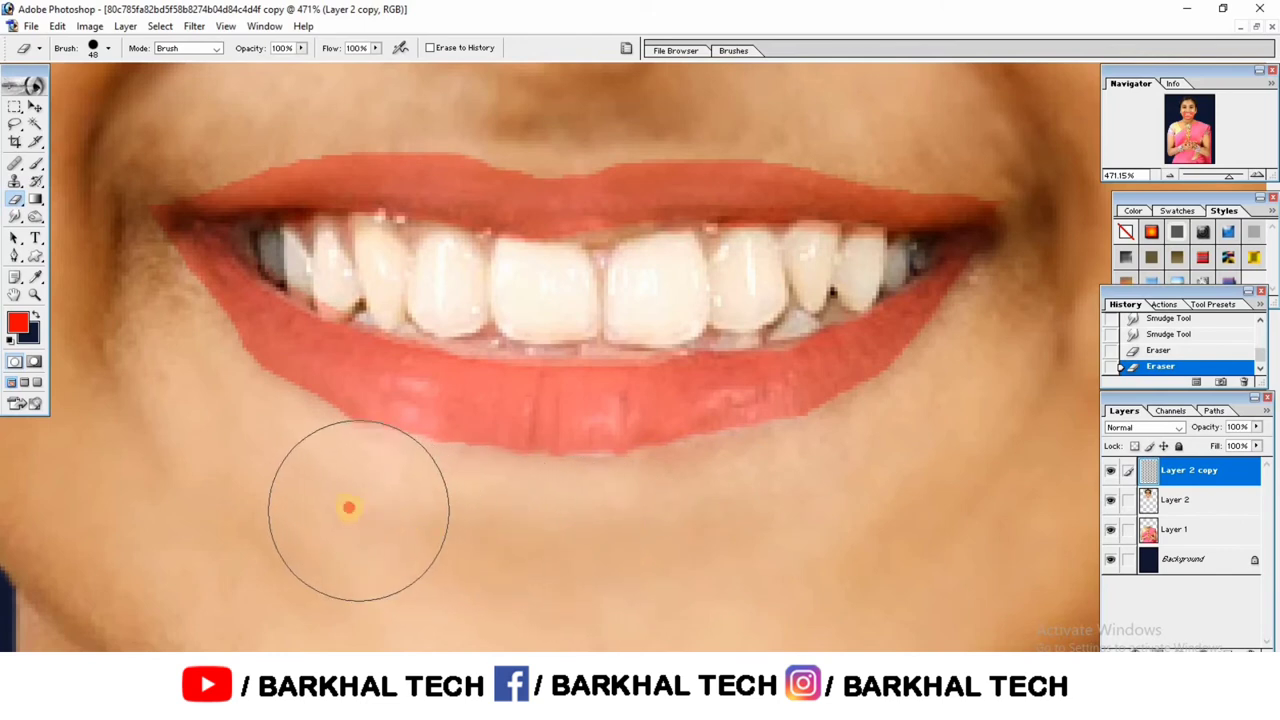
pyautogui.moveTo(349, 508); pyautogui.dragTo(64, 340)
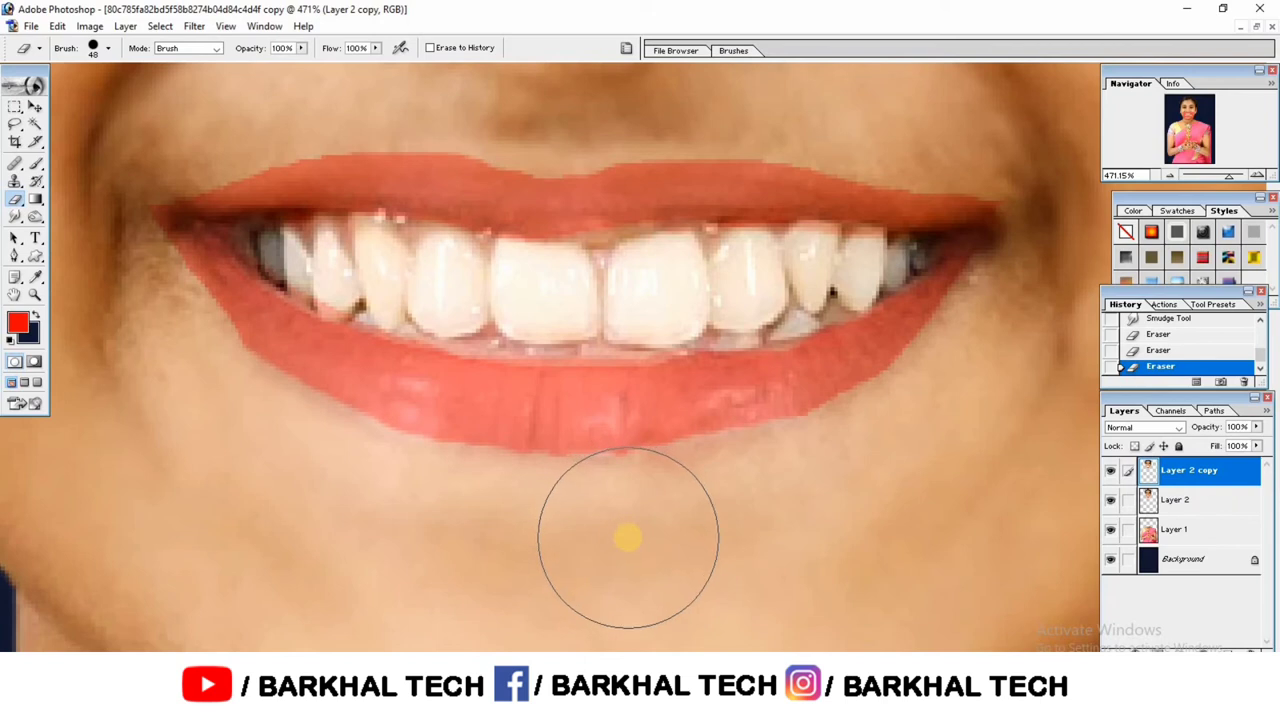
pyautogui.moveTo(628, 538); pyautogui.dragTo(499, 538)
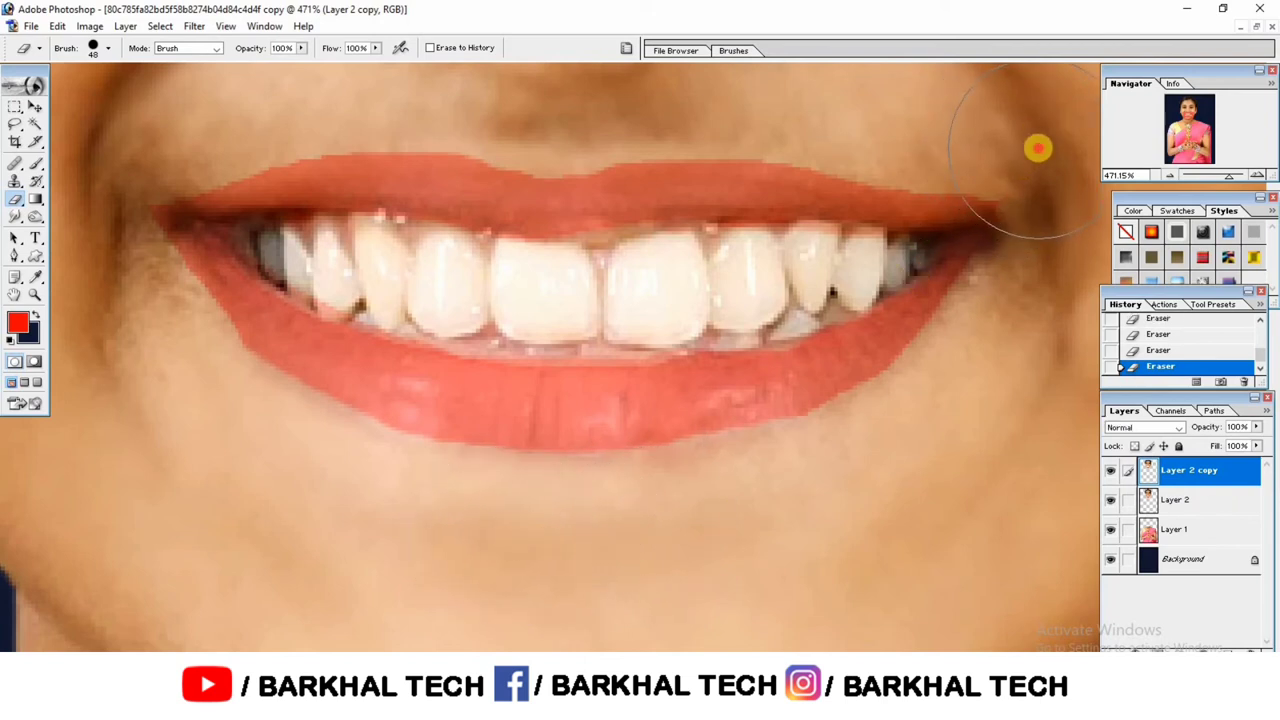
# Step: Undo the last chin stroke and re-erase the red spill around the mouth corners
pyautogui.hotkey('ctrl', 'z')
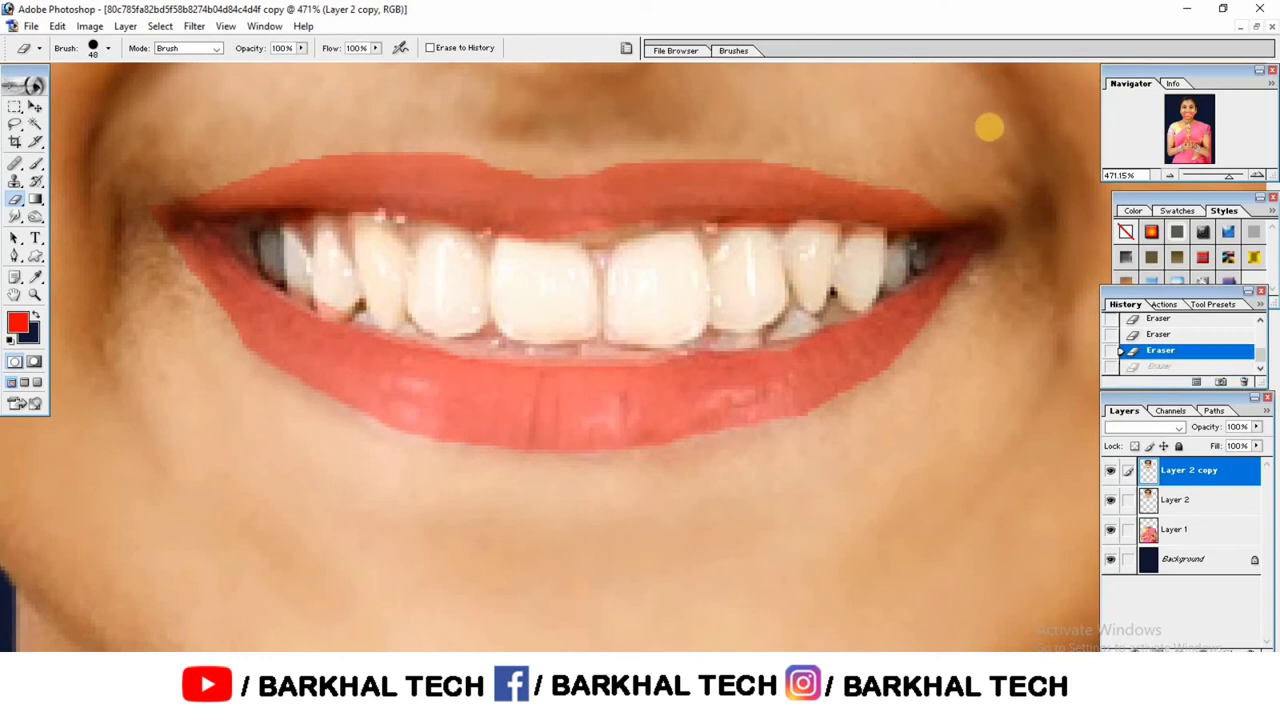
pyautogui.moveTo(975, 118); pyautogui.dragTo(990, 116)
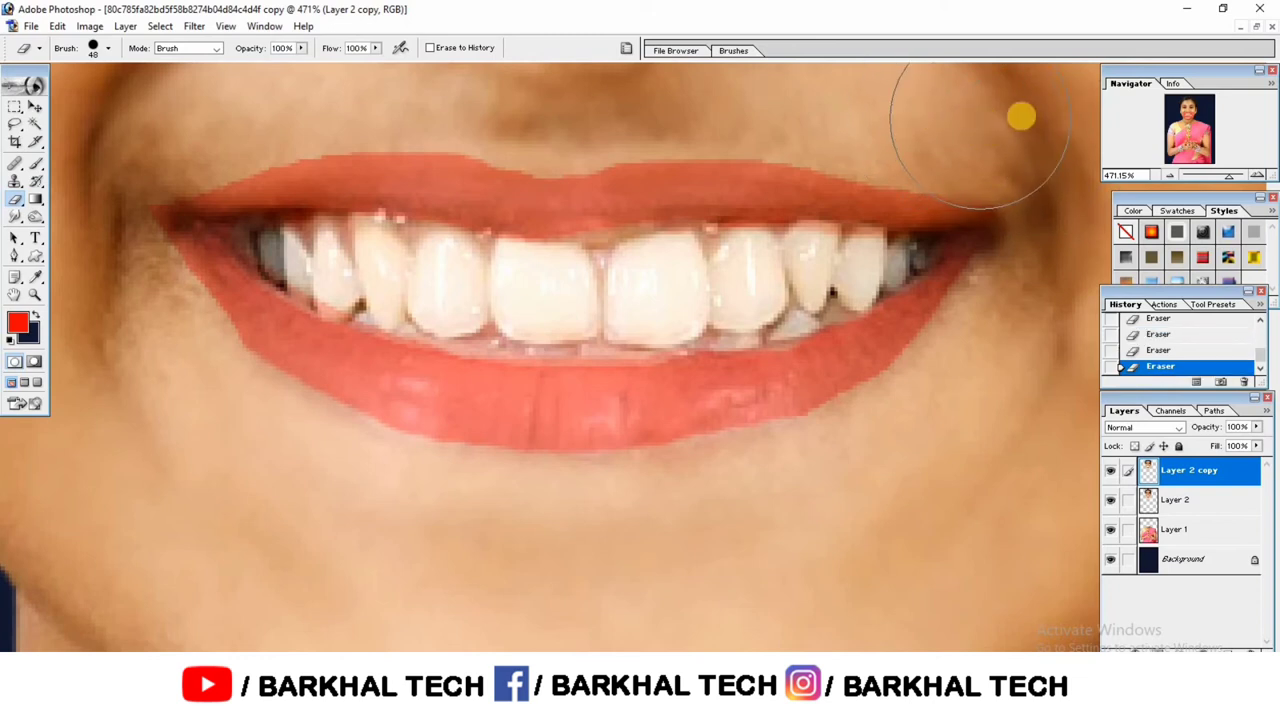
pyautogui.moveTo(86, 289)
pyautogui.mouseDown()
pyautogui.moveTo(74, 237)
pyautogui.moveTo(103, 314)
pyautogui.moveTo(139, 360)
pyautogui.moveTo(149, 434)
pyautogui.mouseUp()
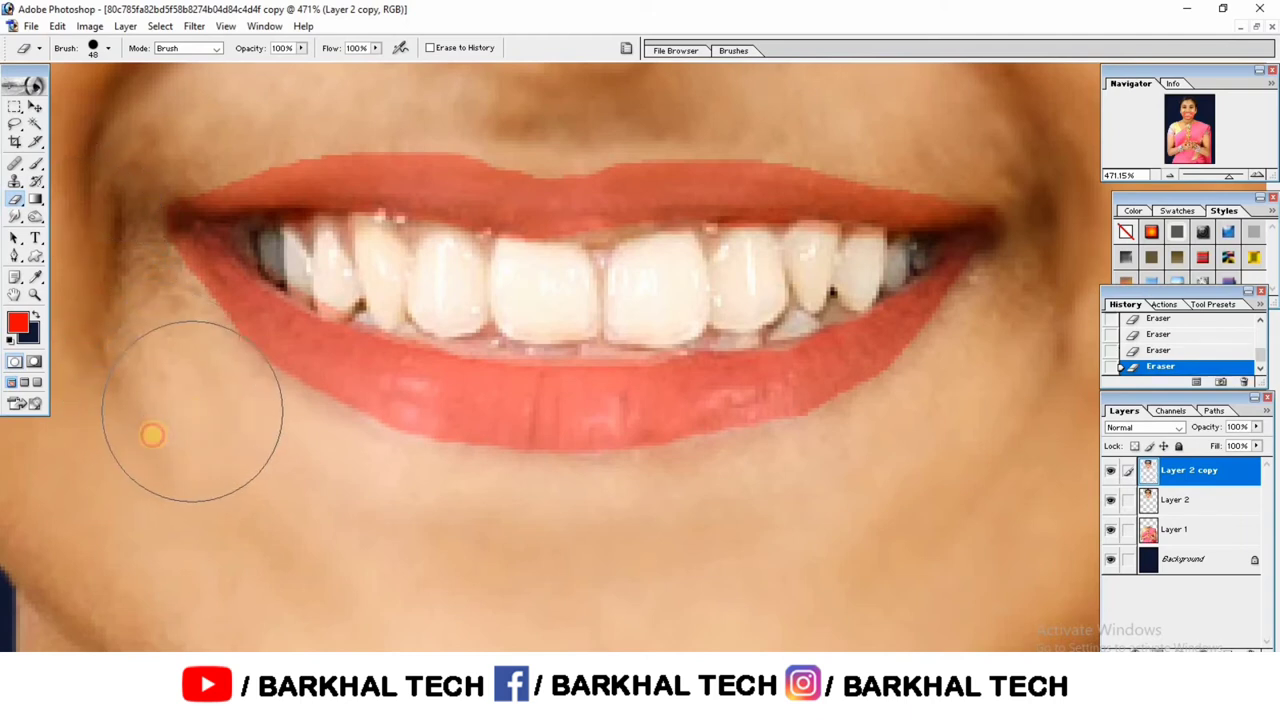
pyautogui.click(25, 204)
pyautogui.moveTo(15, 216); pyautogui.dragTo(56, 222)
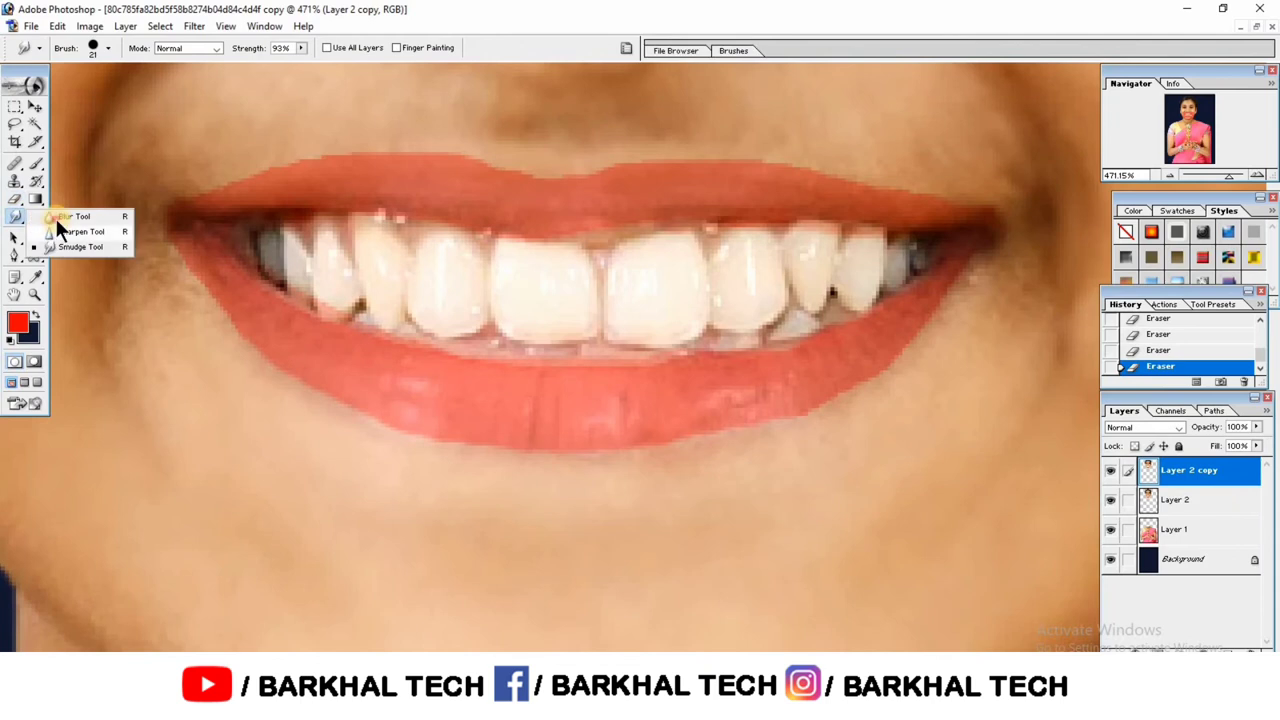
# Step: Blur the lower lip edge corner to corner with a 17 px Blur brush, checking the whole face
pyautogui.click(57, 218)
pyautogui.rightClick(179, 329)
pyautogui.moveTo(184, 337); pyautogui.dragTo(187, 341)
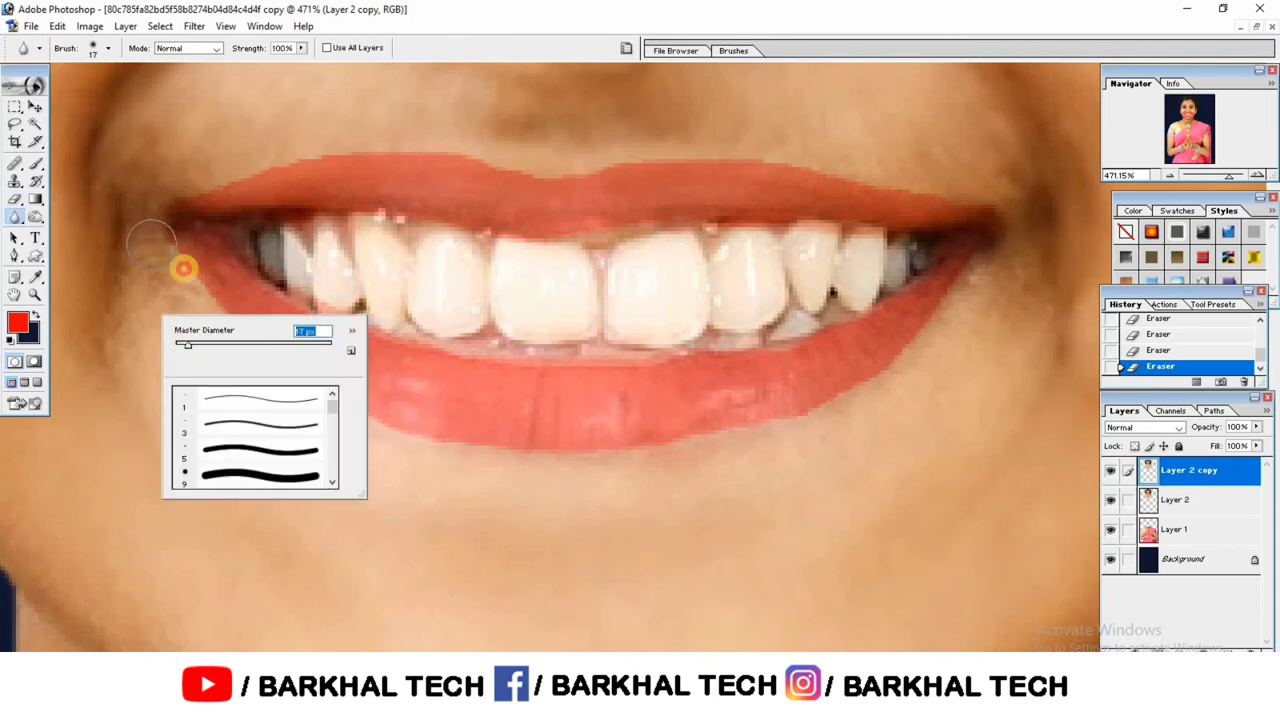
pyautogui.moveTo(184, 268)
pyautogui.mouseDown()
pyautogui.moveTo(283, 366)
pyautogui.moveTo(423, 449)
pyautogui.moveTo(703, 449)
pyautogui.moveTo(839, 408)
pyautogui.moveTo(923, 329)
pyautogui.moveTo(1011, 206)
pyautogui.moveTo(684, 149)
pyautogui.moveTo(508, 157)
pyautogui.moveTo(434, 137)
pyautogui.moveTo(260, 149)
pyautogui.moveTo(223, 163)
pyautogui.moveTo(177, 229)
pyautogui.mouseUp()
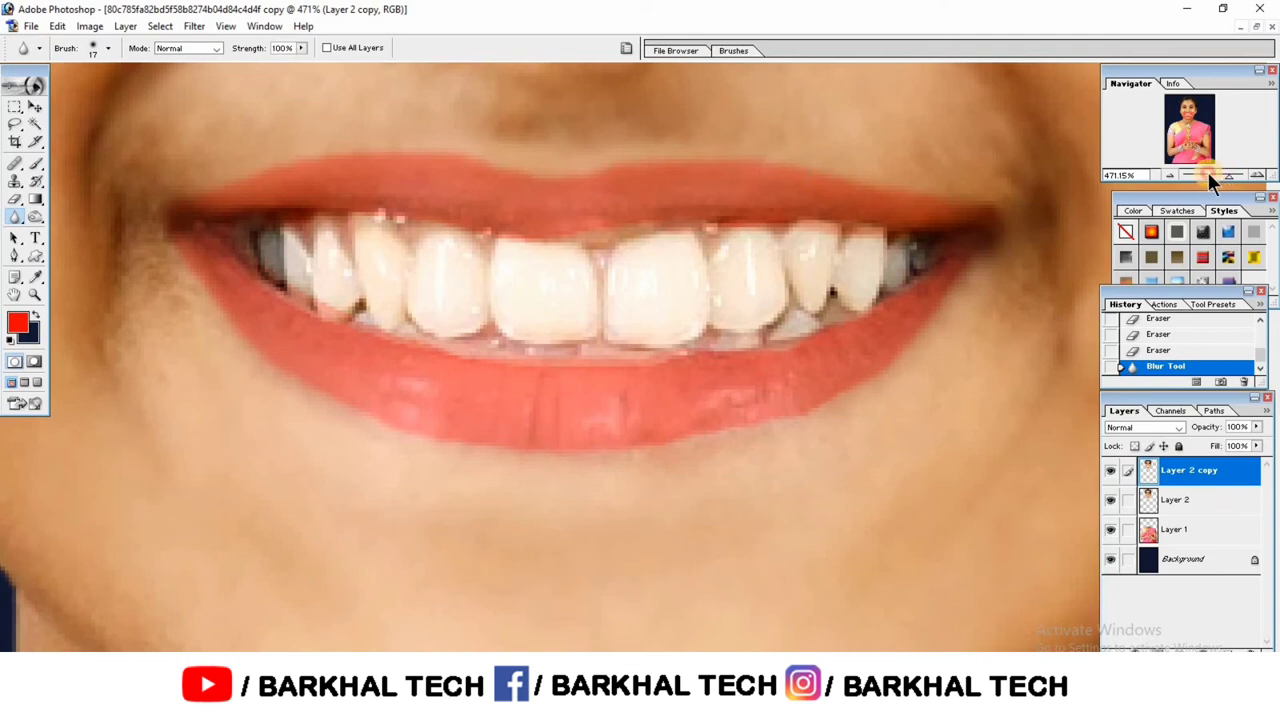
pyautogui.moveTo(1227, 173)
pyautogui.mouseDown()
pyautogui.moveTo(1183, 172)
pyautogui.moveTo(1221, 175)
pyautogui.mouseUp()
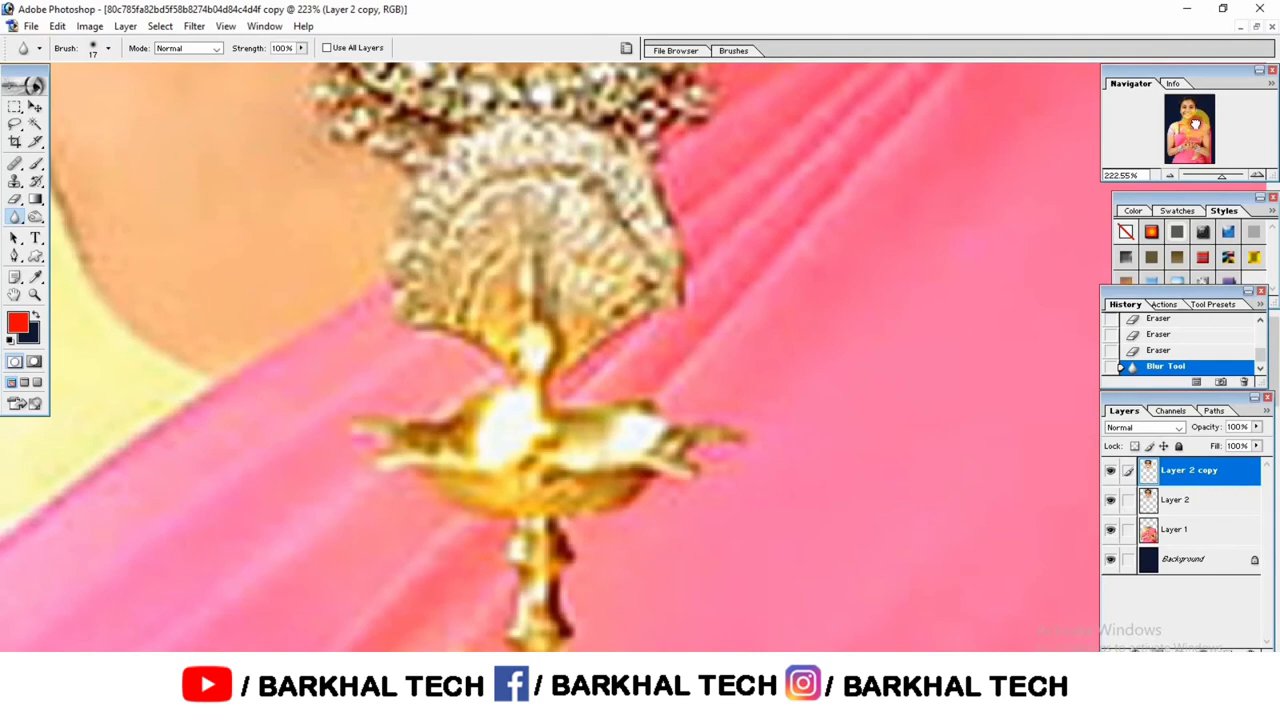
pyautogui.moveTo(1196, 128)
pyautogui.mouseDown()
pyautogui.moveTo(1195, 95)
pyautogui.moveTo(1190, 110)
pyautogui.mouseUp()
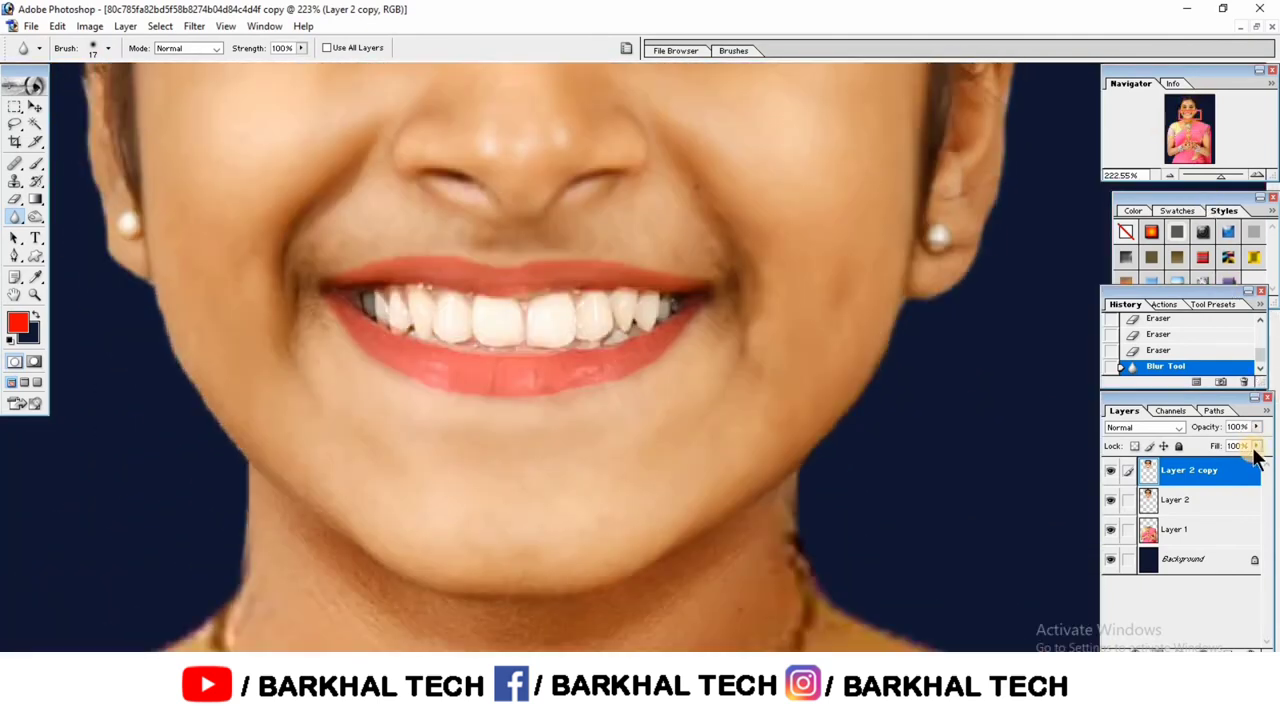
# Step: Try a darkening Curves point, then burn the lower lip a deeper red at Midtones, 89%
pyautogui.hotkey('ctrl', 'm')
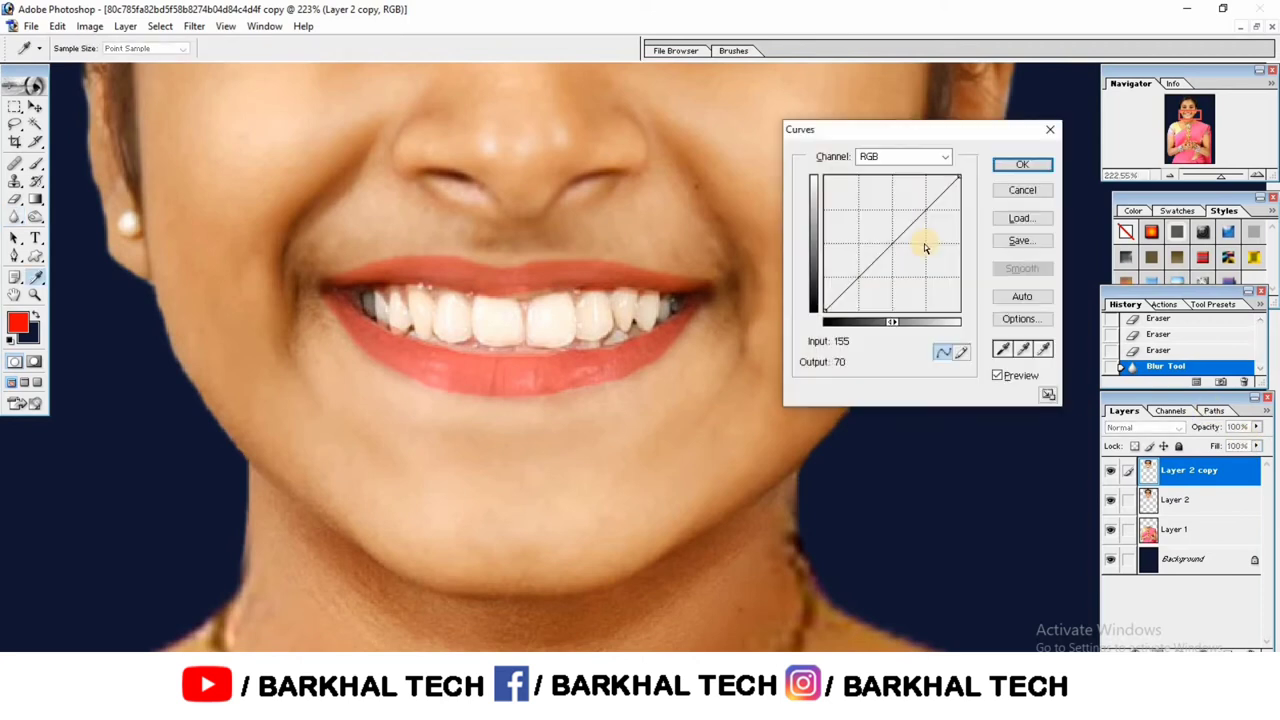
pyautogui.moveTo(893, 241); pyautogui.dragTo(898, 248)
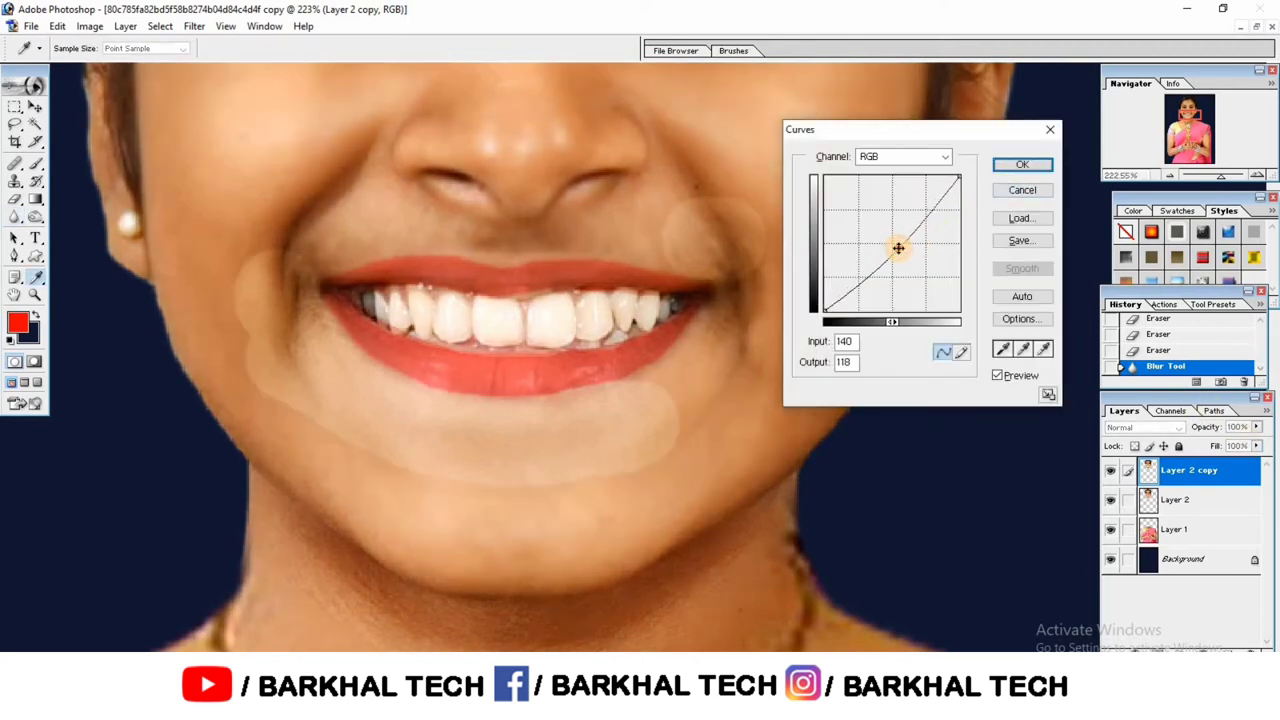
pyautogui.click(1009, 193)
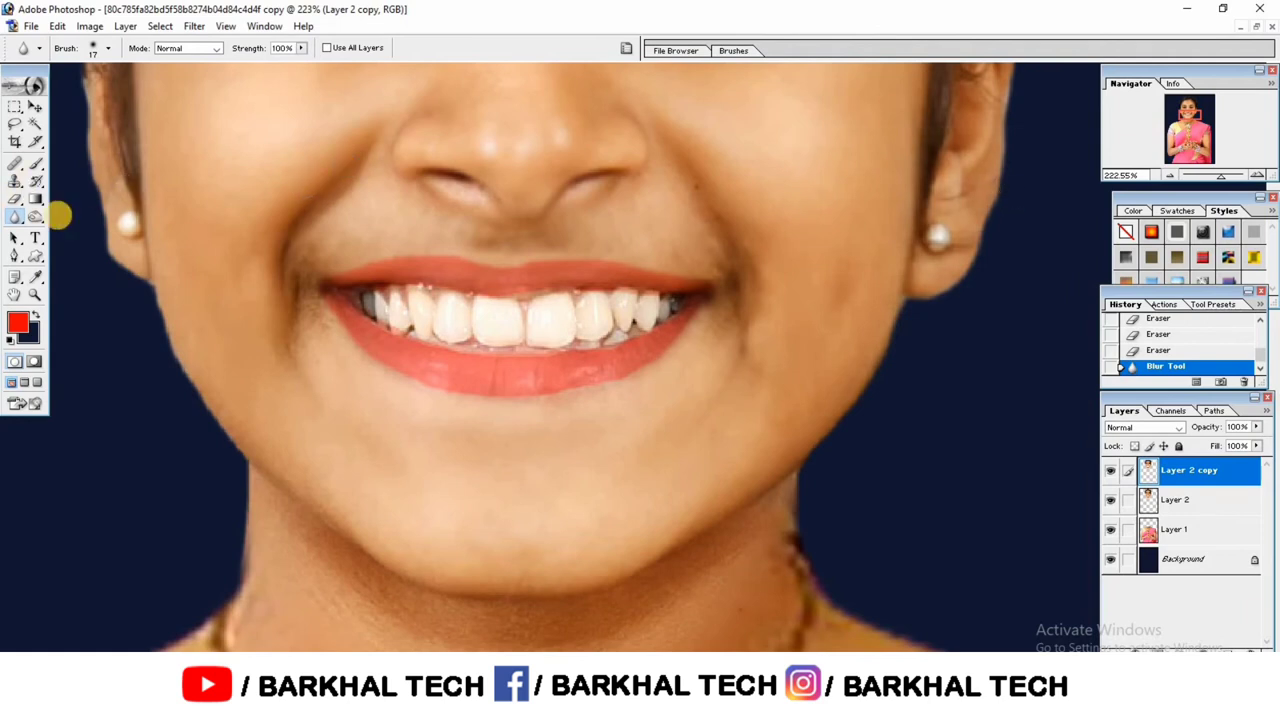
pyautogui.click(35, 216)
pyautogui.moveTo(334, 300)
pyautogui.mouseDown()
pyautogui.moveTo(600, 365)
pyautogui.moveTo(663, 323)
pyautogui.moveTo(654, 294)
pyautogui.moveTo(603, 280)
pyautogui.moveTo(391, 266)
pyautogui.moveTo(343, 283)
pyautogui.mouseUp()
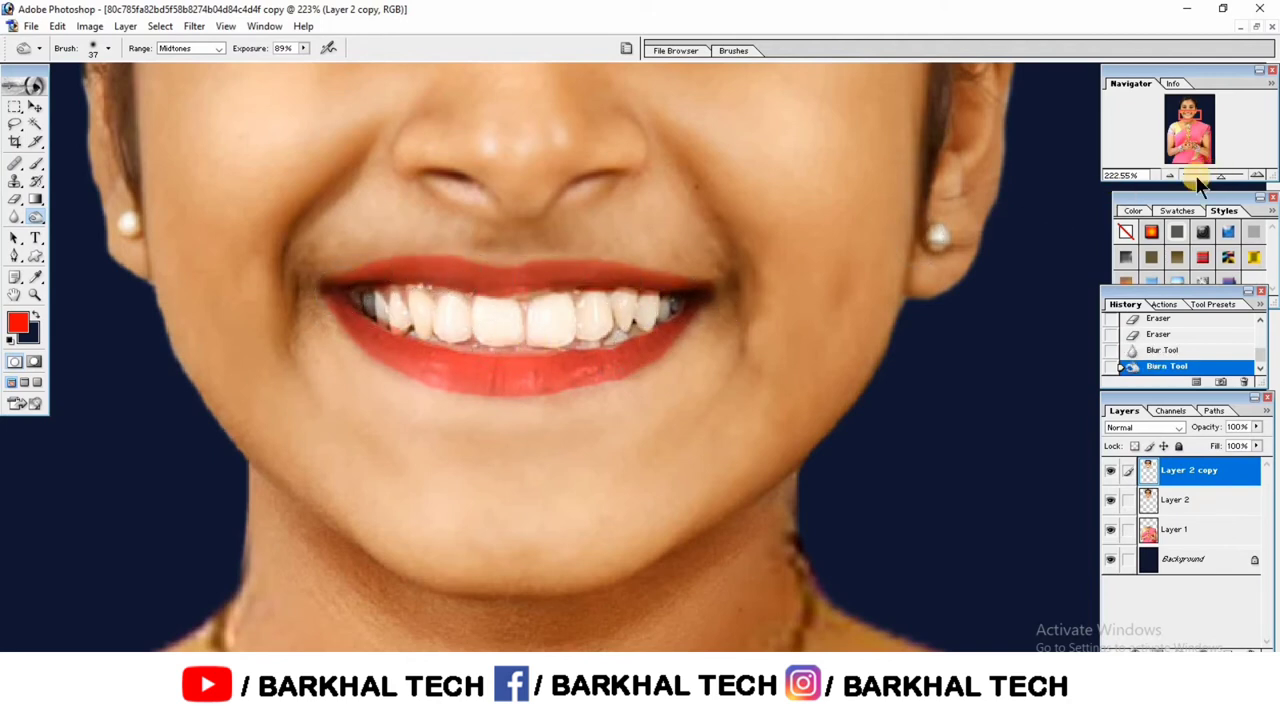
pyautogui.moveTo(1196, 176); pyautogui.dragTo(1145, 167)
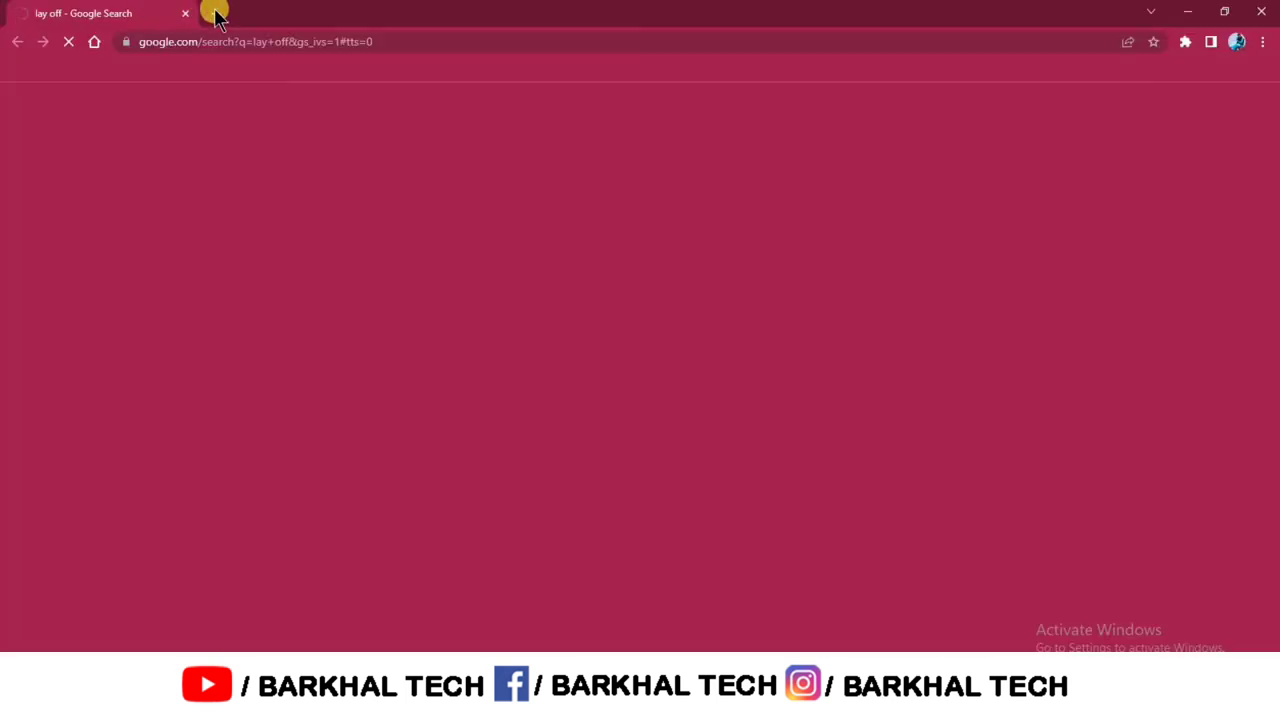
# Step: Search Google Images for 'png earring for girls' and copy the gold earring pair picture
pyautogui.click(214, 13)
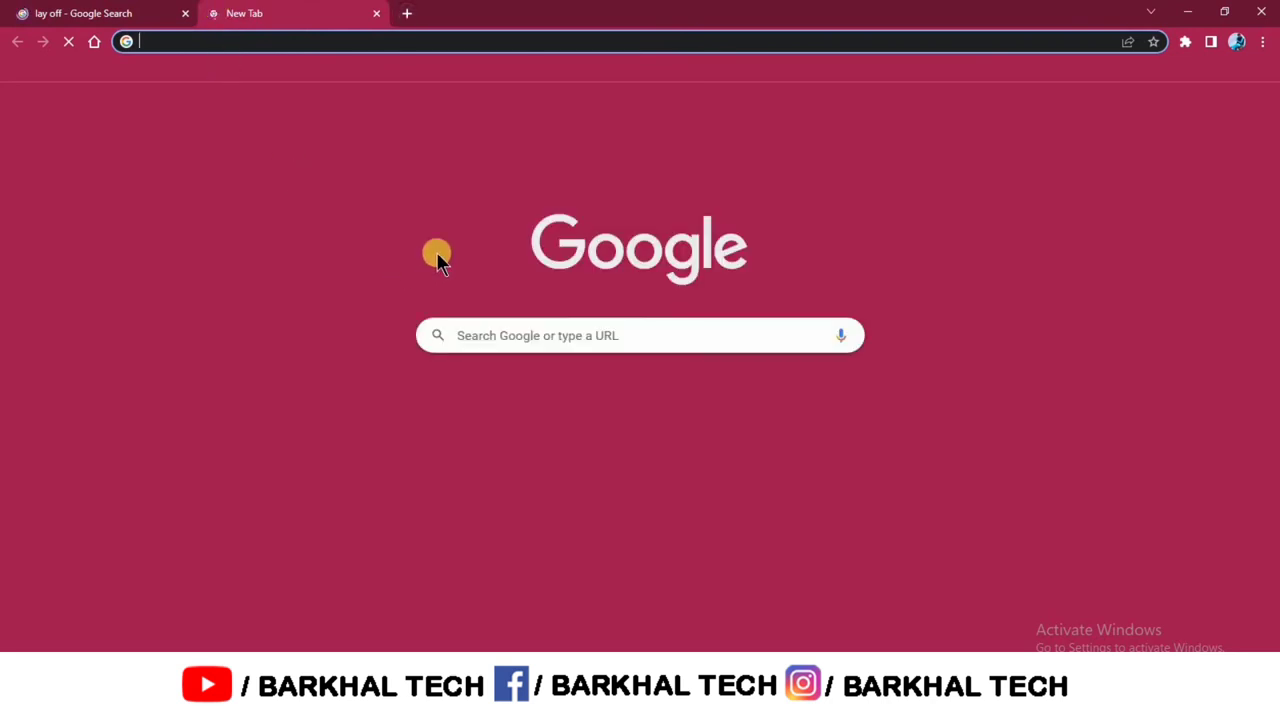
pyautogui.click(557, 335)
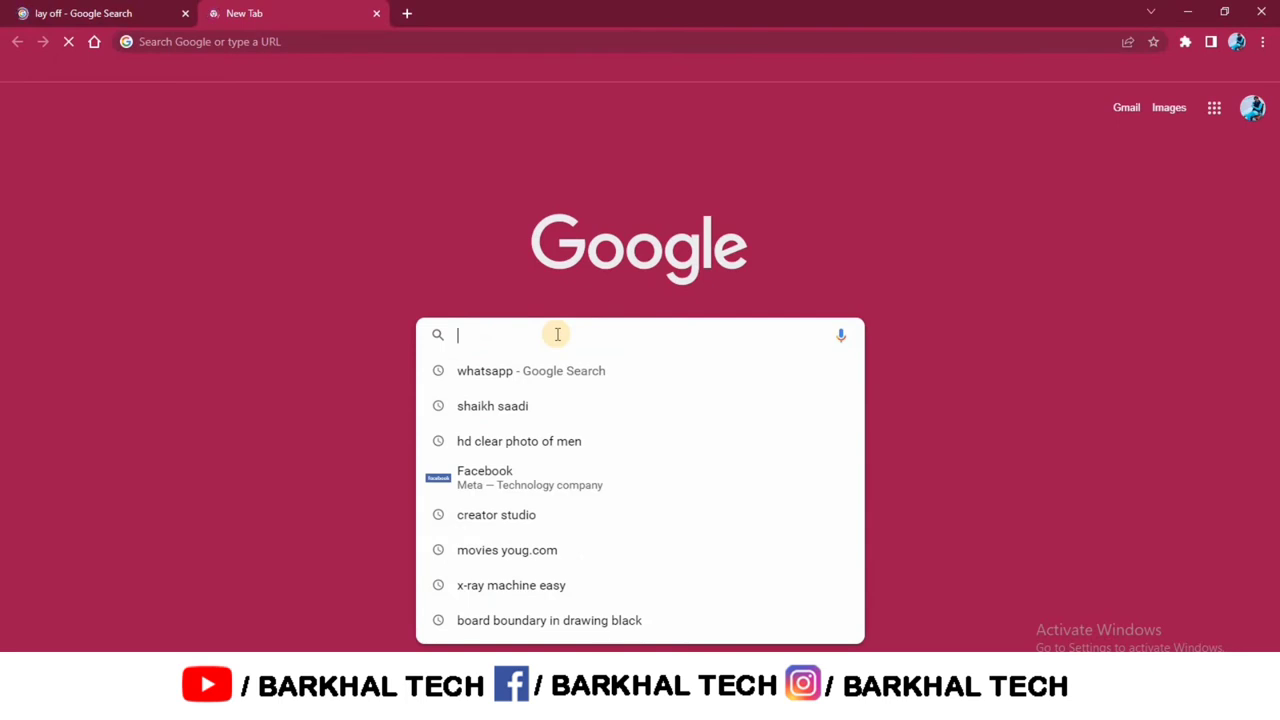
pyautogui.write('png air')
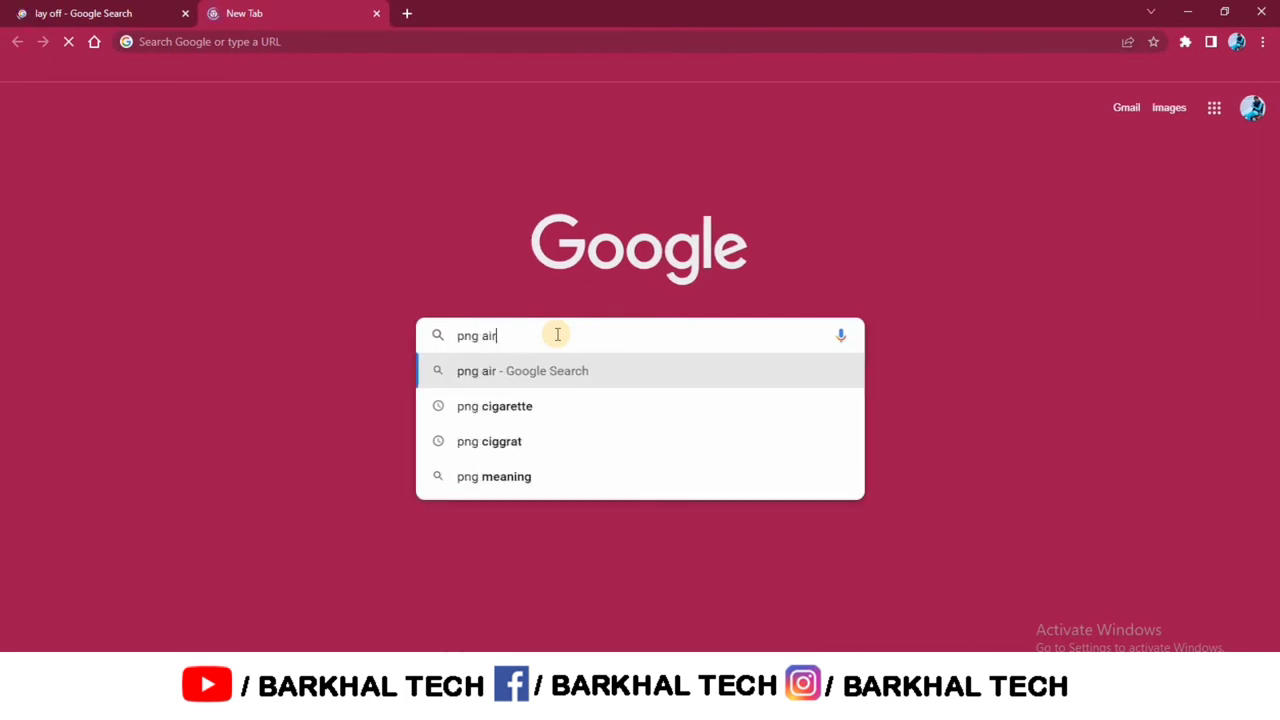
pyautogui.write('ring')
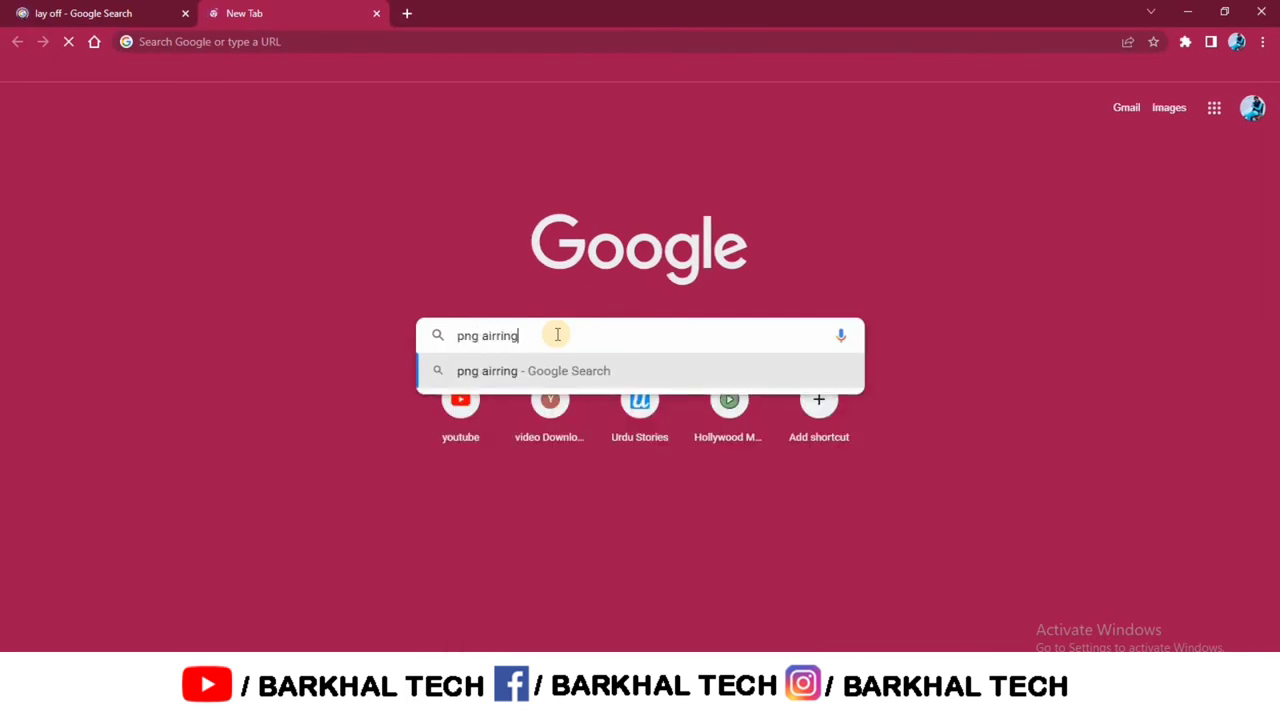
pyautogui.write(' girls')
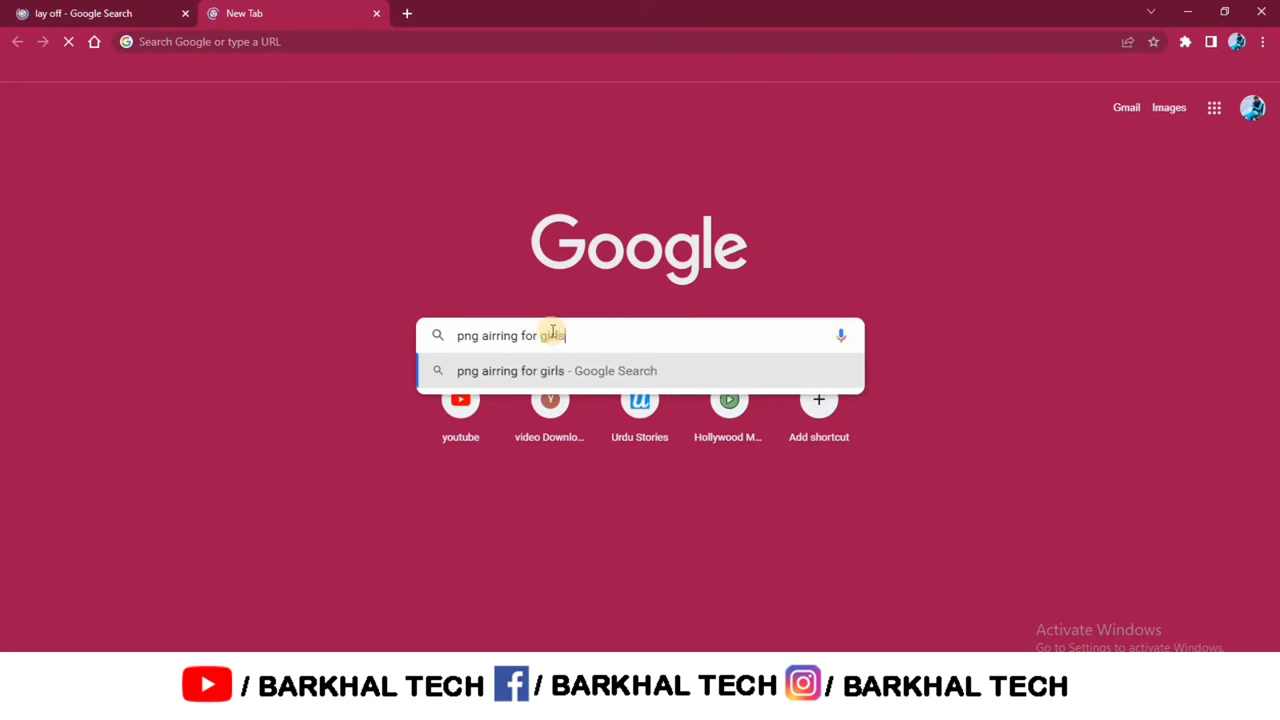
pyautogui.press('Return')
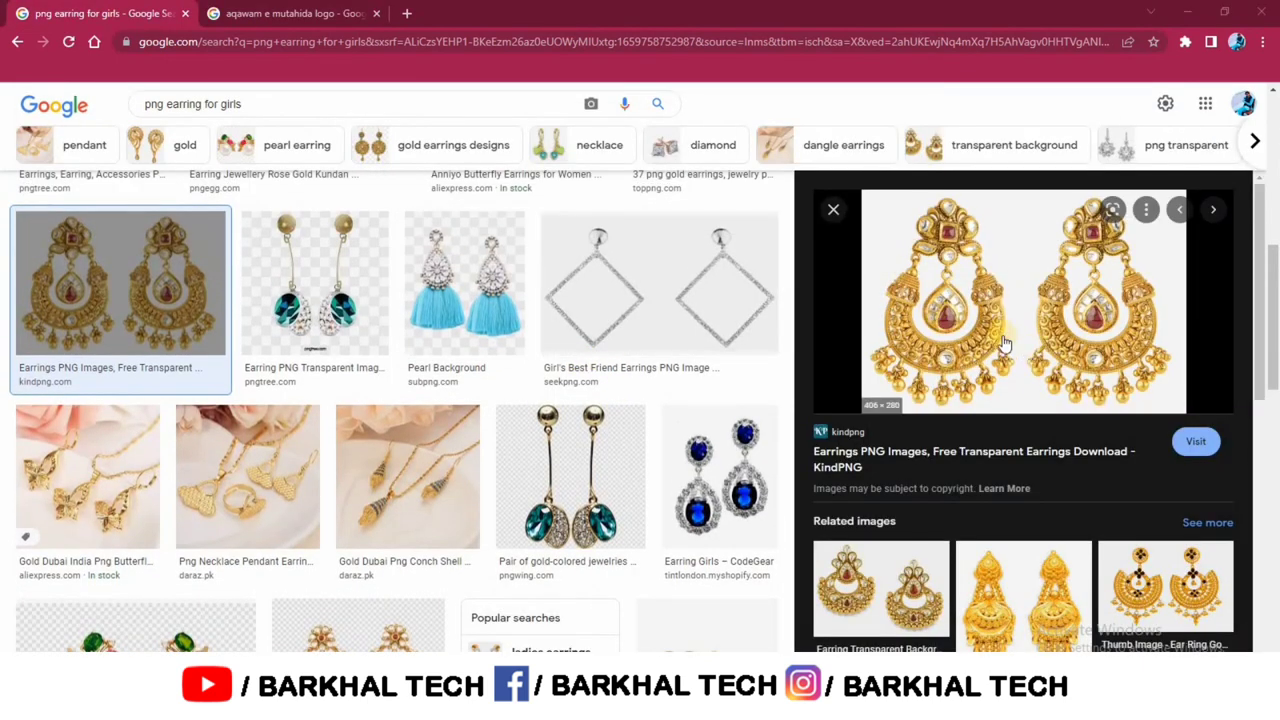
pyautogui.rightClick(990, 323)
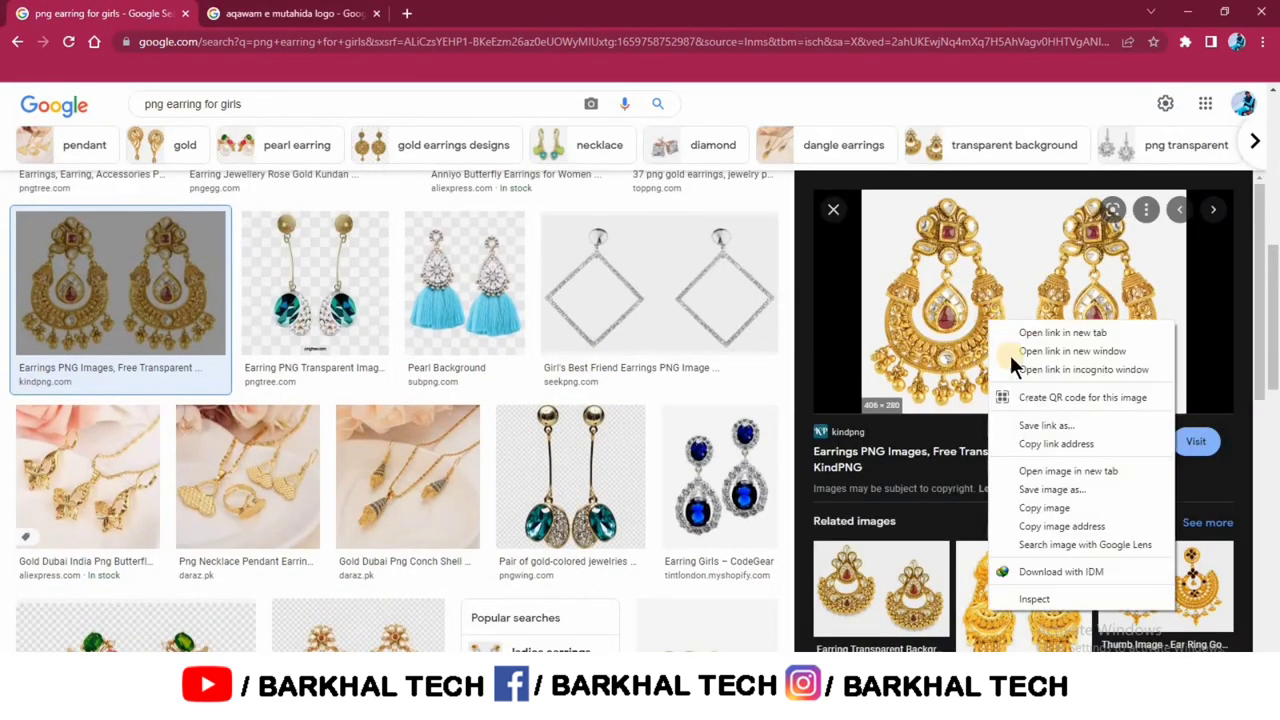
pyautogui.click(1046, 497)
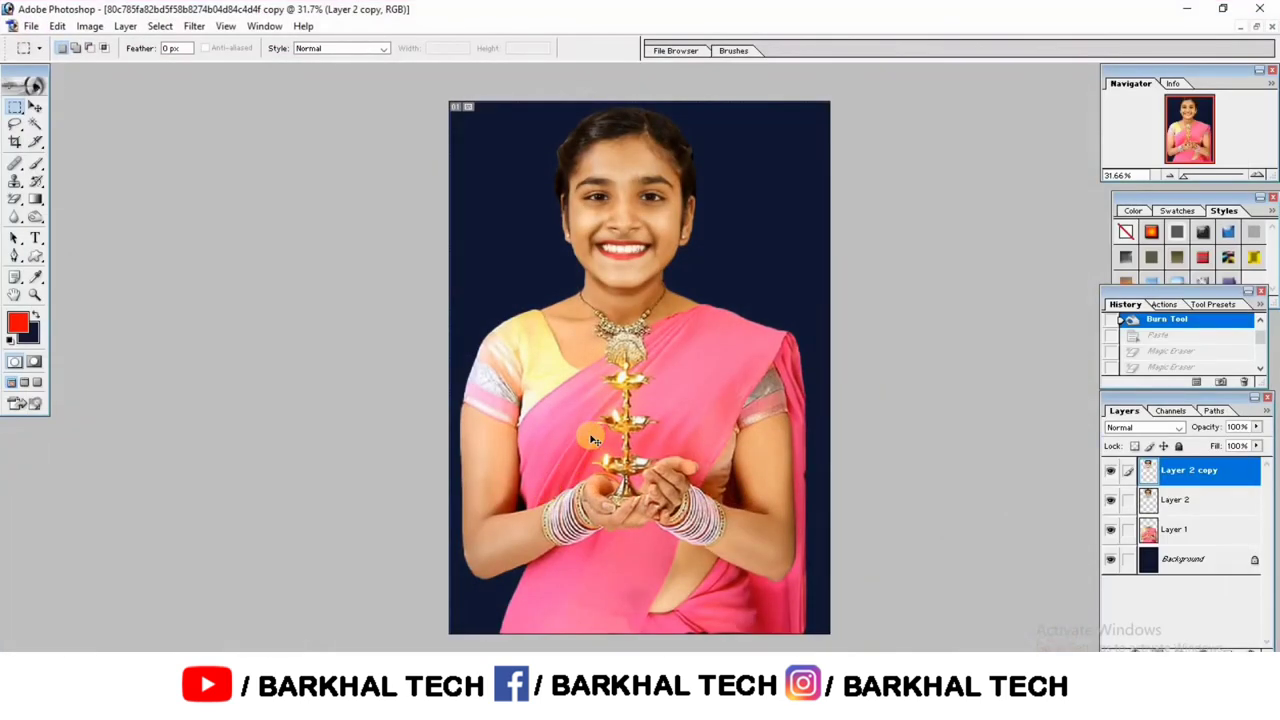
# Step: Paste the gold earring picture into the portrait and shift it up and left
pyautogui.hotkey('ctrl', 'v')
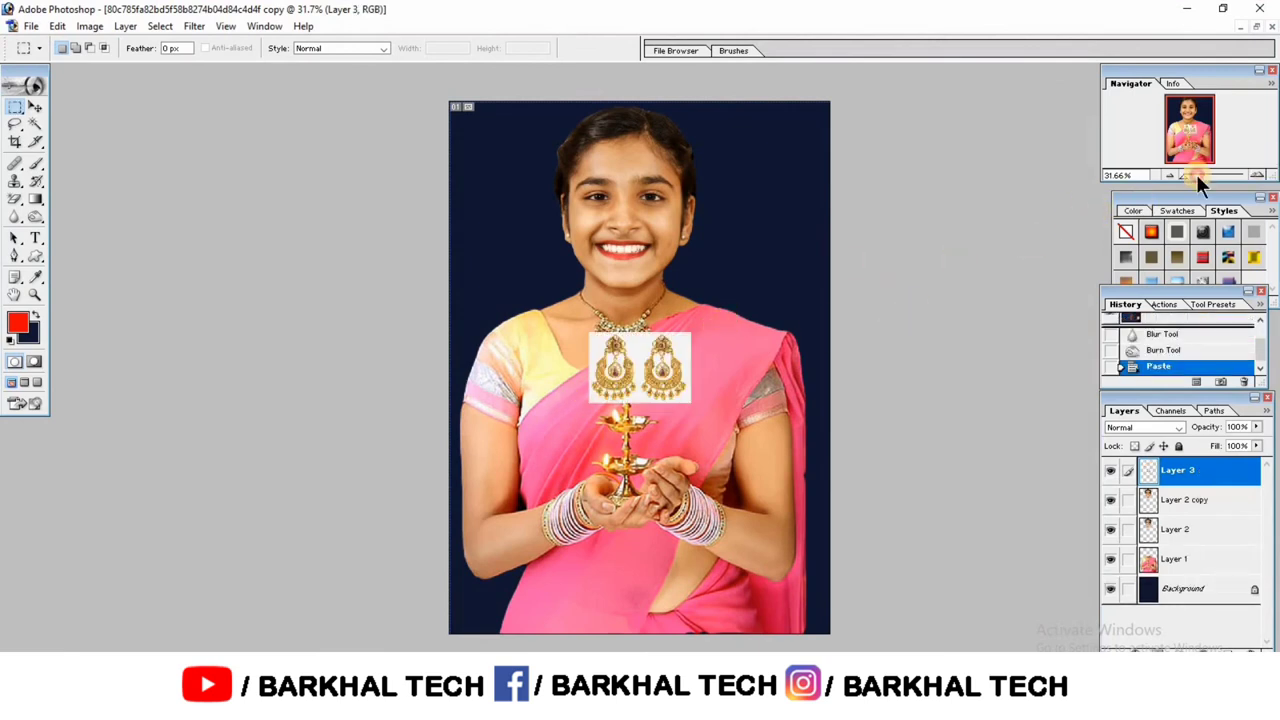
pyautogui.moveTo(1196, 174); pyautogui.dragTo(1218, 174)
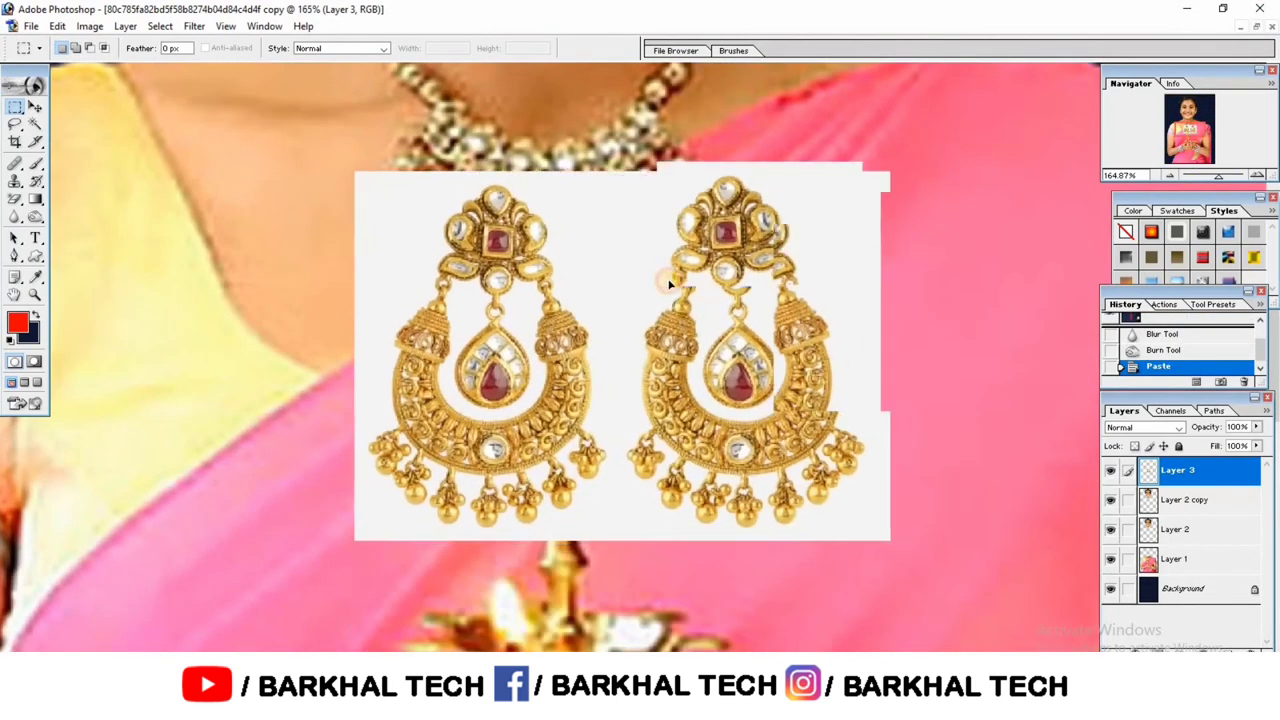
pyautogui.moveTo(733, 311); pyautogui.dragTo(686, 275)
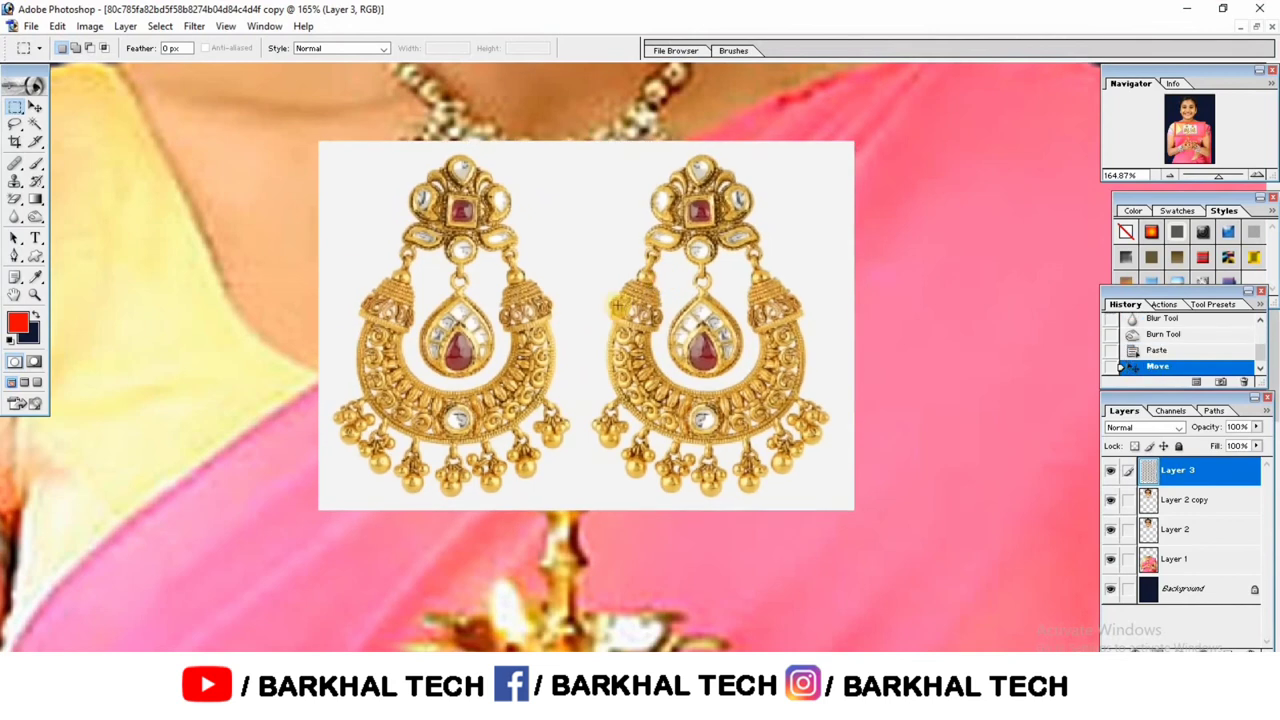
# Step: Magic-erase the white background around the earrings and inside the left earring's dangles
pyautogui.click(16, 200)
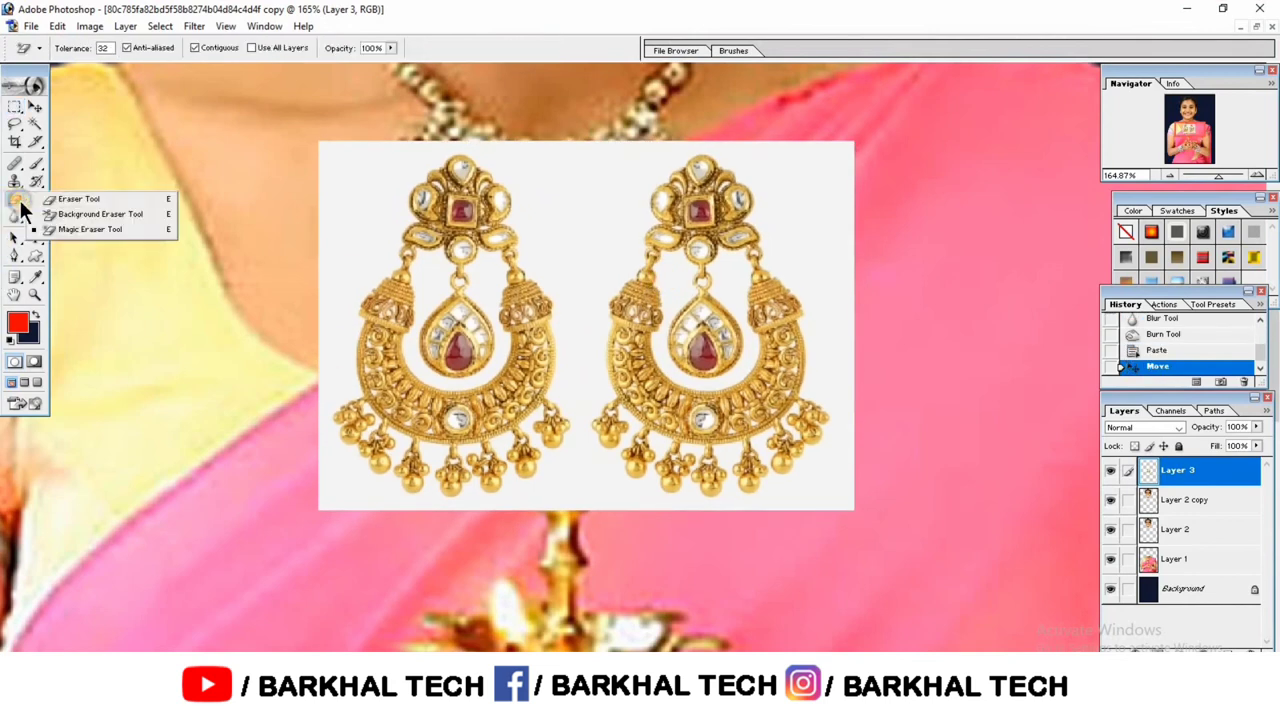
pyautogui.click(90, 229)
pyautogui.click(400, 205)
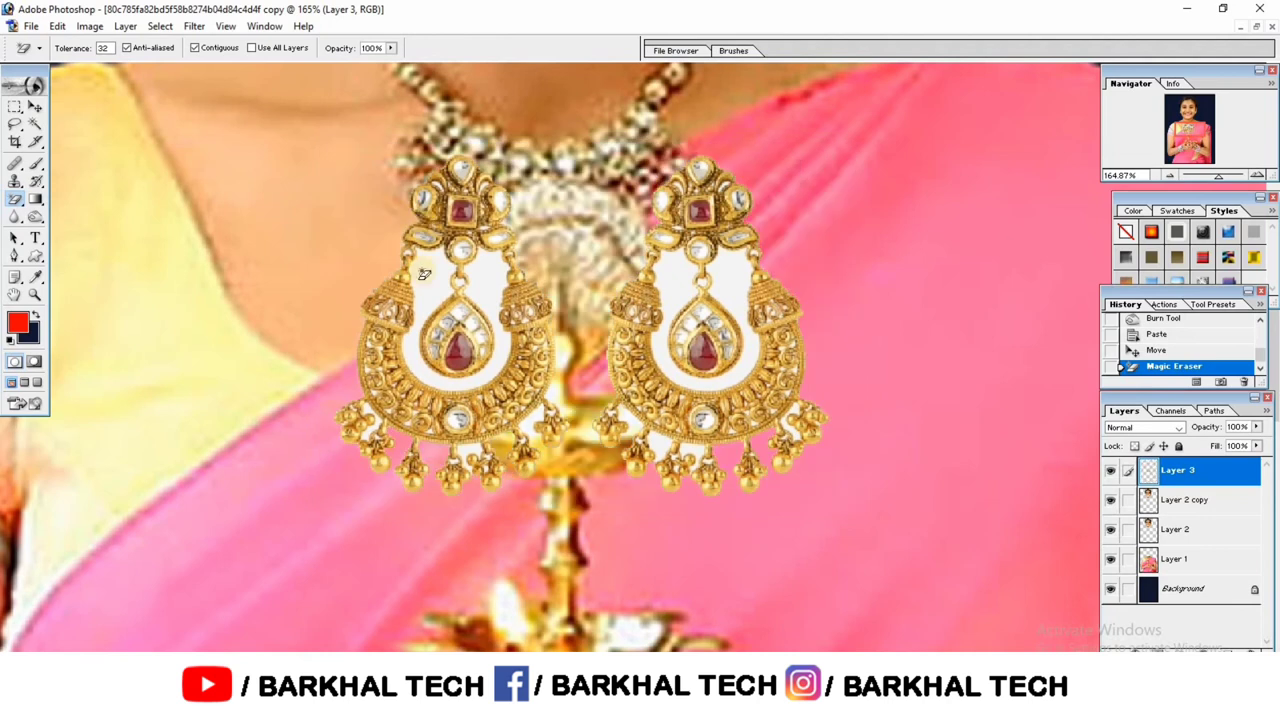
pyautogui.click(424, 274)
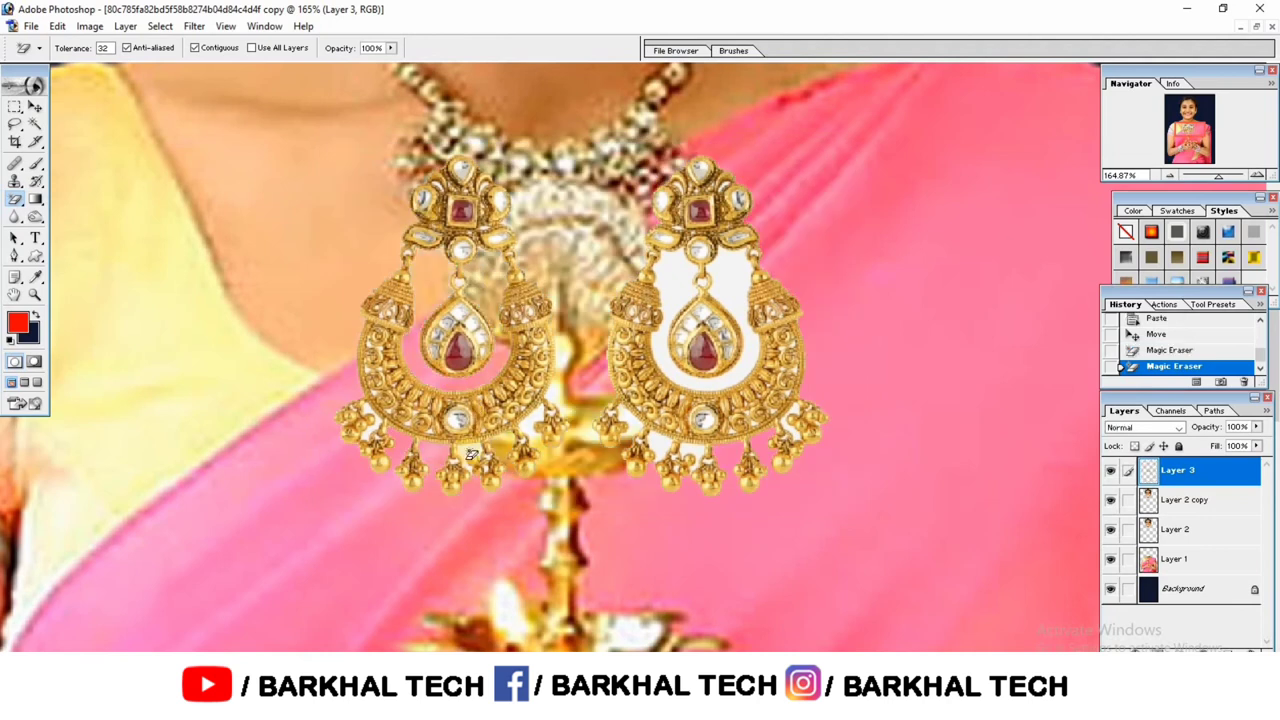
pyautogui.click(522, 442)
pyautogui.click(373, 427)
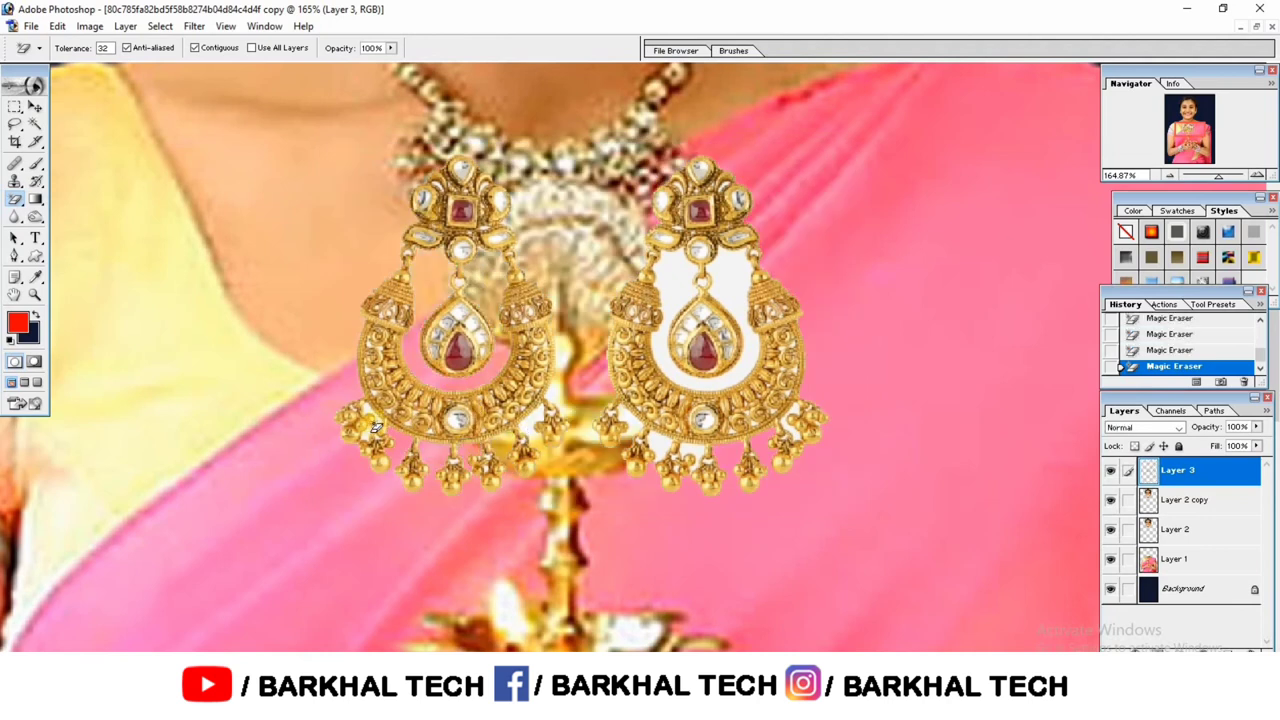
# Step: Erase the leftover white patch and the right earring's white fill, then shift the earrings right
pyautogui.moveTo(377, 425); pyautogui.dragTo(257, 500)
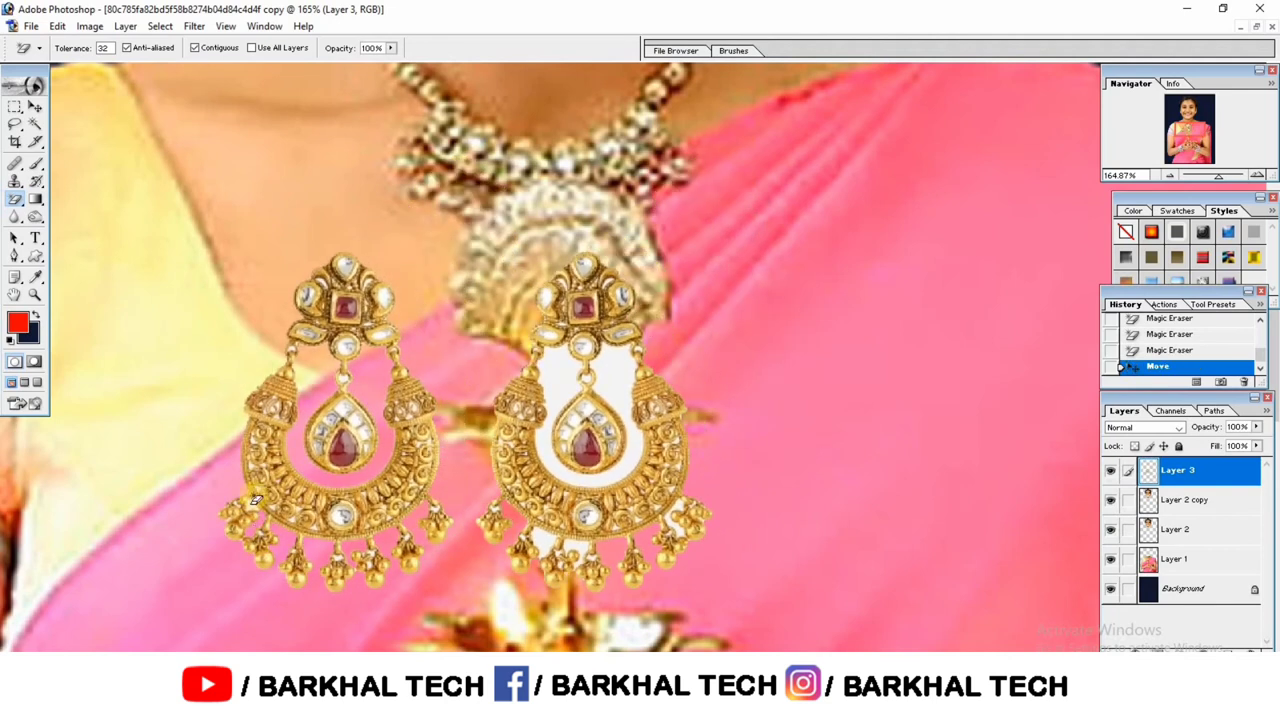
pyautogui.click(255, 508)
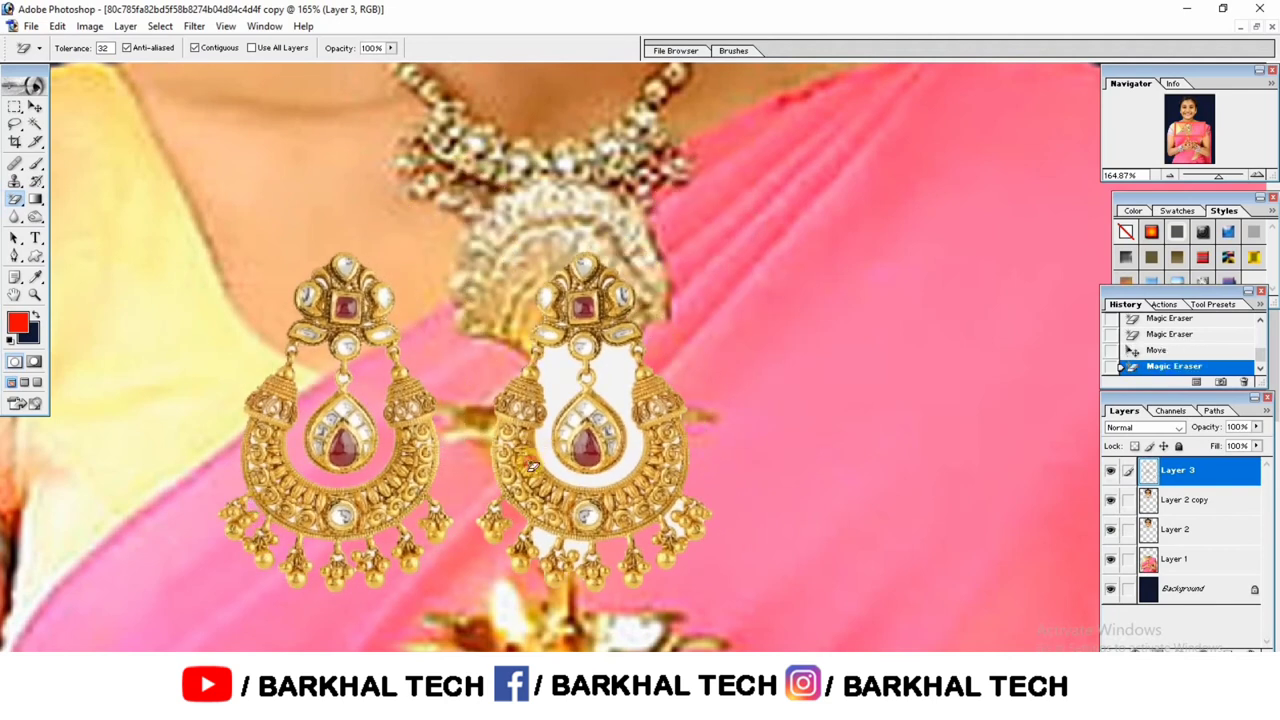
pyautogui.click(533, 466)
pyautogui.click(556, 540)
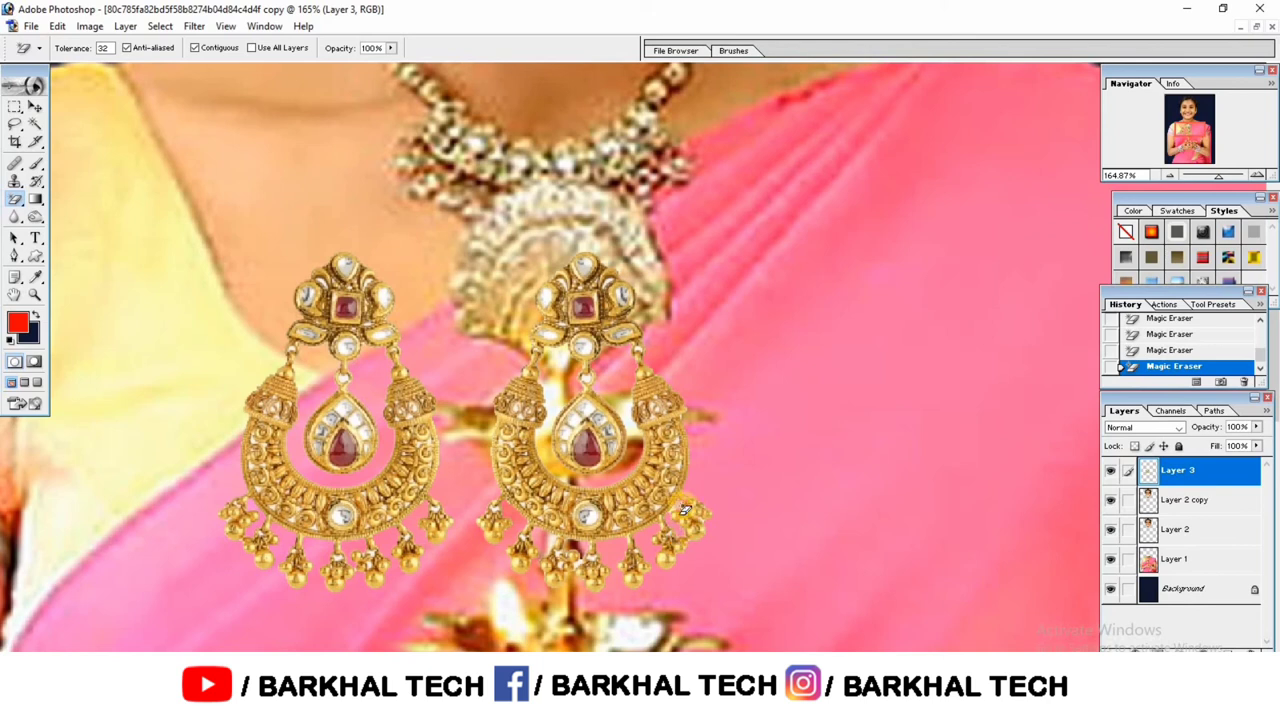
pyautogui.moveTo(685, 509); pyautogui.dragTo(1037, 494)
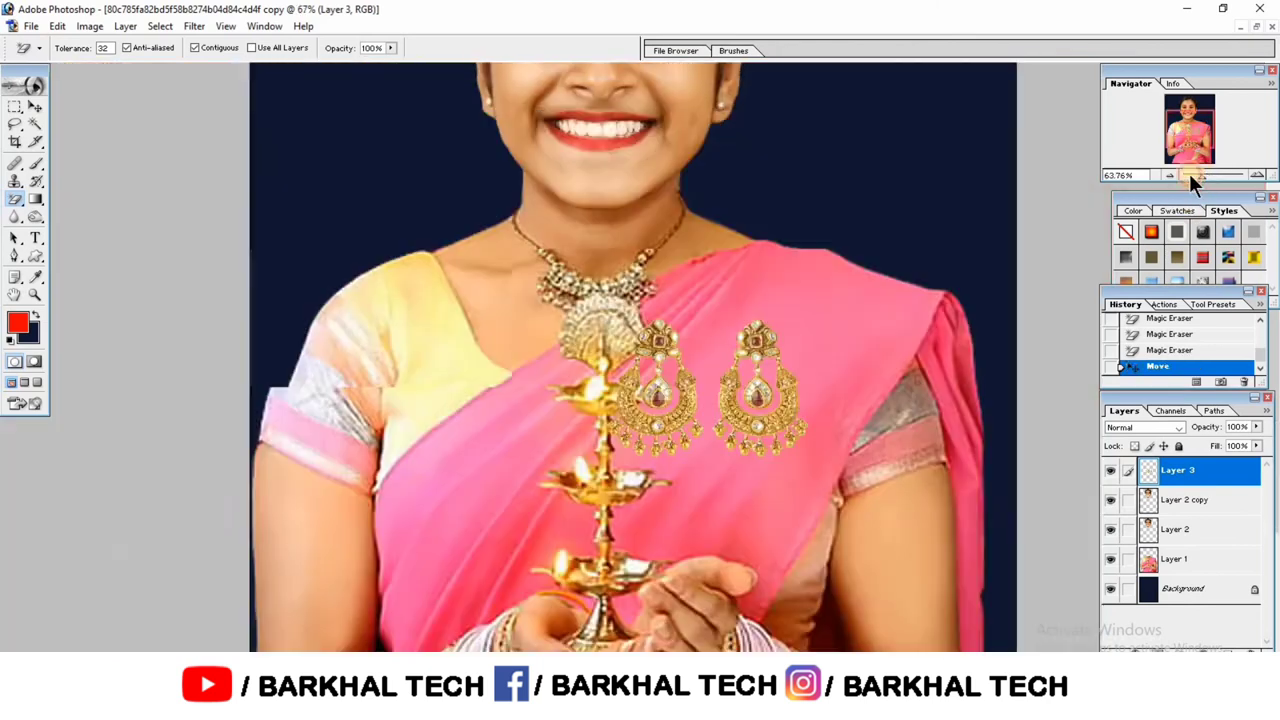
pyautogui.moveTo(1203, 174); pyautogui.dragTo(1187, 171)
# Step: Scale the earrings to 70% and move them beside the girl's face
pyautogui.hotkey('ctrl', 't')
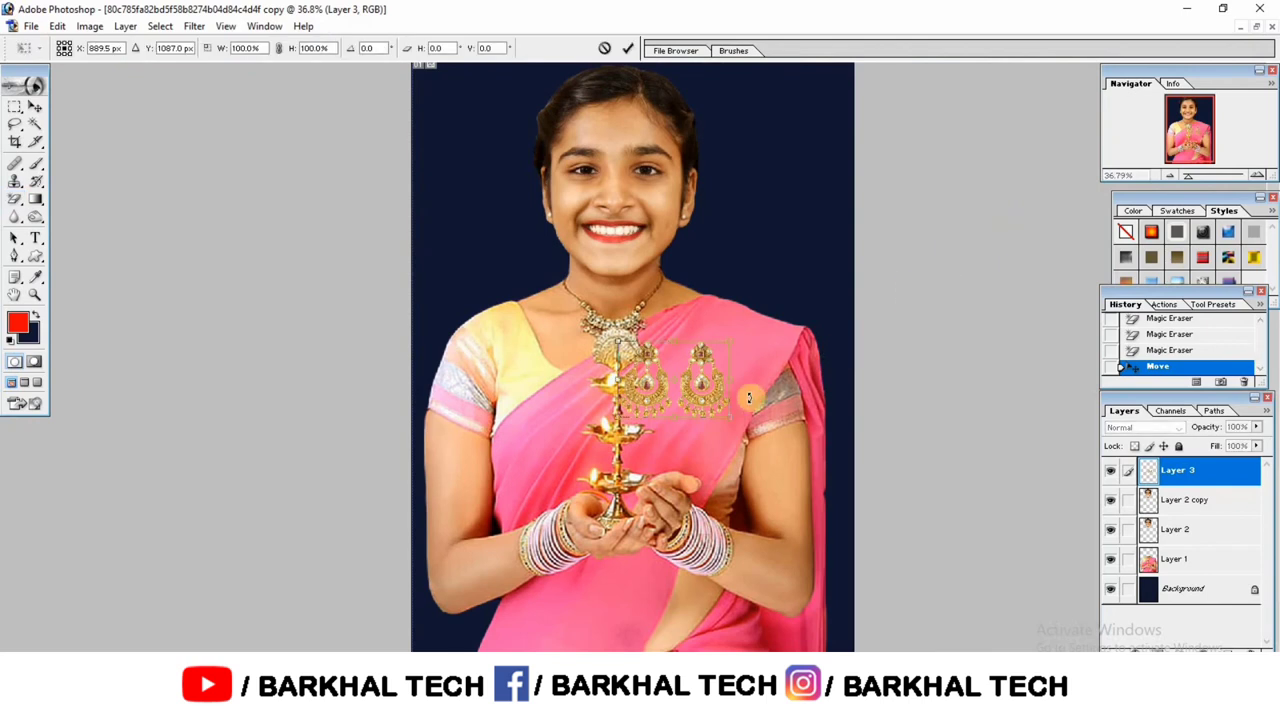
pyautogui.moveTo(730, 418)
pyautogui.mouseDown()
pyautogui.moveTo(697, 394)
pyautogui.moveTo(655, 230)
pyautogui.mouseUp()
pyautogui.click(627, 48)
pyautogui.moveTo(1204, 174); pyautogui.dragTo(1216, 175)
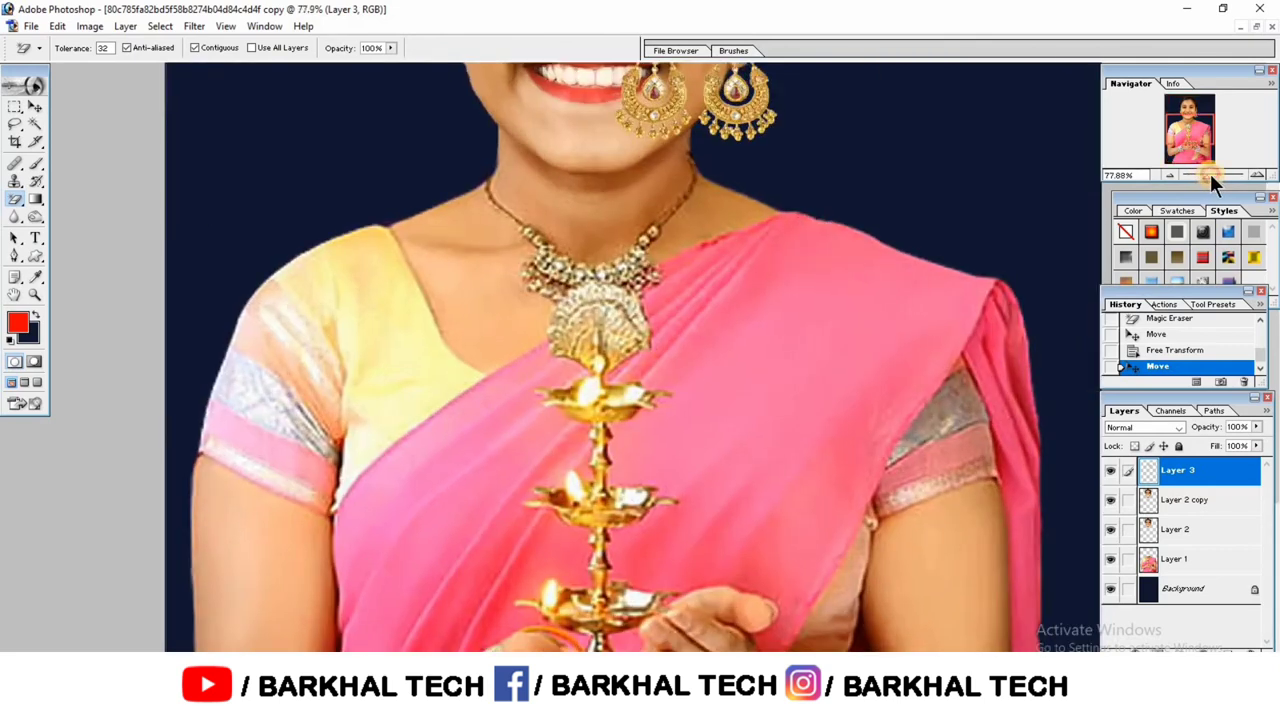
pyautogui.moveTo(1198, 120); pyautogui.dragTo(1198, 107)
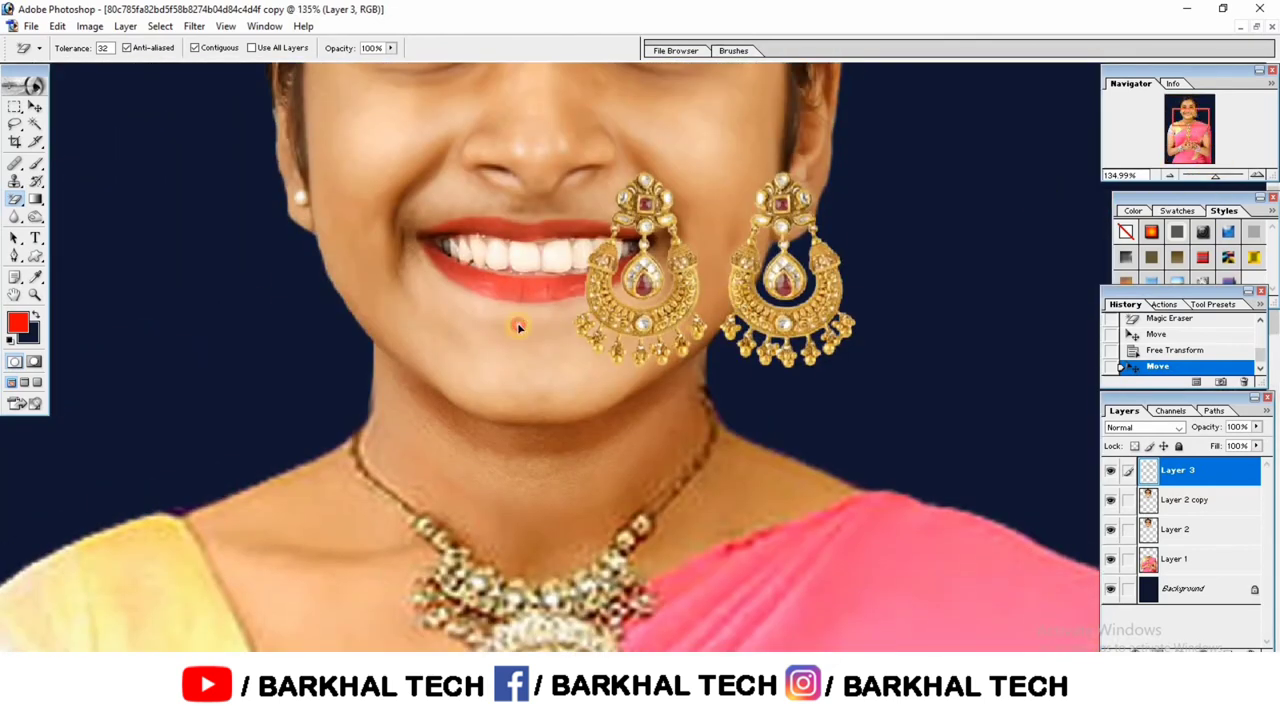
pyautogui.moveTo(738, 322)
pyautogui.mouseDown()
pyautogui.moveTo(390, 330)
pyautogui.moveTo(395, 320)
pyautogui.mouseUp()
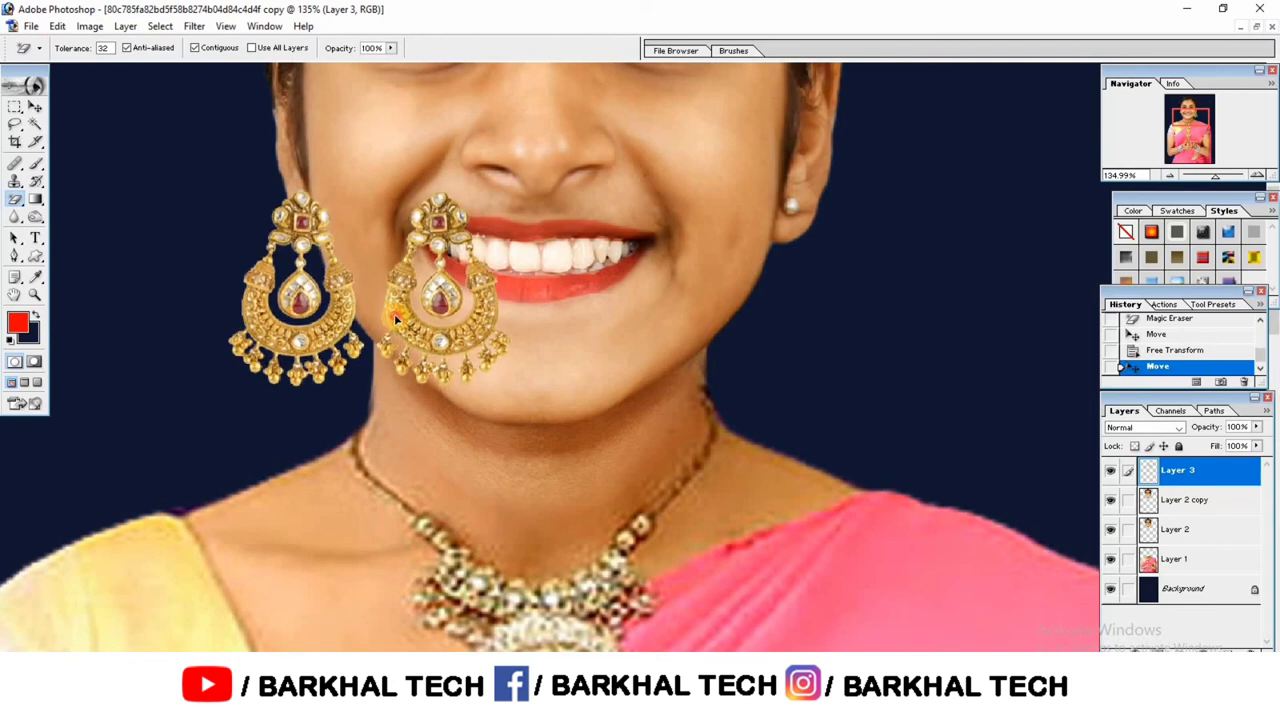
pyautogui.moveTo(395, 317); pyautogui.dragTo(397, 320)
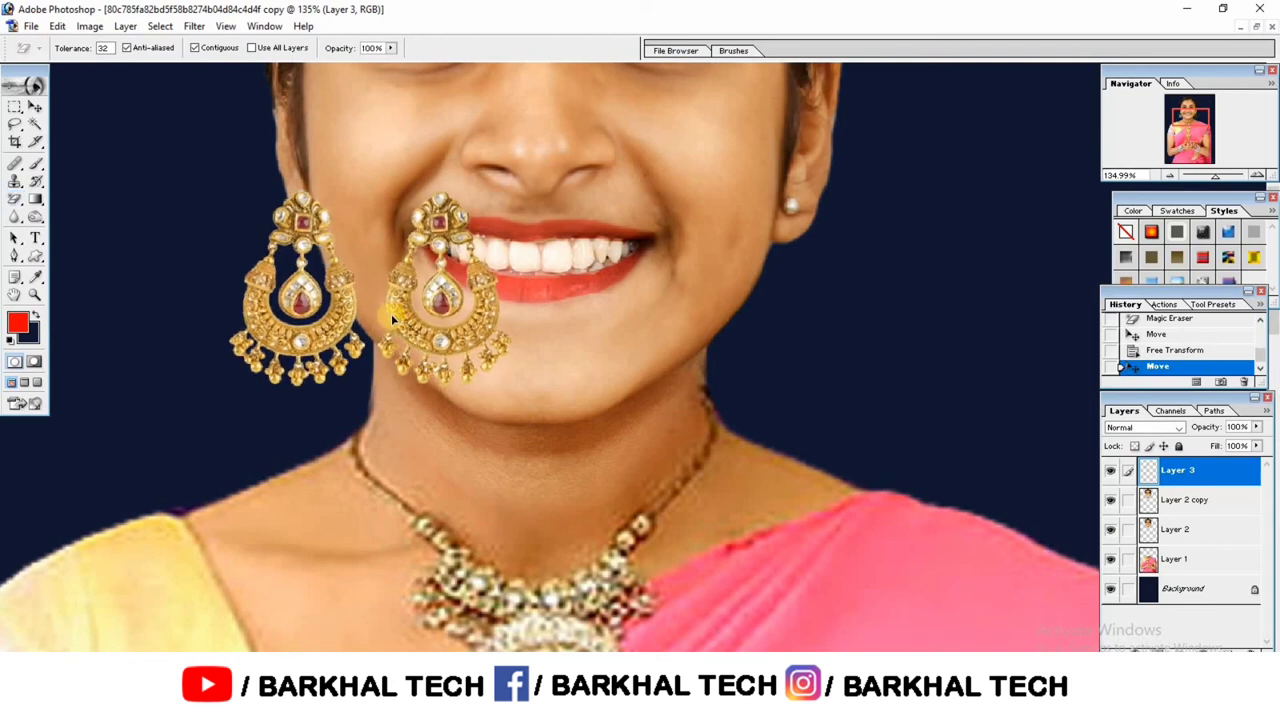
pyautogui.hotkey('ctrl', 't')
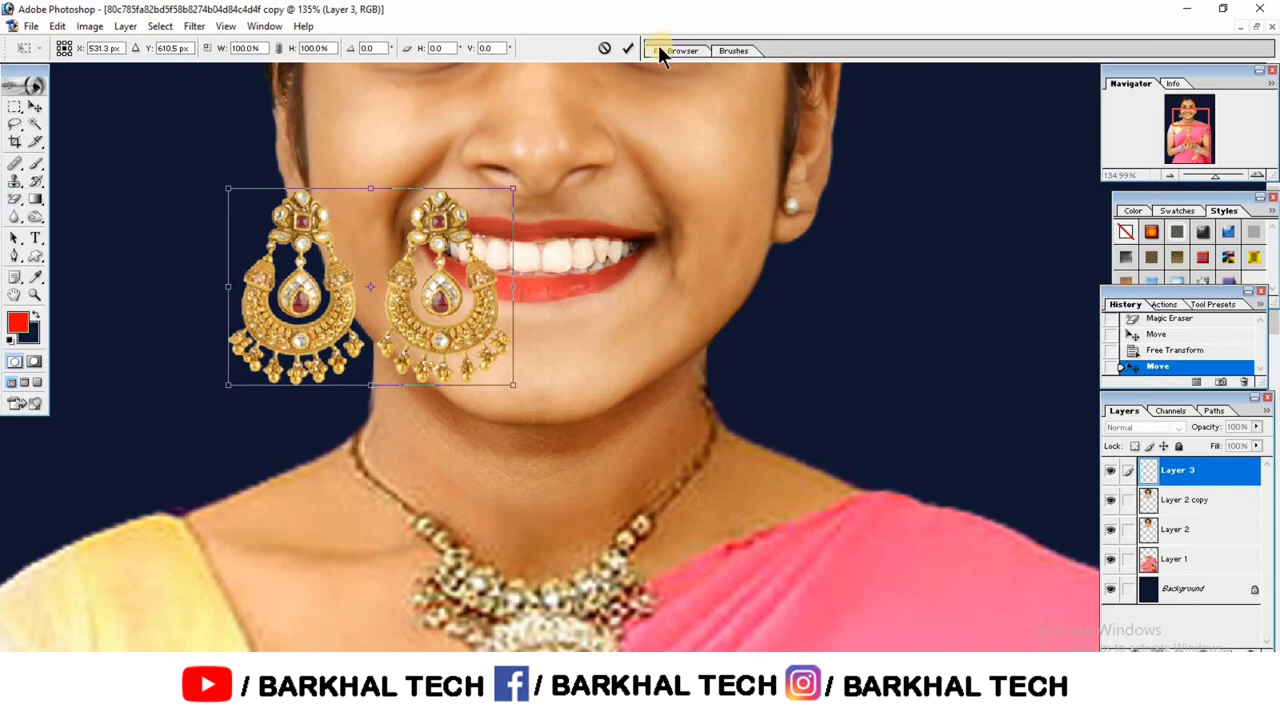
pyautogui.click(628, 48)
pyautogui.click(8, 198)
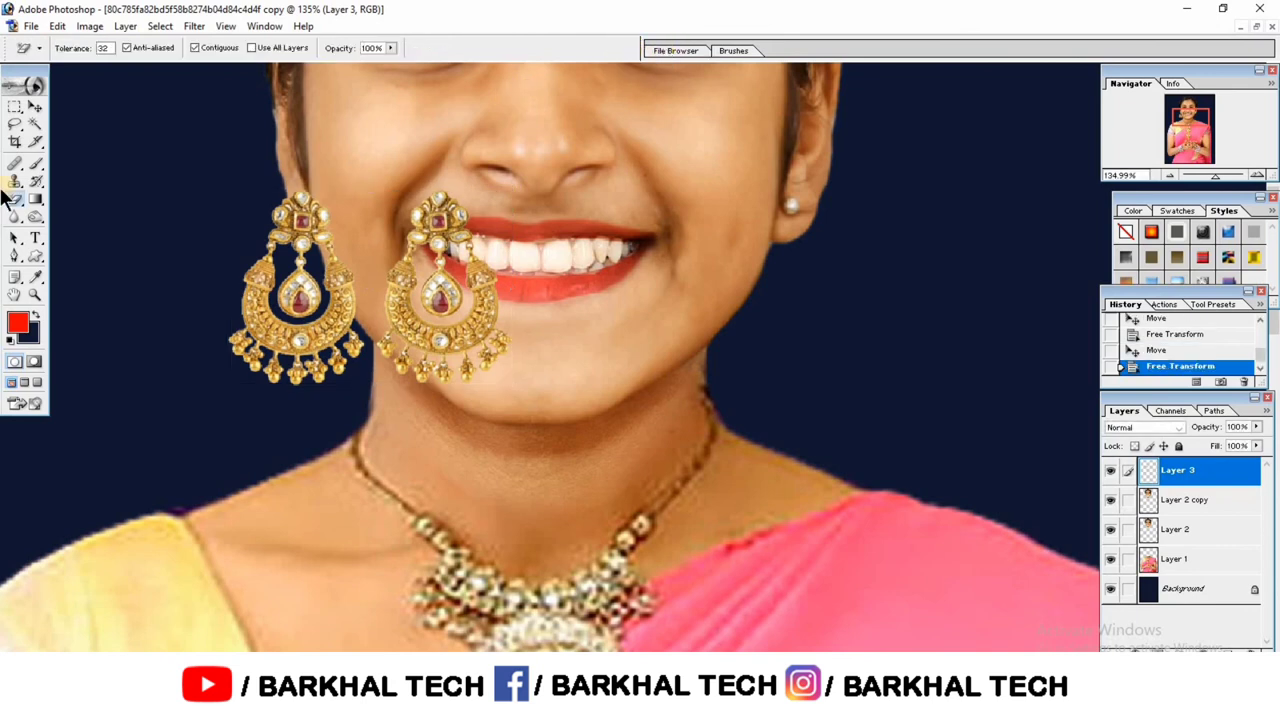
# Step: Marquee-select the right earring, move it beside the right ear, and deselect
pyautogui.click(14, 106)
pyautogui.moveTo(437, 147); pyautogui.dragTo(581, 360)
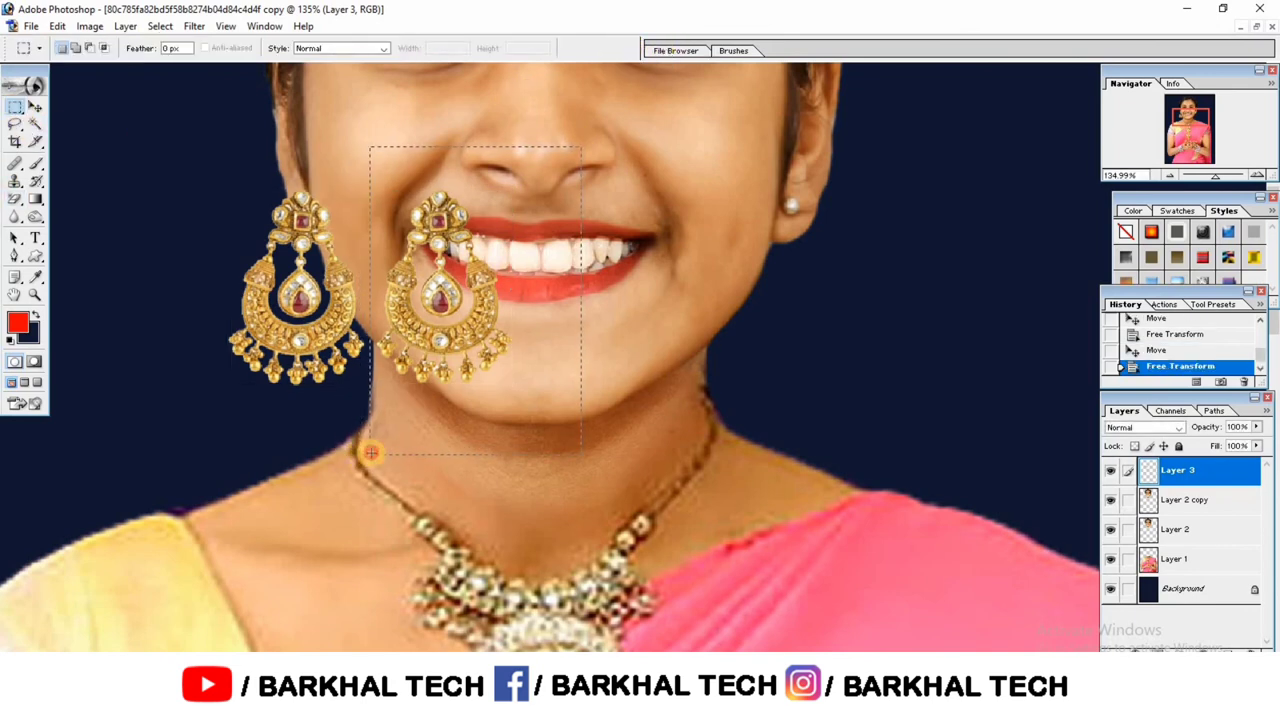
pyautogui.moveTo(360, 452); pyautogui.dragTo(372, 455)
pyautogui.moveTo(449, 362)
pyautogui.mouseDown()
pyautogui.moveTo(718, 392)
pyautogui.moveTo(840, 378)
pyautogui.mouseUp()
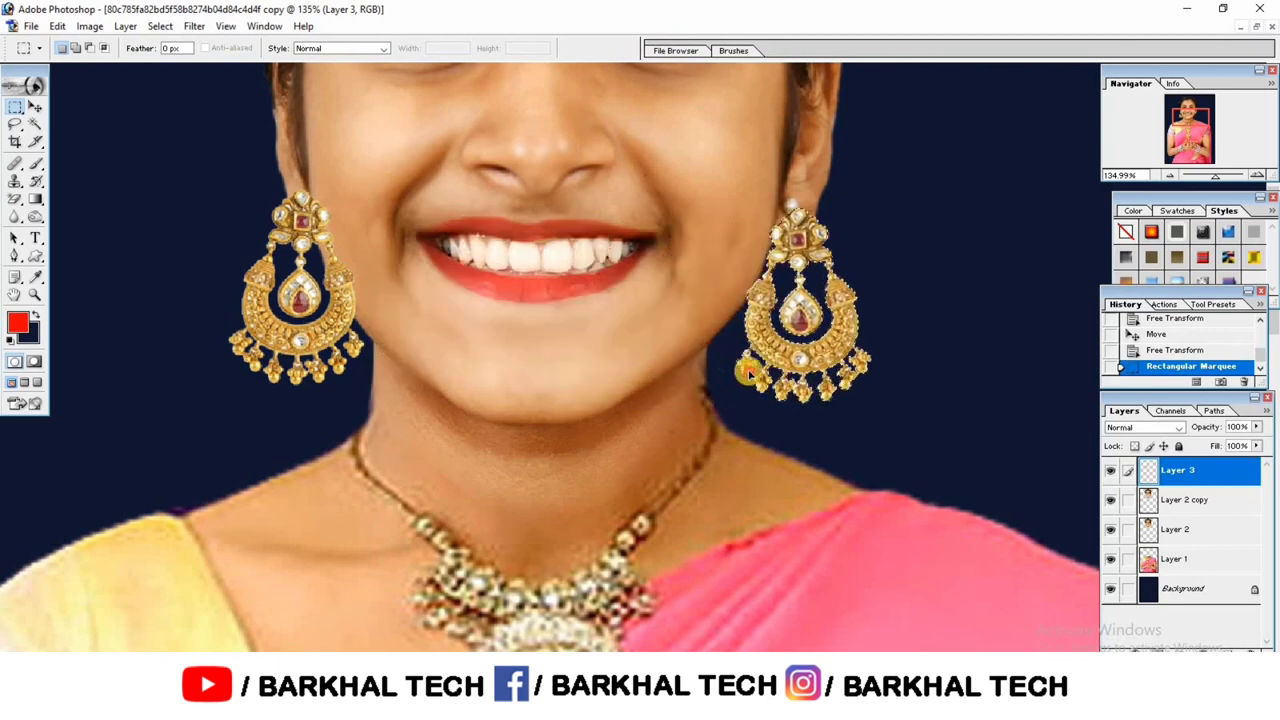
pyautogui.hotkey('ctrl', 'd')
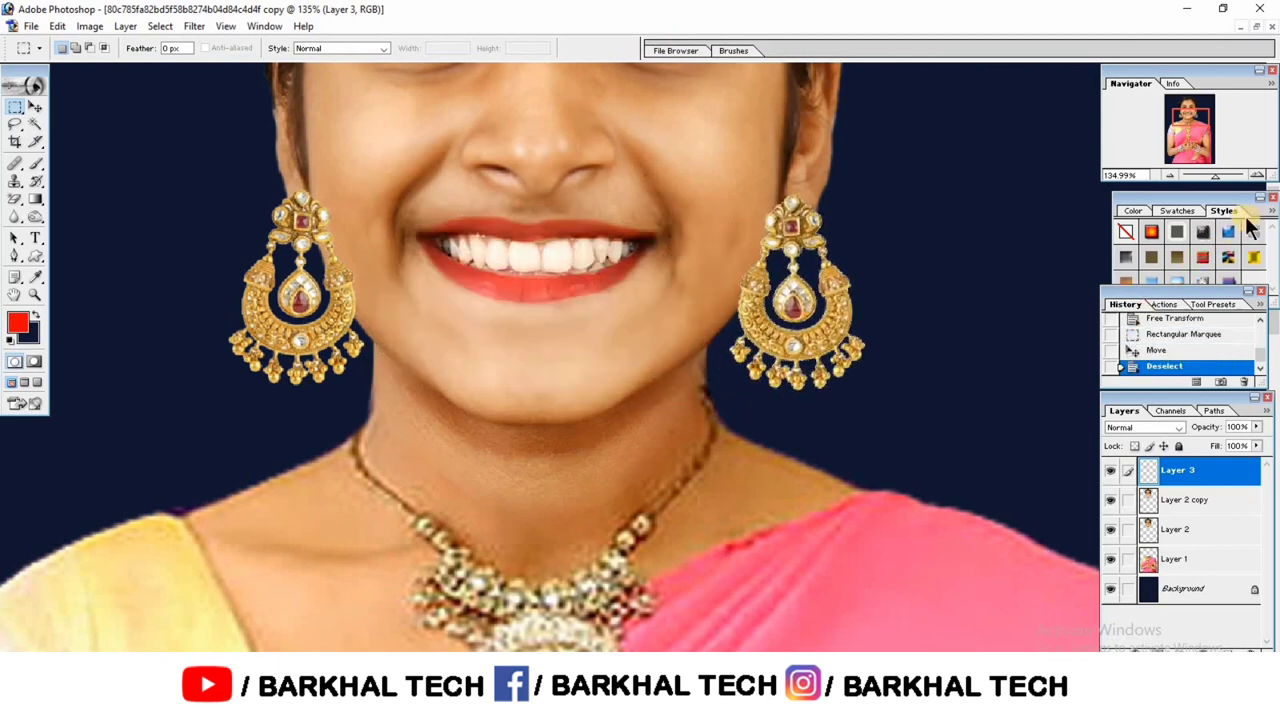
pyautogui.moveTo(1203, 178); pyautogui.dragTo(1182, 177)
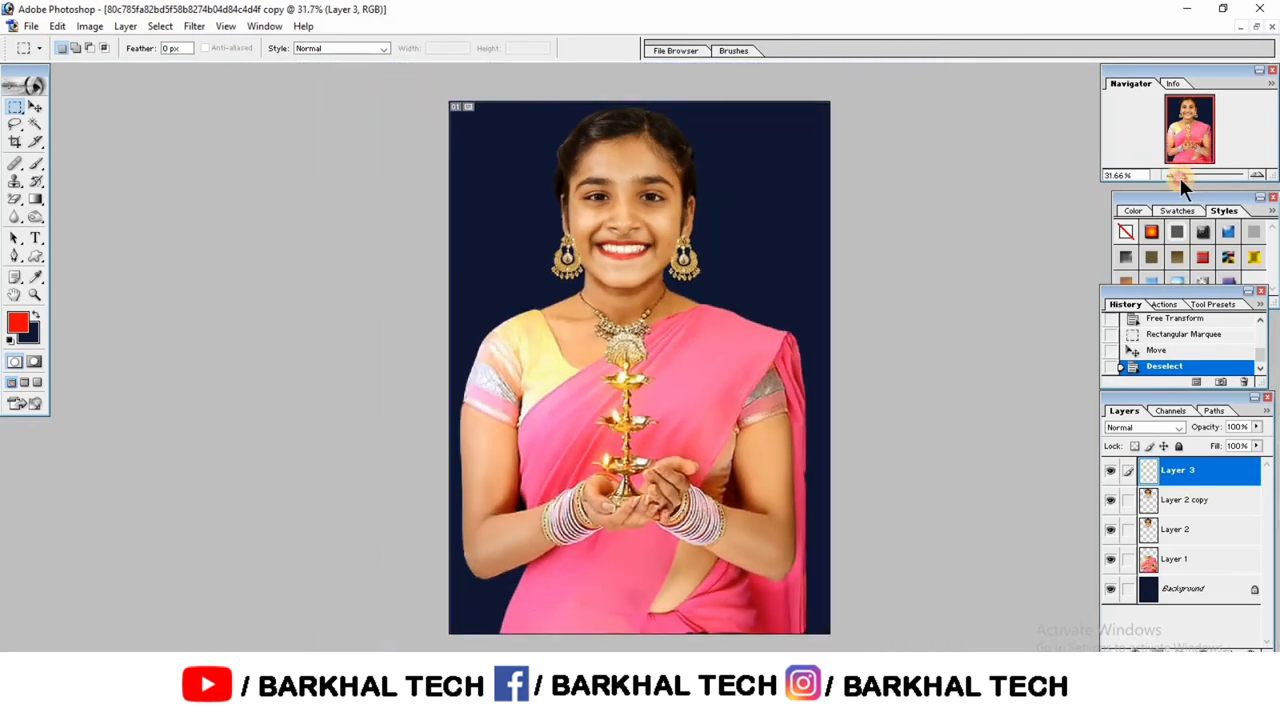
# Step: Float both documents in separate windows at about 33% and deselect the original photo
pyautogui.click(1257, 122)
pyautogui.click(1260, 176)
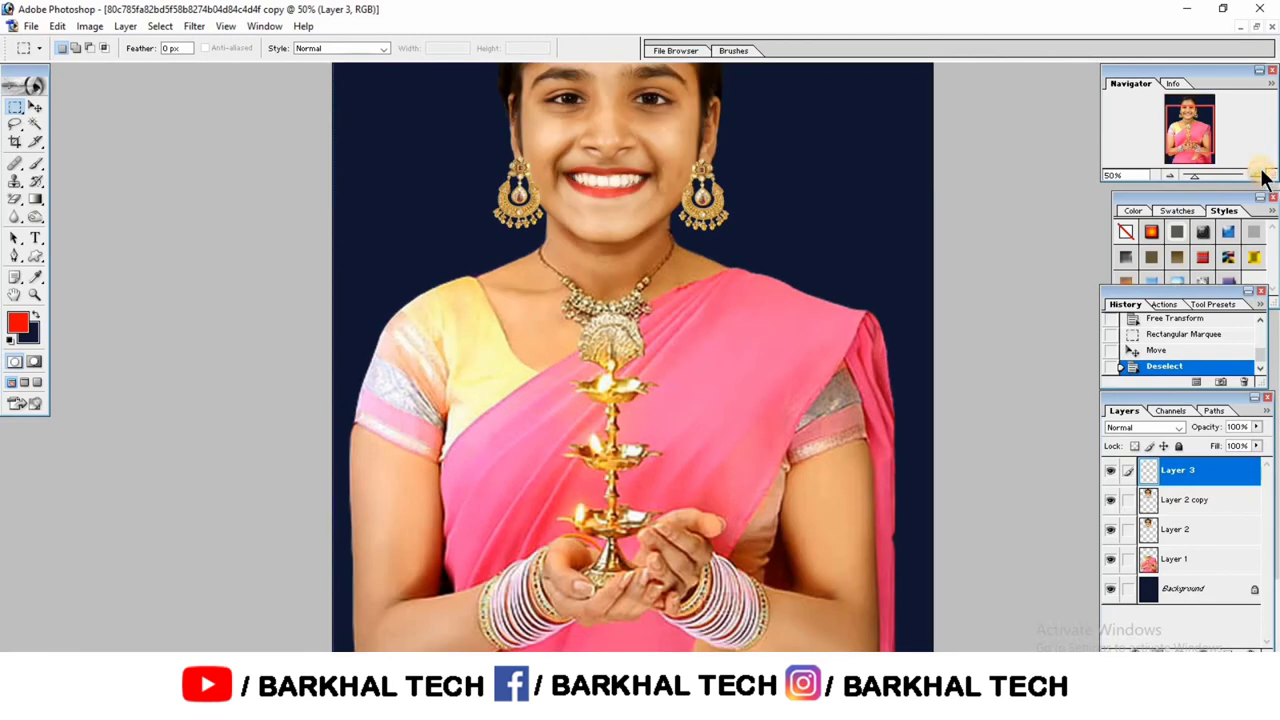
pyautogui.moveTo(1191, 117); pyautogui.dragTo(1190, 101)
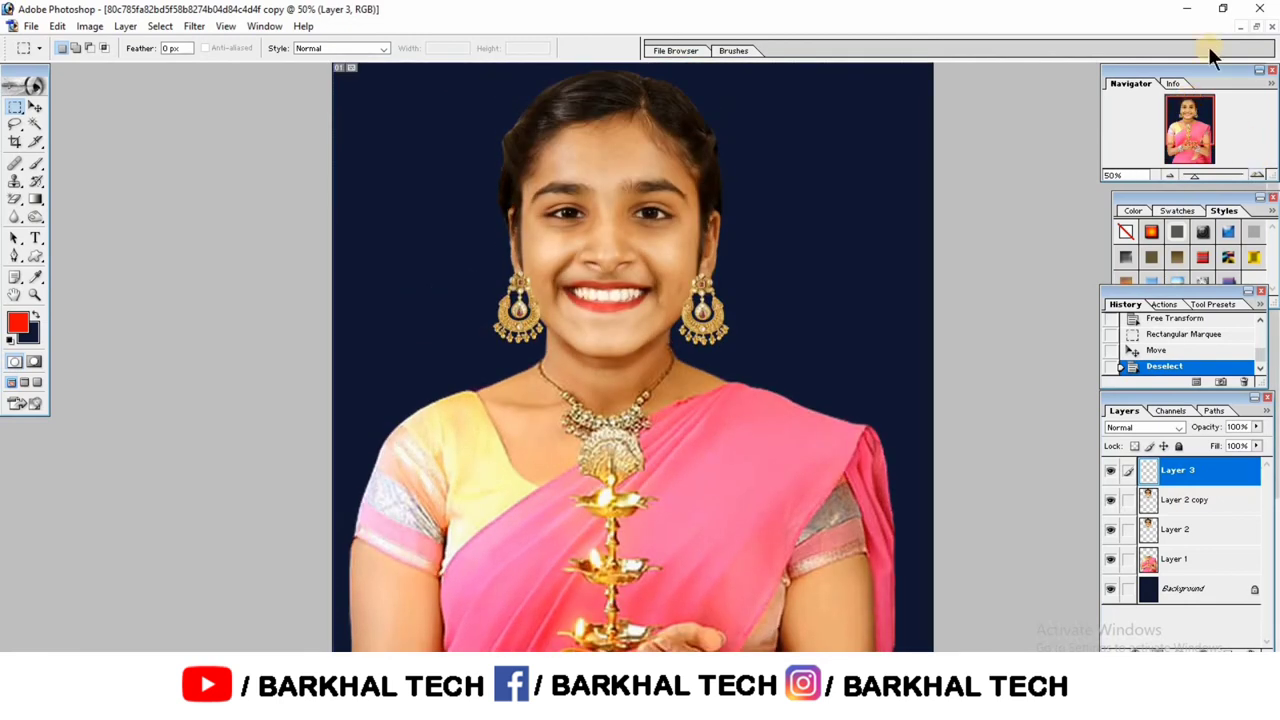
pyautogui.click(1257, 30)
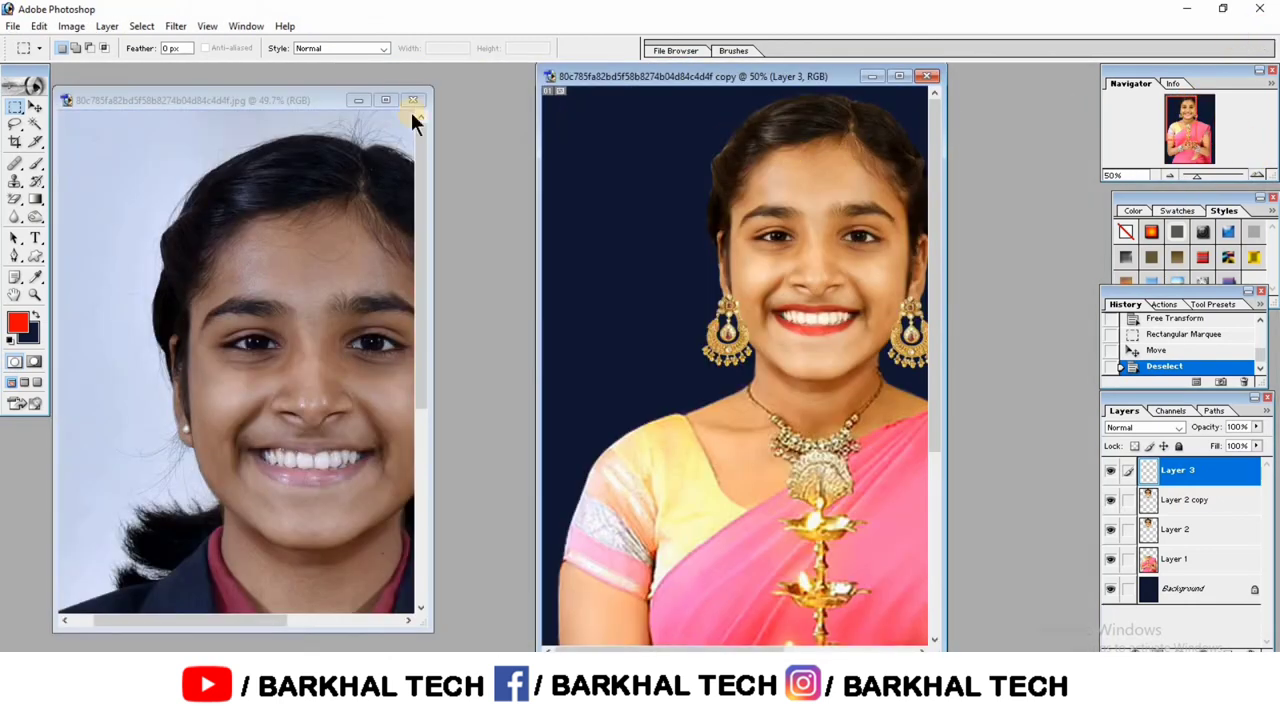
pyautogui.click(1168, 176)
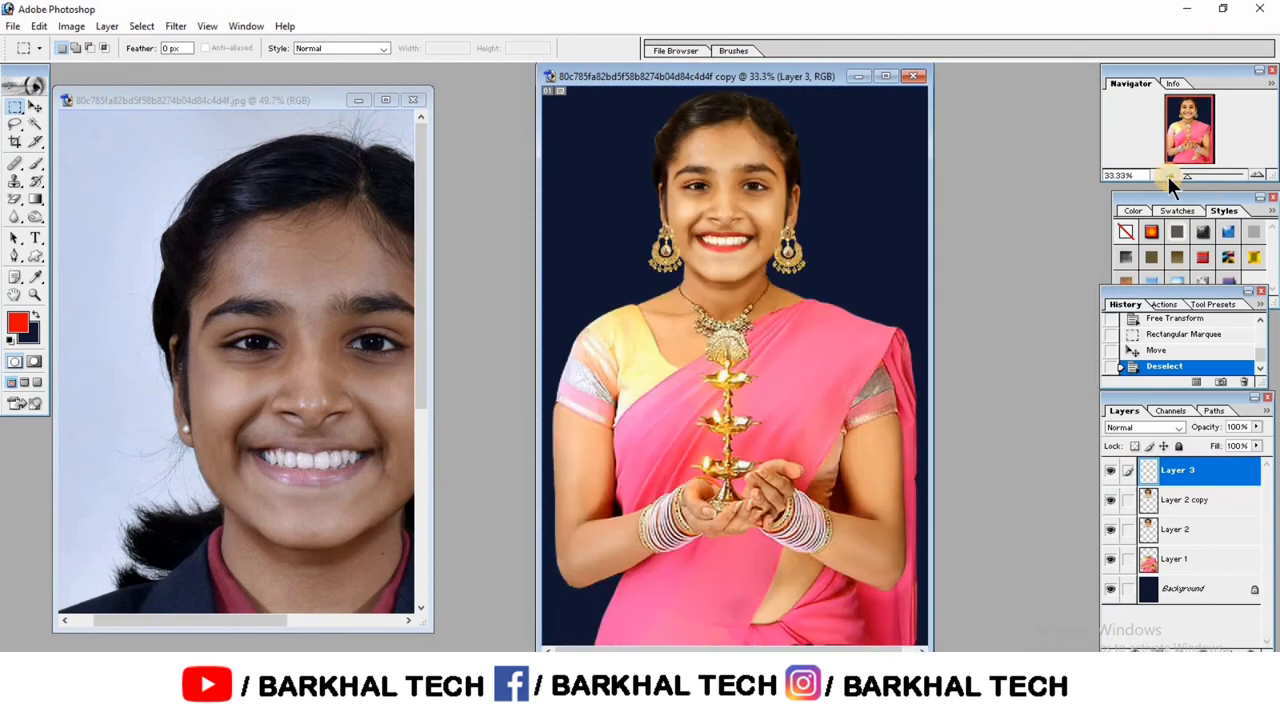
pyautogui.click(253, 105)
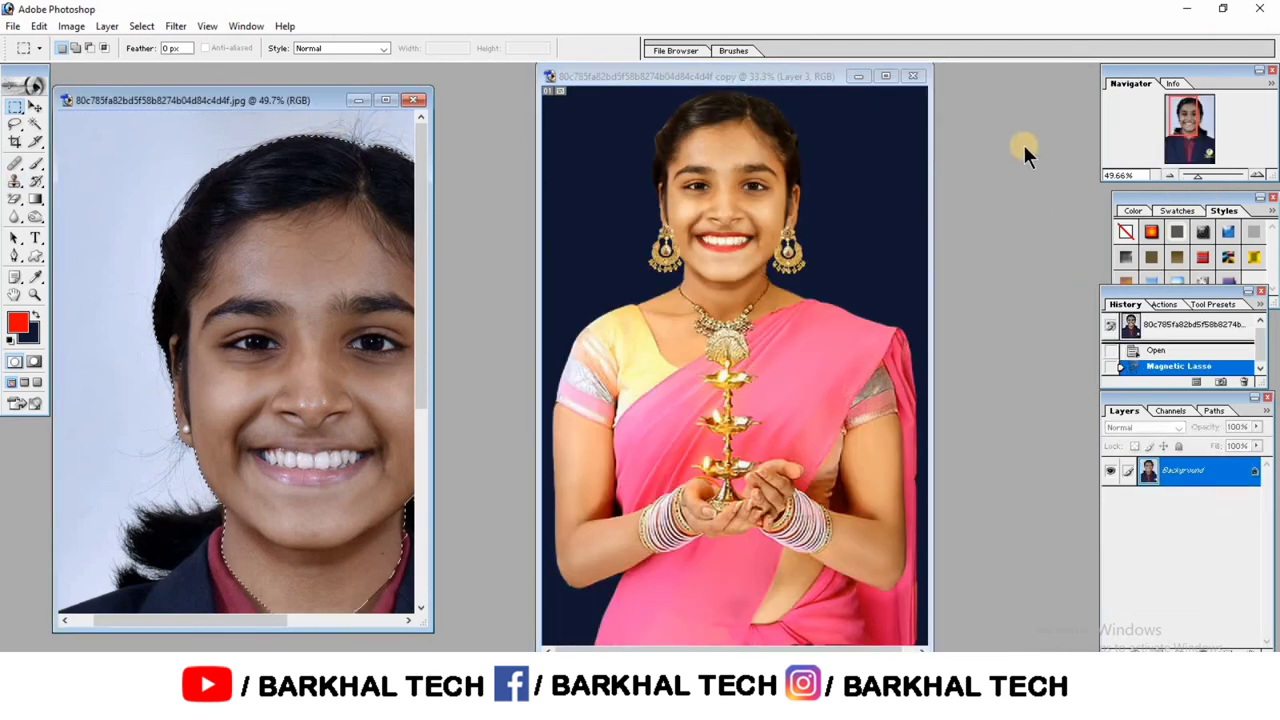
pyautogui.click(1167, 176)
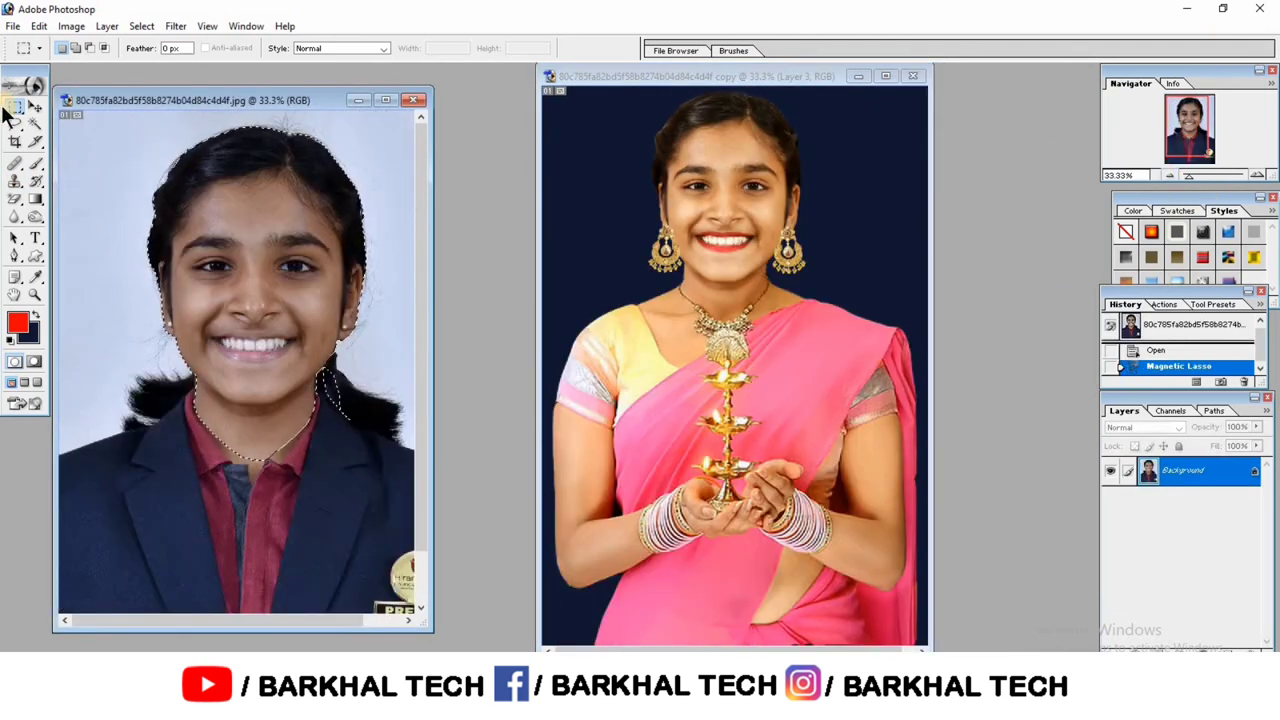
pyautogui.hotkey('ctrl', 'd')
# Step: Resize and arrange the original and composite windows side by side
pyautogui.moveTo(270, 107); pyautogui.dragTo(295, 89)
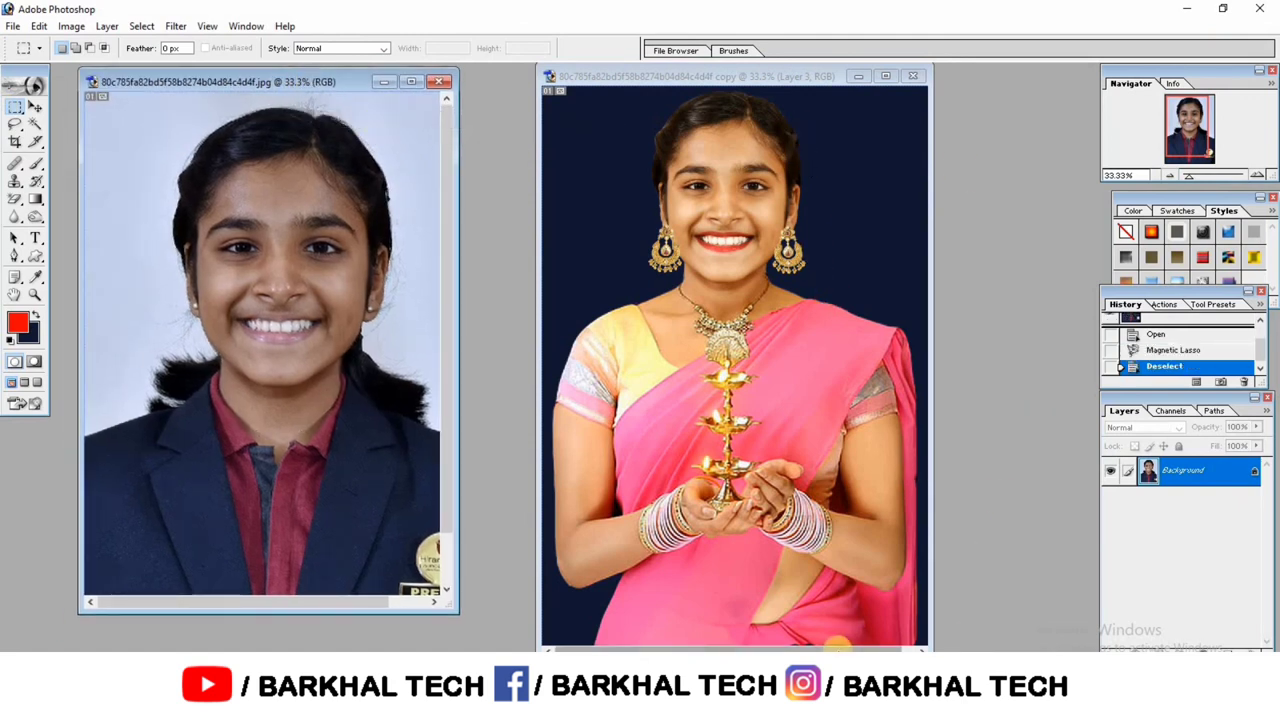
pyautogui.moveTo(656, 650); pyautogui.dragTo(858, 612)
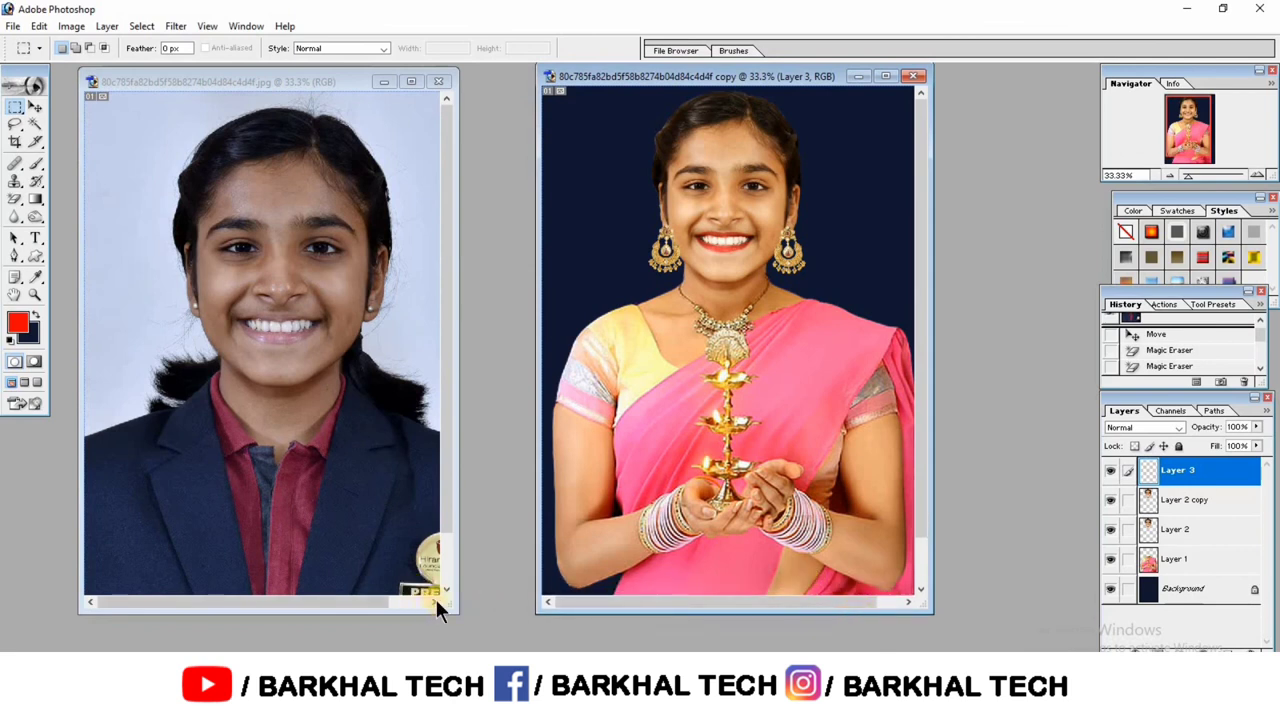
pyautogui.moveTo(458, 611); pyautogui.dragTo(497, 617)
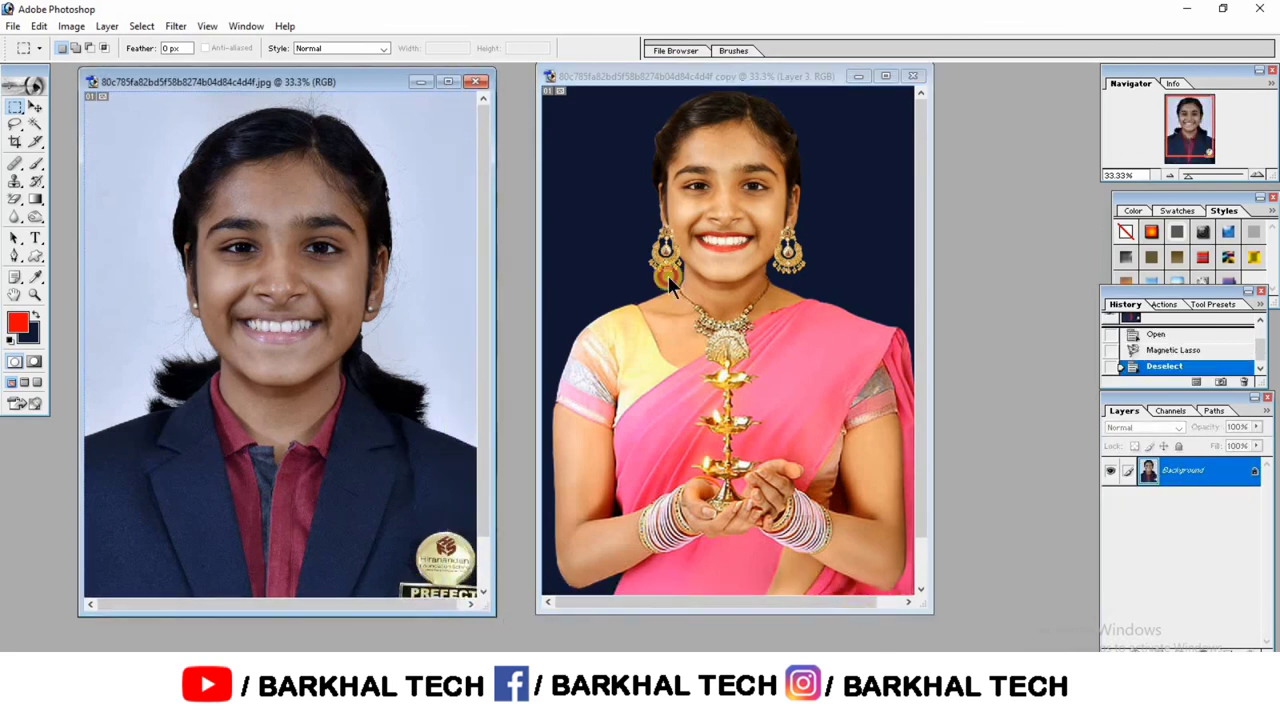
pyautogui.click(782, 90)
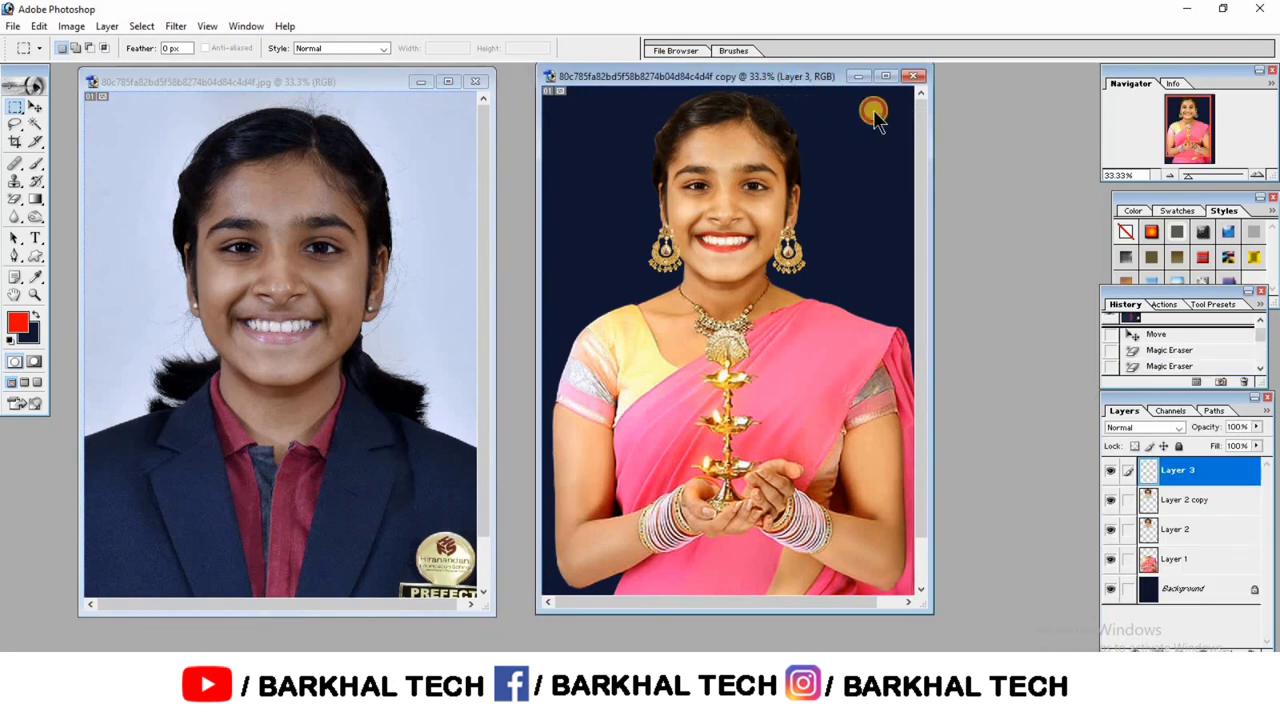
pyautogui.moveTo(782, 90); pyautogui.dragTo(874, 100)
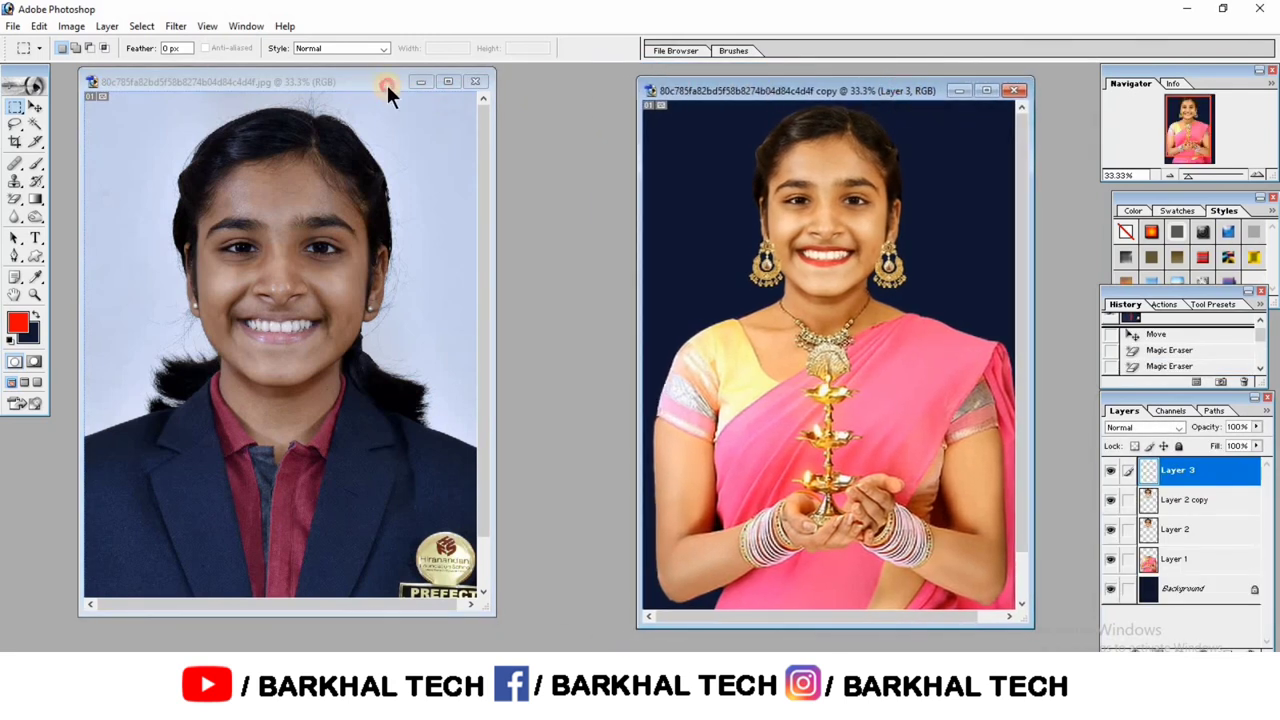
pyautogui.moveTo(388, 88); pyautogui.dragTo(470, 93)
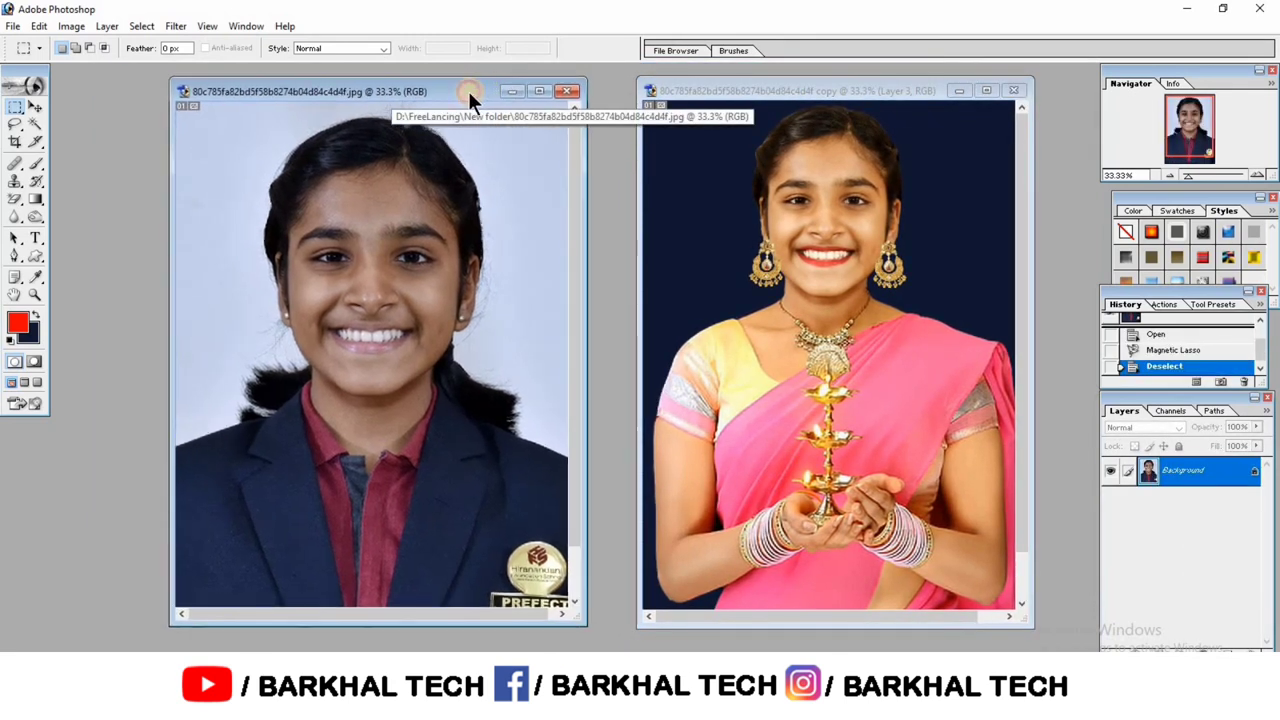